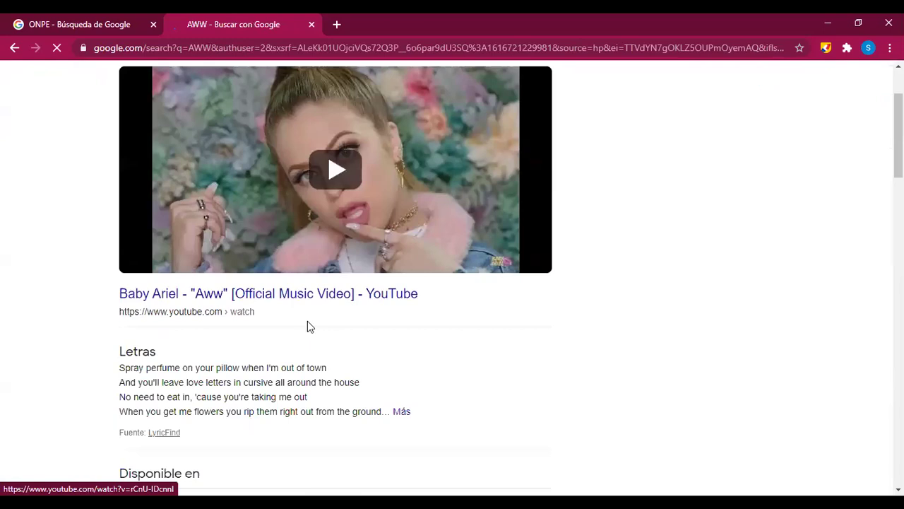
Step: Underline the "AWW App | Online Whiteboard for Realtime Visual Collaboration" result in pink, add a check mark beside it, and open the result
{"action": "scroll", "coordinate": [308, 331], "scroll_direction": "down", "scroll_amount": 10}
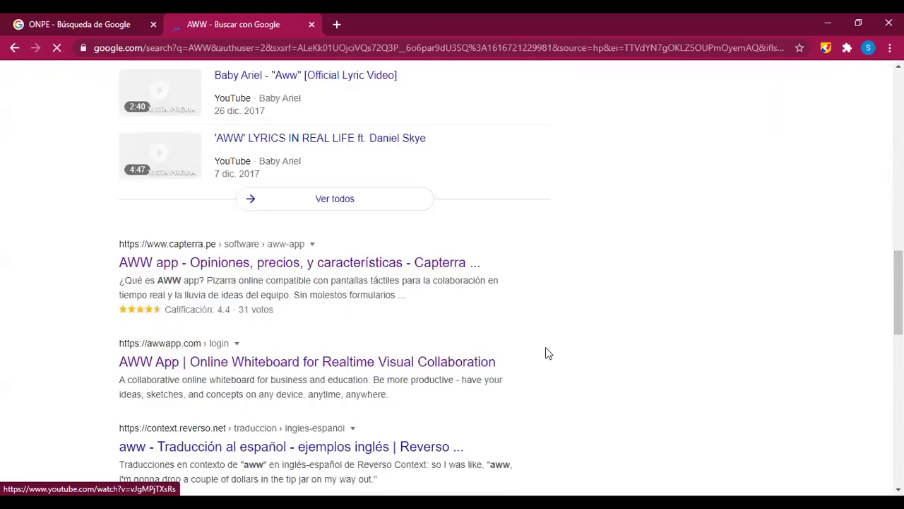
{"action": "left_click", "coordinate": [824, 53]}
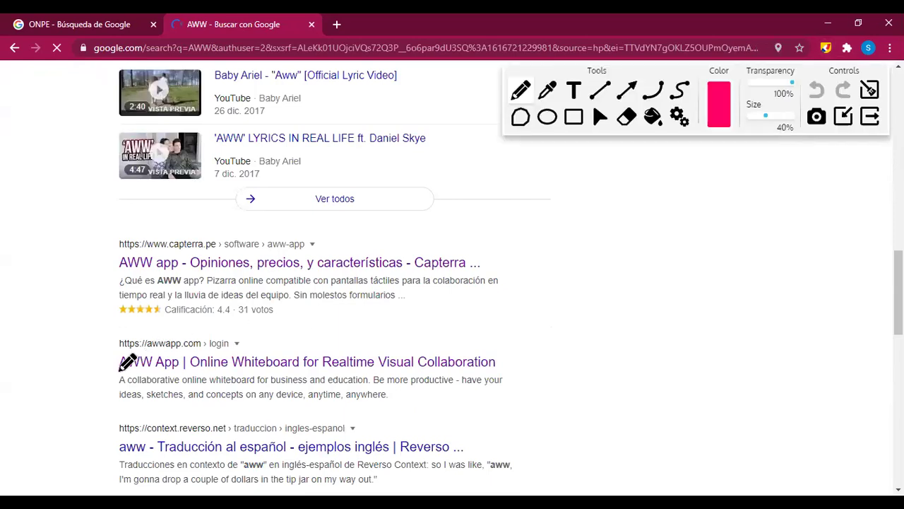
{"action": "mouse_move", "coordinate": [228, 374]}
{"action": "left_mouse_down"}
{"action": "mouse_move", "coordinate": [513, 376]}
{"action": "mouse_move", "coordinate": [506, 360]}
{"action": "left_mouse_up"}
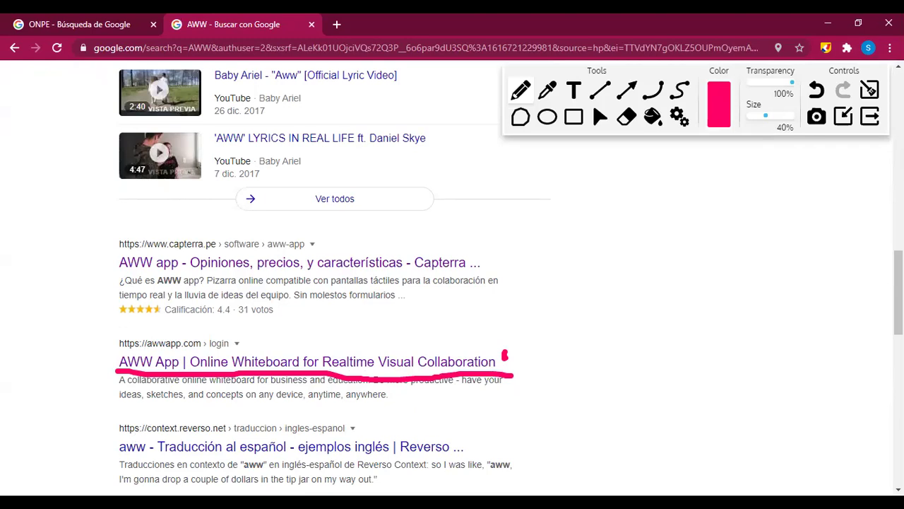
{"action": "left_click_drag", "start_coordinate": [502, 352], "coordinate": [545, 320]}
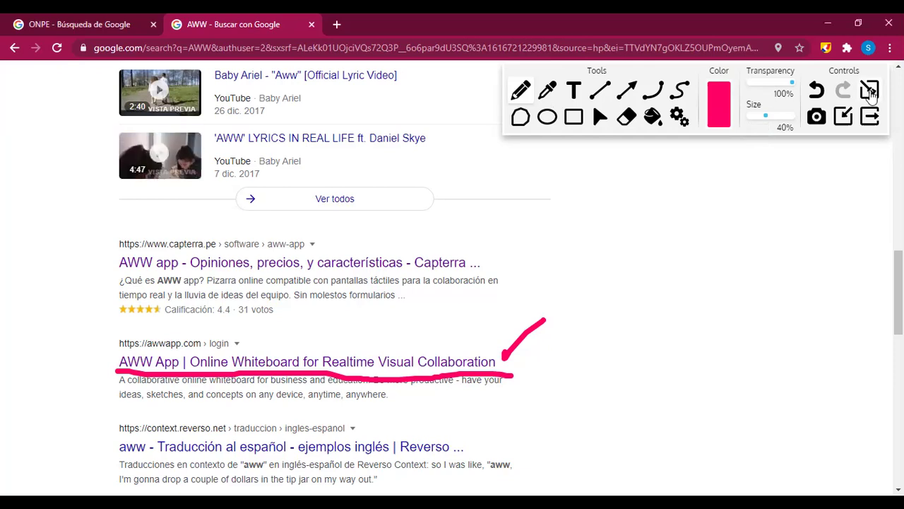
{"action": "left_click", "coordinate": [870, 116]}
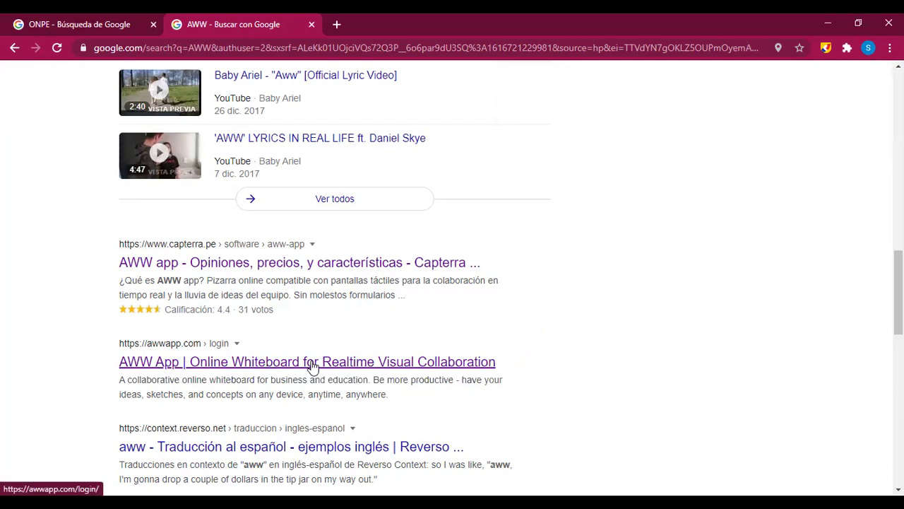
{"action": "left_click", "coordinate": [355, 361]}
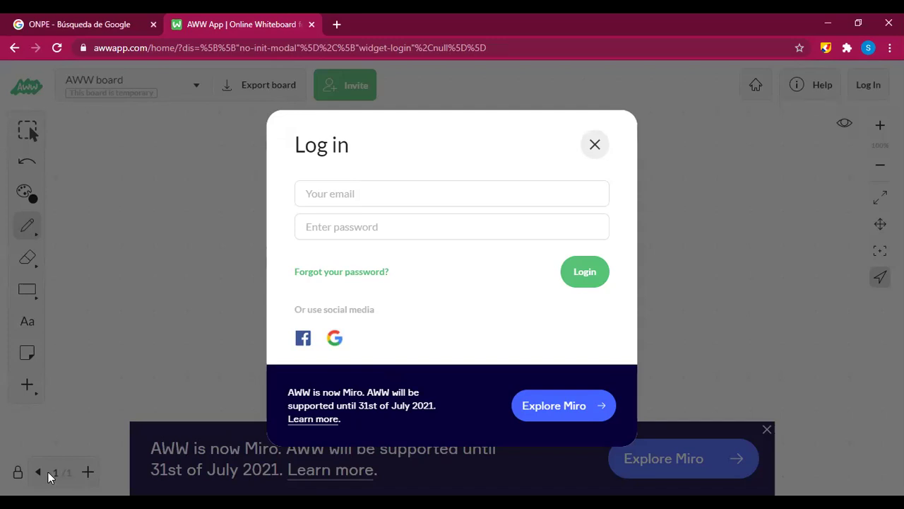
Step: Return to the AWW search results and mark the awwapp.com result again with a pink underline and check mark
{"action": "left_click", "coordinate": [11, 57]}
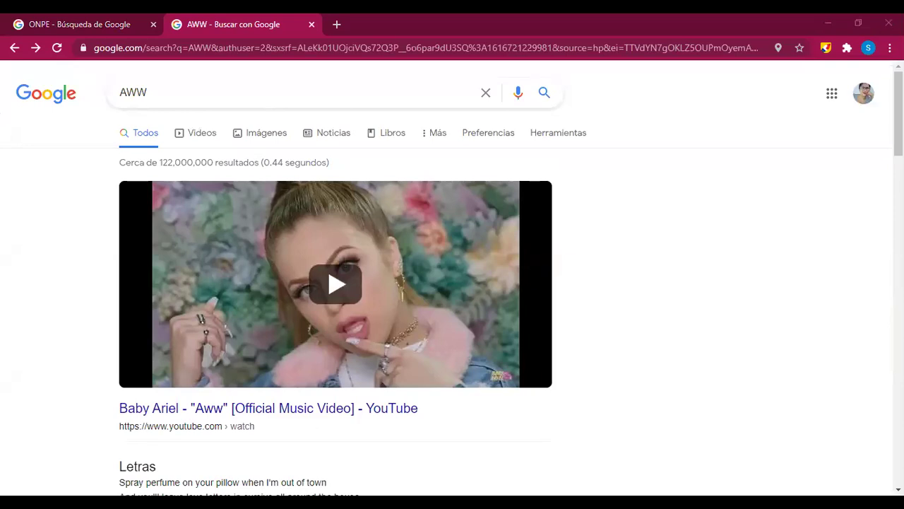
{"action": "scroll", "coordinate": [433, 321], "scroll_direction": "down", "scroll_amount": 1}
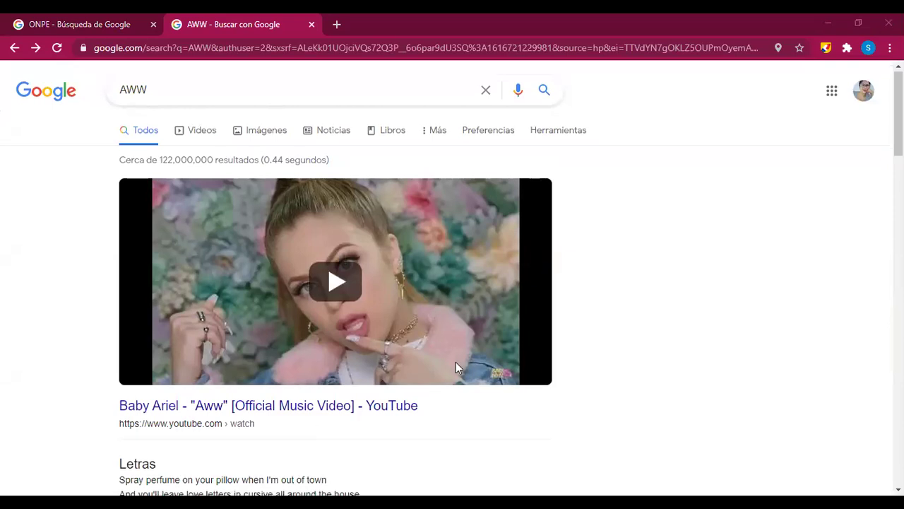
{"action": "scroll", "coordinate": [514, 207], "scroll_direction": "down", "scroll_amount": 3}
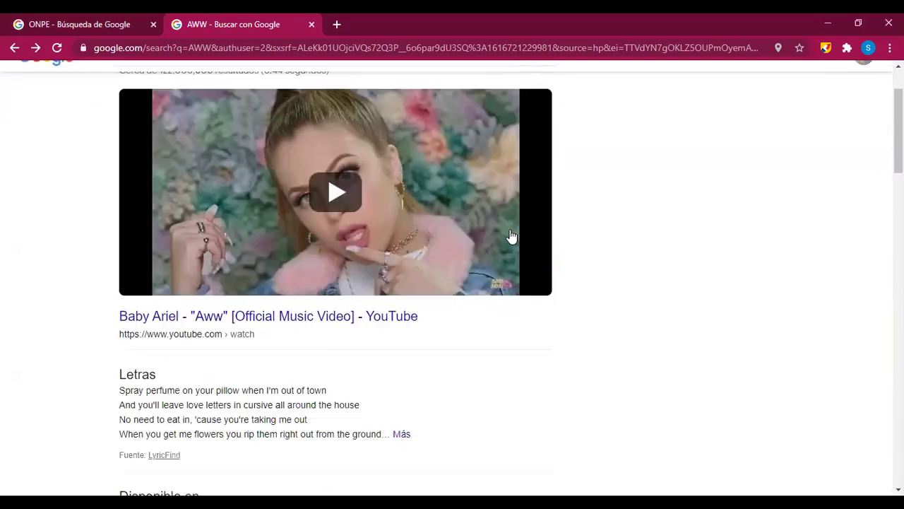
{"action": "scroll", "coordinate": [422, 249], "scroll_direction": "down", "scroll_amount": 5}
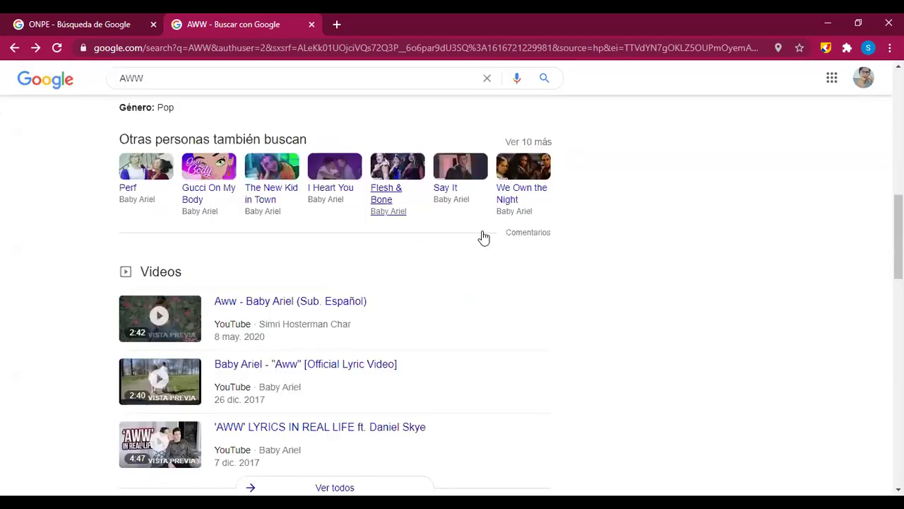
{"action": "scroll", "coordinate": [807, 73], "scroll_direction": "down", "scroll_amount": 4}
{"action": "left_click_drag", "start_coordinate": [545, 319], "coordinate": [501, 358]}
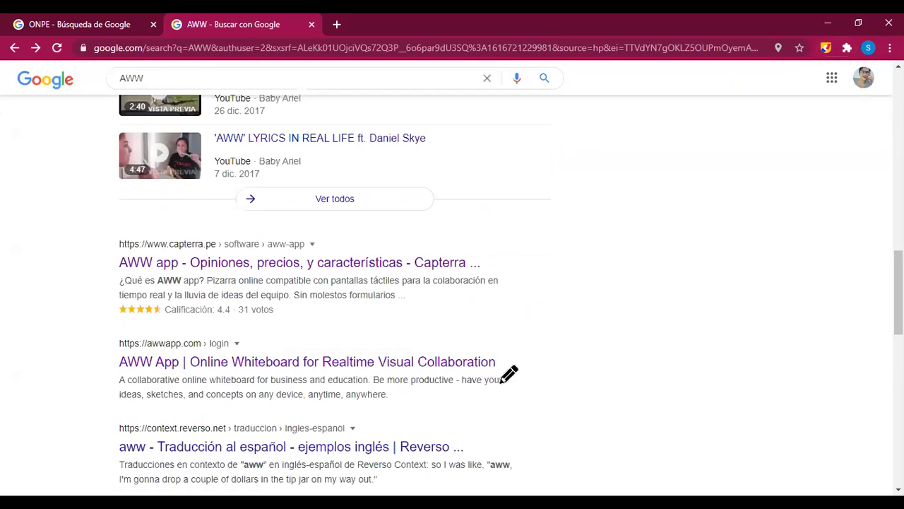
{"action": "left_click_drag", "start_coordinate": [116, 368], "coordinate": [514, 377]}
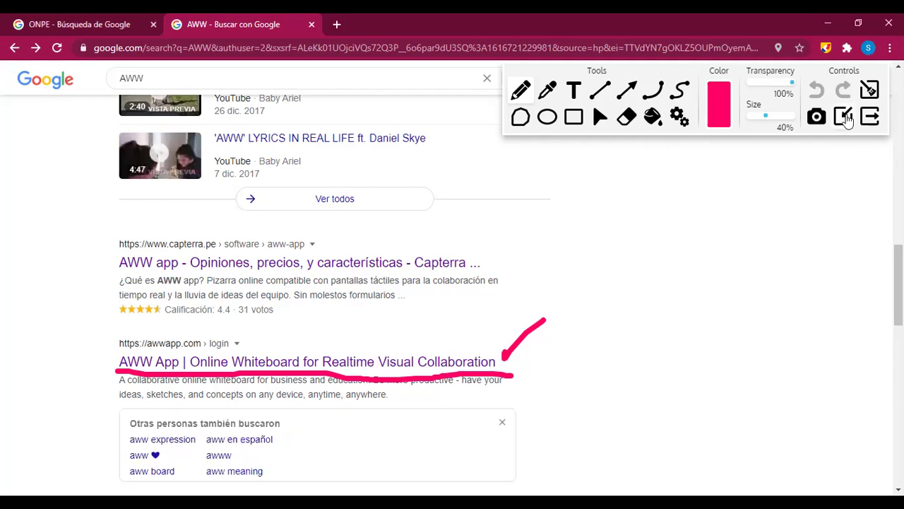
Step: Clear the pink annotations from the results page, leave drawing mode, and open the awwapp.com login result
{"action": "left_click", "coordinate": [869, 92]}
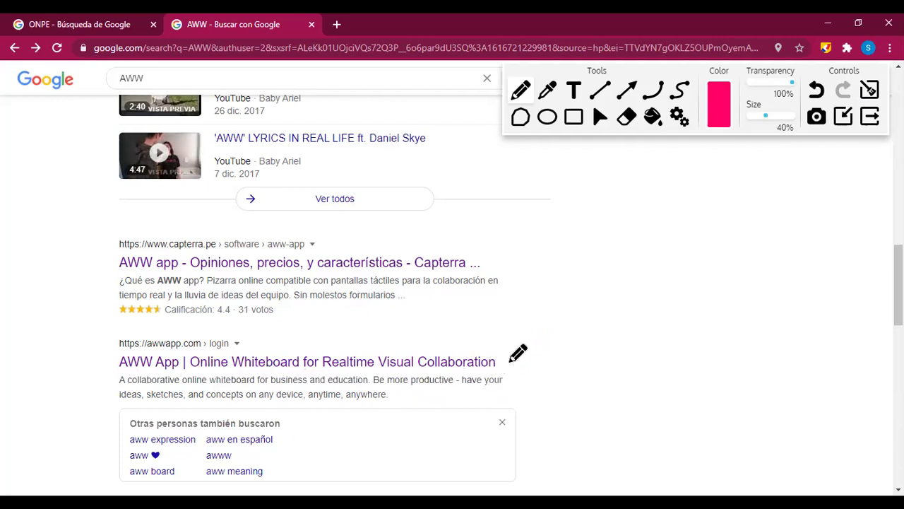
{"action": "left_click_drag", "start_coordinate": [508, 329], "coordinate": [502, 346]}
{"action": "left_click", "coordinate": [818, 89]}
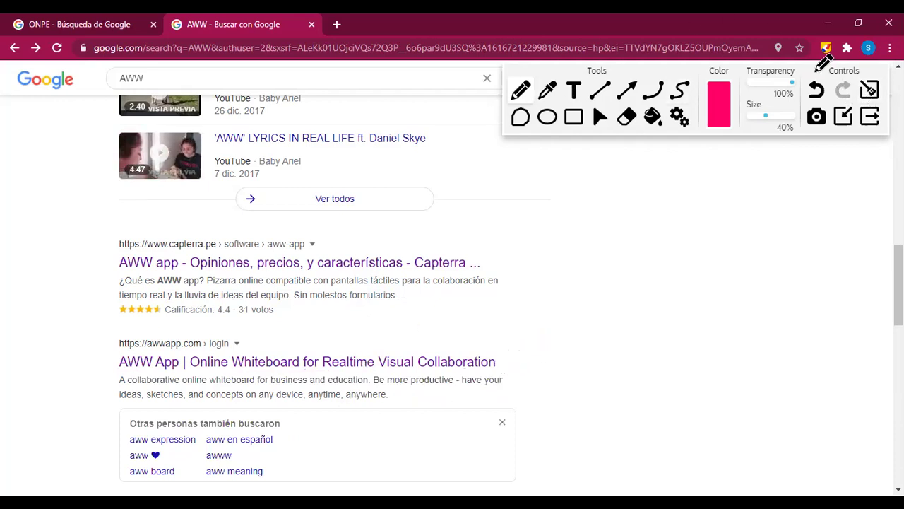
{"action": "left_click", "coordinate": [870, 116]}
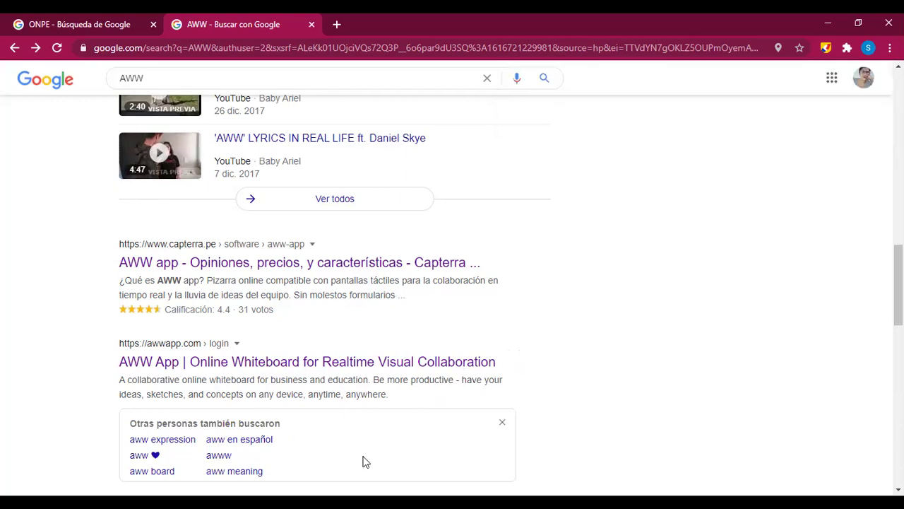
{"action": "left_click", "coordinate": [382, 365]}
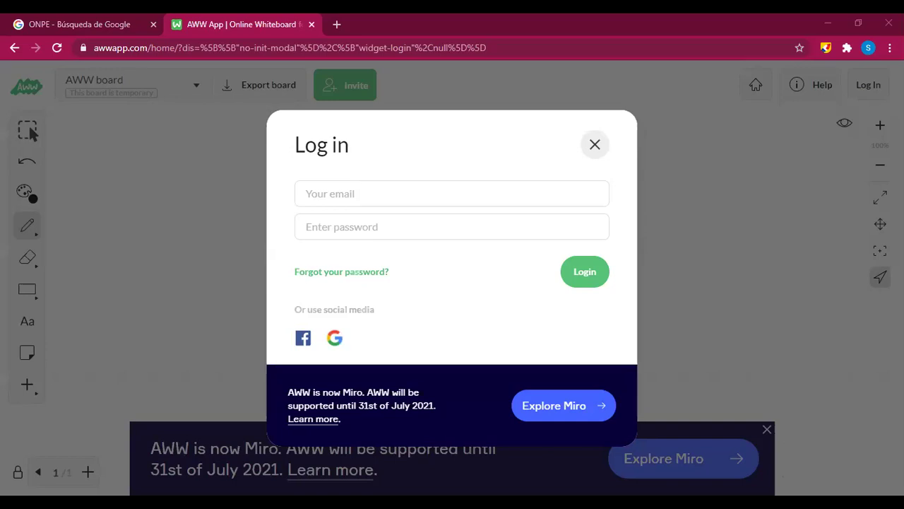
Step: Close the log-in dialog and the Miro notice to work on the blank temporary board
{"action": "key", "text": "alt+Tab"}
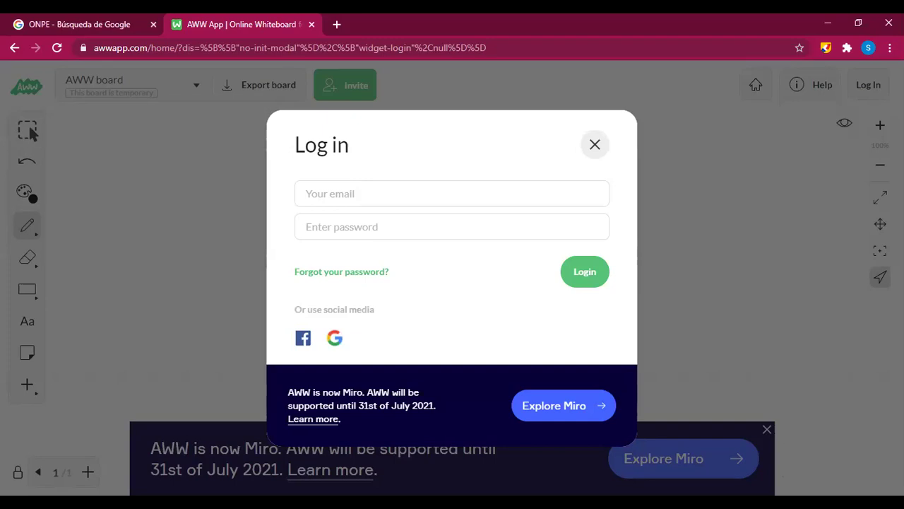
{"action": "key", "text": "alt+Tab"}
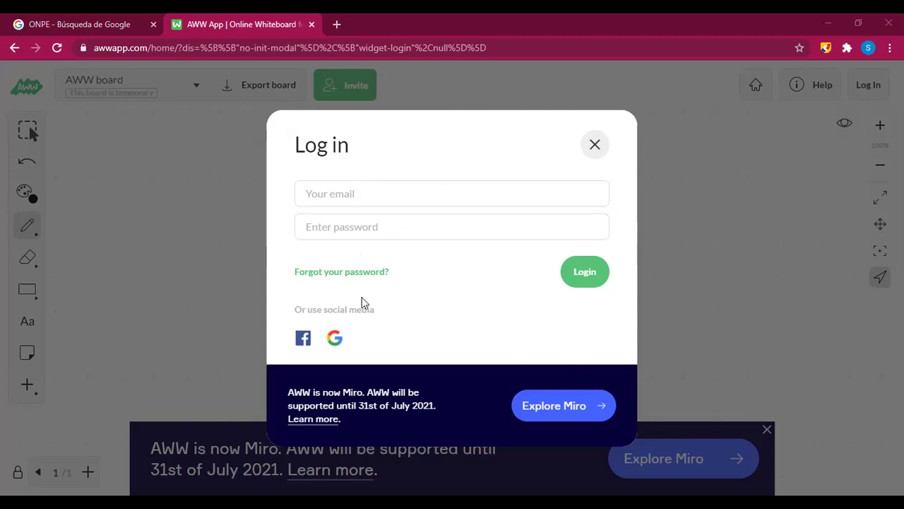
{"action": "left_click", "coordinate": [595, 144]}
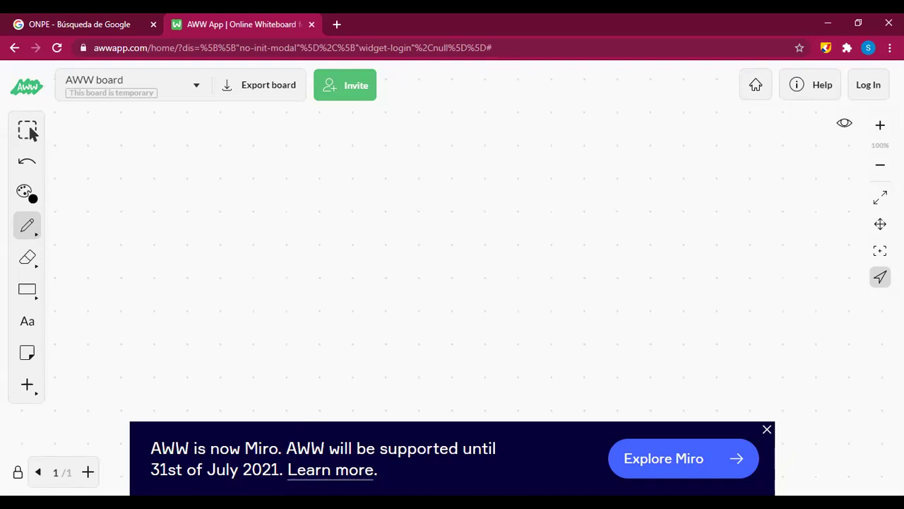
{"action": "left_click", "coordinate": [767, 430]}
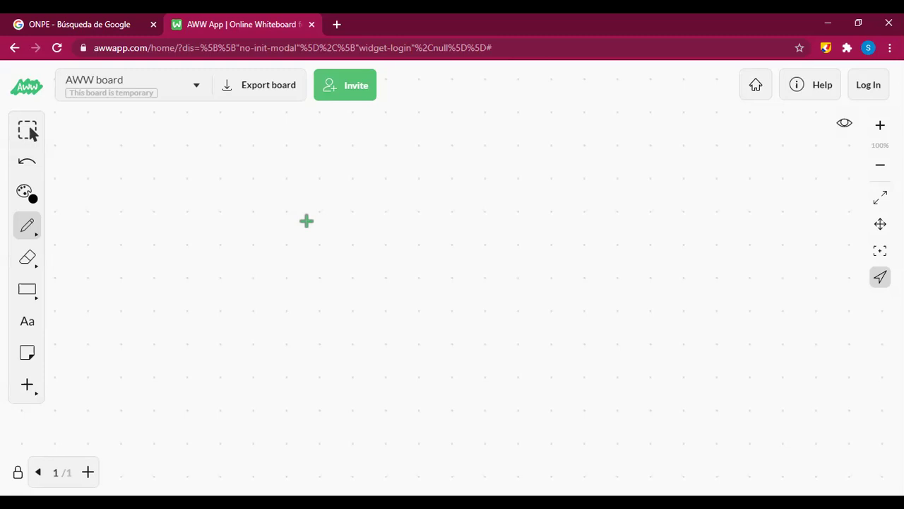
Step: Bring up the log-in form from the board and dismiss it
{"action": "left_click", "coordinate": [863, 87]}
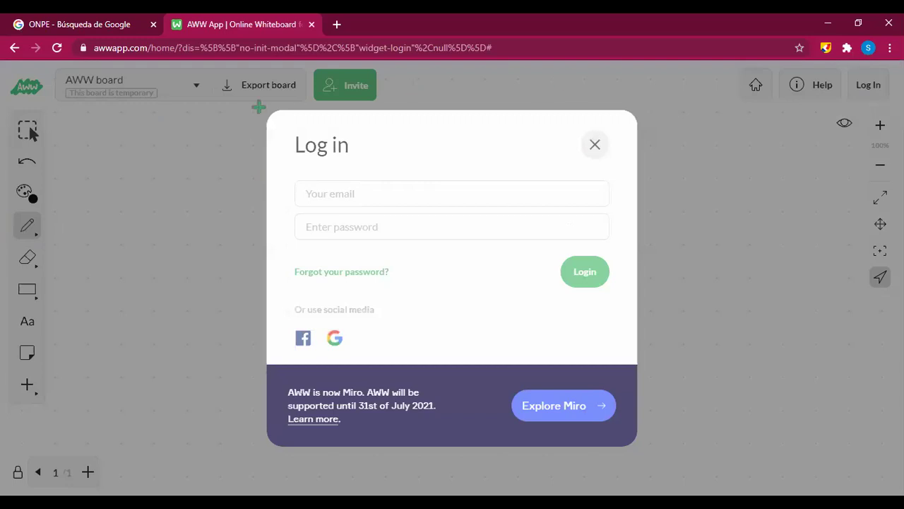
{"action": "left_click", "coordinate": [139, 167]}
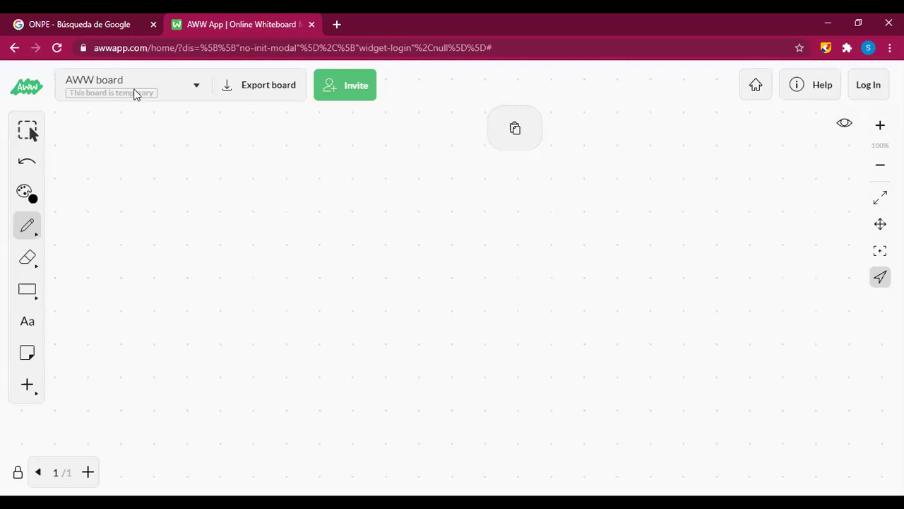
Step: Review the AWW board's options menu with its save, duplicate, rename and template commands, and close it
{"action": "mouse_move", "coordinate": [136, 92]}
{"action": "left_click", "coordinate": [160, 193]}
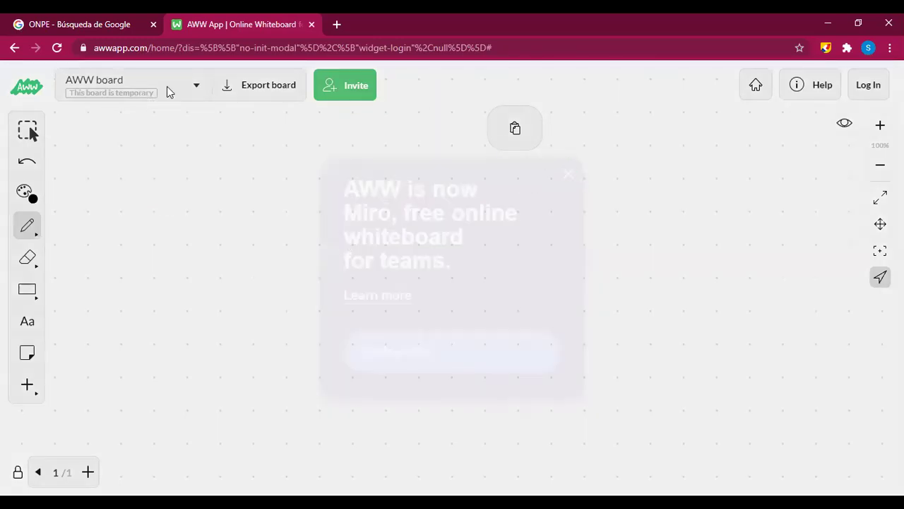
{"action": "left_click", "coordinate": [197, 86]}
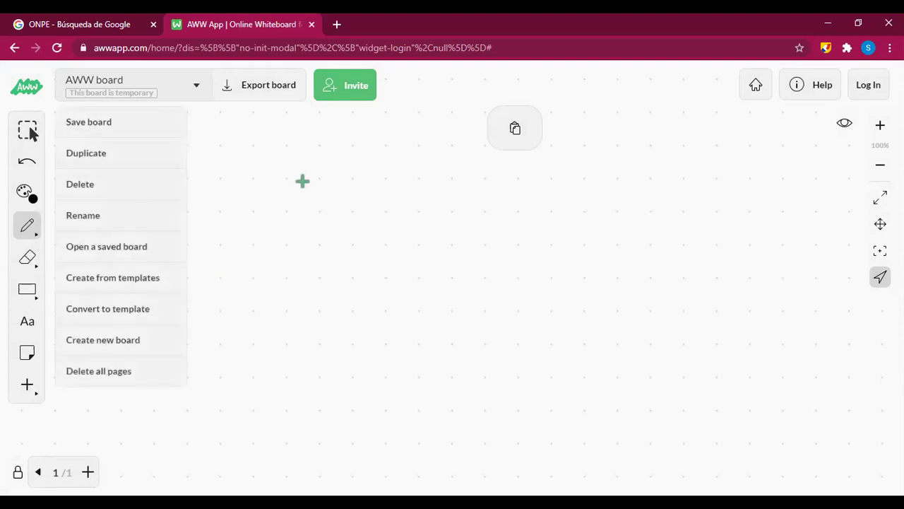
{"action": "left_click", "coordinate": [436, 130]}
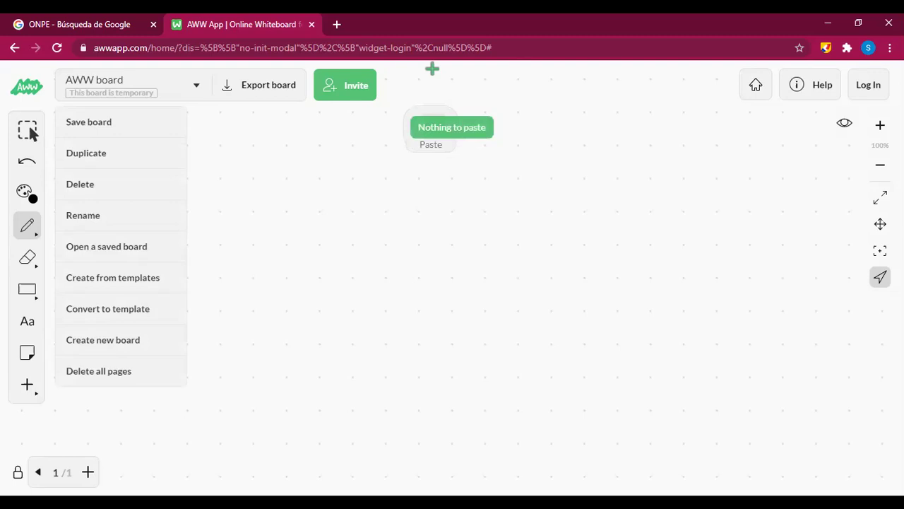
{"action": "left_click", "coordinate": [273, 204]}
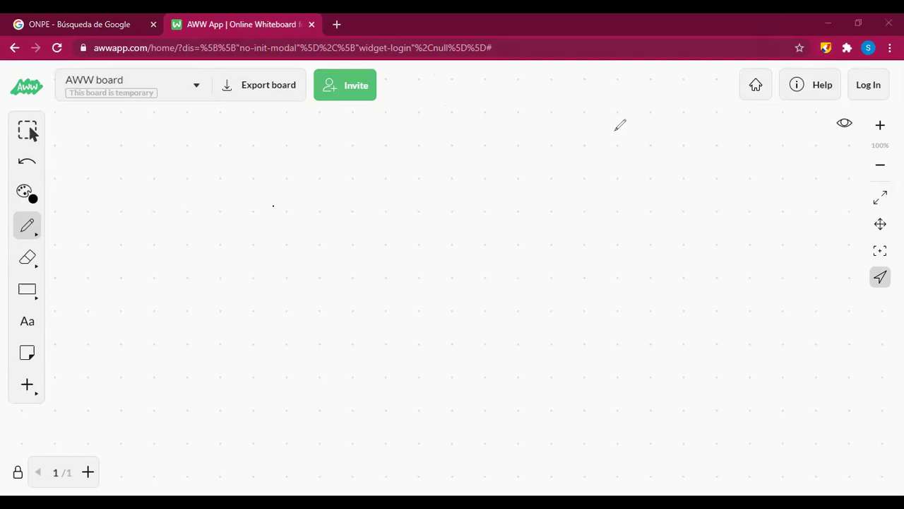
Step: Circle the AWW board title in blue, try to rename the board, and clear the annotation
{"action": "mouse_move", "coordinate": [108, 58]}
{"action": "left_mouse_down"}
{"action": "mouse_move", "coordinate": [113, 133]}
{"action": "mouse_move", "coordinate": [182, 84]}
{"action": "mouse_move", "coordinate": [117, 75]}
{"action": "left_mouse_up"}
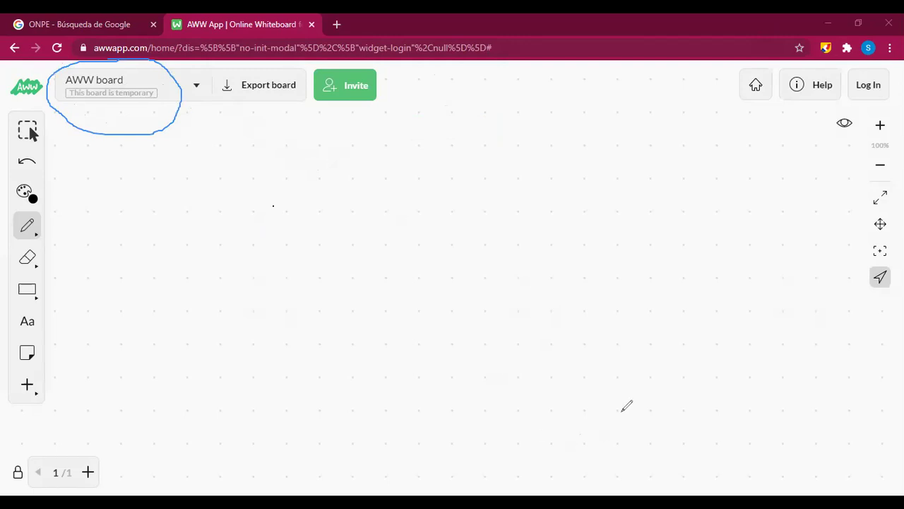
{"action": "left_click", "coordinate": [184, 88]}
{"action": "left_click", "coordinate": [101, 223]}
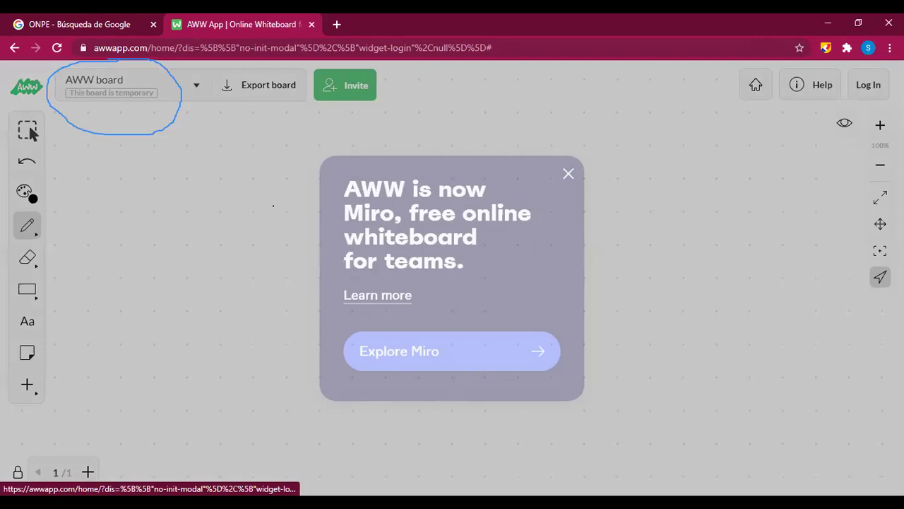
{"action": "key", "text": "Escape"}
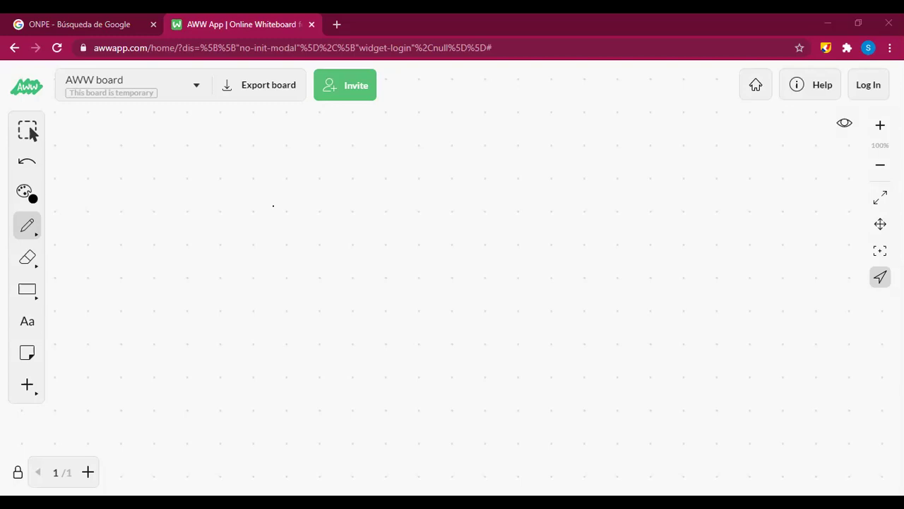
Step: Frame the drawing toolbar with a blue rectangle and point a blue arrow at each tool from selection down to sticky note
{"action": "left_click_drag", "start_coordinate": [6, 107], "coordinate": [67, 416]}
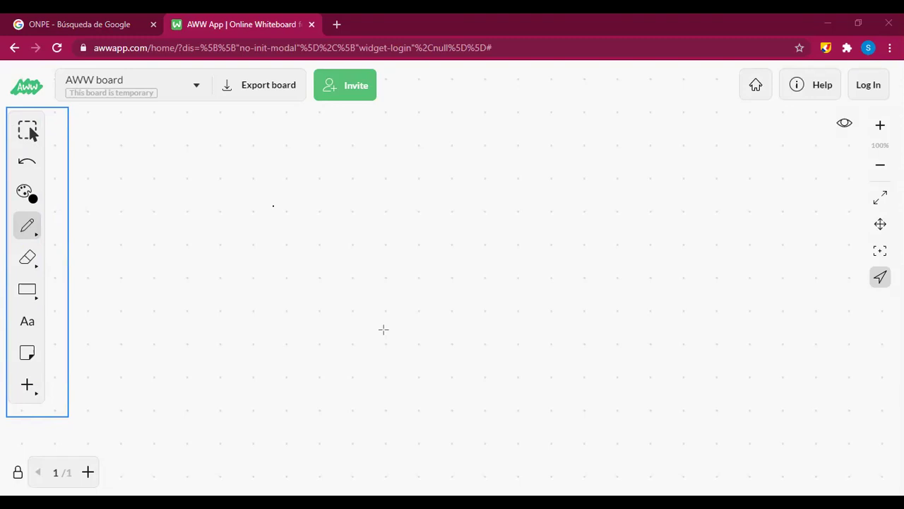
{"action": "mouse_move", "coordinate": [212, 227]}
{"action": "left_mouse_down"}
{"action": "mouse_move", "coordinate": [95, 150]}
{"action": "mouse_move", "coordinate": [52, 133]}
{"action": "left_mouse_up"}
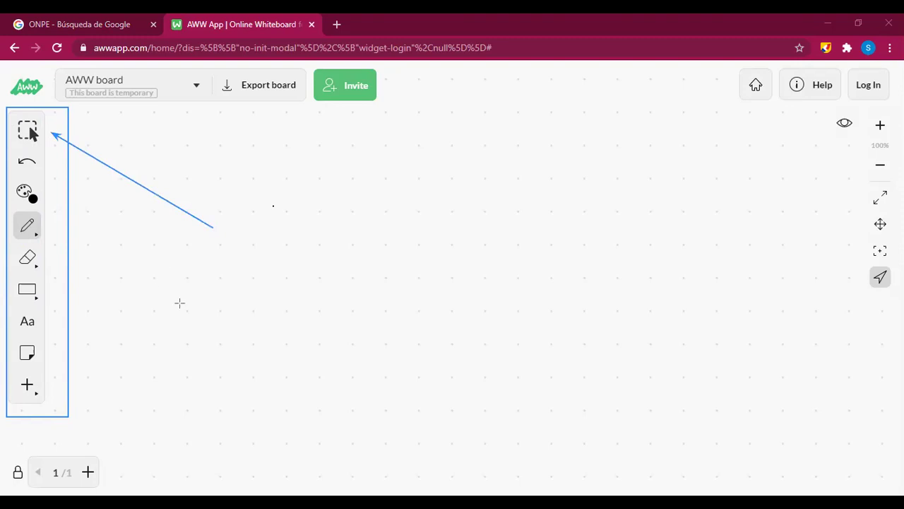
{"action": "left_click_drag", "start_coordinate": [164, 134], "coordinate": [48, 159]}
{"action": "left_click_drag", "start_coordinate": [243, 178], "coordinate": [59, 191]}
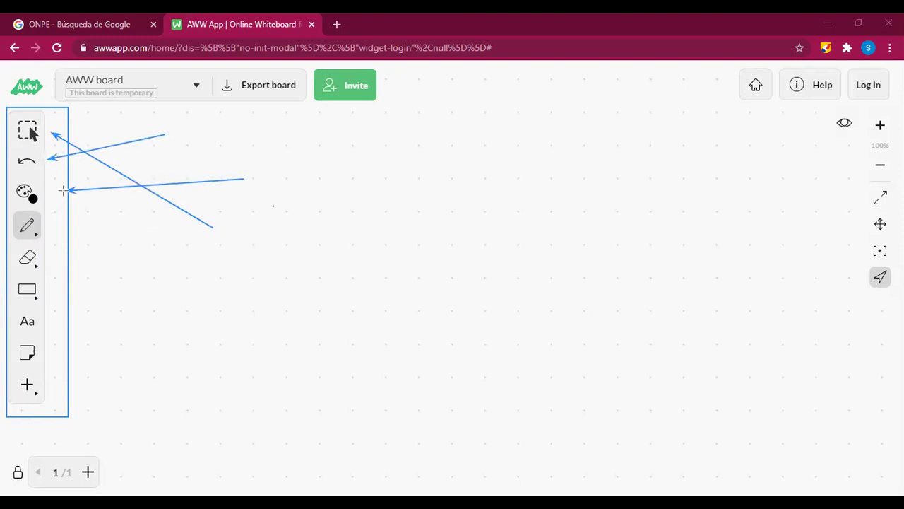
{"action": "left_click_drag", "start_coordinate": [247, 206], "coordinate": [56, 224]}
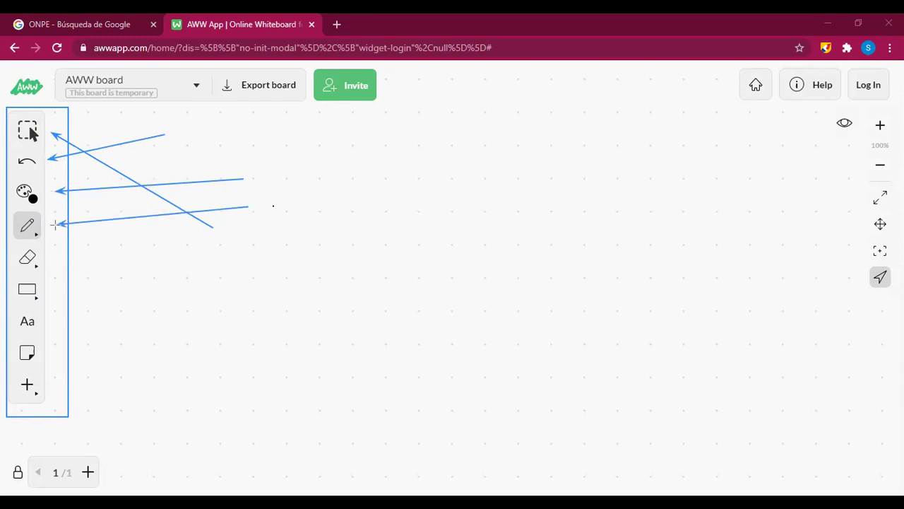
{"action": "left_click_drag", "start_coordinate": [262, 246], "coordinate": [52, 259]}
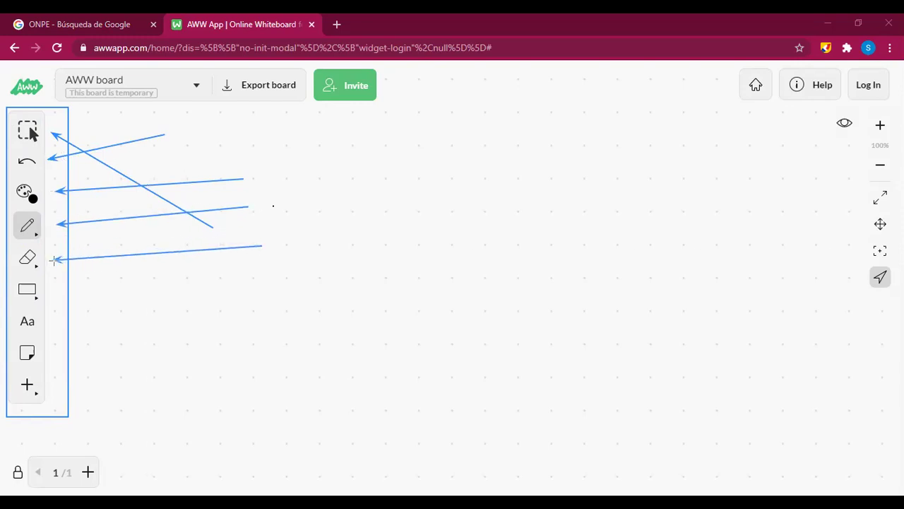
{"action": "left_click_drag", "start_coordinate": [243, 313], "coordinate": [48, 290]}
{"action": "left_click_drag", "start_coordinate": [160, 413], "coordinate": [50, 320]}
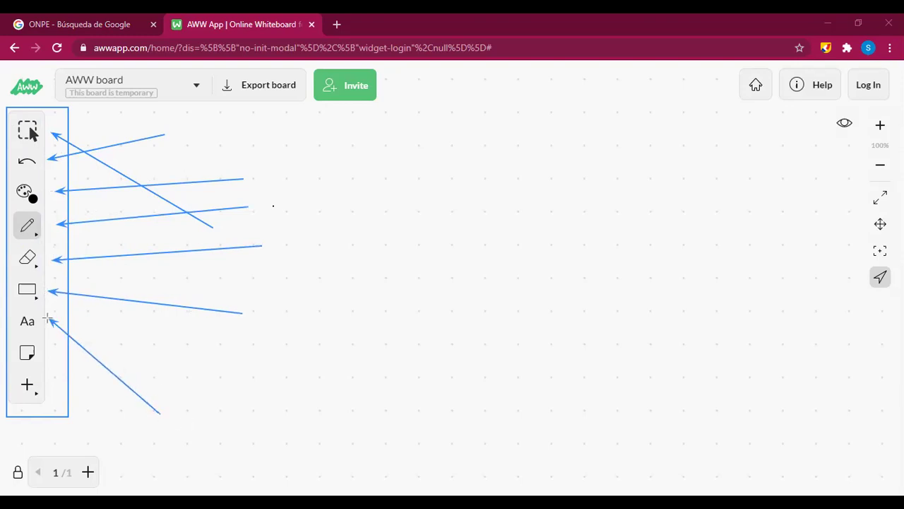
{"action": "left_click_drag", "start_coordinate": [138, 436], "coordinate": [51, 356]}
Step: Review the upload and insert options, the colour palette and the pen options of the drawing tools
{"action": "left_click", "coordinate": [25, 384]}
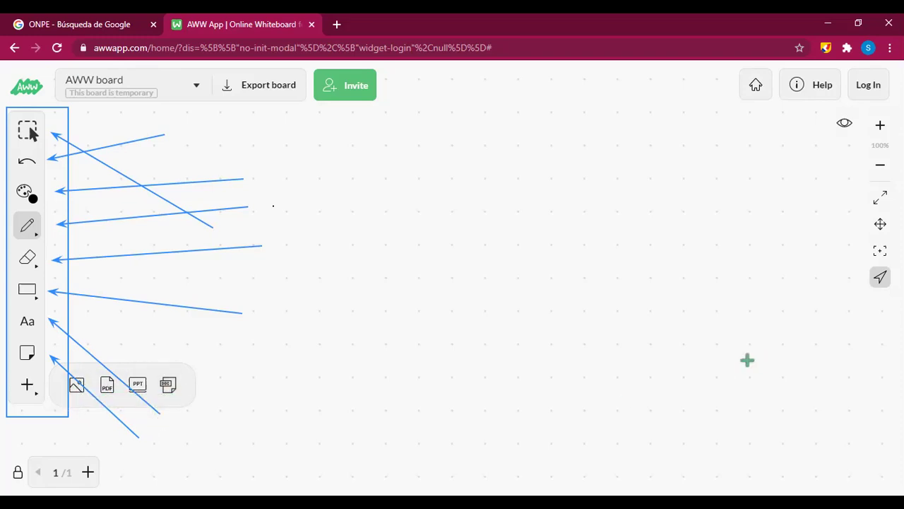
{"action": "mouse_move", "coordinate": [102, 93]}
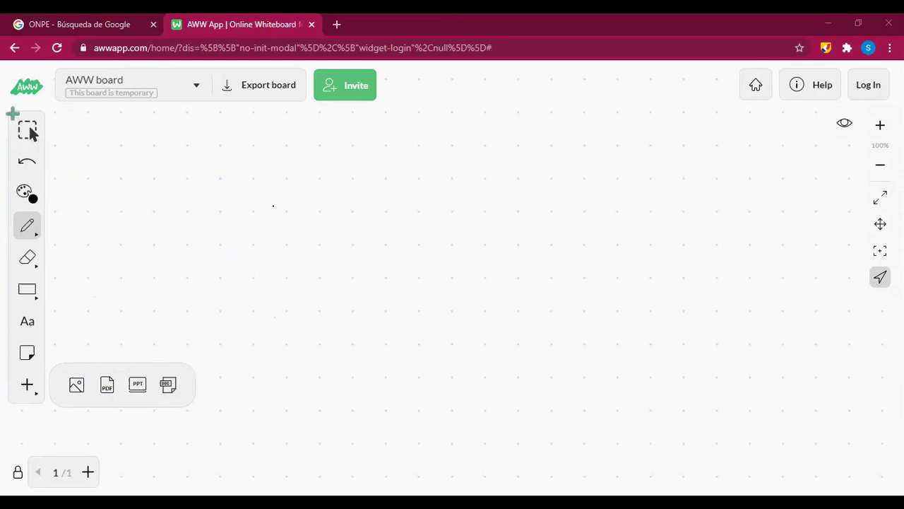
{"action": "left_click", "coordinate": [26, 195]}
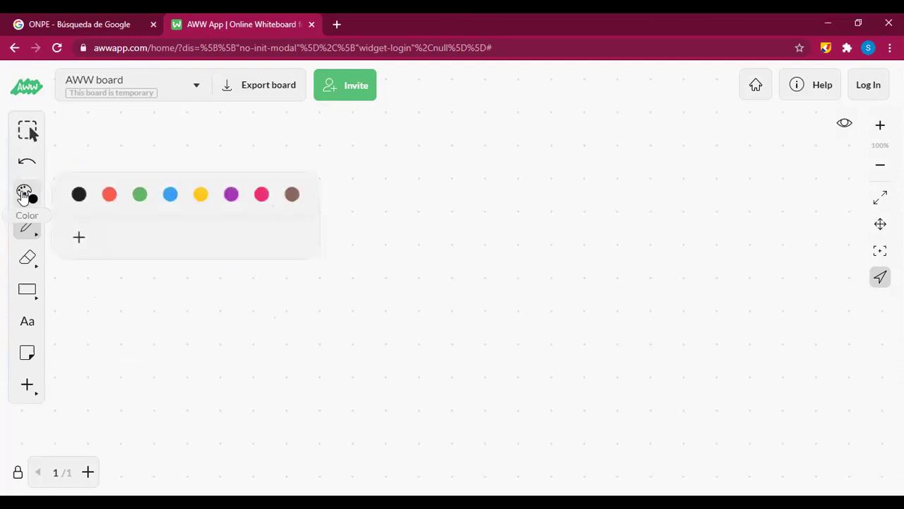
{"action": "left_click", "coordinate": [25, 231]}
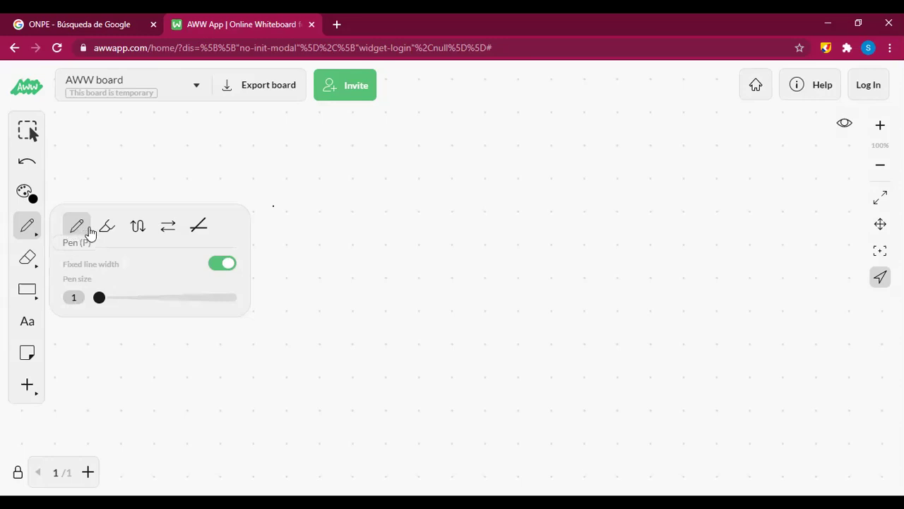
Step: Add a text object reading TIC in the upper part of the board
{"action": "left_click", "coordinate": [26, 329]}
{"action": "left_click", "coordinate": [301, 148]}
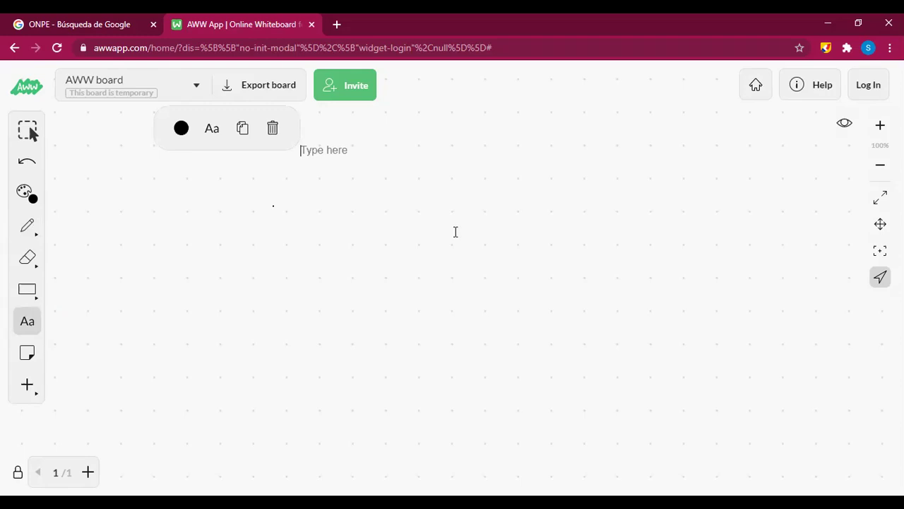
{"action": "type", "text": "T"}
{"action": "key", "text": "BackSpace"}
{"action": "type", "text": "TICSA"}
{"action": "key", "text": "BackSpace"}
{"action": "key", "text": "BackSpace"}
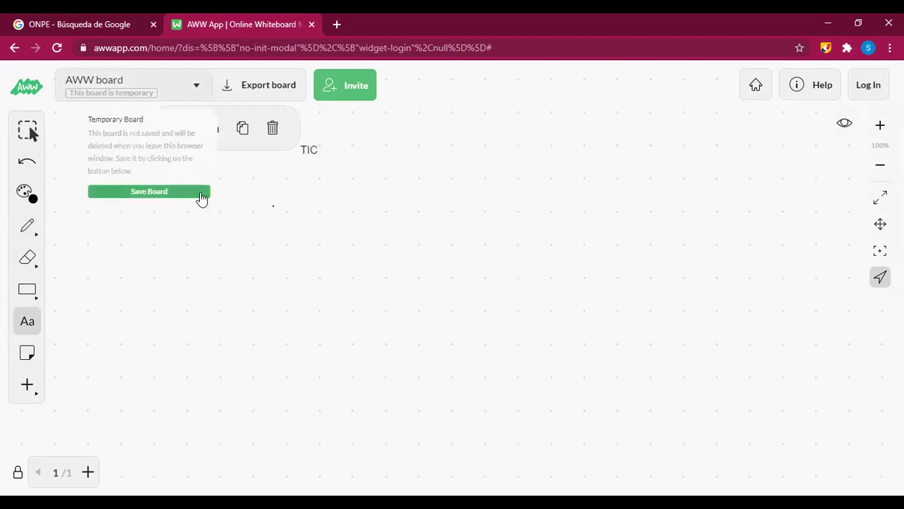
Step: Set the font size of the TIC text to 60
{"action": "left_click", "coordinate": [276, 208]}
{"action": "left_click", "coordinate": [299, 150]}
{"action": "left_click", "coordinate": [300, 150]}
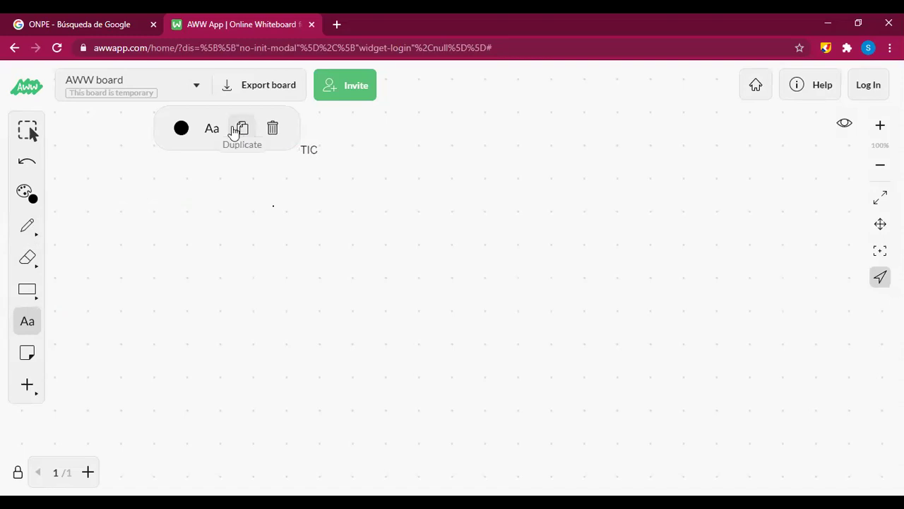
{"action": "left_click", "coordinate": [212, 128]}
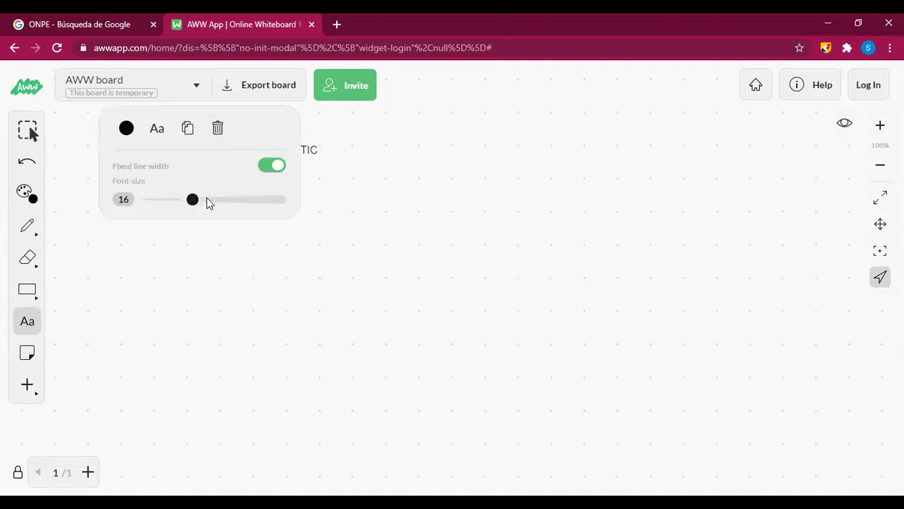
{"action": "left_click", "coordinate": [214, 201]}
{"action": "left_click", "coordinate": [236, 200]}
{"action": "left_click_drag", "start_coordinate": [238, 202], "coordinate": [283, 202]}
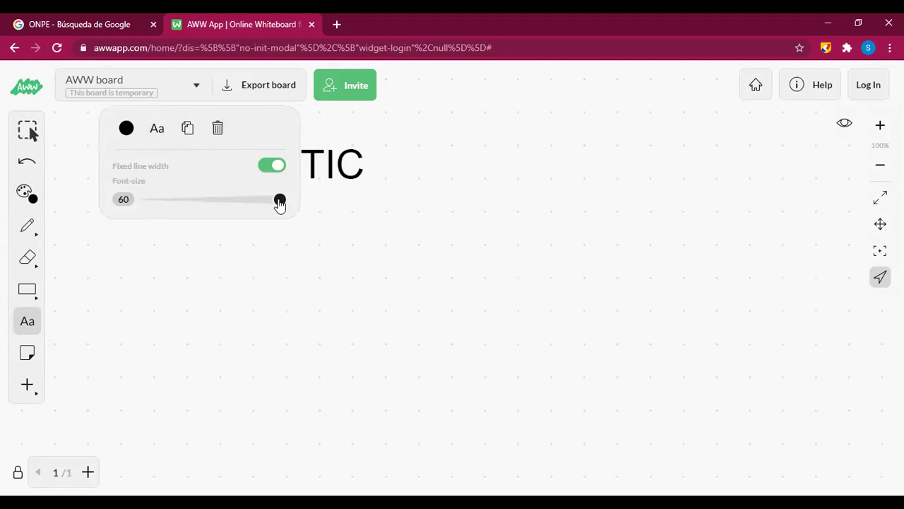
Step: Move the TIC text to the right along the board and undo the edits back to an empty board
{"action": "left_click", "coordinate": [329, 167]}
{"action": "left_click", "coordinate": [356, 171]}
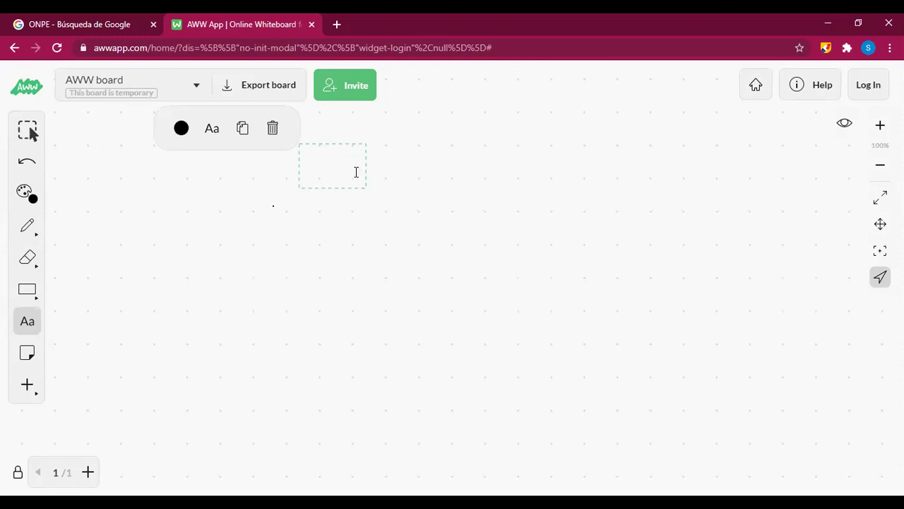
{"action": "left_click", "coordinate": [32, 134]}
{"action": "left_click_drag", "start_coordinate": [355, 174], "coordinate": [452, 157]}
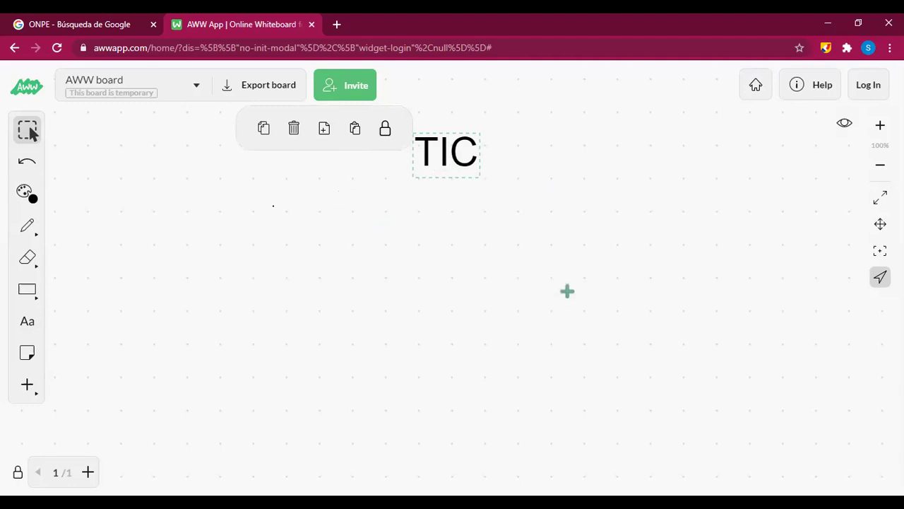
{"action": "key", "text": "ctrl+z"}
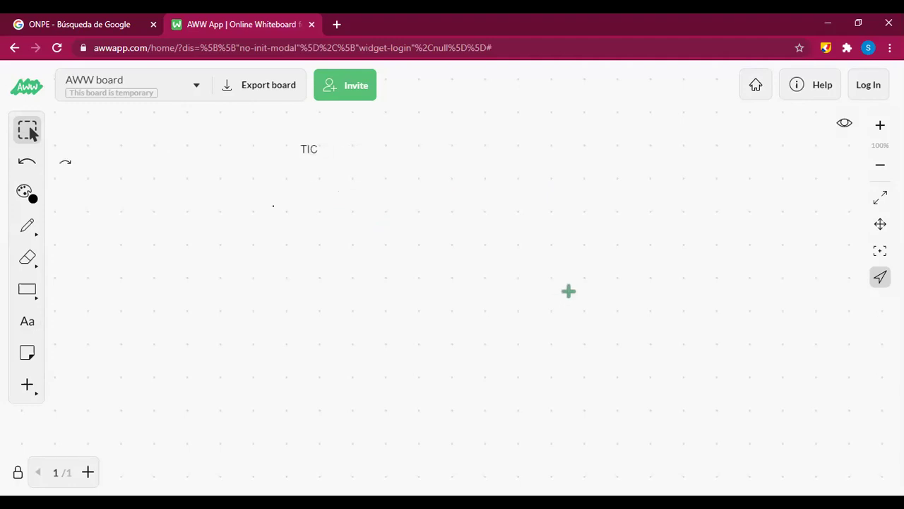
{"action": "key", "text": "ctrl+z"}
Step: Add a new text object reading TIC near the upper middle of the empty board
{"action": "left_click", "coordinate": [24, 326]}
{"action": "left_click", "coordinate": [325, 157]}
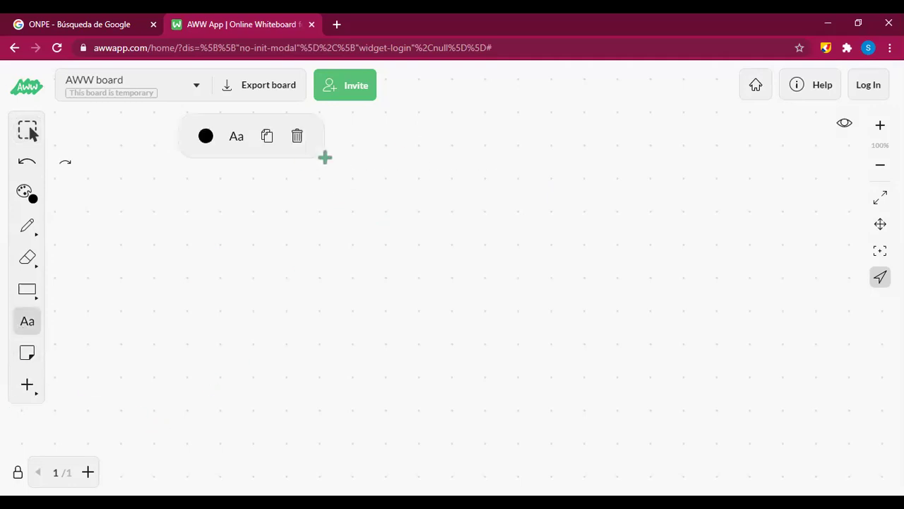
{"action": "type", "text": "TICAS"}
{"action": "key", "text": "BackSpace"}
{"action": "key", "text": "BackSpace"}
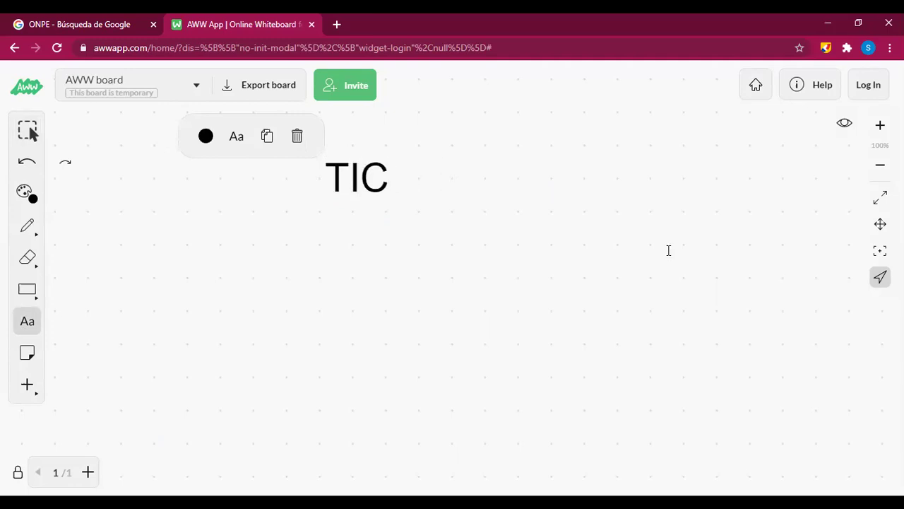
{"action": "type", "text": "S"}
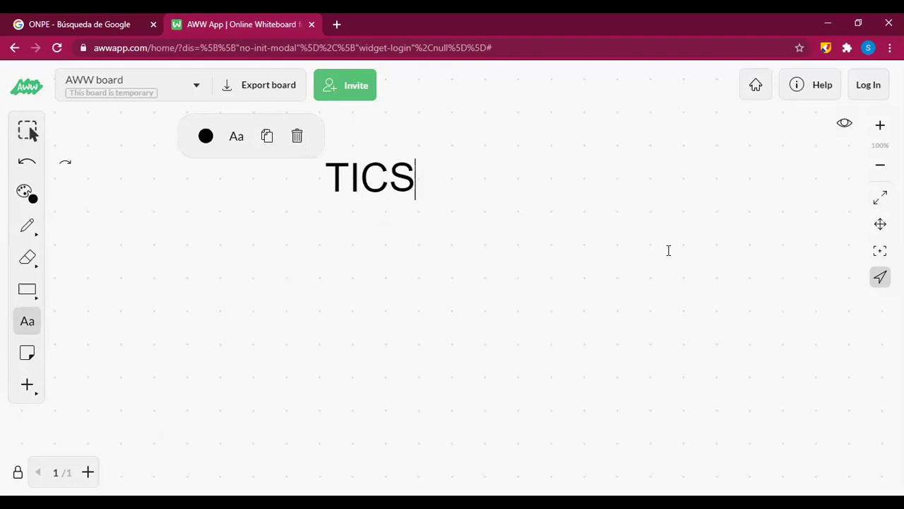
{"action": "key", "text": "BackSpace"}
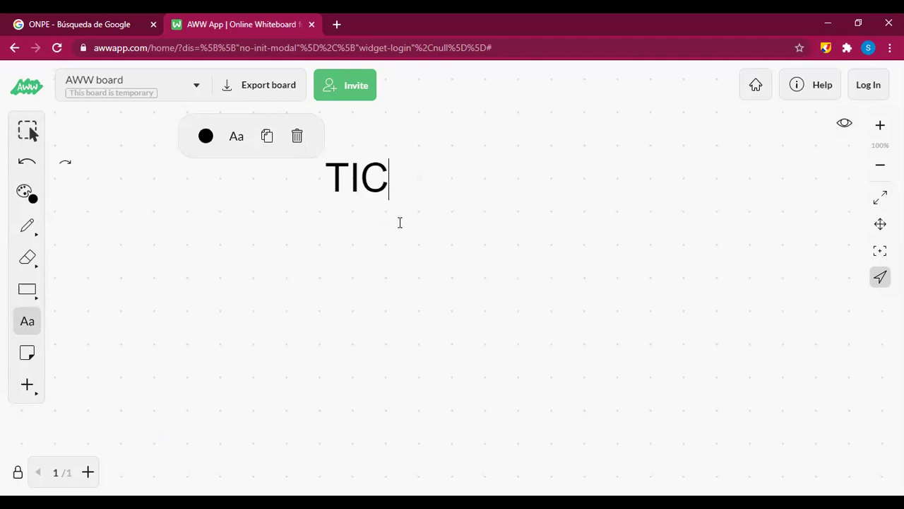
Step: Try out the font size and fixed line width settings of the TIC text, keeping size 60 and fixed width on
{"action": "left_click", "coordinate": [238, 145]}
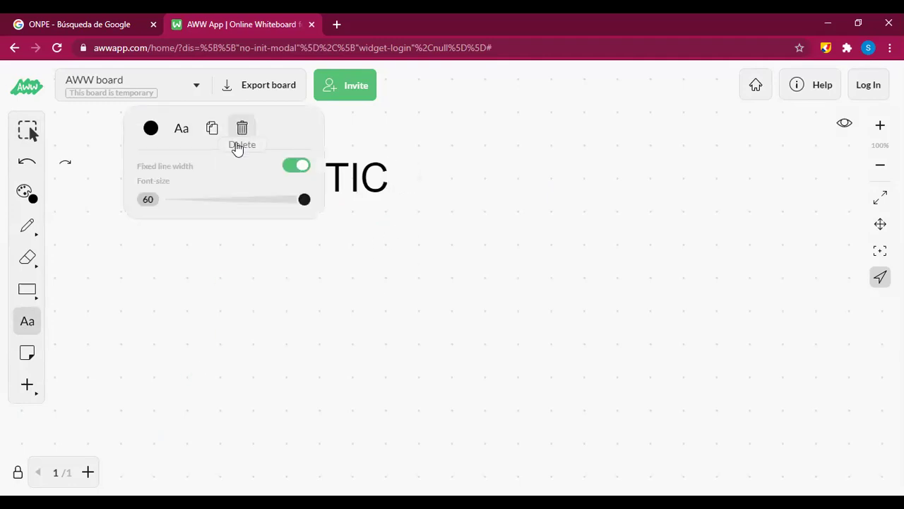
{"action": "left_click_drag", "start_coordinate": [259, 205], "coordinate": [332, 205]}
{"action": "left_click", "coordinate": [296, 168]}
{"action": "left_click_drag", "start_coordinate": [304, 199], "coordinate": [333, 175]}
{"action": "left_click", "coordinate": [298, 168]}
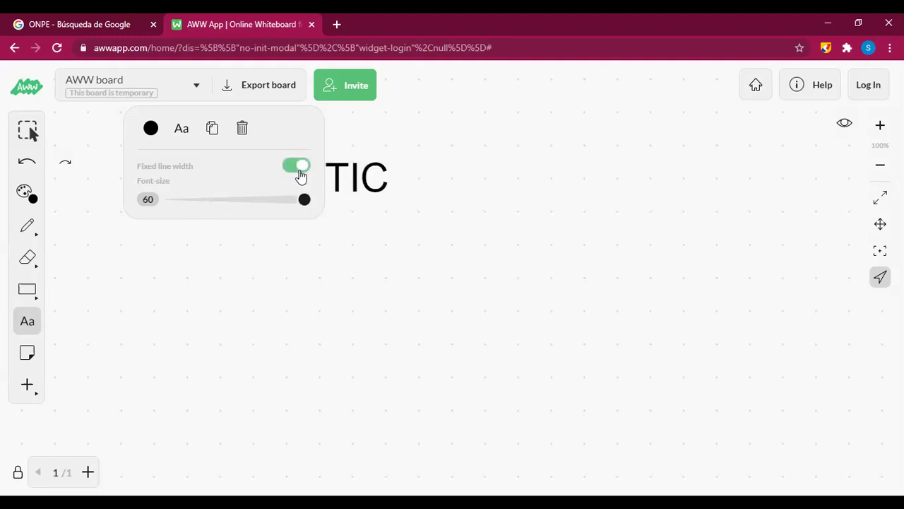
Step: Colour the TIC text purple and look at the custom colour wheel without picking another colour
{"action": "left_click", "coordinate": [152, 130]}
{"action": "left_click", "coordinate": [237, 174]}
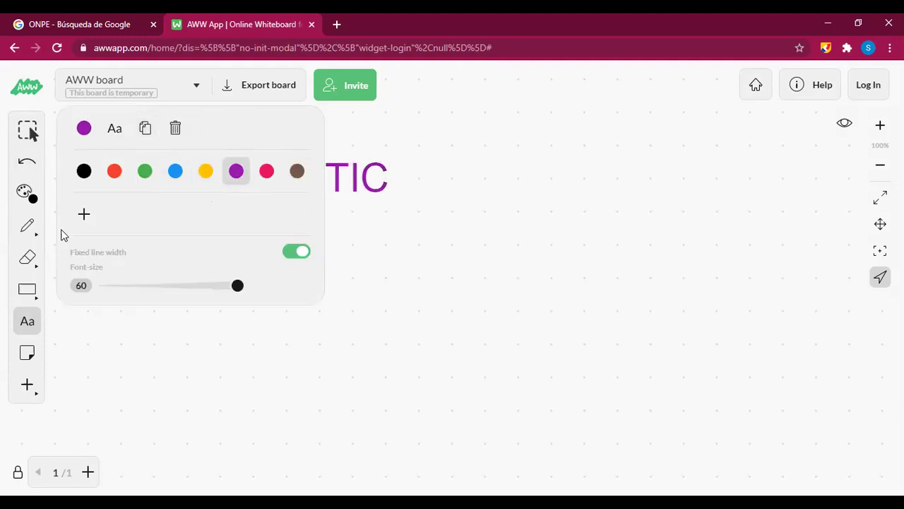
{"action": "left_click", "coordinate": [81, 221]}
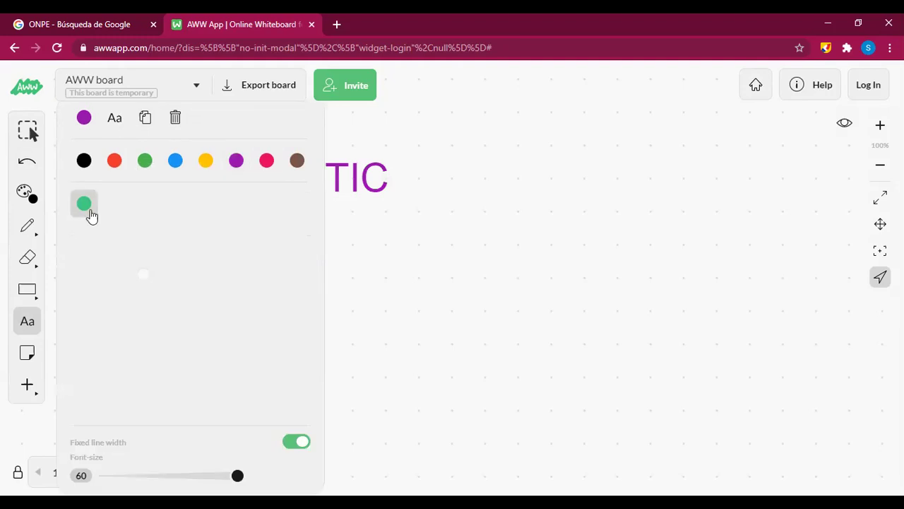
{"action": "left_click", "coordinate": [88, 212]}
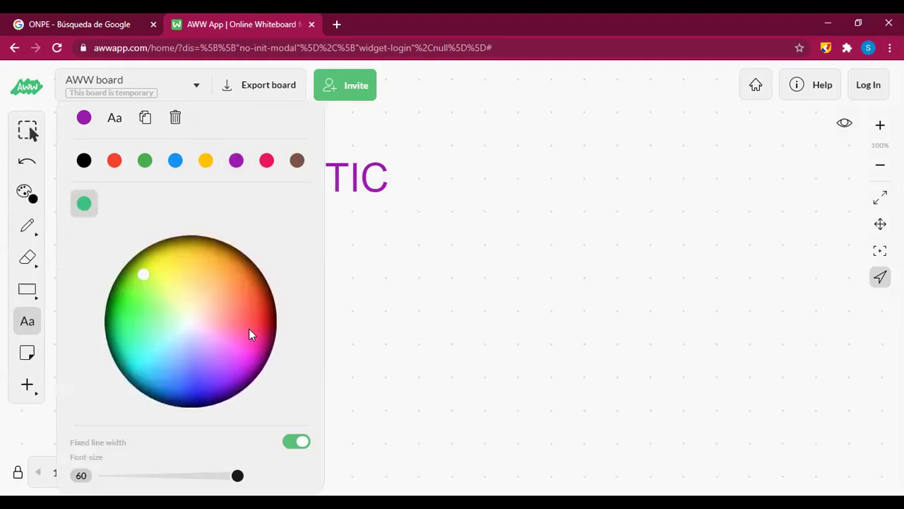
{"action": "left_click", "coordinate": [405, 298]}
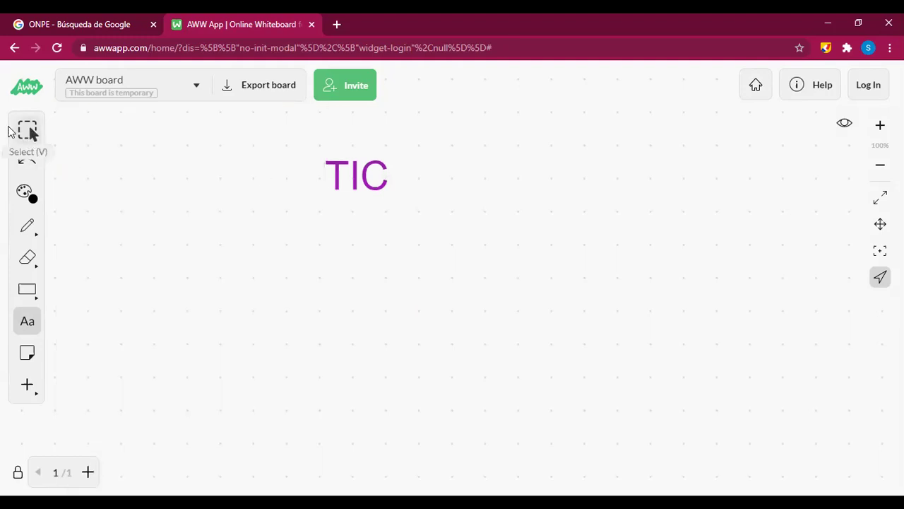
Step: Move the purple TIC text to the top centre of the board and lock it to the background
{"action": "left_click", "coordinate": [27, 130]}
{"action": "left_click_drag", "start_coordinate": [350, 178], "coordinate": [422, 144]}
{"action": "left_click", "coordinate": [360, 132]}
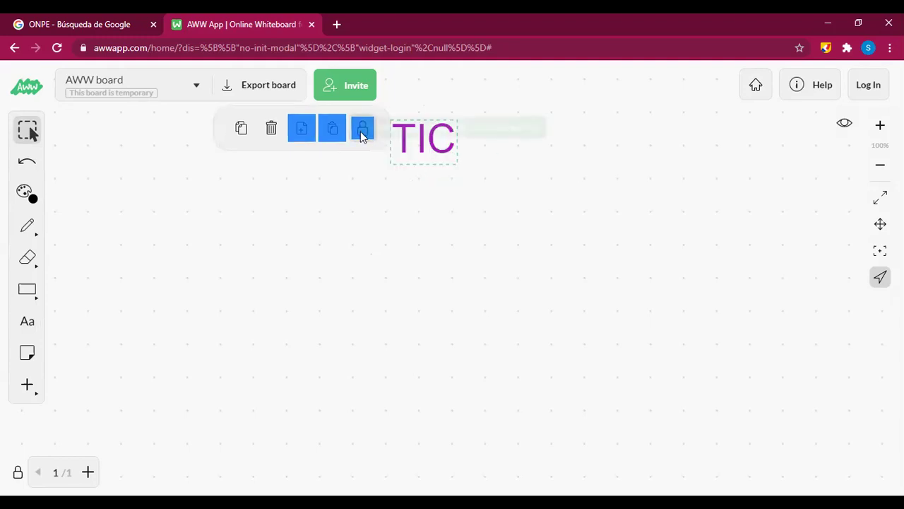
{"action": "left_click", "coordinate": [363, 133]}
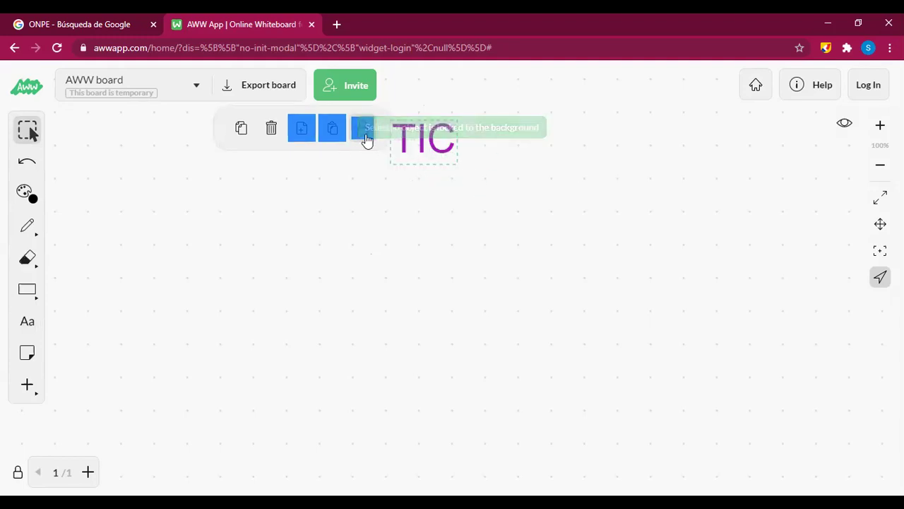
{"action": "left_click", "coordinate": [660, 262]}
{"action": "left_click", "coordinate": [27, 324]}
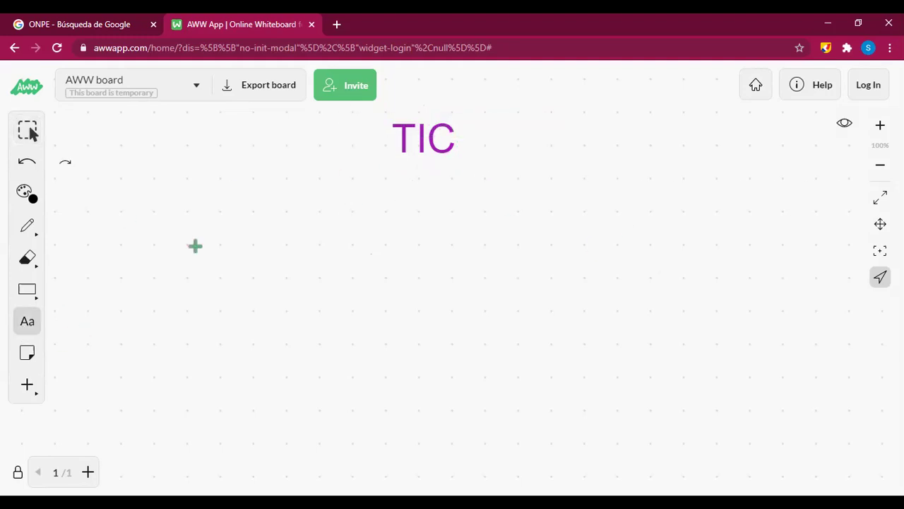
{"action": "left_click", "coordinate": [407, 138]}
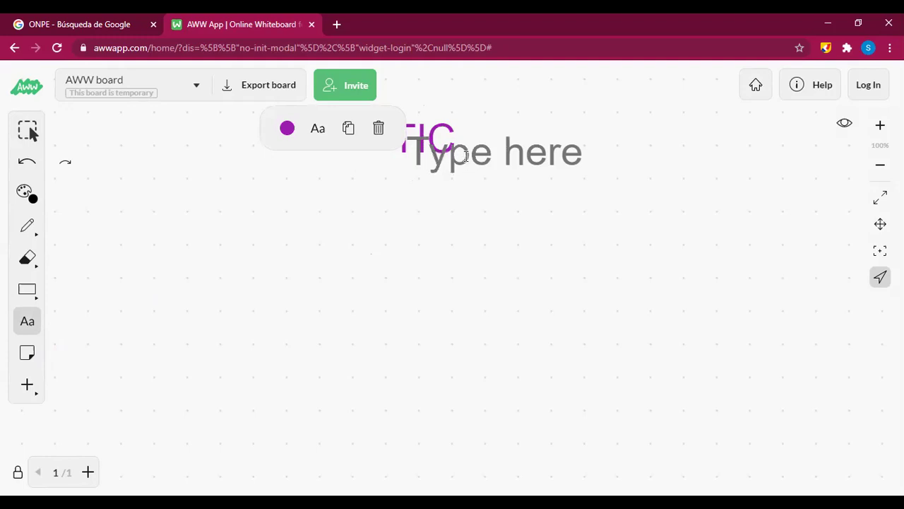
{"action": "left_click", "coordinate": [379, 128]}
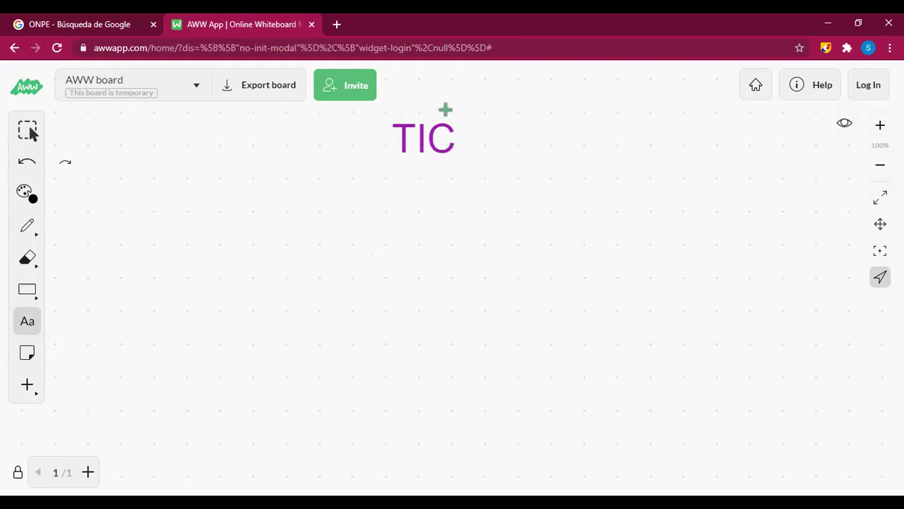
Step: Unlock the TIC text from the background and try moving it to other places on the board
{"action": "left_click", "coordinate": [26, 129]}
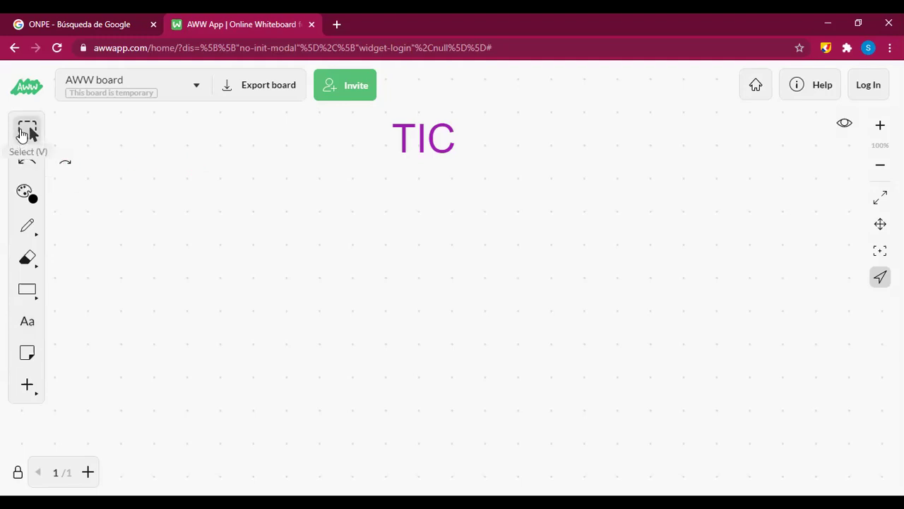
{"action": "left_click", "coordinate": [426, 144]}
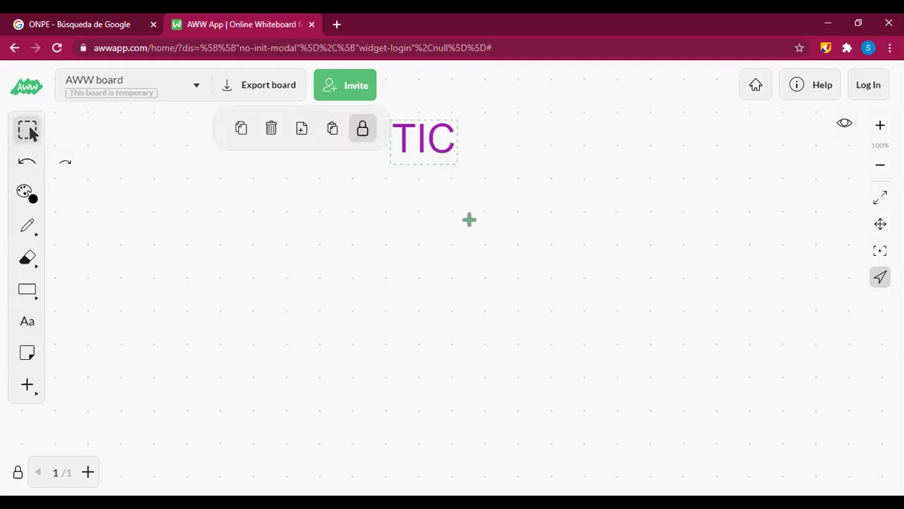
{"action": "left_click", "coordinate": [362, 128]}
{"action": "left_click_drag", "start_coordinate": [456, 148], "coordinate": [593, 323]}
{"action": "left_click_drag", "start_coordinate": [495, 147], "coordinate": [441, 150]}
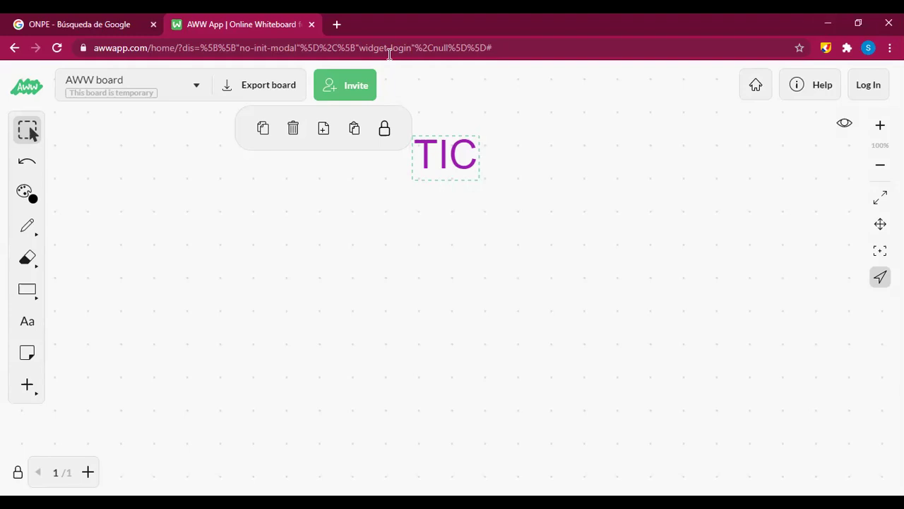
Step: Undo the moves of the TIC text so it sits back in its earlier place
{"action": "left_click", "coordinate": [326, 128]}
{"action": "left_click", "coordinate": [22, 167]}
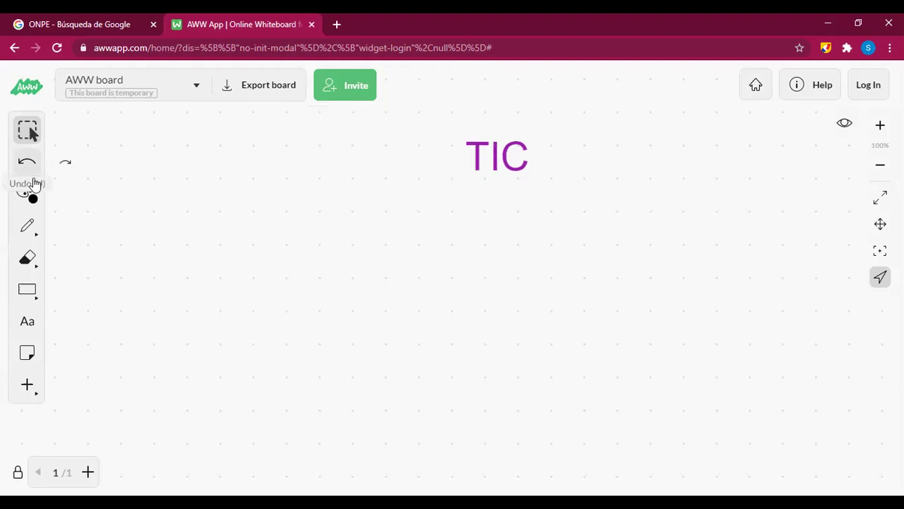
{"action": "key", "text": "ctrl+z"}
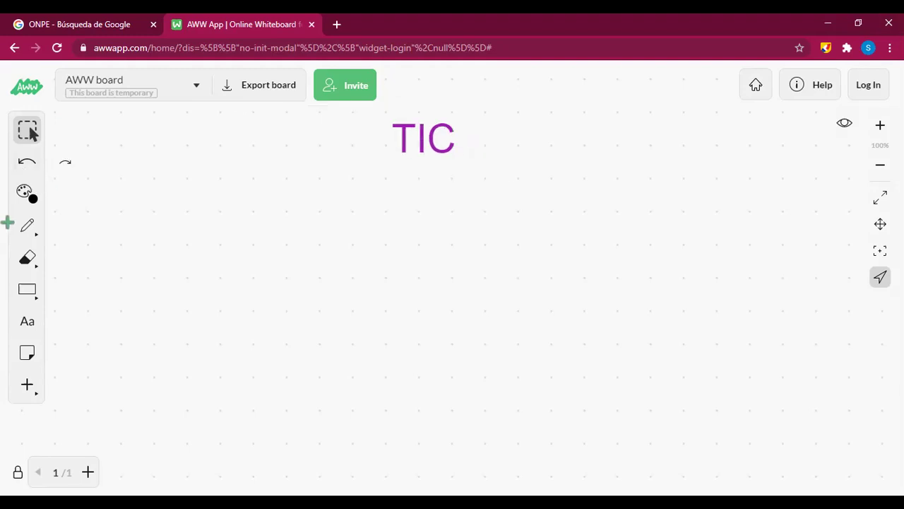
Step: Set the drawing colour to green and choose the straight arrow tool
{"action": "left_click", "coordinate": [25, 194]}
{"action": "left_click", "coordinate": [138, 194]}
{"action": "left_click", "coordinate": [28, 228]}
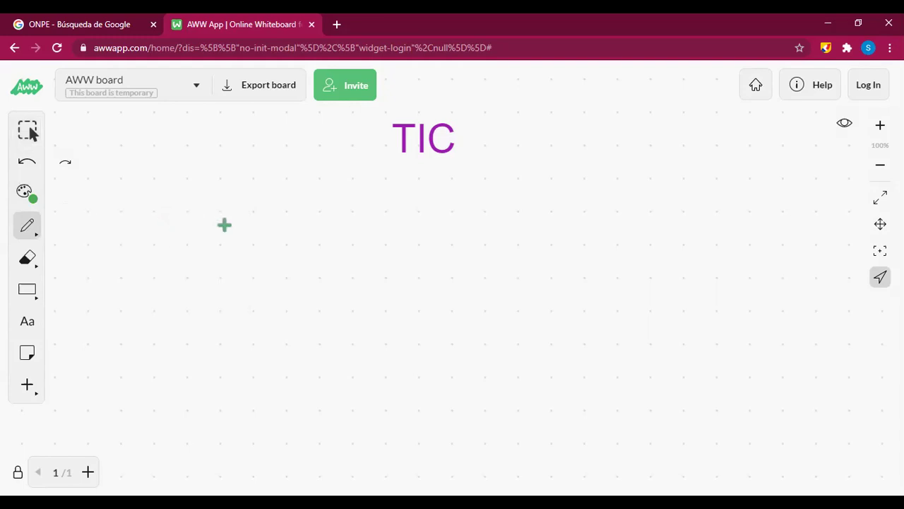
Step: Try out straight green arrows slanting down from the TIC title, undoing each one
{"action": "left_click_drag", "start_coordinate": [394, 168], "coordinate": [330, 246]}
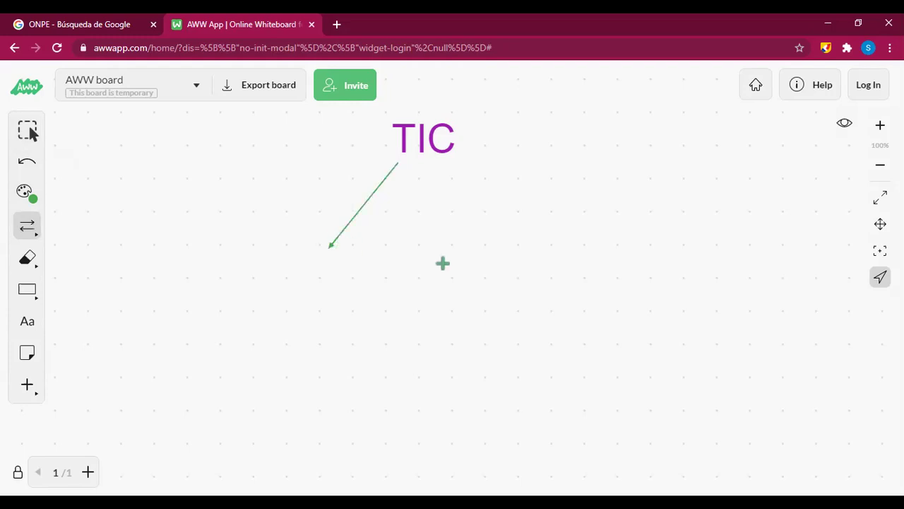
{"action": "key", "text": "ctrl+z"}
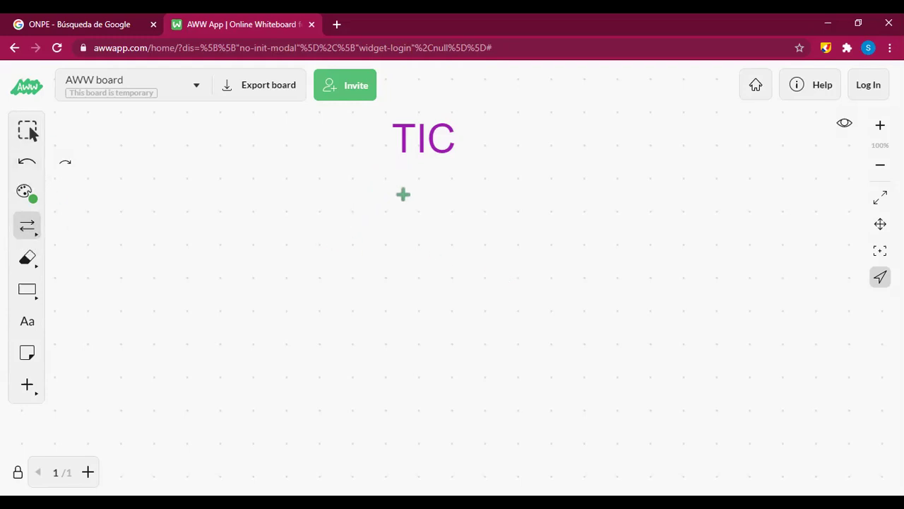
{"action": "left_click_drag", "start_coordinate": [417, 166], "coordinate": [359, 264]}
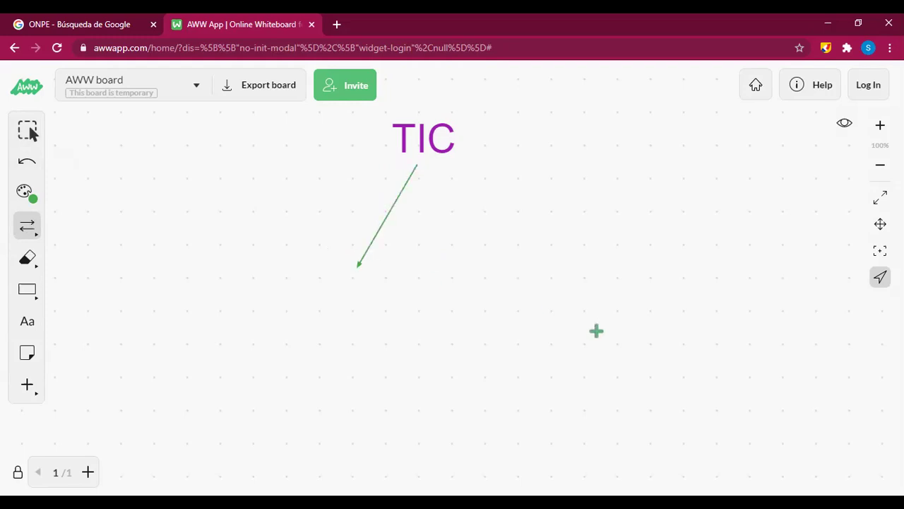
{"action": "key", "text": "ctrl+z"}
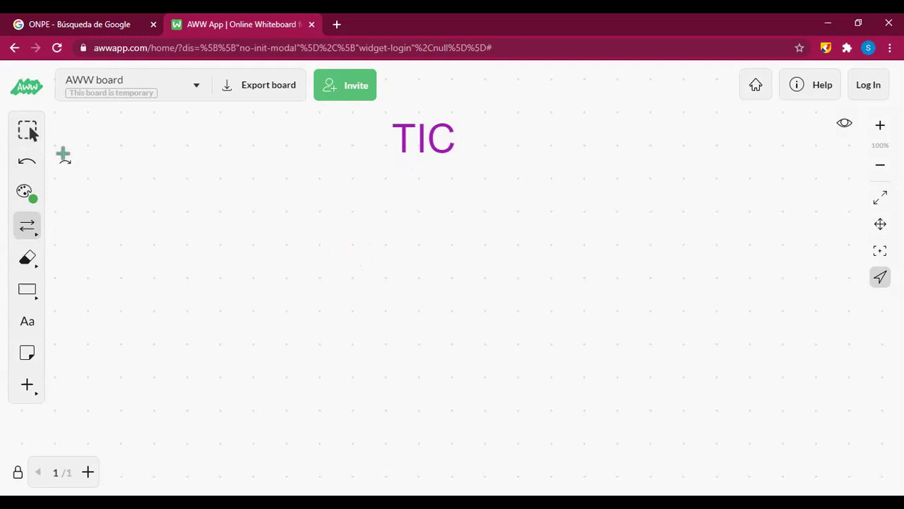
Step: Try out freehand curved arrows starting at the TIC title, undo each one, and dismiss the Quick Tip
{"action": "left_click", "coordinate": [38, 237]}
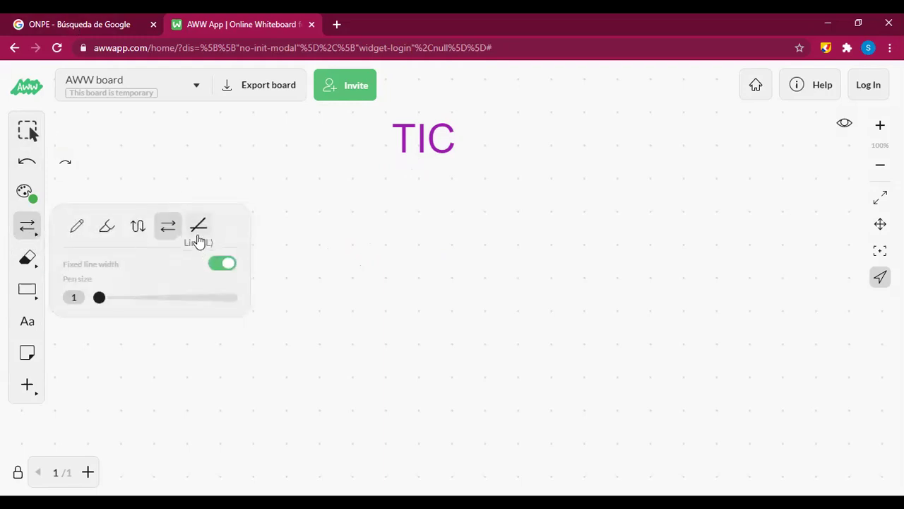
{"action": "left_click", "coordinate": [142, 226]}
{"action": "mouse_move", "coordinate": [406, 164]}
{"action": "left_mouse_down"}
{"action": "mouse_move", "coordinate": [379, 206]}
{"action": "mouse_move", "coordinate": [368, 249]}
{"action": "mouse_move", "coordinate": [433, 231]}
{"action": "mouse_move", "coordinate": [471, 198]}
{"action": "mouse_move", "coordinate": [472, 245]}
{"action": "mouse_move", "coordinate": [499, 263]}
{"action": "left_mouse_up"}
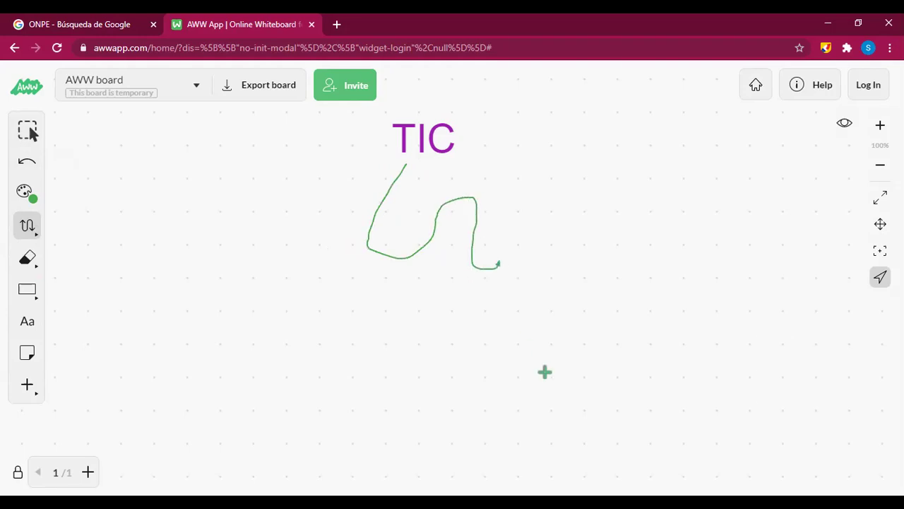
{"action": "key", "text": "ctrl+z"}
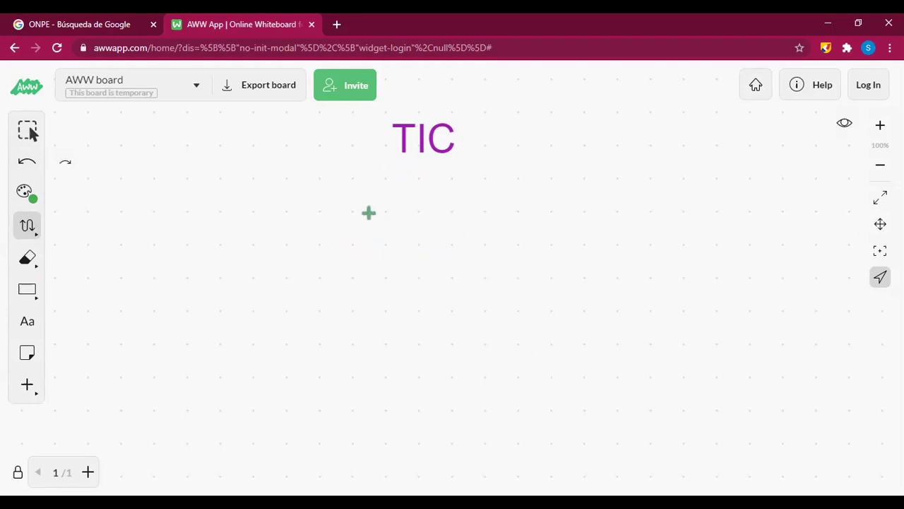
{"action": "mouse_move", "coordinate": [454, 148]}
{"action": "left_mouse_down"}
{"action": "mouse_move", "coordinate": [505, 123]}
{"action": "mouse_move", "coordinate": [535, 180]}
{"action": "mouse_move", "coordinate": [604, 149]}
{"action": "left_mouse_up"}
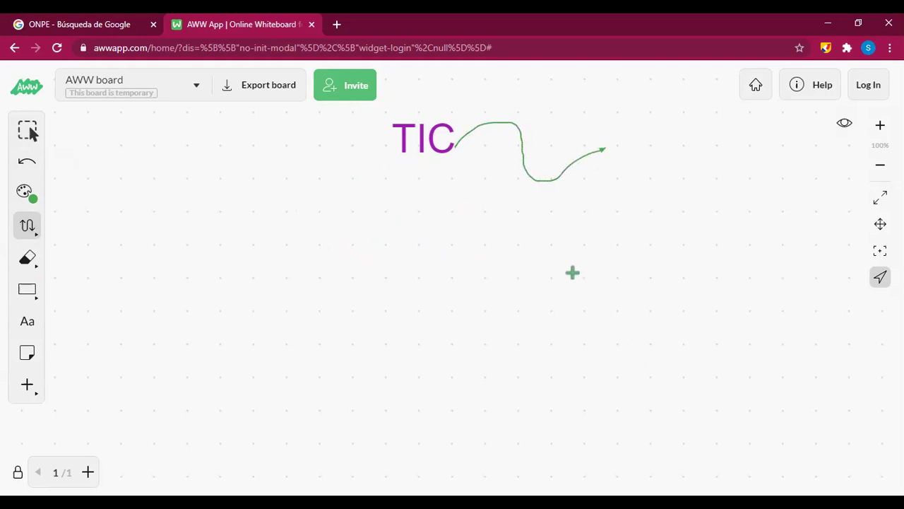
{"action": "key", "text": "ctrl+z"}
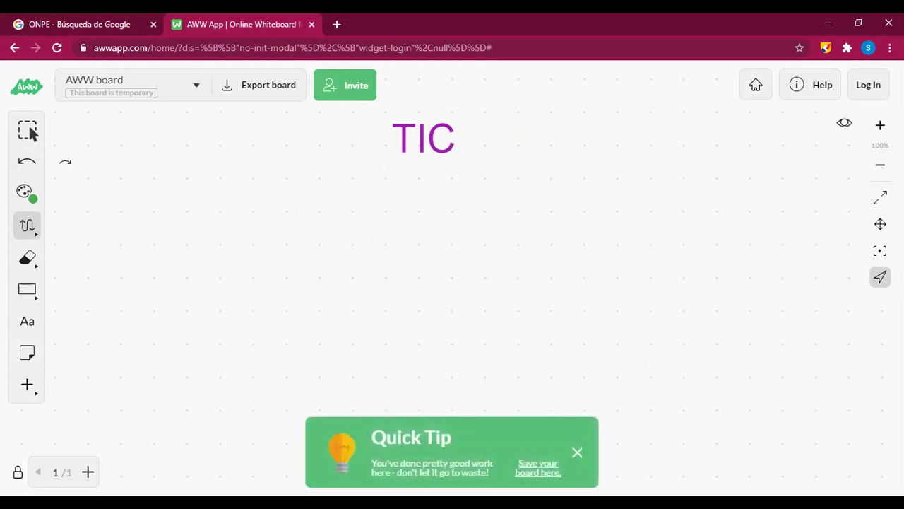
{"action": "left_click", "coordinate": [578, 453]}
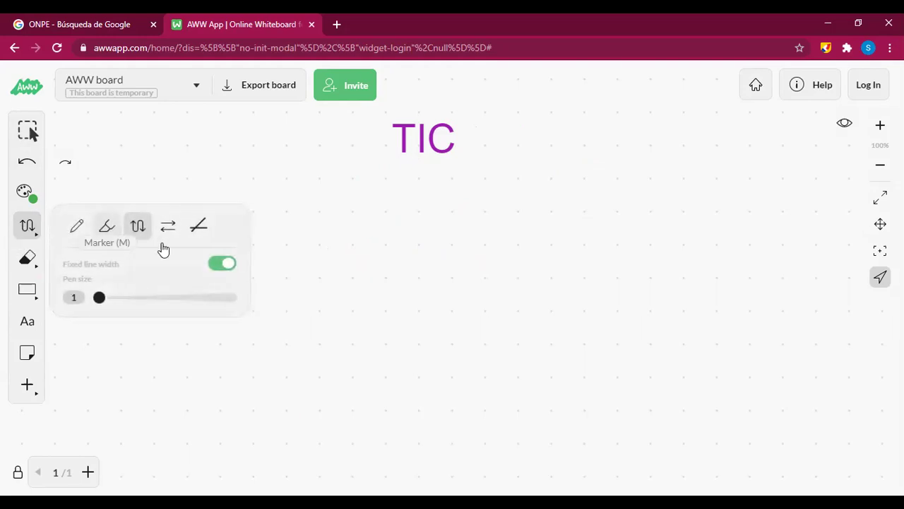
Step: Try the Line tool with three slanted lines crossing the middle of the board, and undo all of them
{"action": "left_click_drag", "start_coordinate": [455, 203], "coordinate": [259, 311]}
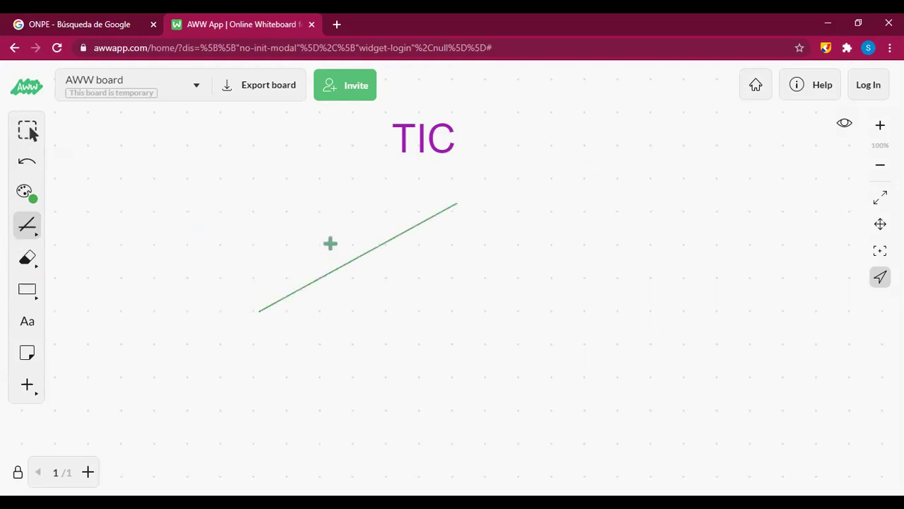
{"action": "left_click_drag", "start_coordinate": [254, 274], "coordinate": [577, 351]}
{"action": "left_click_drag", "start_coordinate": [598, 162], "coordinate": [373, 411]}
{"action": "key", "text": "ctrl+z"}
{"action": "key", "text": "ctrl+z"}
{"action": "key", "text": "ctrl+z"}
Step: Draw a vertical and a horizontal line as crossing axes, with short tick marks along the vertical one
{"action": "left_click_drag", "start_coordinate": [263, 151], "coordinate": [262, 393]}
{"action": "left_click_drag", "start_coordinate": [198, 325], "coordinate": [482, 323]}
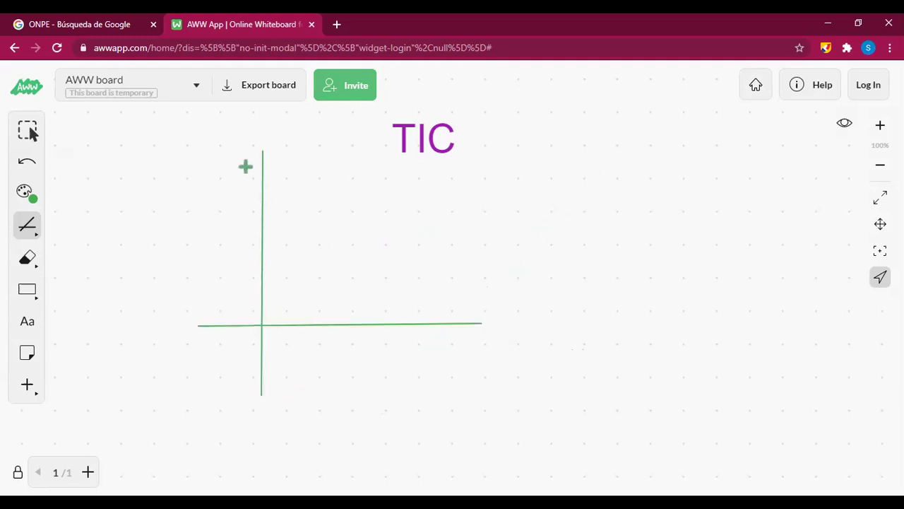
{"action": "left_click_drag", "start_coordinate": [269, 171], "coordinate": [274, 279]}
{"action": "left_click_drag", "start_coordinate": [252, 297], "coordinate": [270, 304]}
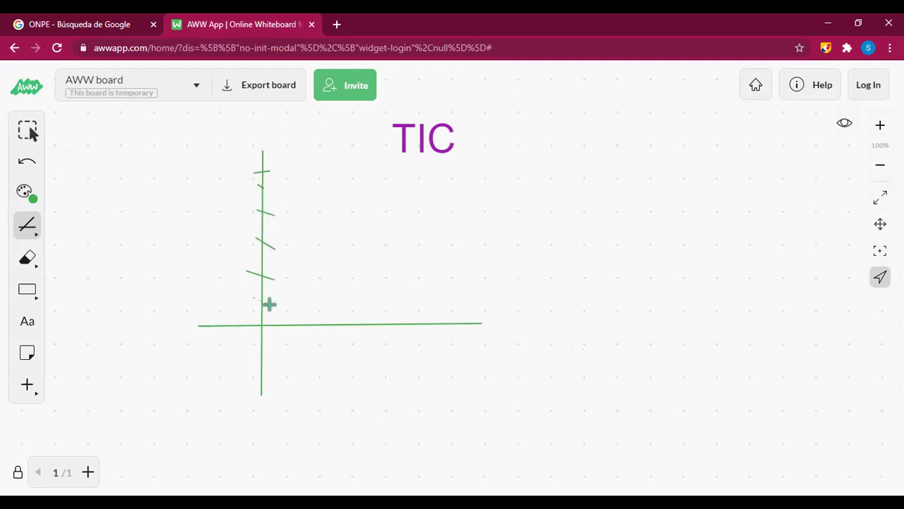
Step: Undo all the tick marks and both axis lines
{"action": "key", "text": "ctrl+z"}
{"action": "key", "text": "ctrl+z"}
{"action": "key", "text": "ctrl+z"}
{"action": "key", "text": "ctrl+z"}
{"action": "key", "text": "ctrl+z"}
{"action": "key", "text": "ctrl+z"}
{"action": "key", "text": "ctrl+z"}
{"action": "key", "text": "ctrl+z"}
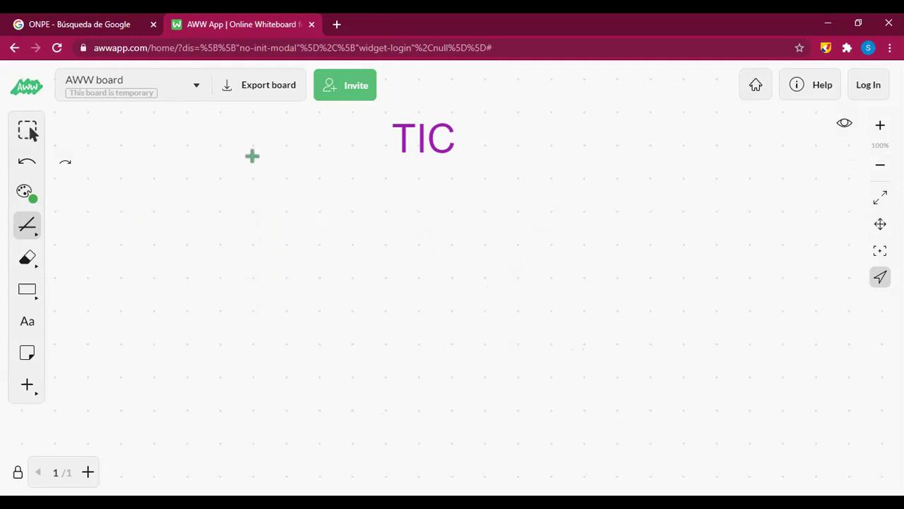
Step: Draw the crossing axes again below the title, with five evenly spaced horizontal ticks across the vertical line
{"action": "left_click_drag", "start_coordinate": [252, 145], "coordinate": [252, 376]}
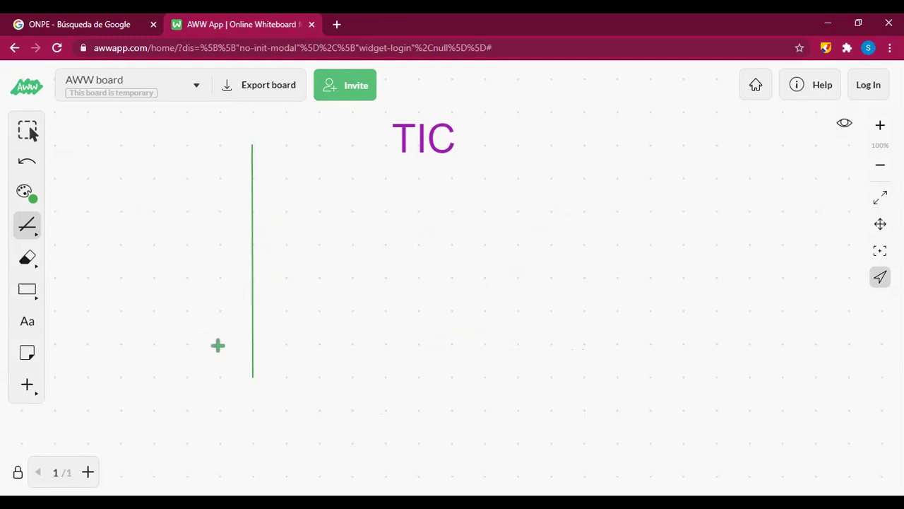
{"action": "left_click_drag", "start_coordinate": [218, 346], "coordinate": [549, 345]}
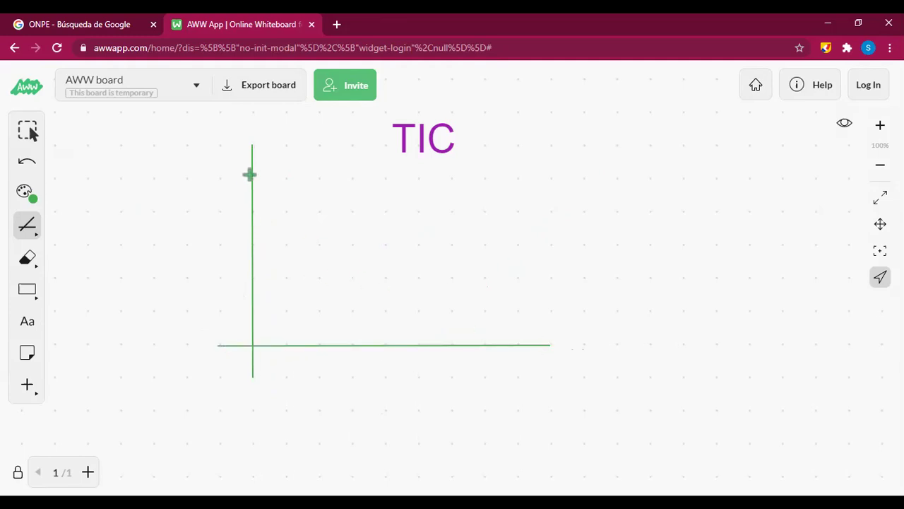
{"action": "left_click_drag", "start_coordinate": [218, 178], "coordinate": [288, 178]}
{"action": "left_click_drag", "start_coordinate": [221, 209], "coordinate": [282, 209]}
{"action": "left_click_drag", "start_coordinate": [222, 244], "coordinate": [286, 243]}
{"action": "left_click_drag", "start_coordinate": [227, 278], "coordinate": [284, 278]}
{"action": "left_click_drag", "start_coordinate": [220, 309], "coordinate": [286, 309]}
Step: Undo the five horizontal ticks and the second pair of axes
{"action": "key", "text": "ctrl+z"}
{"action": "key", "text": "ctrl+z"}
{"action": "key", "text": "ctrl+z"}
{"action": "key", "text": "ctrl+z"}
{"action": "key", "text": "ctrl+z"}
{"action": "key", "text": "ctrl+z"}
{"action": "key", "text": "ctrl+z"}
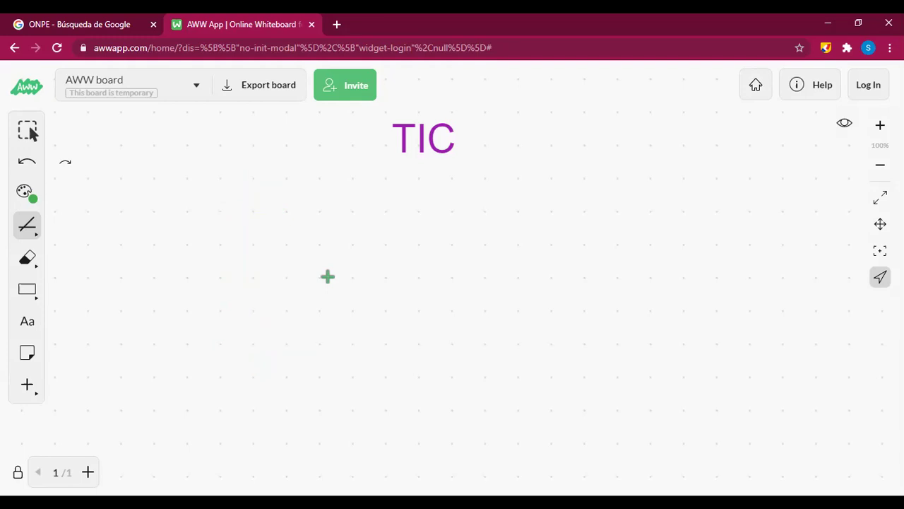
Step: Set the line's pen size to 3 and test it with two slanted lines, undoing both
{"action": "left_click", "coordinate": [27, 224]}
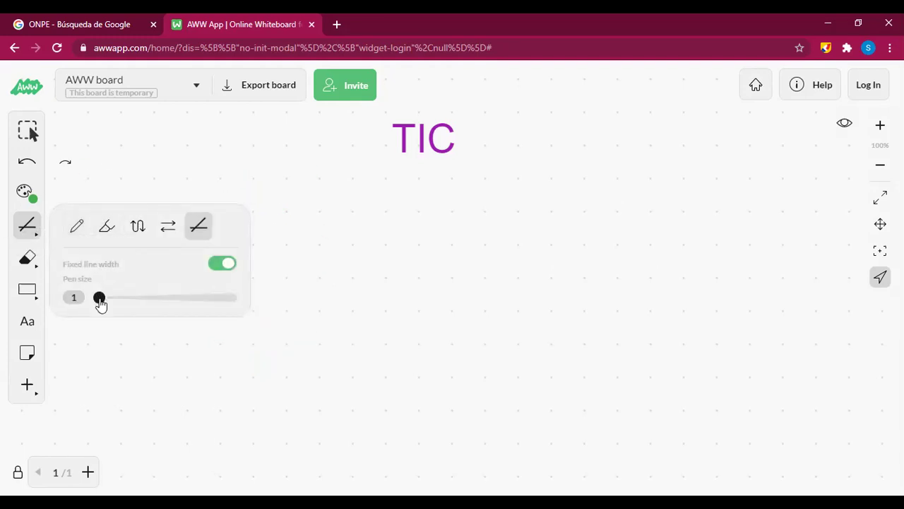
{"action": "left_click_drag", "start_coordinate": [108, 299], "coordinate": [198, 304]}
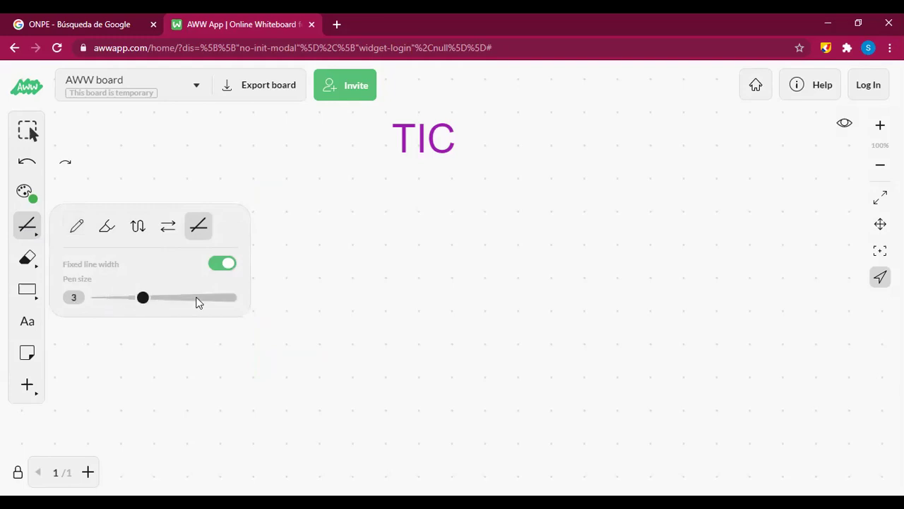
{"action": "left_click_drag", "start_coordinate": [445, 309], "coordinate": [507, 346]}
{"action": "left_click_drag", "start_coordinate": [192, 312], "coordinate": [508, 240]}
{"action": "key", "text": "ctrl+z"}
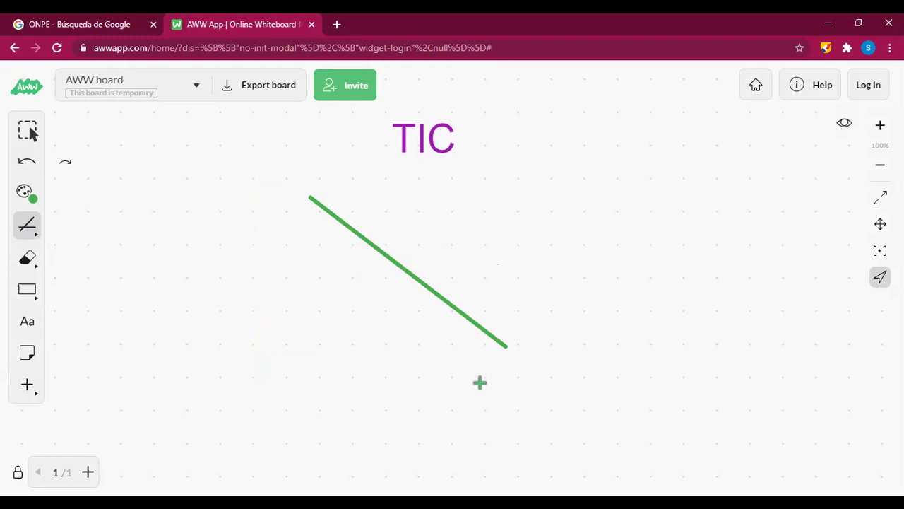
{"action": "key", "text": "ctrl+z"}
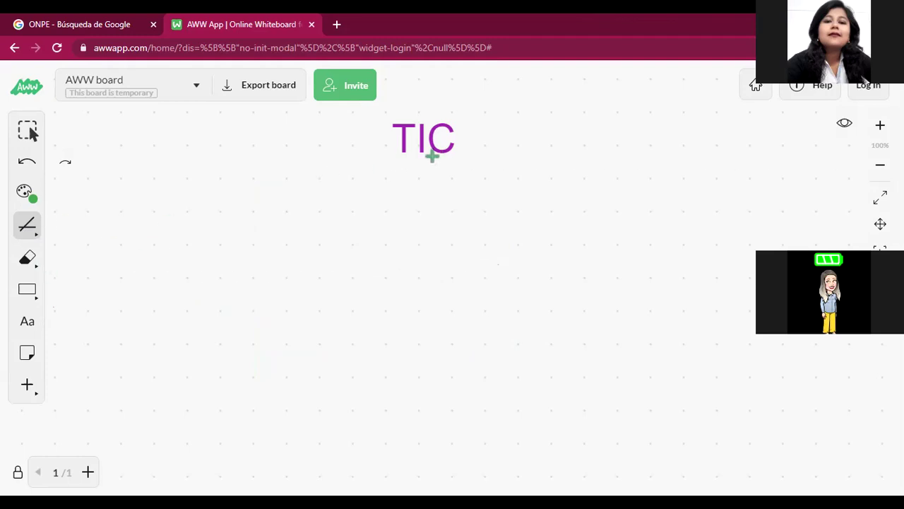
Step: Draw a thick green straight arrow pointing vertically down from beneath the TIC title
{"action": "left_click", "coordinate": [30, 234]}
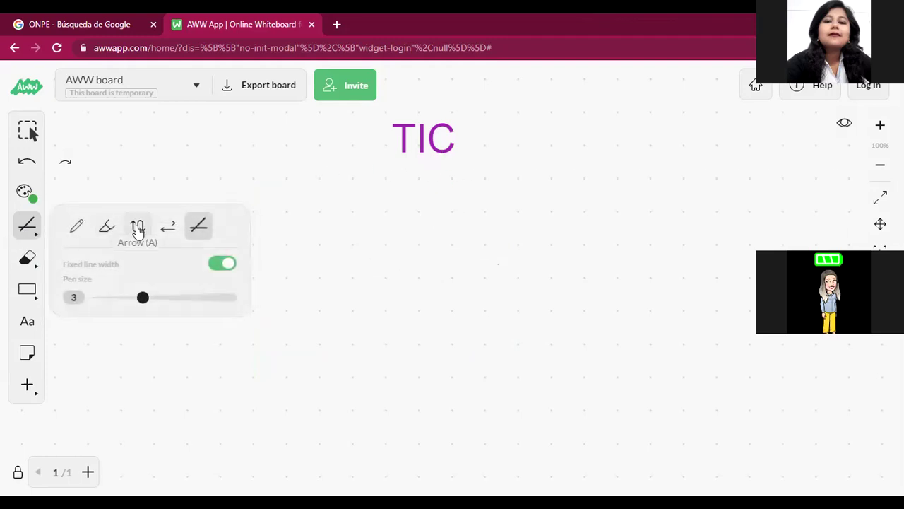
{"action": "left_click", "coordinate": [168, 226]}
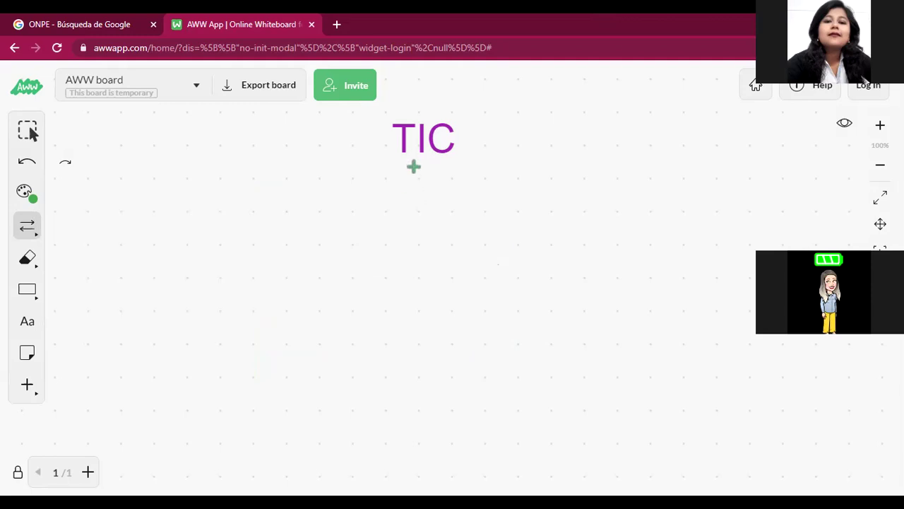
{"action": "left_click_drag", "start_coordinate": [416, 161], "coordinate": [415, 251]}
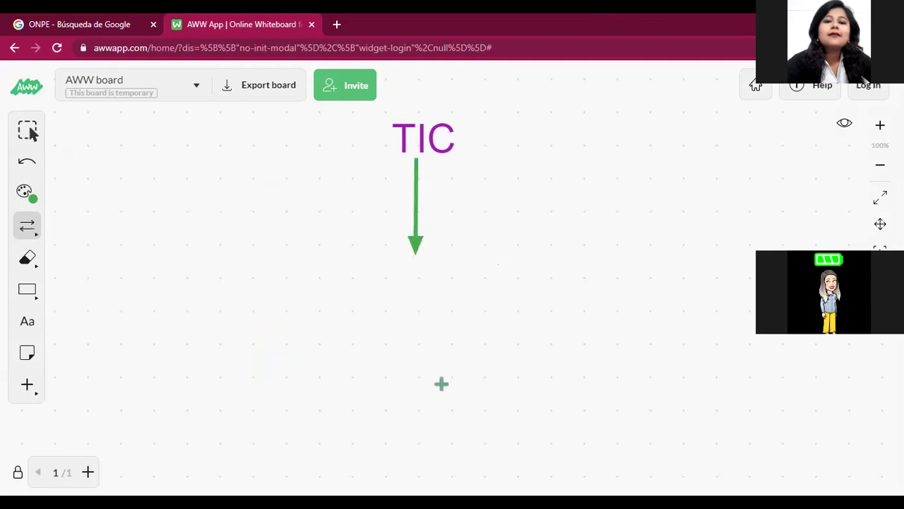
Step: Choose the outlined rectangle shape with a stroke thickness of 2 and look over the other shape options
{"action": "left_click", "coordinate": [27, 293]}
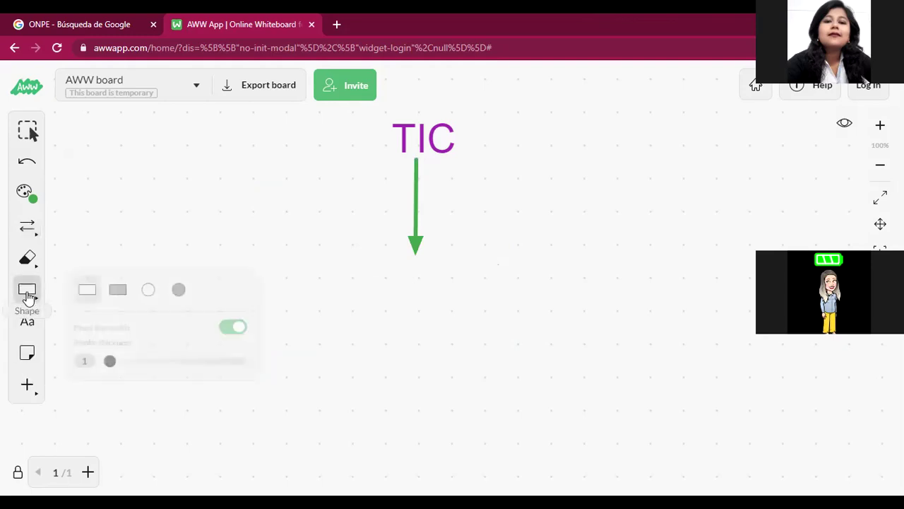
{"action": "left_click_drag", "start_coordinate": [101, 361], "coordinate": [120, 361]}
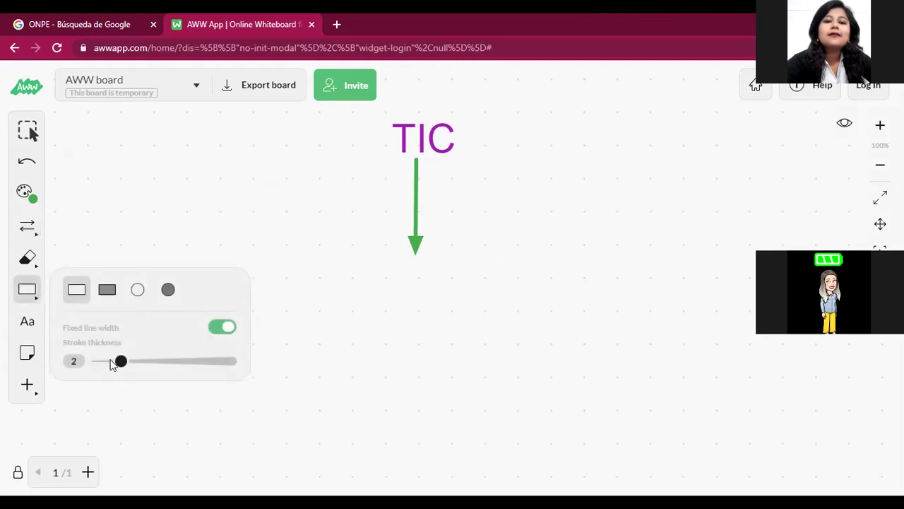
{"action": "left_click", "coordinate": [75, 291]}
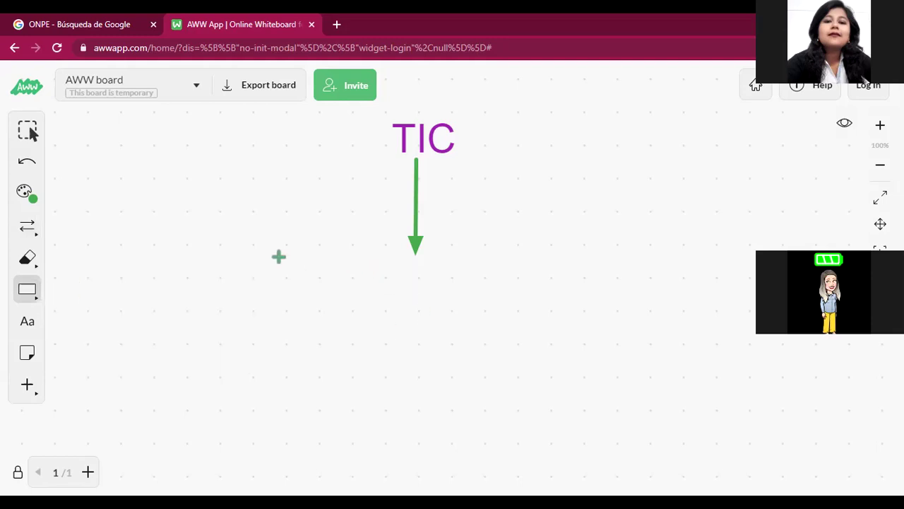
{"action": "left_click", "coordinate": [33, 296]}
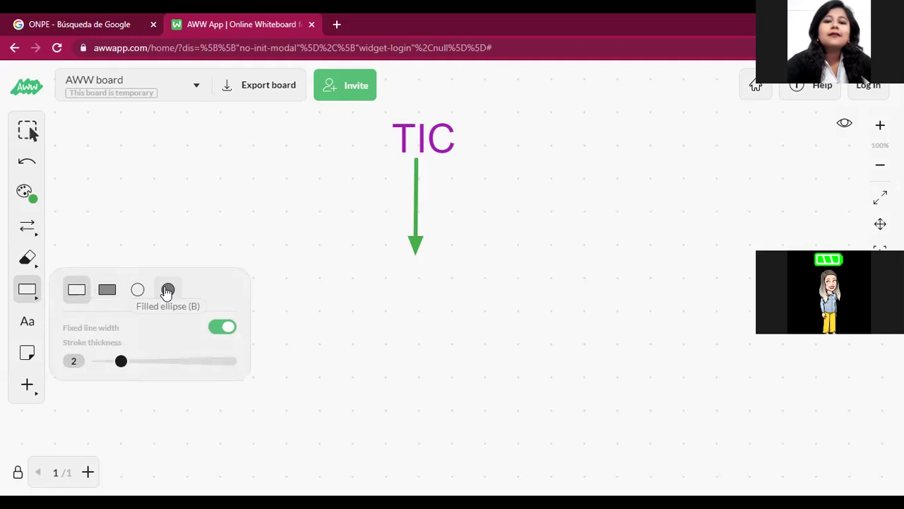
Step: Search the web for "FILLED EN ESPAÑOL" in a separate browser page and return to the AWW whiteboard
{"action": "left_click", "coordinate": [336, 24]}
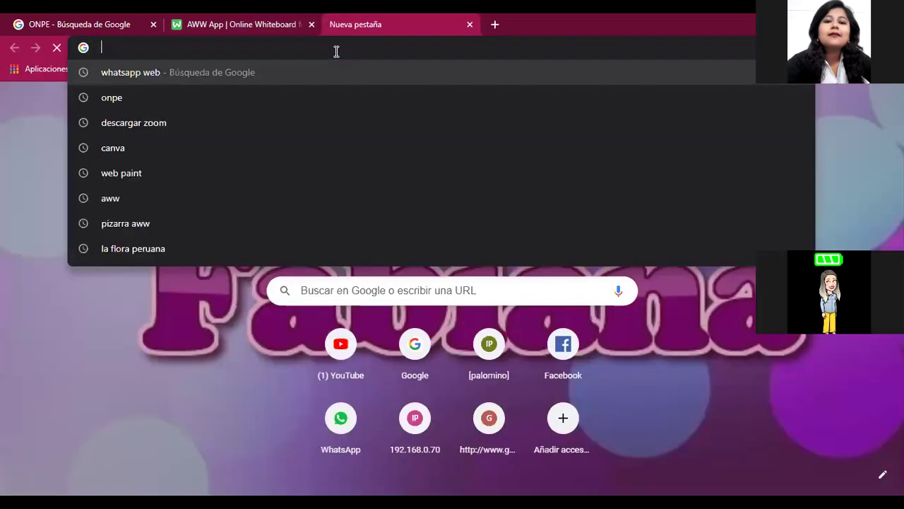
{"action": "type", "text": "FILLE"}
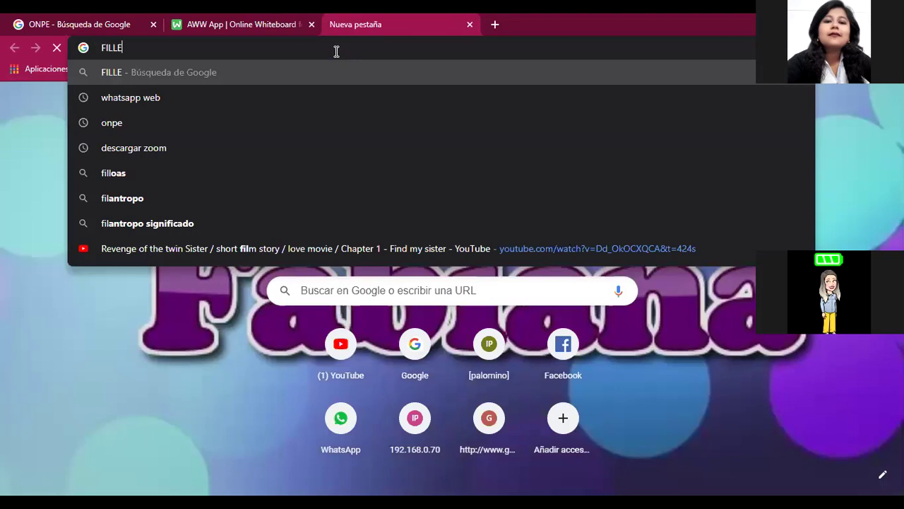
{"action": "type", "text": "D EN ESPAÑOL"}
{"action": "key", "text": "Return"}
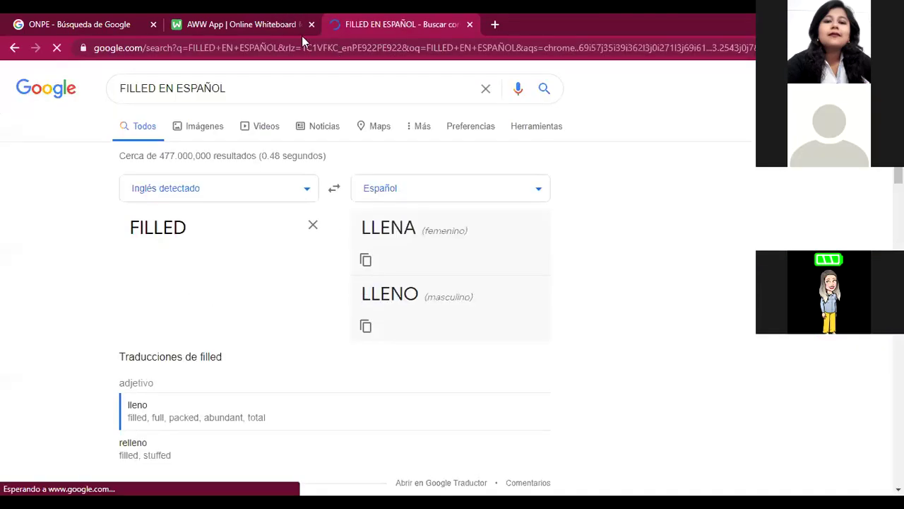
{"action": "key", "text": "ctrl+shift+Tab"}
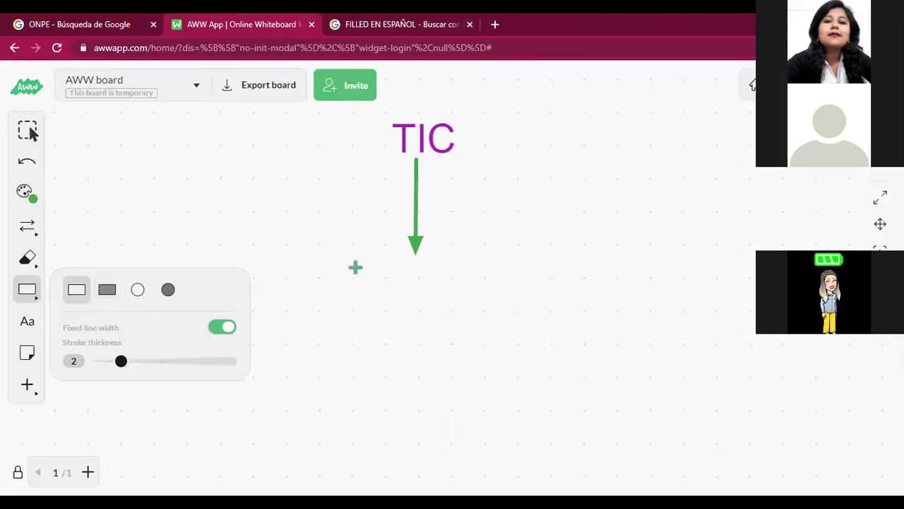
Step: Try a filled green rectangle below the arrow, undo it, and draw a smaller filled pink rectangle under the arrowhead
{"action": "left_click_drag", "start_coordinate": [307, 248], "coordinate": [548, 356]}
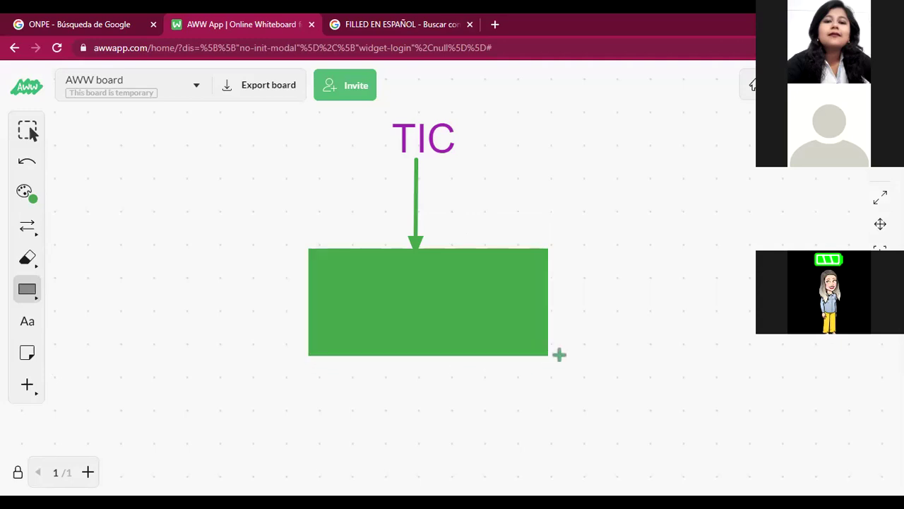
{"action": "key", "text": "ctrl+z"}
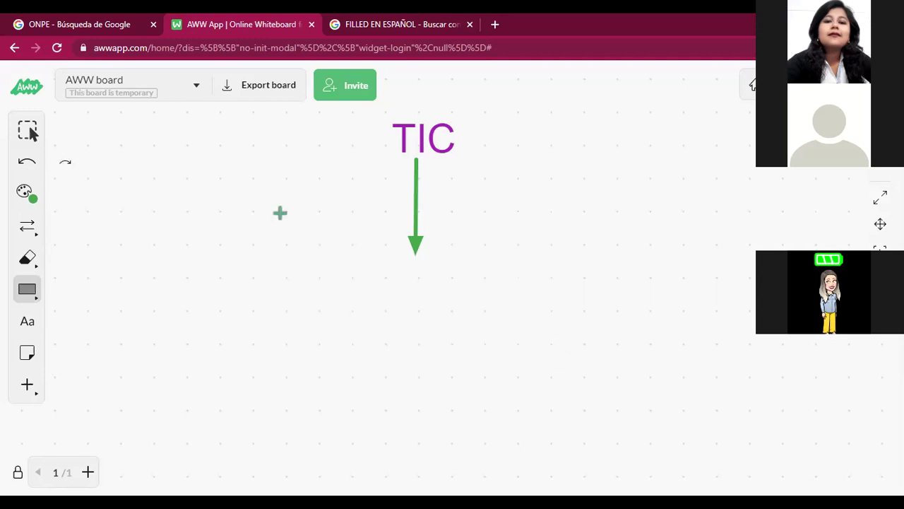
{"action": "left_click", "coordinate": [27, 192]}
{"action": "left_click", "coordinate": [259, 195]}
{"action": "left_click_drag", "start_coordinate": [309, 255], "coordinate": [498, 302]}
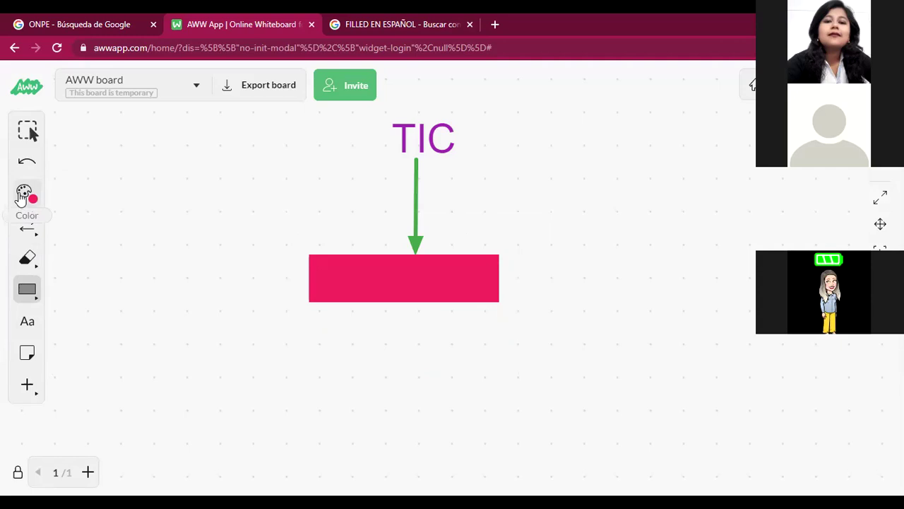
Step: Add the two-line text "TECNOLOGÍA DE INFORMACIÓN" / "Y COMUNICACIÓN" starting over the pink rectangle
{"action": "left_click", "coordinate": [27, 323]}
{"action": "left_click", "coordinate": [323, 277]}
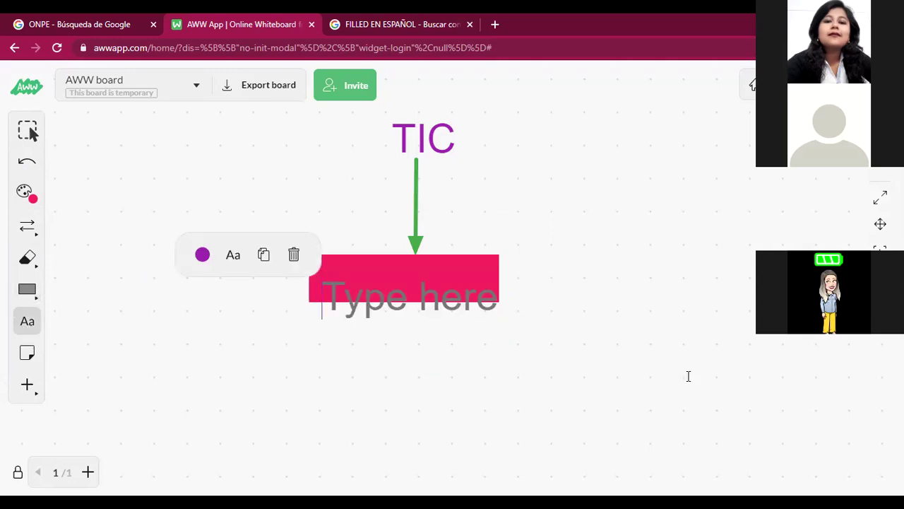
{"action": "type", "text": "TECNOLOGÍ"}
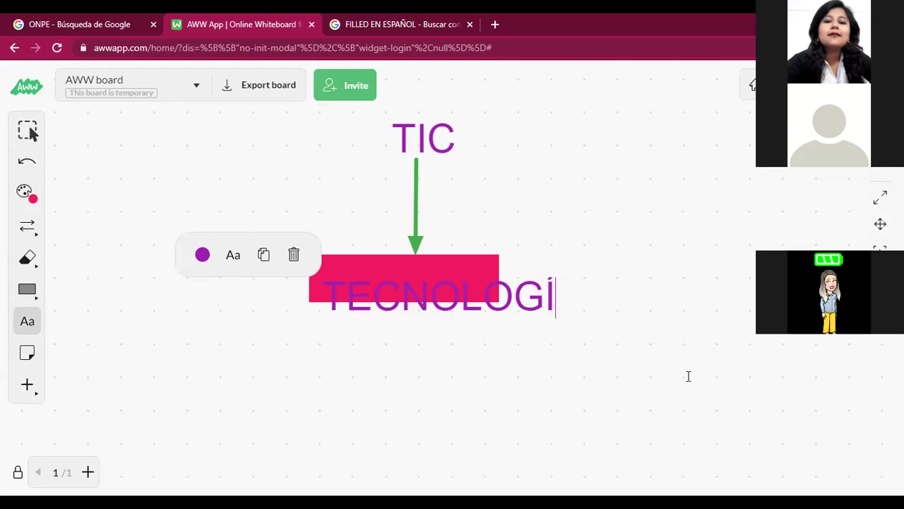
{"action": "type", "text": "A DE INFO"}
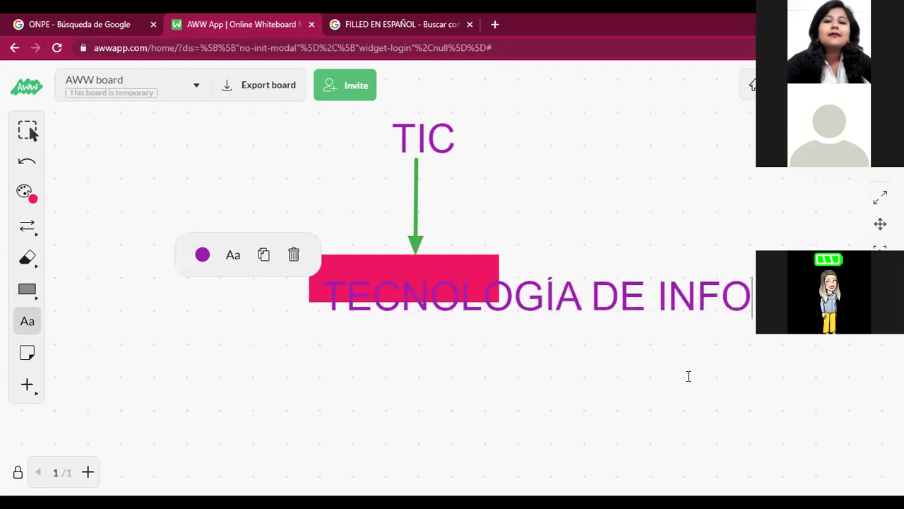
{"action": "type", "text": "RMA"}
{"action": "key", "text": "Return"}
{"action": "type", "text": "Y COMUNIC"}
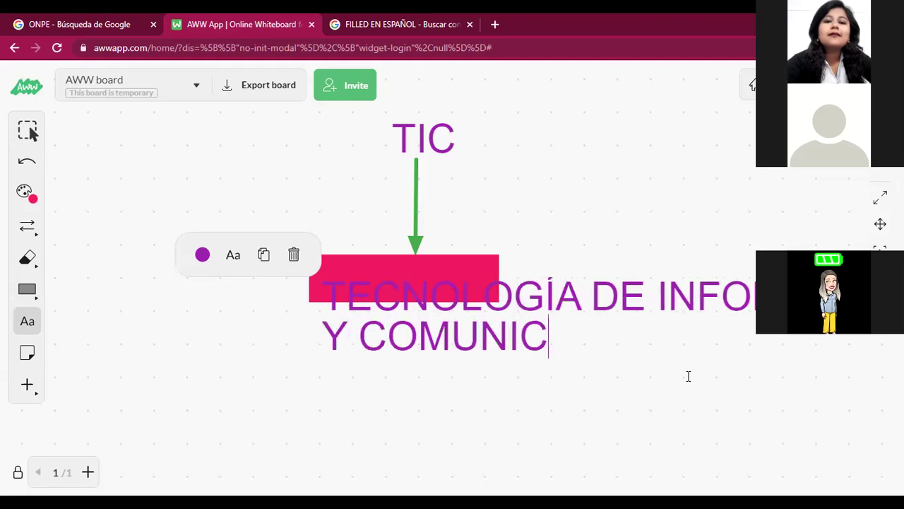
{"action": "type", "text": "ACIÑ{O"}
{"action": "key", "text": "BackSpace"}
{"action": "key", "text": "BackSpace"}
{"action": "key", "text": "BackSpace"}
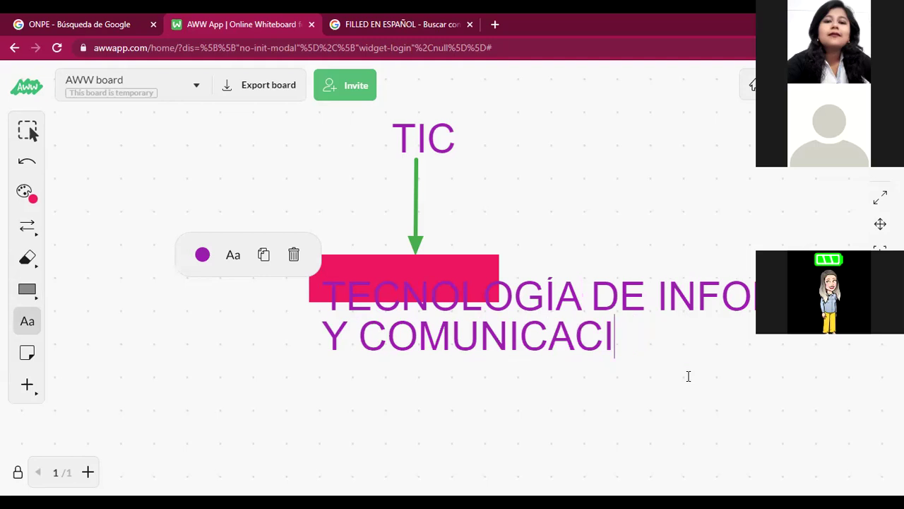
{"action": "type", "text": "{O"}
{"action": "key", "text": "BackSpace"}
{"action": "key", "text": "BackSpace"}
{"action": "type", "text": "ÓN"}
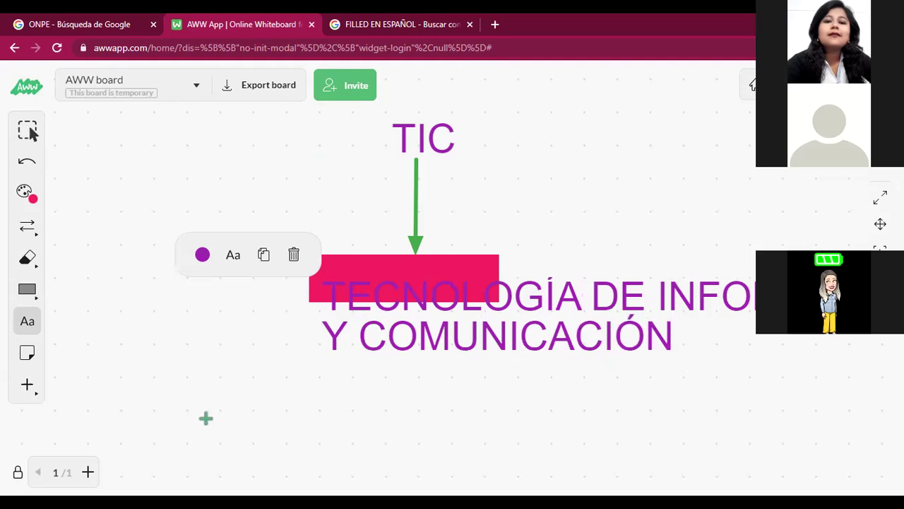
Step: Reduce the two-line label's font size to 16 so it fits inside the pink rectangle
{"action": "left_click", "coordinate": [234, 256]}
{"action": "left_click_drag", "start_coordinate": [301, 257], "coordinate": [223, 258]}
{"action": "left_click", "coordinate": [32, 132]}
{"action": "left_click", "coordinate": [406, 284]}
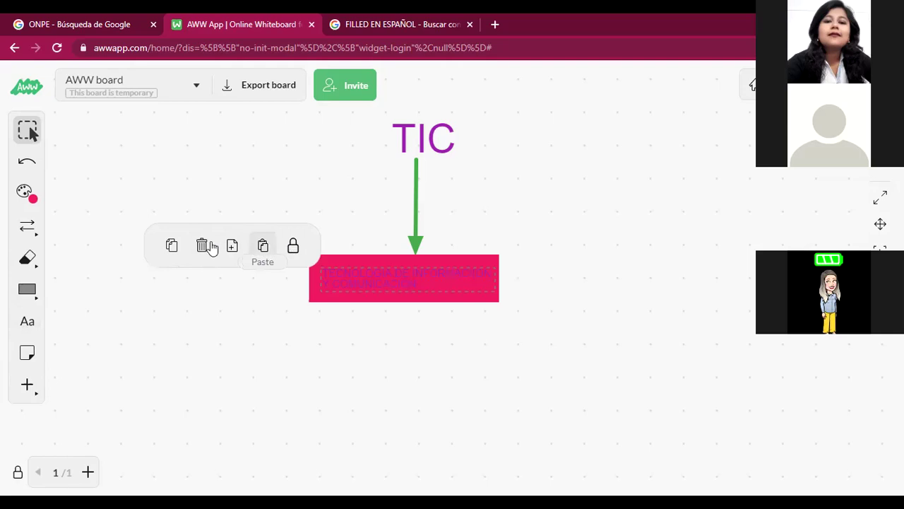
{"action": "left_click", "coordinate": [406, 276]}
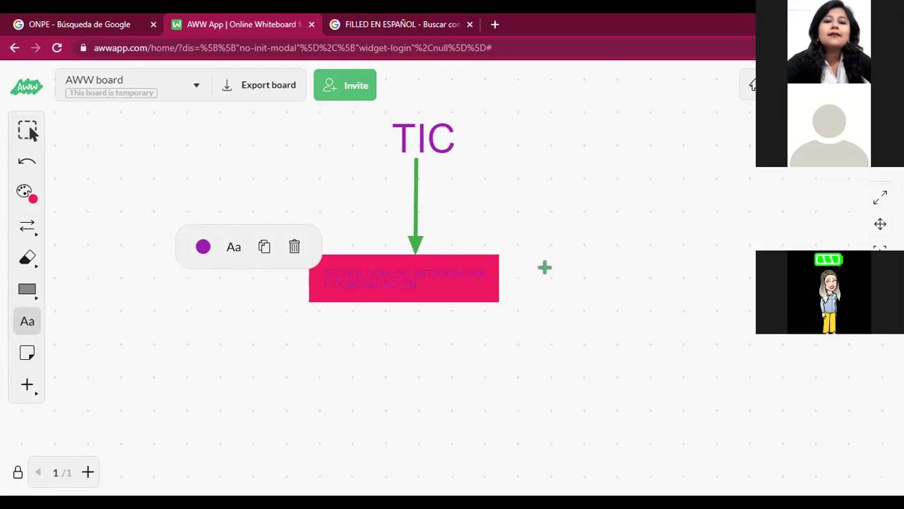
{"action": "left_click", "coordinate": [234, 250]}
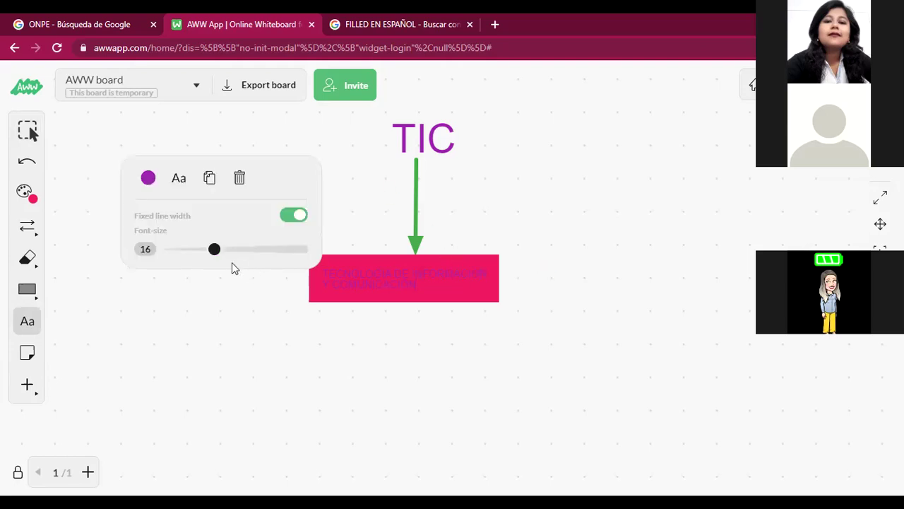
{"action": "mouse_move", "coordinate": [218, 251]}
{"action": "left_mouse_down"}
{"action": "mouse_move", "coordinate": [237, 251]}
{"action": "mouse_move", "coordinate": [216, 251]}
{"action": "left_mouse_up"}
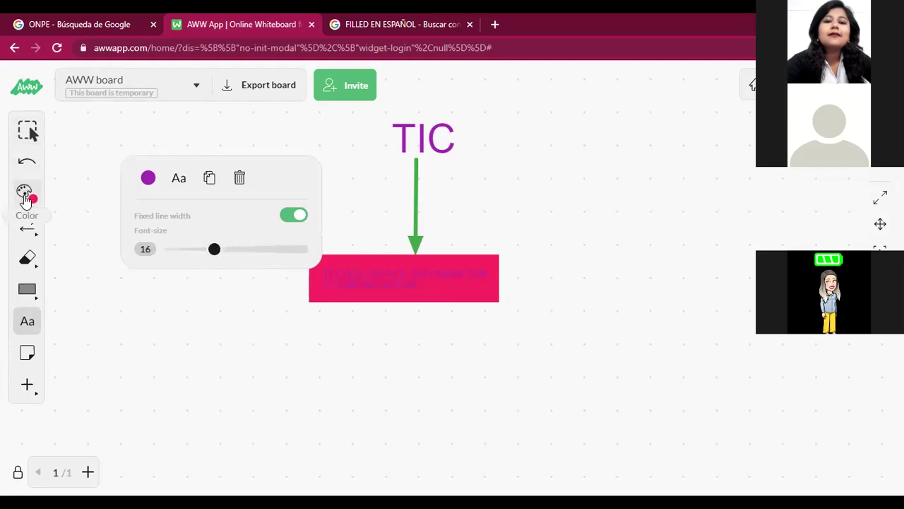
Step: Change the label's text color to yellow and deselect it
{"action": "left_click", "coordinate": [149, 180]}
{"action": "left_click", "coordinate": [204, 171]}
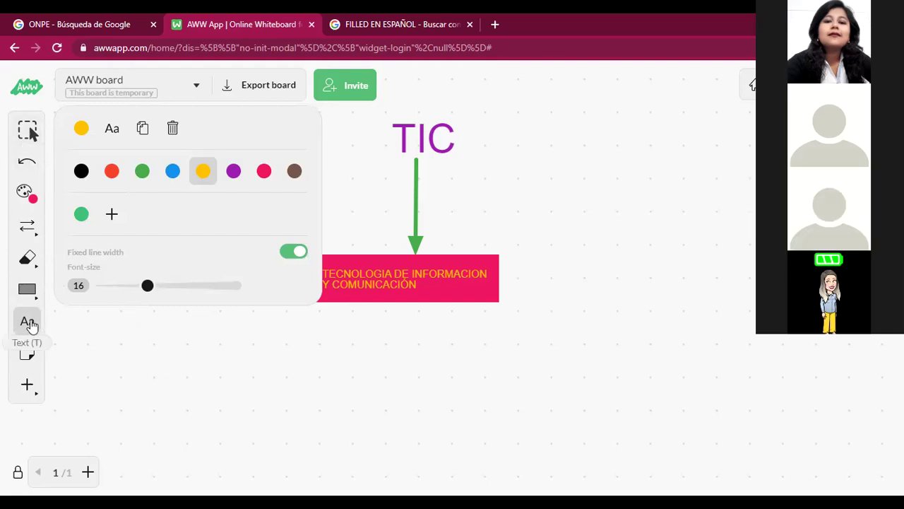
{"action": "left_click", "coordinate": [186, 319]}
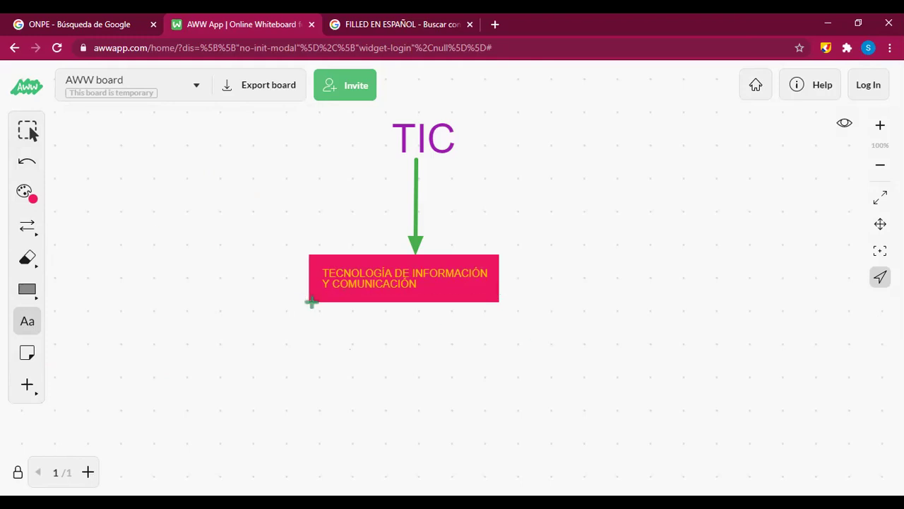
Step: Indent the label's second line, "Y COMUNICACIÓN", to centre it beneath the first line
{"action": "left_click", "coordinate": [334, 282]}
{"action": "left_click", "coordinate": [324, 282]}
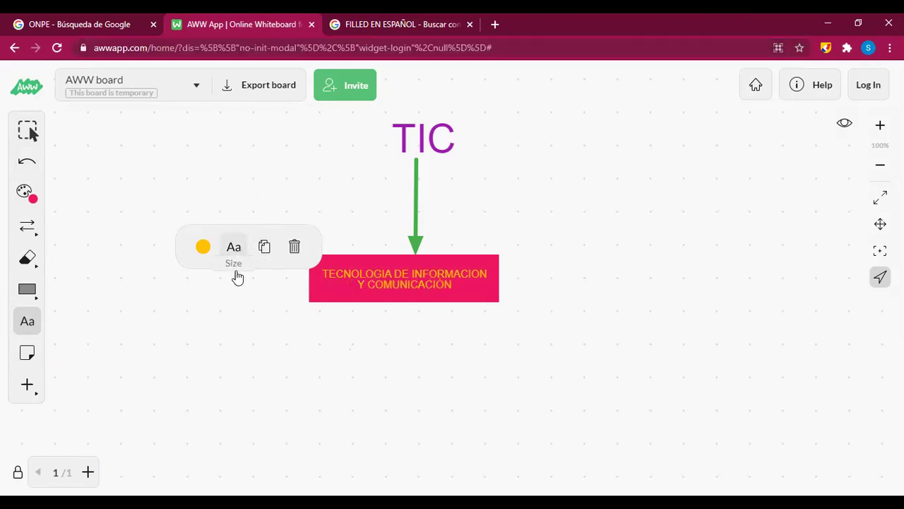
{"action": "left_click", "coordinate": [287, 301]}
{"action": "left_click", "coordinate": [28, 130]}
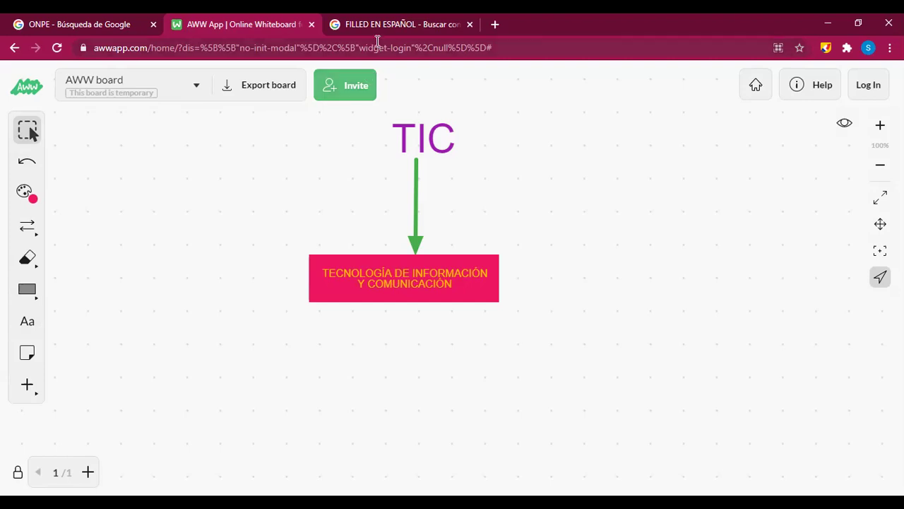
Step: Pick the outlined rectangle shape, and show and hide the board's overview map
{"action": "left_click", "coordinate": [21, 289]}
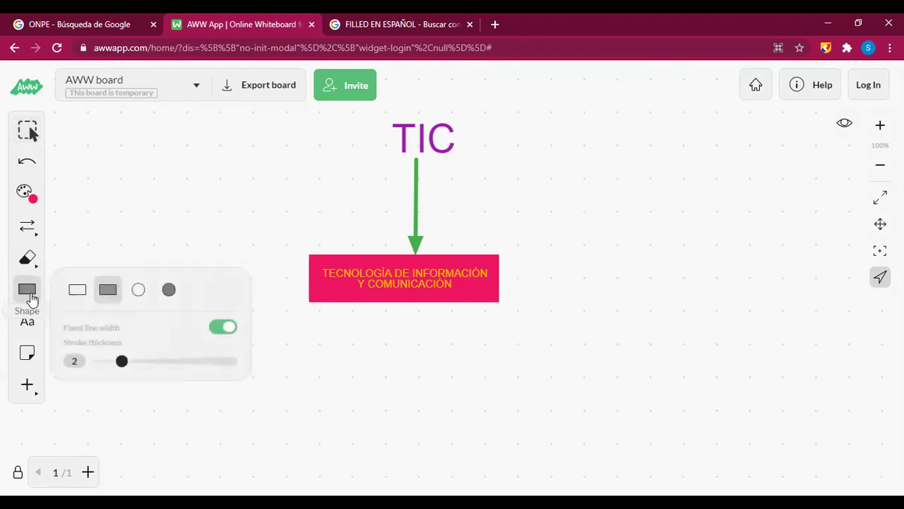
{"action": "left_click", "coordinate": [27, 290]}
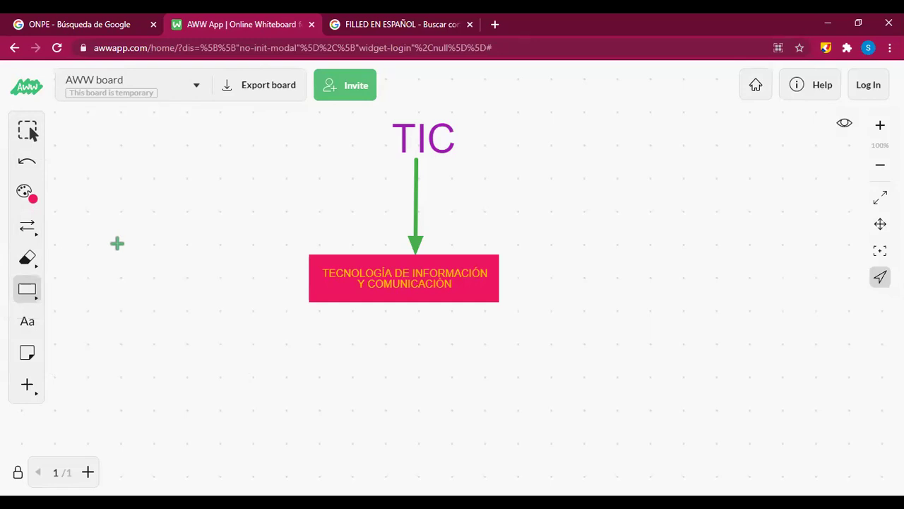
{"action": "left_click", "coordinate": [844, 125]}
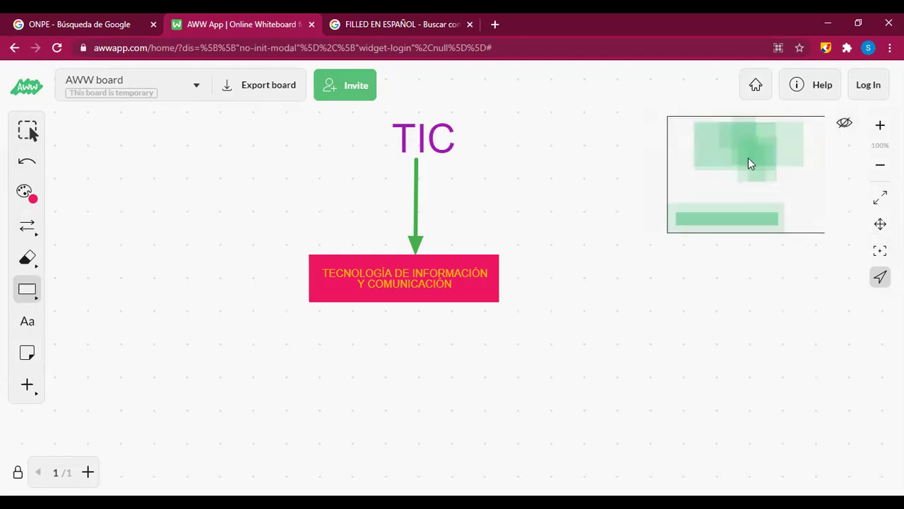
{"action": "left_click", "coordinate": [845, 123]}
{"action": "left_click", "coordinate": [845, 124]}
{"action": "left_click", "coordinate": [845, 124]}
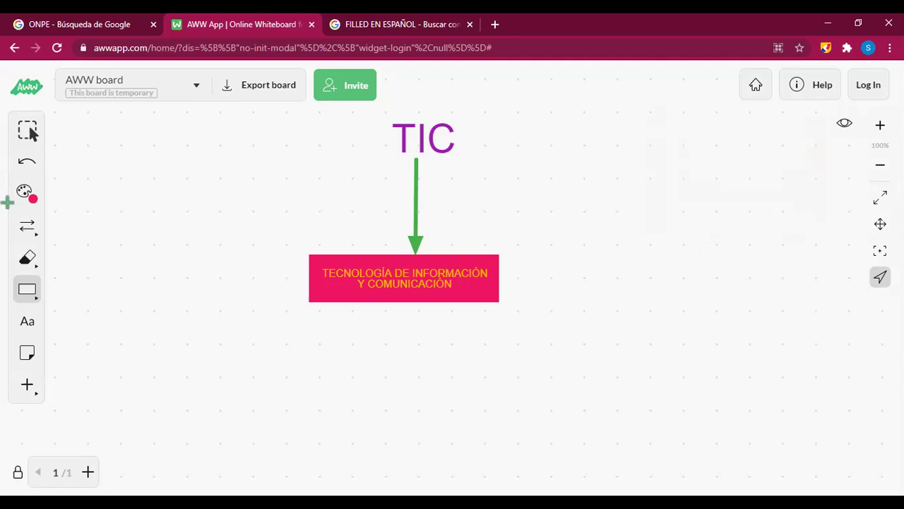
Step: Try the straight arrow's pen size at 4, return it to 3, and draw a tiny pink test arrow, undoing it
{"action": "left_click", "coordinate": [29, 230]}
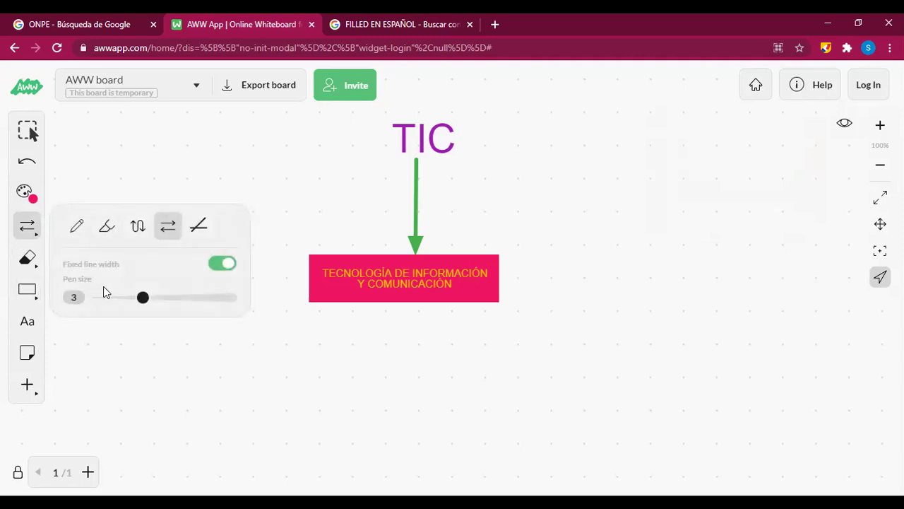
{"action": "left_click_drag", "start_coordinate": [143, 298], "coordinate": [163, 300]}
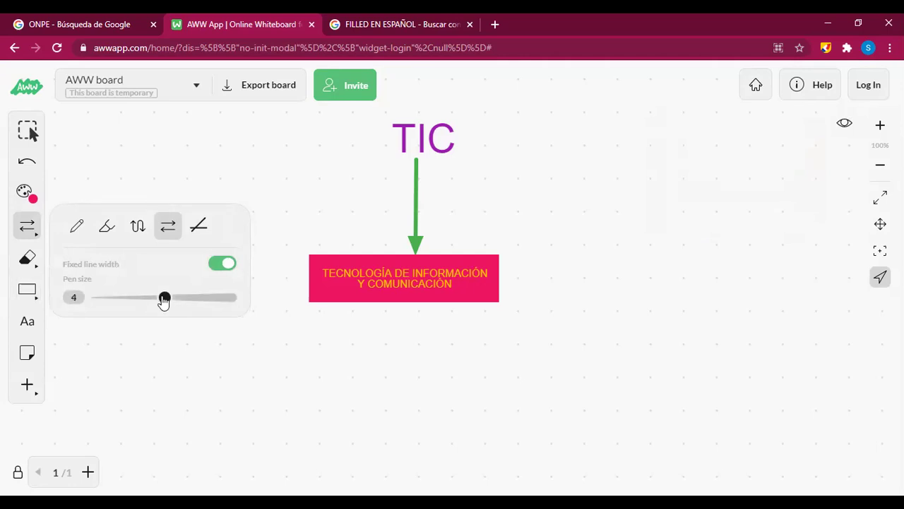
{"action": "left_click", "coordinate": [144, 298]}
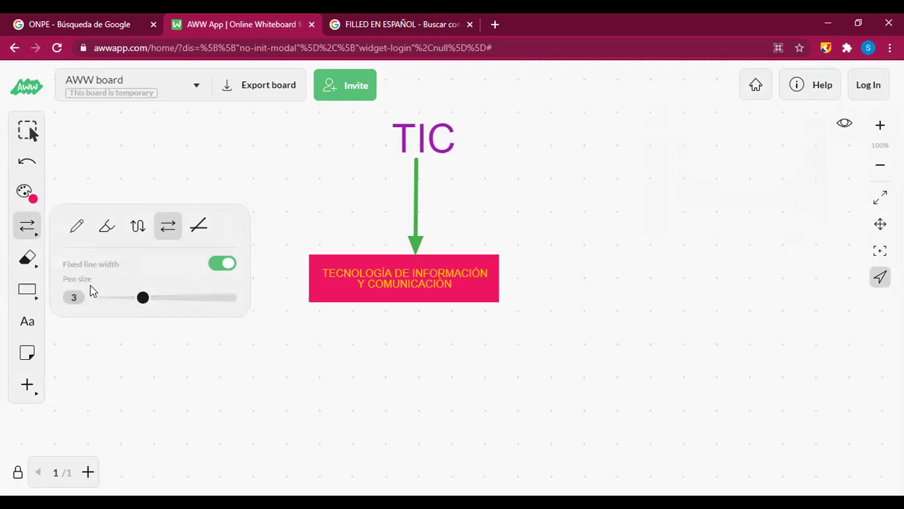
{"action": "left_click_drag", "start_coordinate": [151, 355], "coordinate": [161, 357]}
{"action": "key", "text": "ctrl+z"}
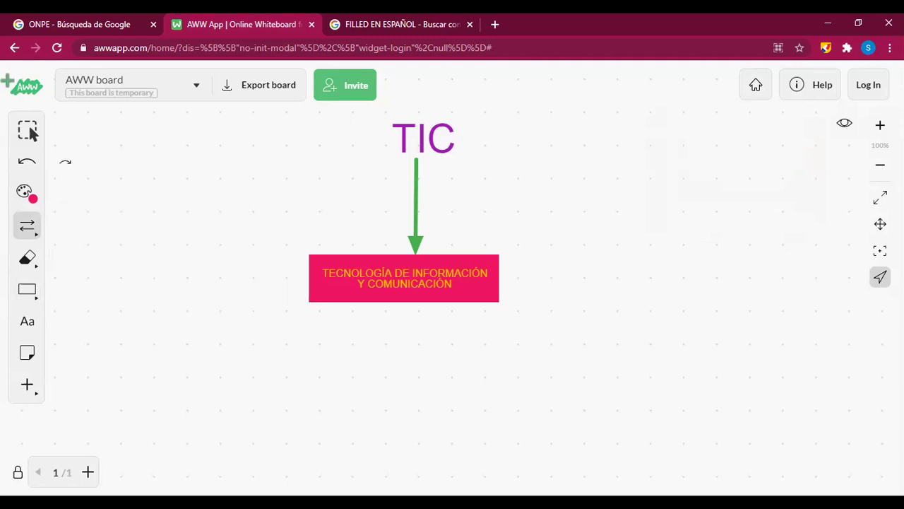
Step: Redo the tiny pink arrow, and undo both it and the indentation of the label's second line
{"action": "left_click", "coordinate": [28, 129]}
{"action": "left_click", "coordinate": [59, 166]}
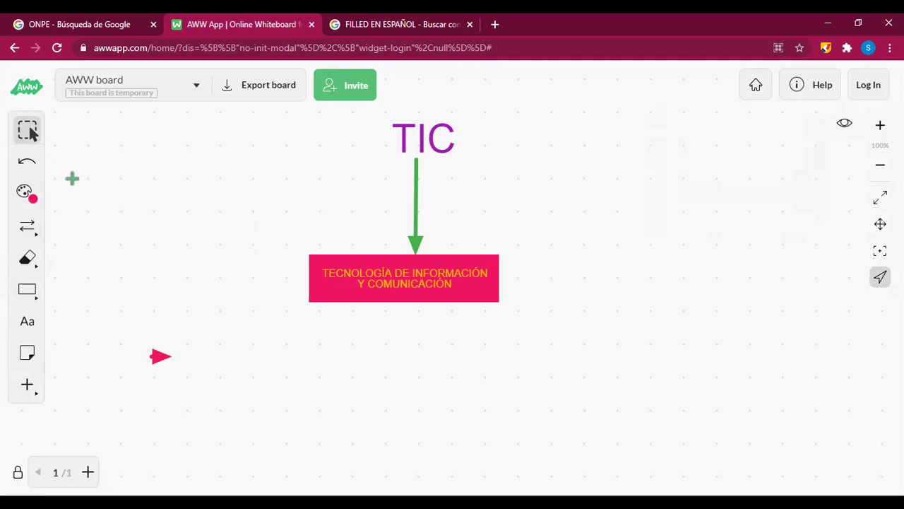
{"action": "key", "text": "ctrl+z"}
{"action": "key", "text": "ctrl+z"}
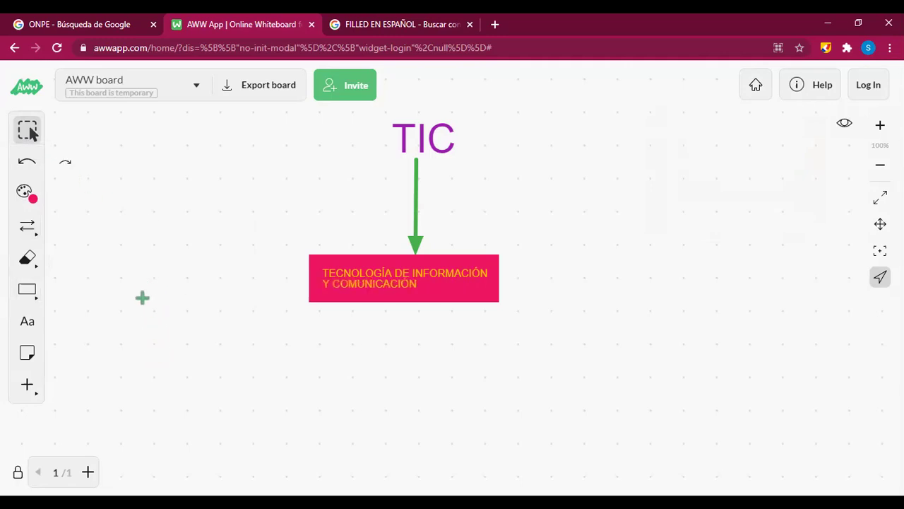
Step: Reopen the label's text and indent "Y COMUNICACIÓN" again to centre it under the first line
{"action": "left_click", "coordinate": [325, 282]}
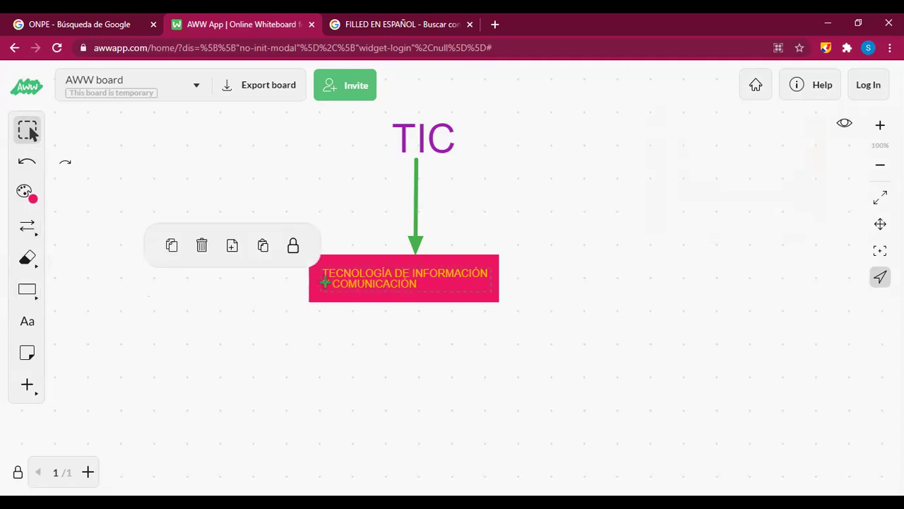
{"action": "left_click", "coordinate": [28, 324]}
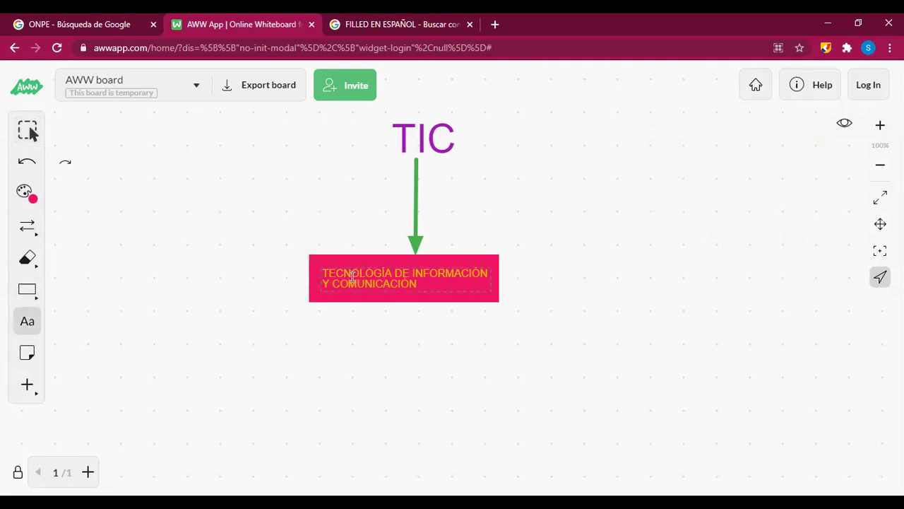
{"action": "left_click", "coordinate": [331, 285]}
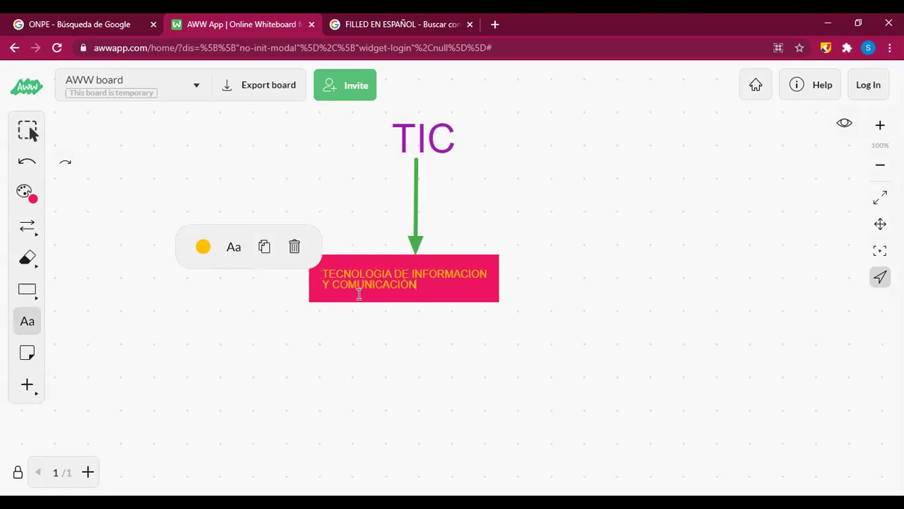
{"action": "key", "text": "End"}
{"action": "key", "text": "Up"}
{"action": "key", "text": "End"}
{"action": "left_click", "coordinate": [326, 284]}
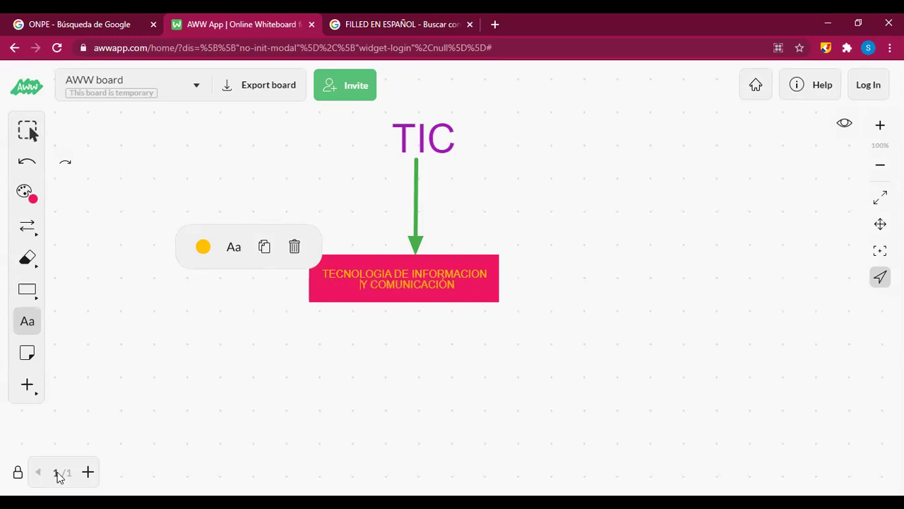
Step: Finish editing the definition label's text and switch to the Google search results for "FILLED EN ESPAÑOL"
{"action": "key", "text": "Escape"}
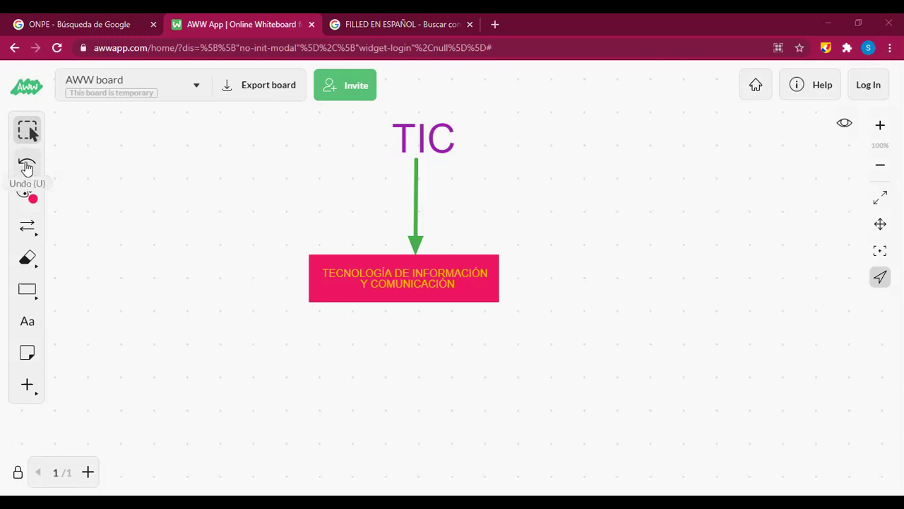
{"action": "left_click", "coordinate": [378, 19]}
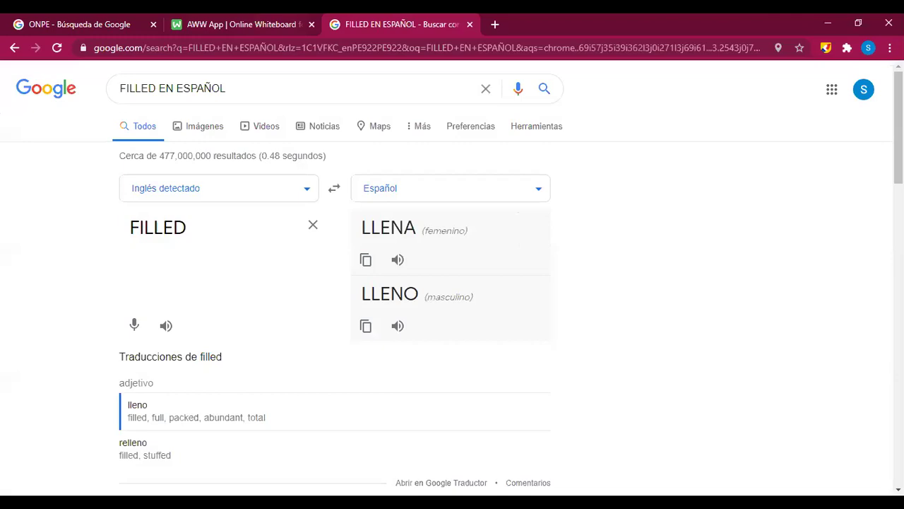
{"action": "key", "text": "ctrl+shift+Tab"}
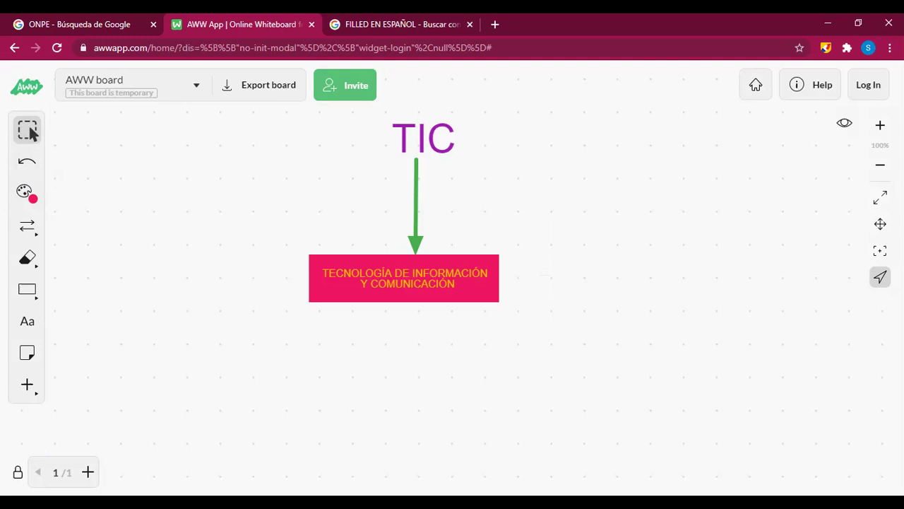
{"action": "key", "text": "ctrl+Tab"}
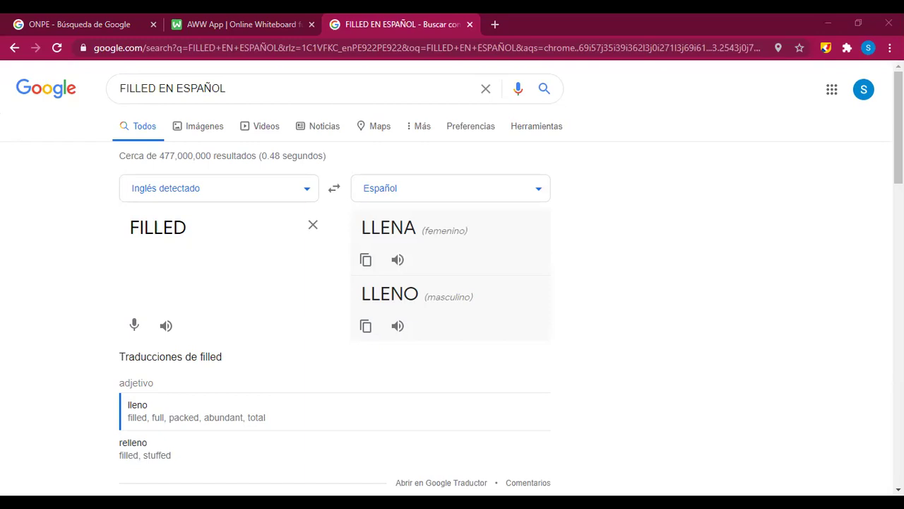
Step: Replace the Google query with "VECTORES azules en png" and run the search
{"action": "left_click_drag", "start_coordinate": [298, 67], "coordinate": [1, 70]}
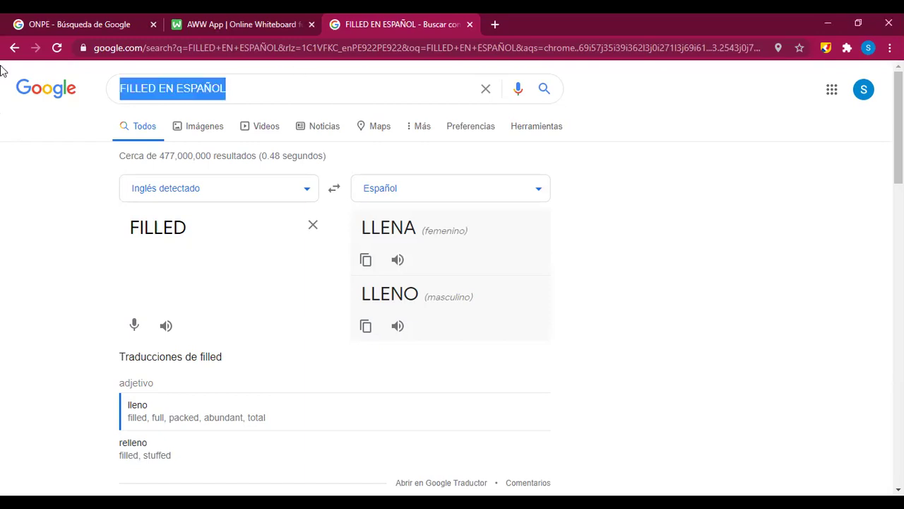
{"action": "type", "text": "VECTORES A"}
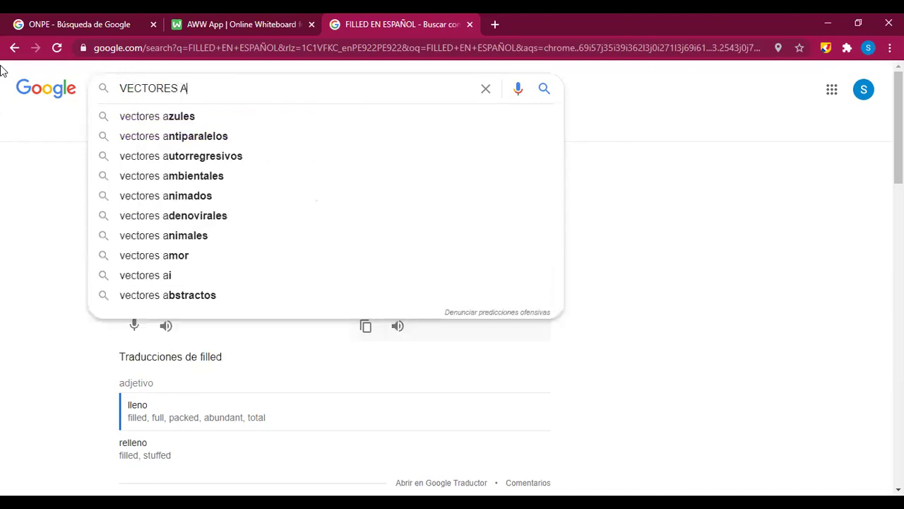
{"action": "key", "text": "BackSpace"}
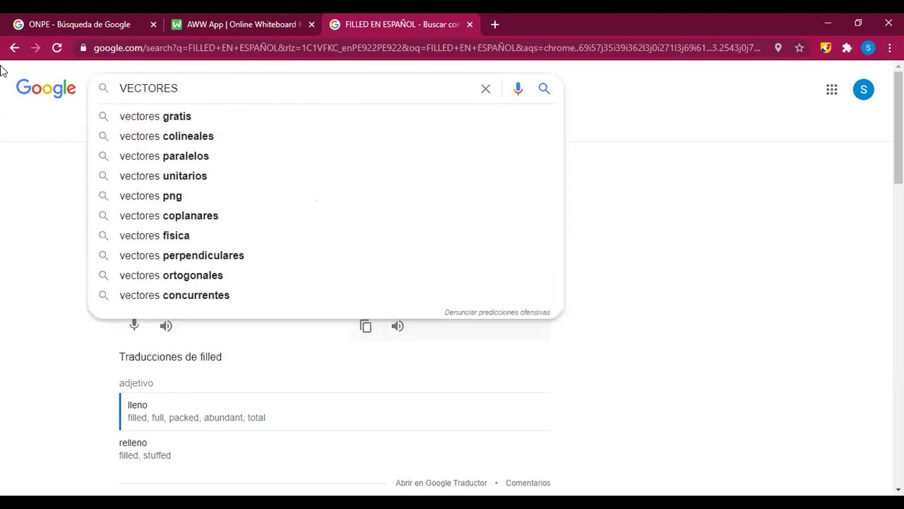
{"action": "type", "text": "azulkes"}
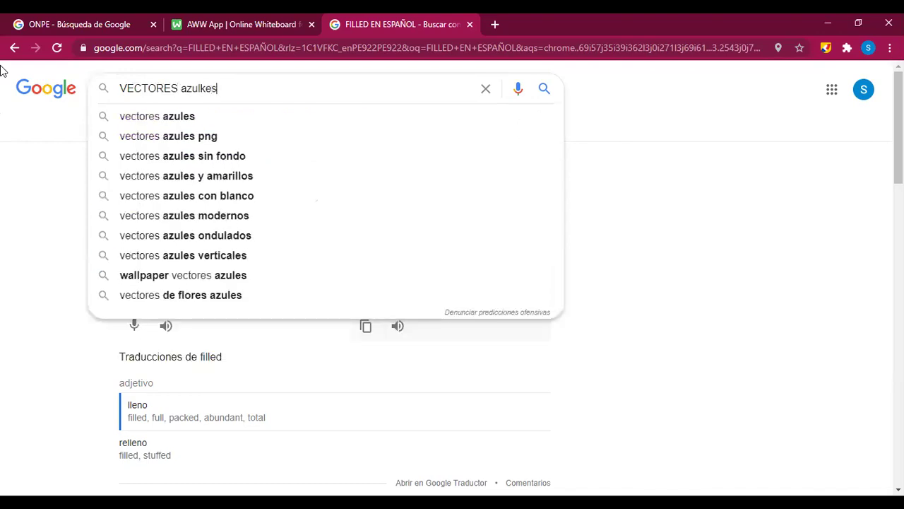
{"action": "key", "text": "BackSpace"}
{"action": "key", "text": "BackSpace"}
{"action": "key", "text": "BackSpace"}
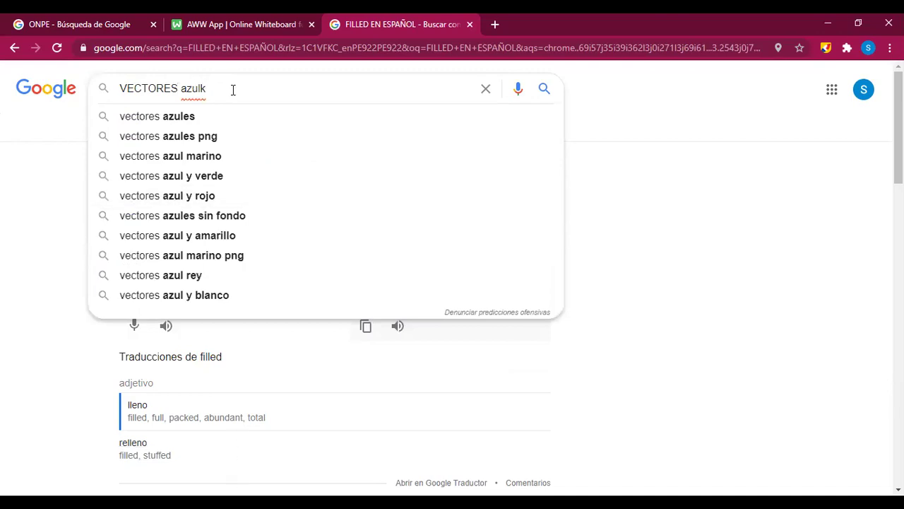
{"action": "key", "text": "BackSpace"}
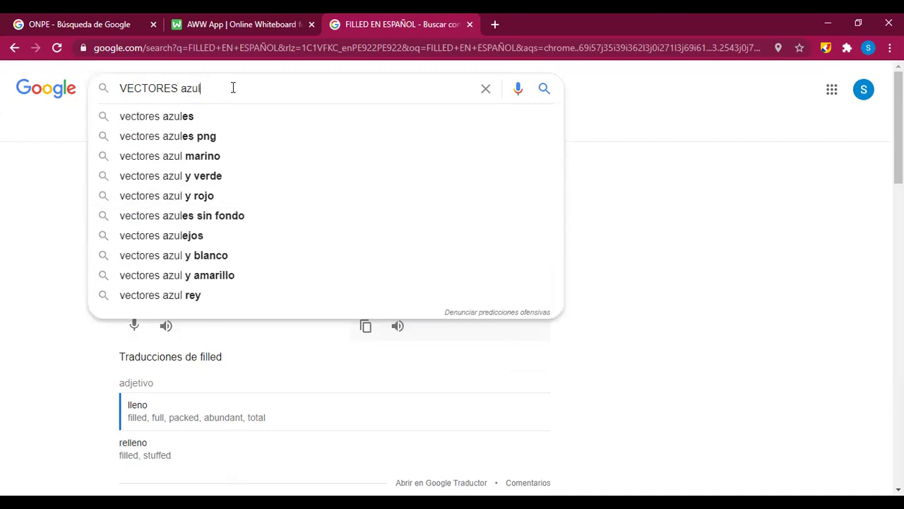
{"action": "type", "text": "es en "}
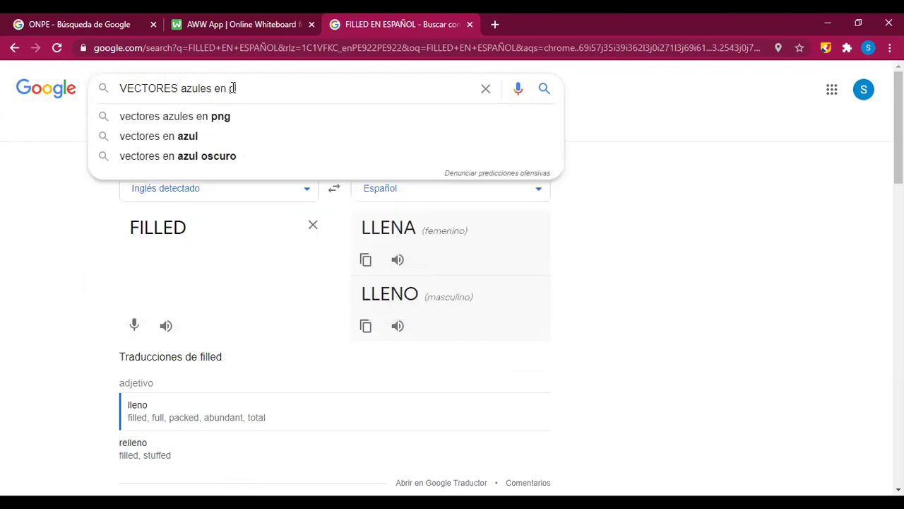
{"action": "type", "text": "png"}
{"action": "key", "text": "Return"}
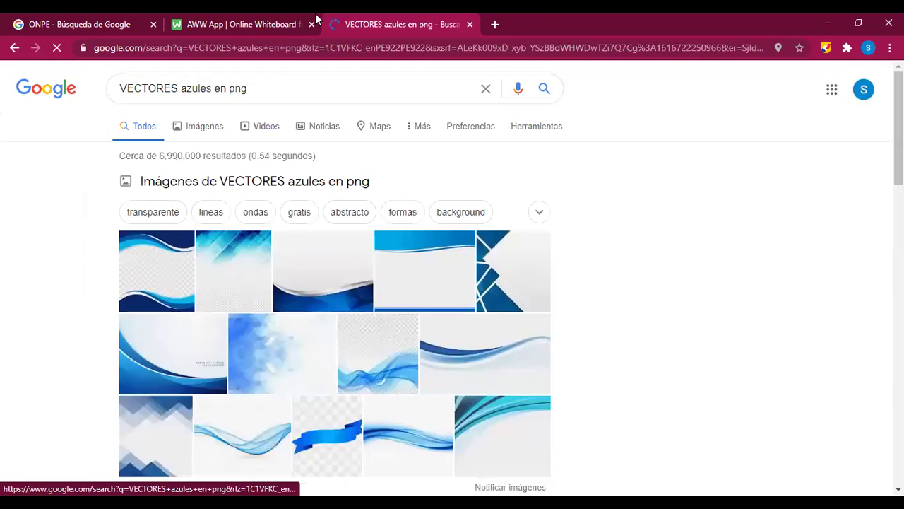
Step: On the AWW whiteboard, open and leave the definition label's text, and set the outlined rectangle's stroke thickness to 4
{"action": "left_click_drag", "start_coordinate": [400, 274], "coordinate": [380, 286]}
{"action": "double_click", "coordinate": [380, 285]}
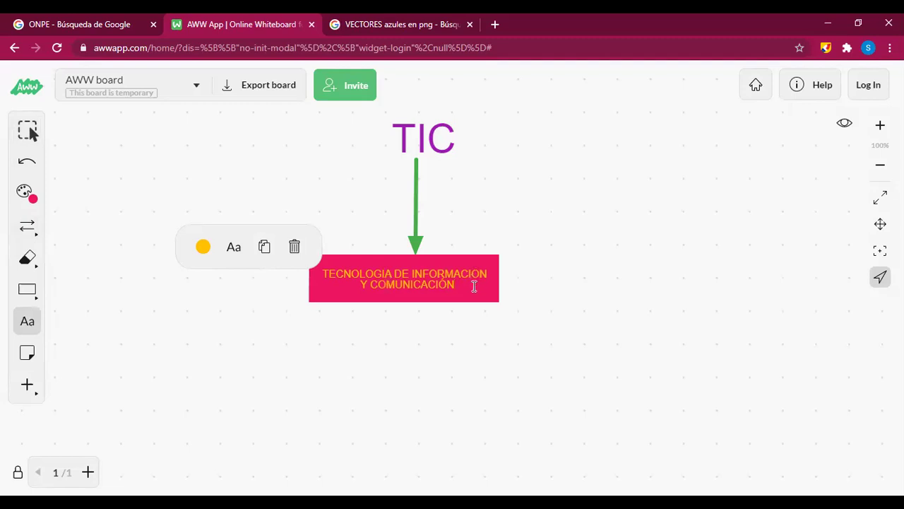
{"action": "left_click", "coordinate": [28, 322]}
{"action": "left_click", "coordinate": [28, 130]}
{"action": "left_click", "coordinate": [26, 289]}
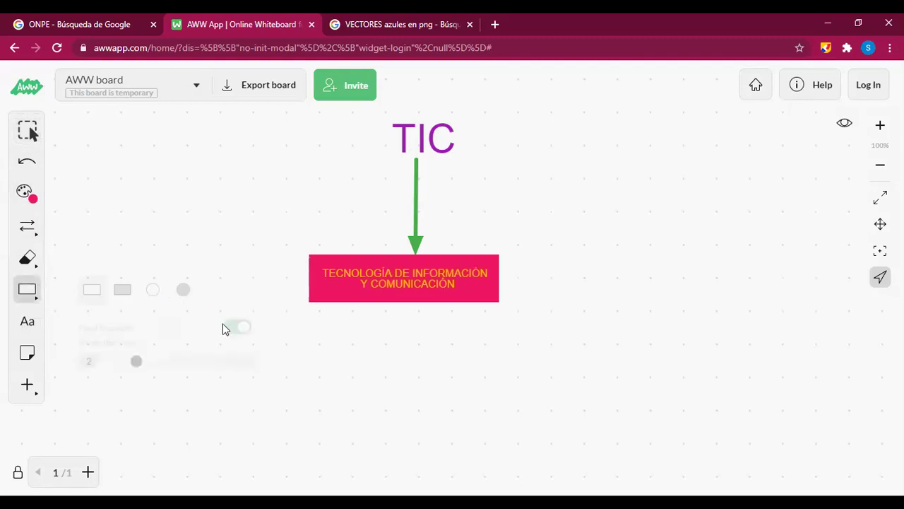
{"action": "left_click", "coordinate": [169, 361]}
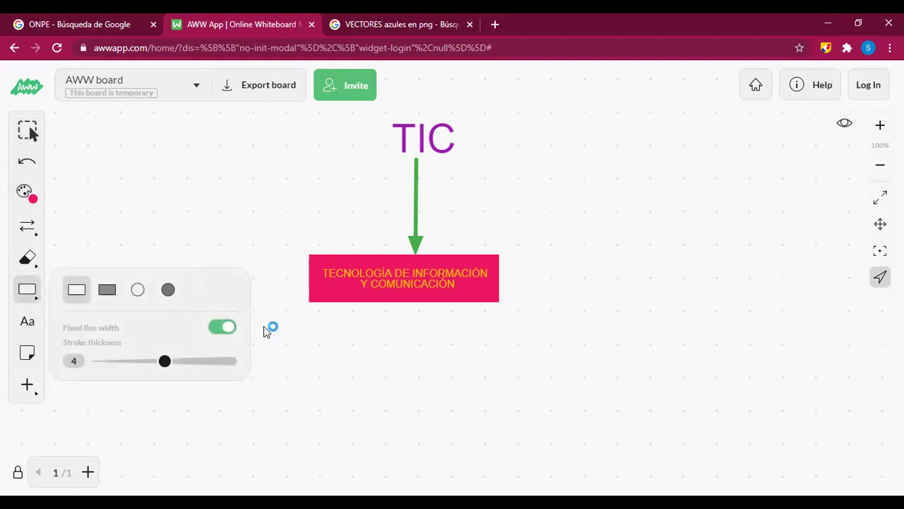
Step: Move the filled pink rectangle down so it sits below the definition text
{"action": "left_click", "coordinate": [29, 134]}
{"action": "left_click", "coordinate": [329, 301]}
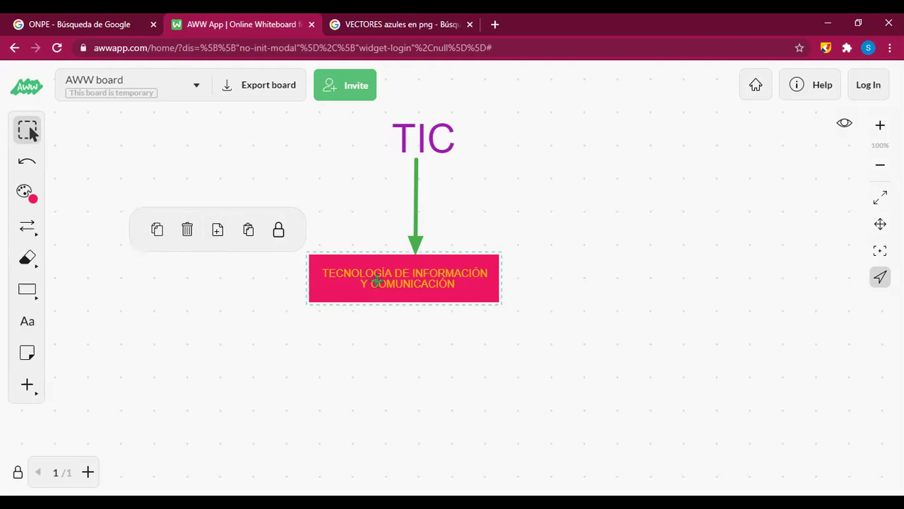
{"action": "left_click_drag", "start_coordinate": [496, 304], "coordinate": [506, 376]}
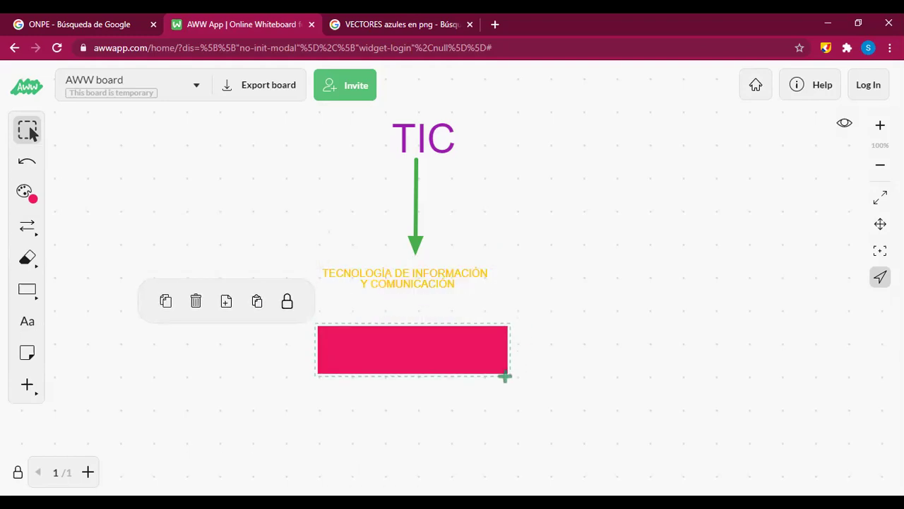
{"action": "left_click", "coordinate": [418, 286]}
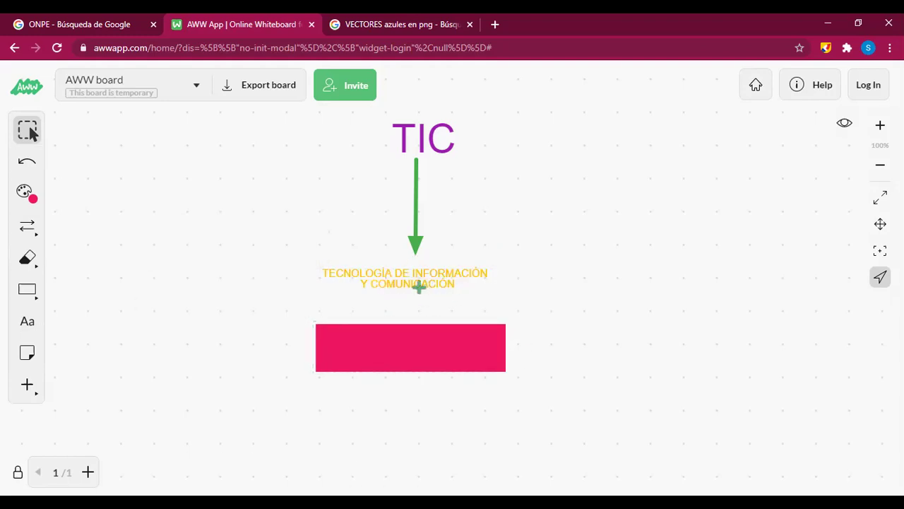
Step: Reopen the definition text and set its font size to 12
{"action": "left_click", "coordinate": [28, 321]}
{"action": "left_click", "coordinate": [384, 273]}
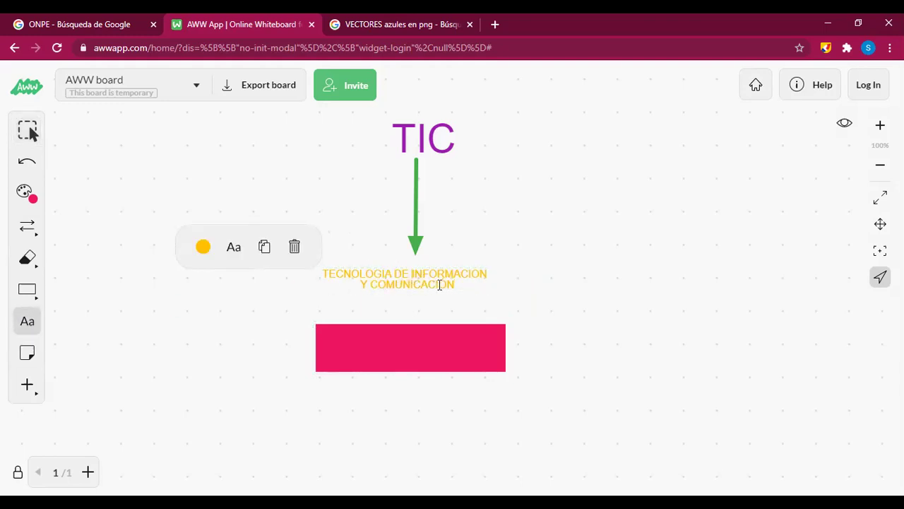
{"action": "left_click_drag", "start_coordinate": [456, 285], "coordinate": [328, 274]}
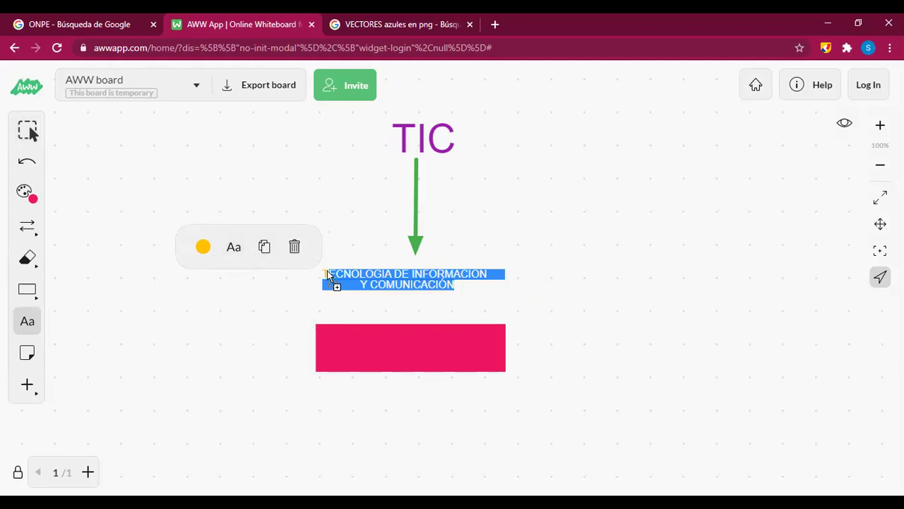
{"action": "left_click", "coordinate": [492, 266]}
{"action": "left_click", "coordinate": [454, 280]}
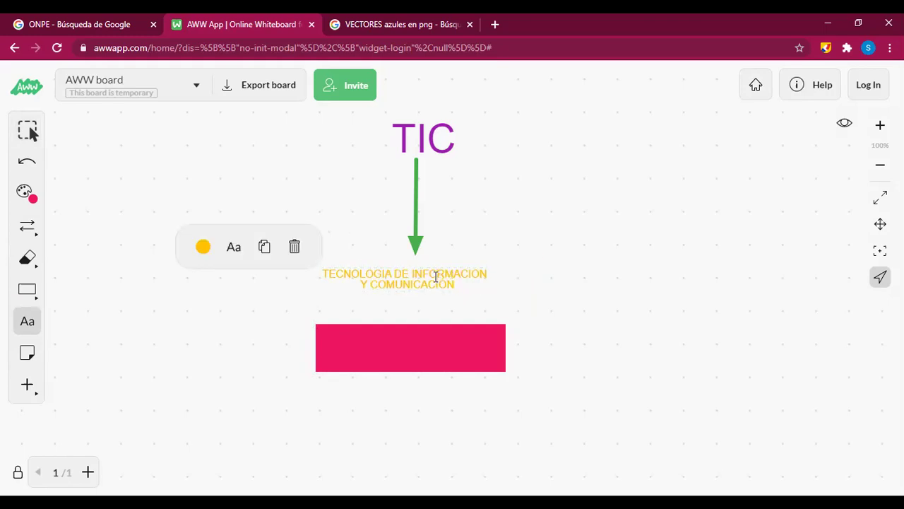
{"action": "left_click", "coordinate": [233, 246]}
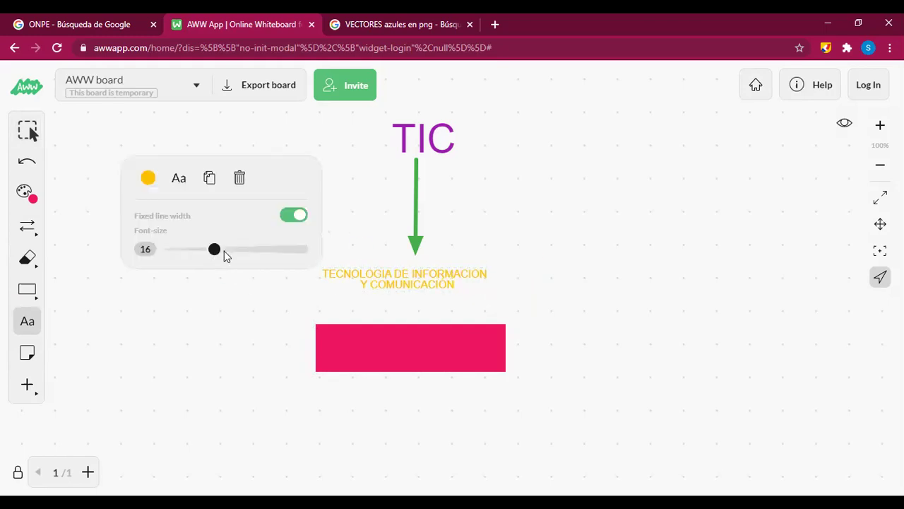
{"action": "left_click_drag", "start_coordinate": [216, 249], "coordinate": [292, 254]}
{"action": "mouse_move", "coordinate": [214, 260]}
{"action": "left_mouse_down"}
{"action": "mouse_move", "coordinate": [228, 255]}
{"action": "mouse_move", "coordinate": [212, 260]}
{"action": "left_mouse_up"}
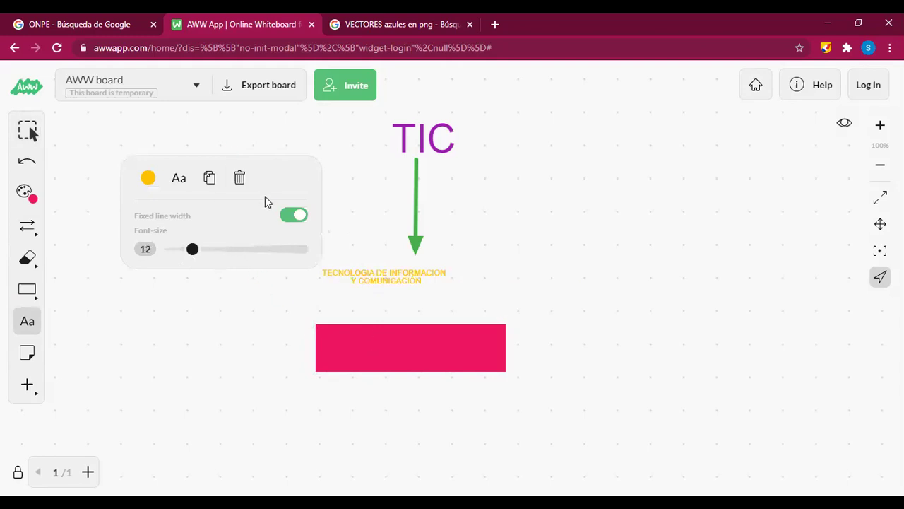
Step: Move the filled pink rectangle to the left and slightly up, just beneath the definition text
{"action": "left_click", "coordinate": [30, 133]}
{"action": "left_click", "coordinate": [438, 349]}
{"action": "left_click_drag", "start_coordinate": [438, 349], "coordinate": [352, 316]}
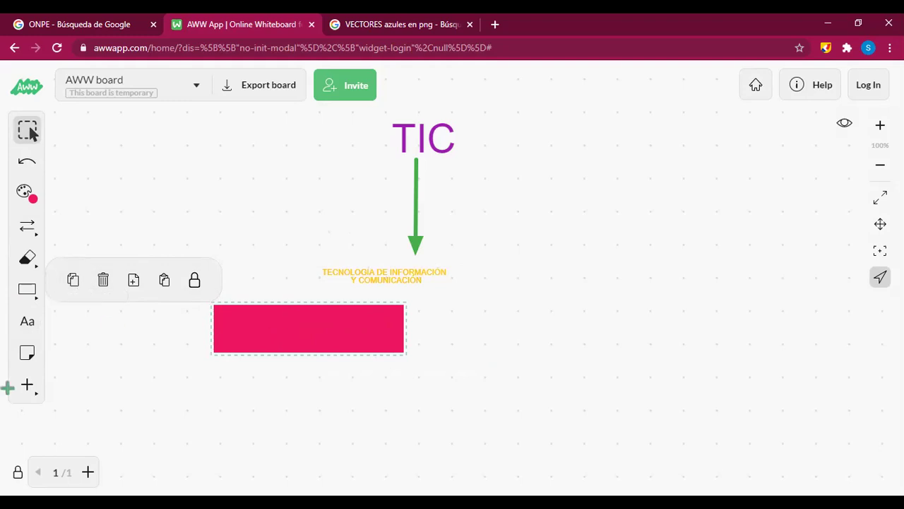
Step: Try a stroke thickness of 7 for shapes, set it to 3, and choose the outlined ellipse
{"action": "left_click", "coordinate": [26, 293]}
{"action": "left_click", "coordinate": [75, 290]}
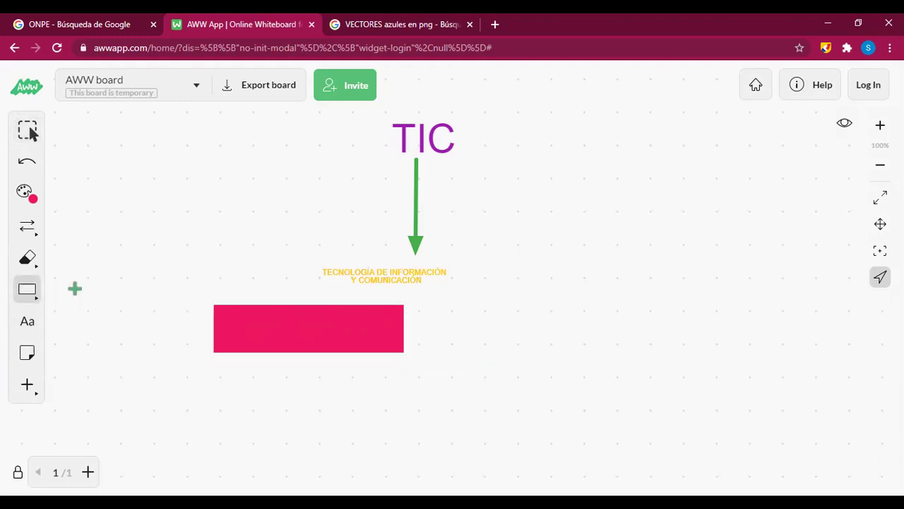
{"action": "left_click", "coordinate": [28, 295]}
{"action": "left_click", "coordinate": [231, 361]}
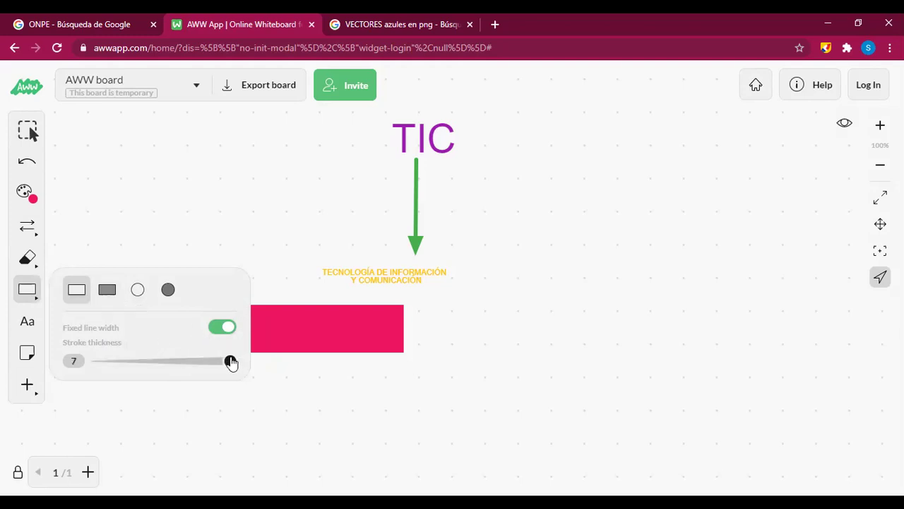
{"action": "left_click", "coordinate": [143, 361]}
{"action": "left_click", "coordinate": [138, 290]}
Step: Draw an outlined pink ellipse to the left of the green arrow and try to move it with the selection tool
{"action": "mouse_move", "coordinate": [146, 184]}
{"action": "left_mouse_down"}
{"action": "mouse_move", "coordinate": [207, 256]}
{"action": "mouse_move", "coordinate": [252, 262]}
{"action": "left_mouse_up"}
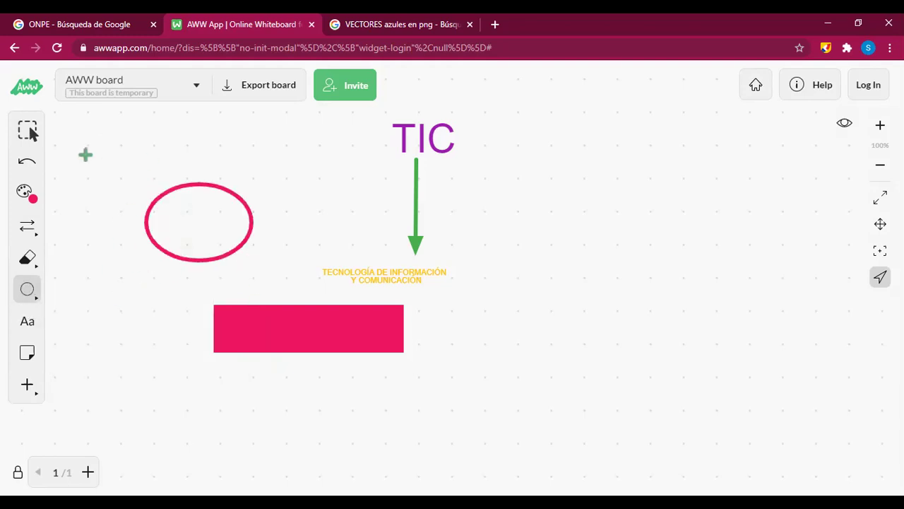
{"action": "left_click", "coordinate": [29, 132]}
{"action": "left_click_drag", "start_coordinate": [155, 233], "coordinate": [176, 267]}
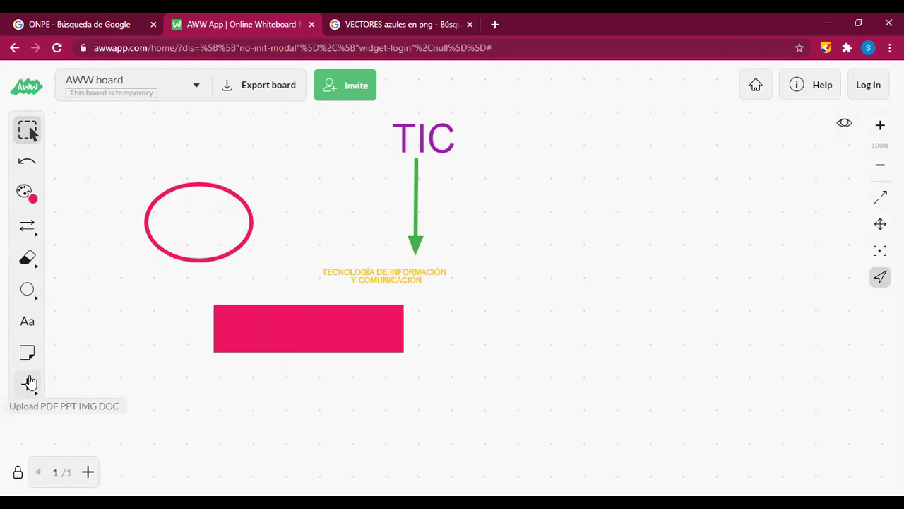
Step: Undo the ellipse, the rectangle moves and the font size change of the definition text
{"action": "key", "text": "ctrl+z"}
{"action": "key", "text": "ctrl+z"}
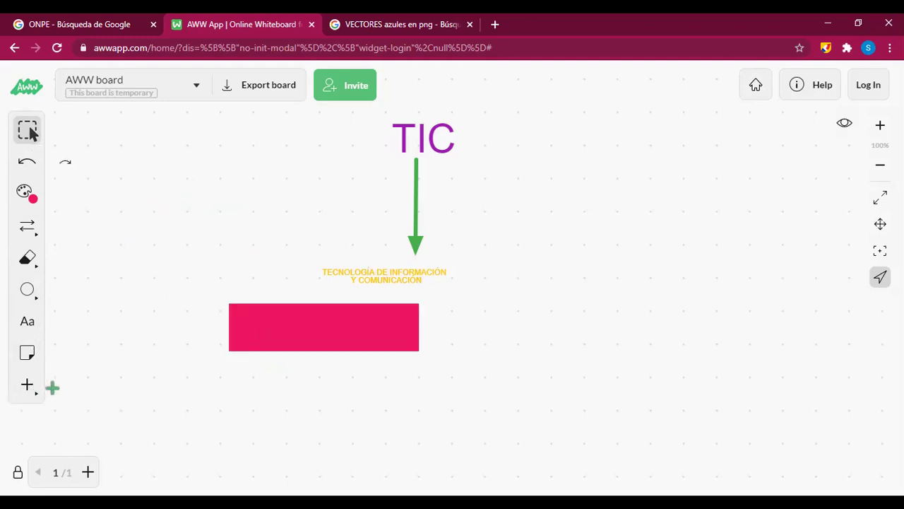
{"action": "key", "text": "ctrl+z"}
{"action": "key", "text": "ctrl+z"}
{"action": "key", "text": "ctrl+z"}
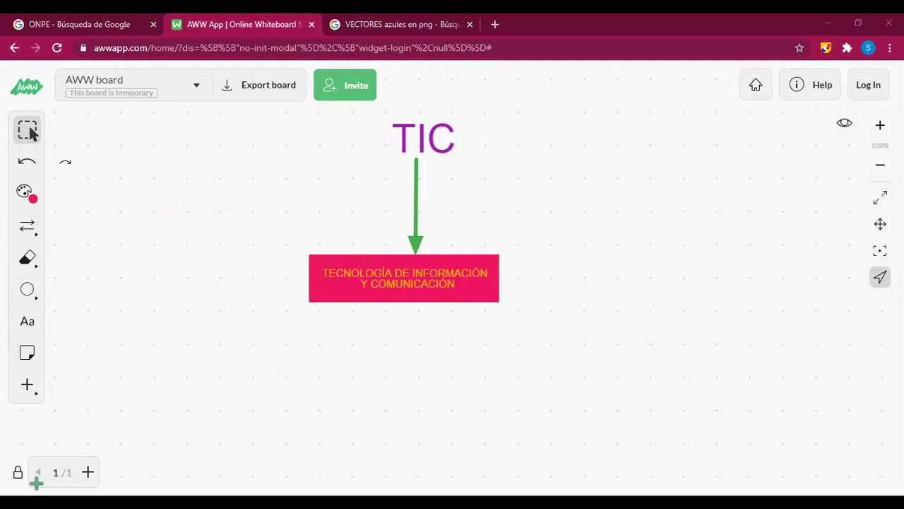
Step: Move the "VECTORES azules en png" search tab into a new window and return the whiteboard to the selection tool
{"action": "left_click", "coordinate": [28, 292]}
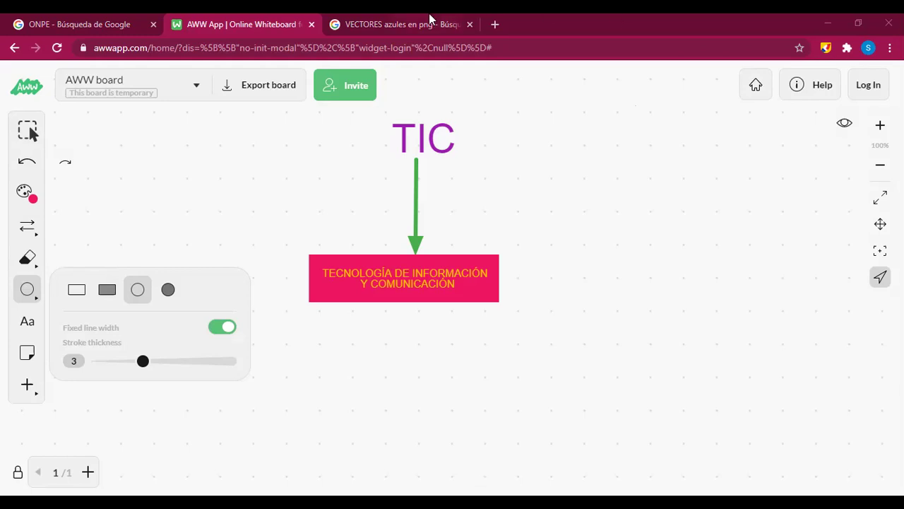
{"action": "left_click", "coordinate": [453, 25]}
{"action": "right_click", "coordinate": [453, 25]}
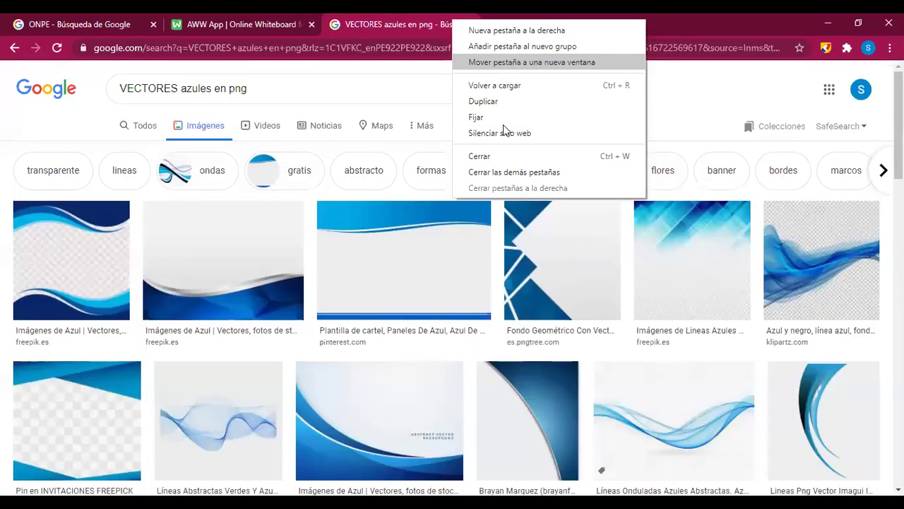
{"action": "left_click", "coordinate": [523, 64]}
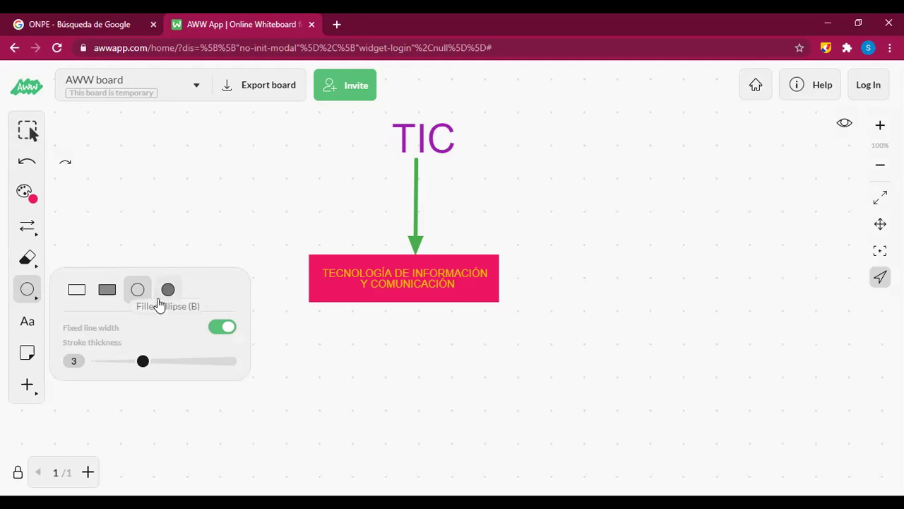
{"action": "left_click", "coordinate": [31, 290]}
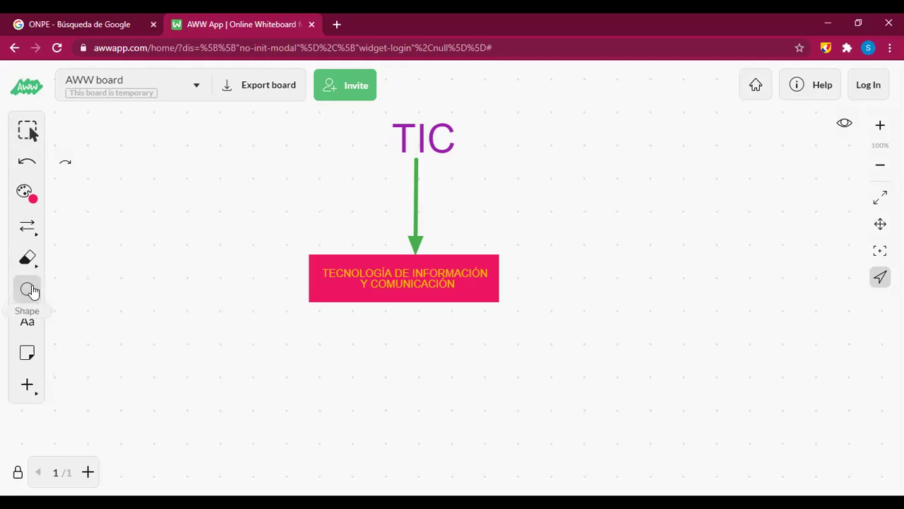
{"action": "left_click", "coordinate": [29, 132]}
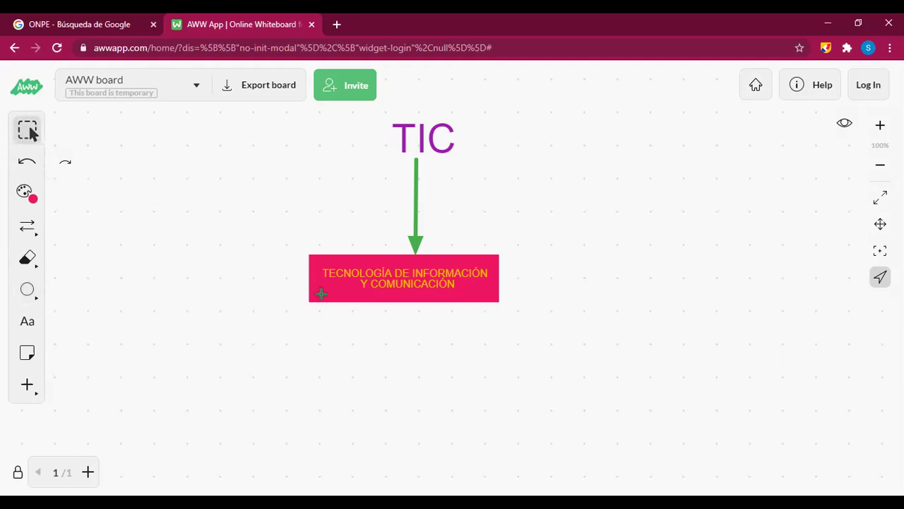
Step: Move the pink rectangle slightly so it sits more centrally under the green arrow and behind the definition text
{"action": "left_click_drag", "start_coordinate": [321, 294], "coordinate": [329, 298]}
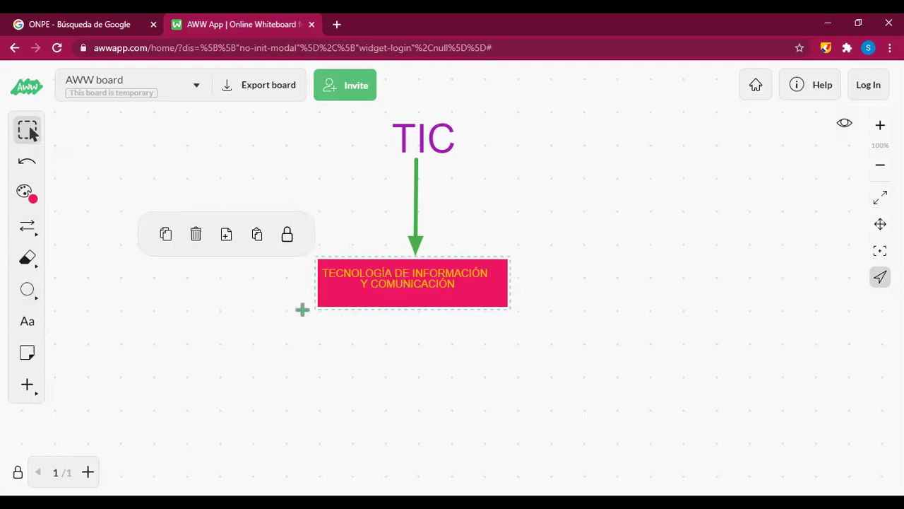
{"action": "left_click_drag", "start_coordinate": [317, 299], "coordinate": [313, 296]}
Step: Edit the definition text and try a font size of 16
{"action": "left_click", "coordinate": [37, 332]}
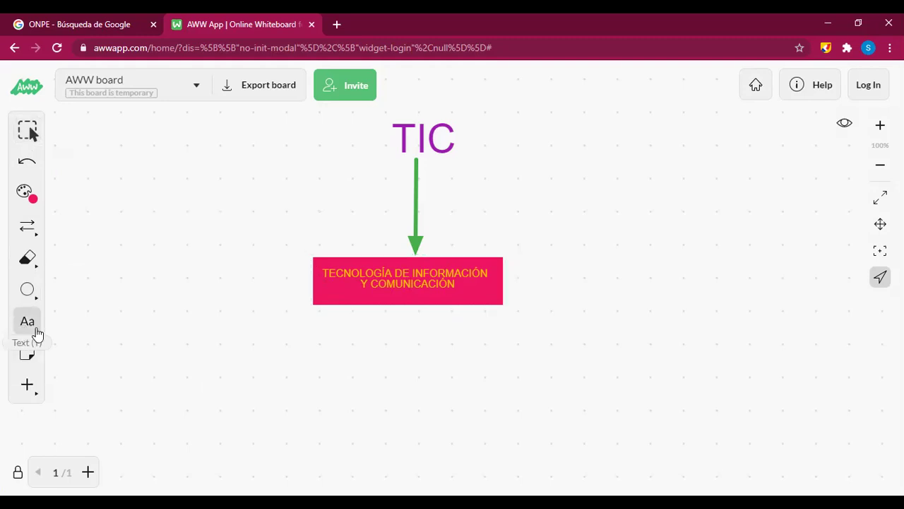
{"action": "left_click", "coordinate": [408, 284]}
{"action": "left_click_drag", "start_coordinate": [467, 286], "coordinate": [449, 285]}
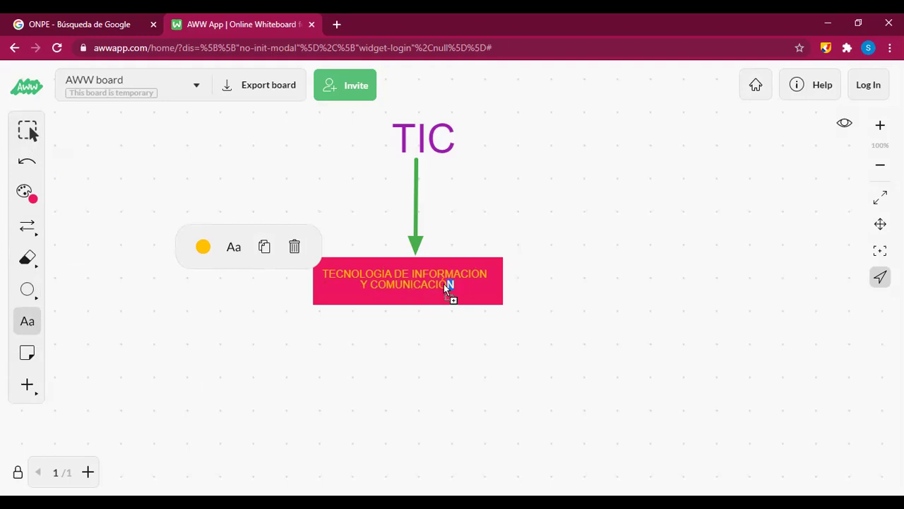
{"action": "left_click", "coordinate": [233, 247]}
{"action": "mouse_move", "coordinate": [219, 251]}
{"action": "left_mouse_down"}
{"action": "mouse_move", "coordinate": [292, 250]}
{"action": "mouse_move", "coordinate": [220, 259]}
{"action": "left_mouse_up"}
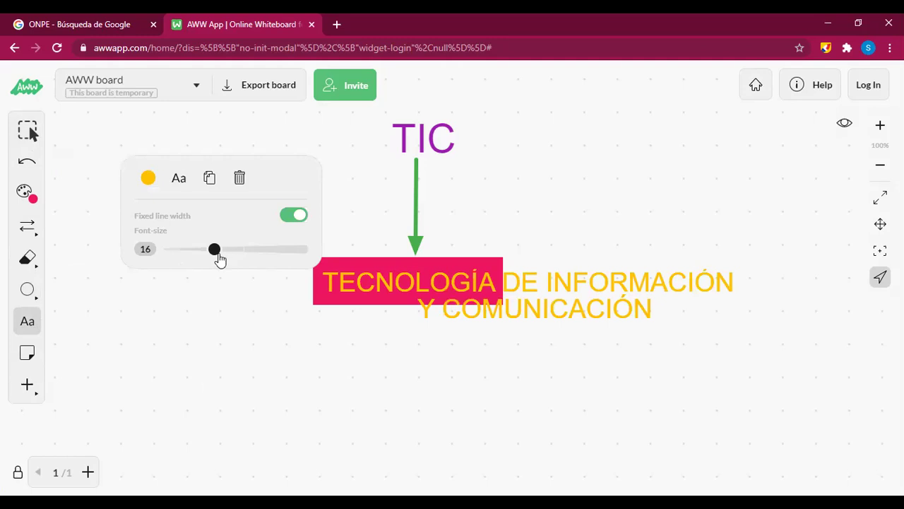
Step: Move the definition text and the pink rectangle so that the text sits centred inside the rectangle under the arrow
{"action": "left_click", "coordinate": [30, 132]}
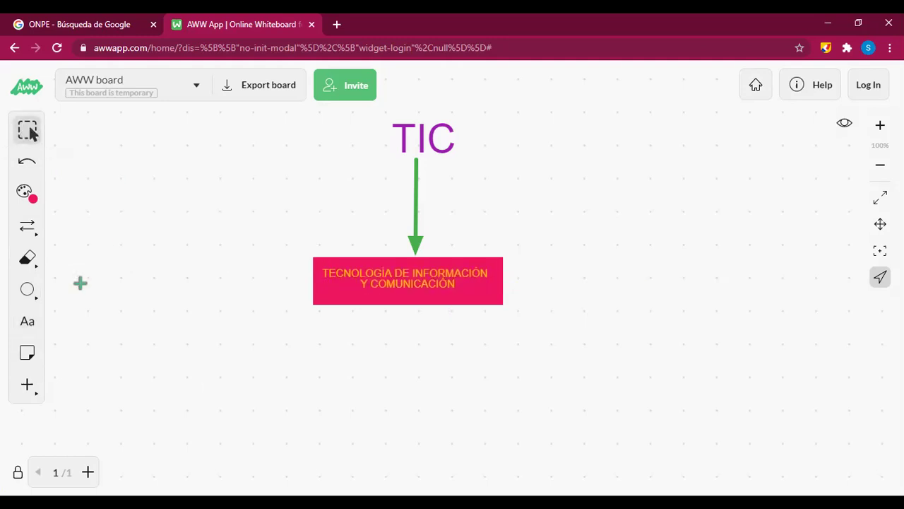
{"action": "left_click_drag", "start_coordinate": [366, 281], "coordinate": [431, 283]}
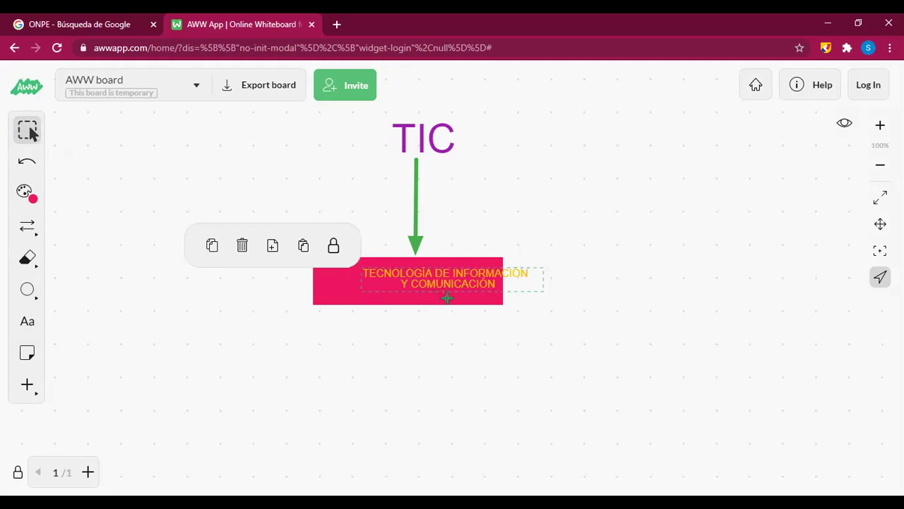
{"action": "left_click", "coordinate": [448, 286]}
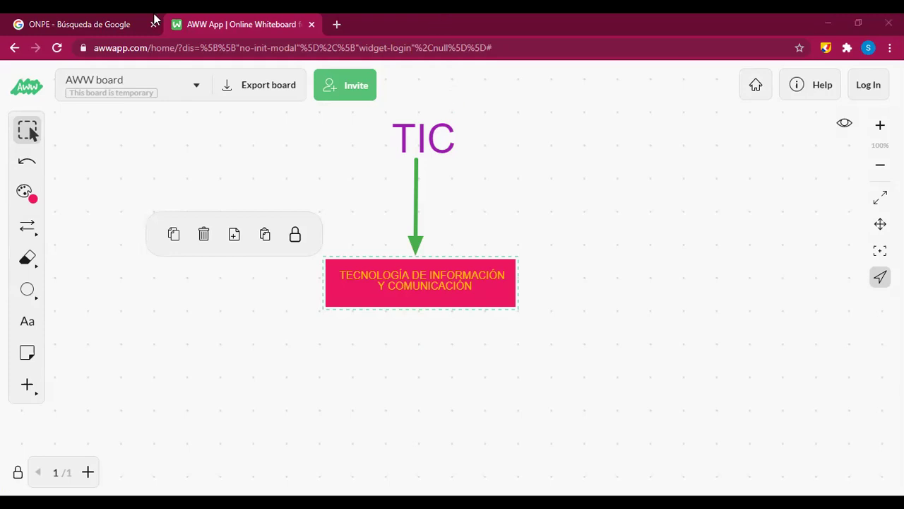
Step: Open the log-in form, try signing in with Google, and cancel leaving the site
{"action": "left_click", "coordinate": [871, 89]}
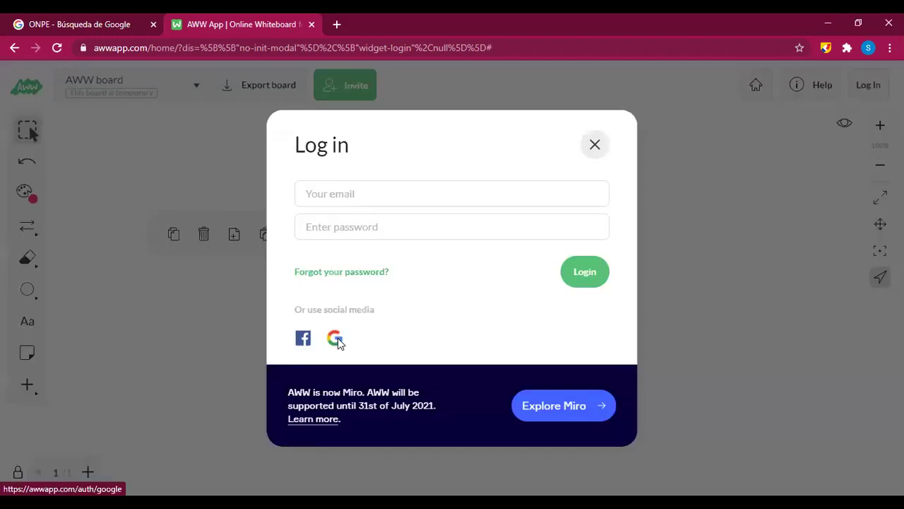
{"action": "left_click", "coordinate": [336, 339]}
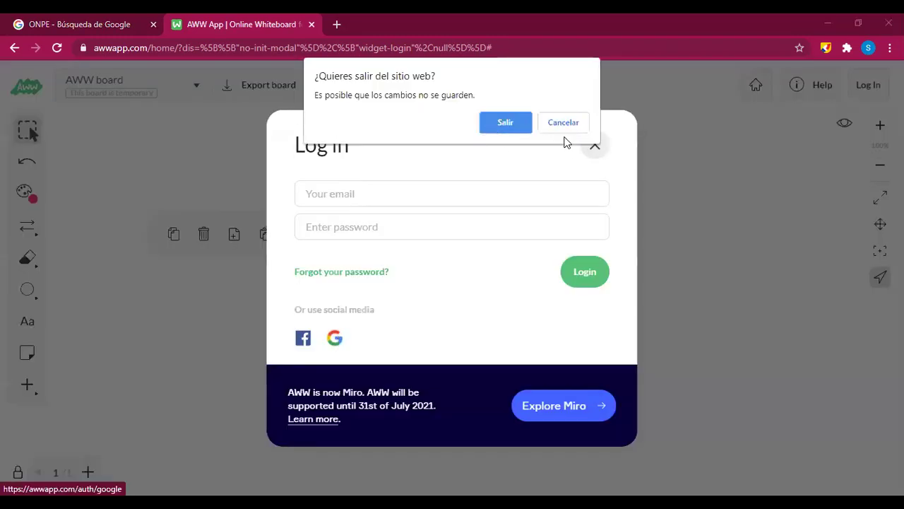
{"action": "left_click", "coordinate": [563, 122]}
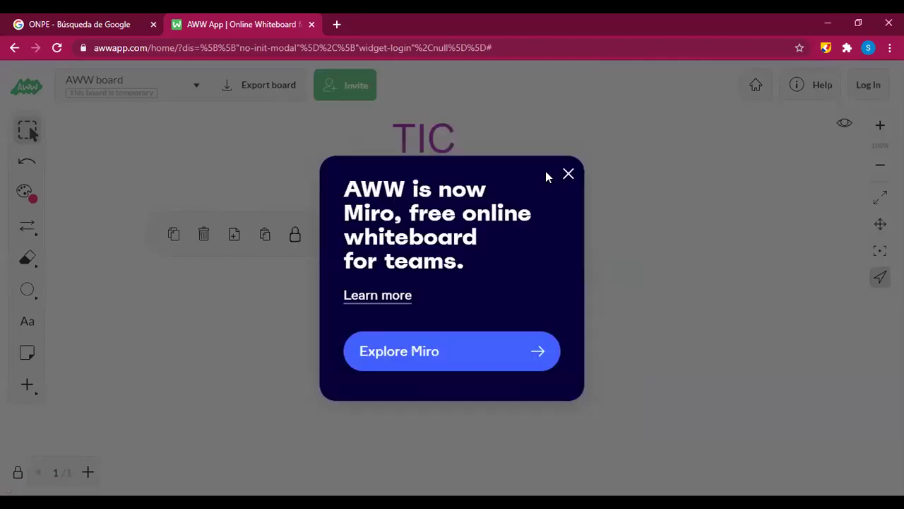
{"action": "left_click", "coordinate": [632, 432]}
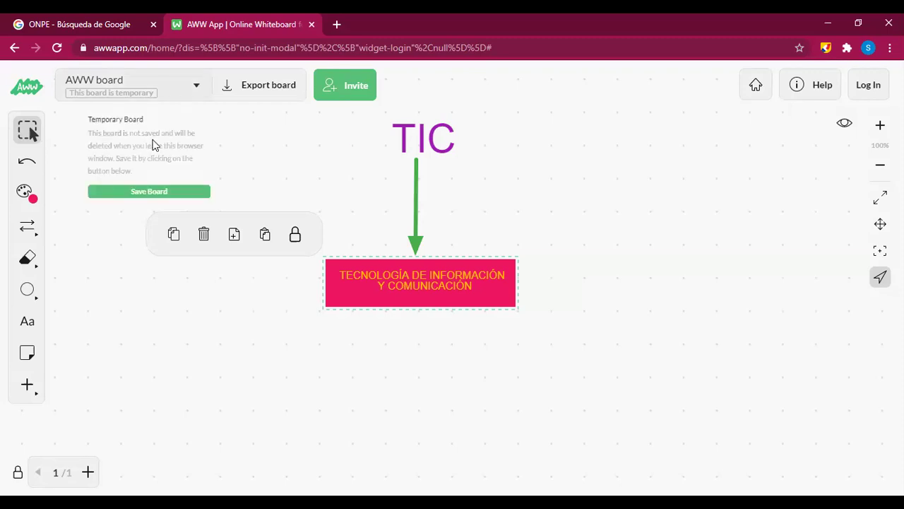
Step: Deselect the rectangle, try to add a second board page, and dismiss the Miro notice
{"action": "left_click", "coordinate": [175, 218]}
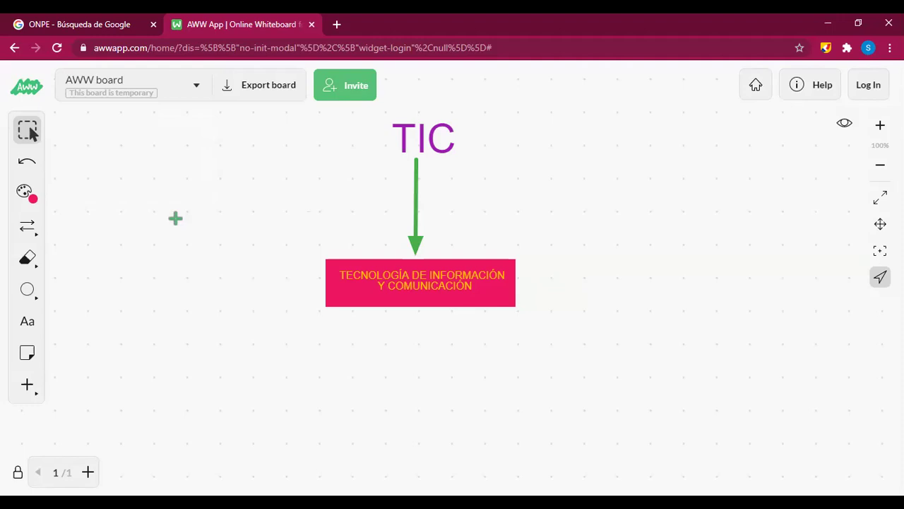
{"action": "left_click", "coordinate": [89, 473]}
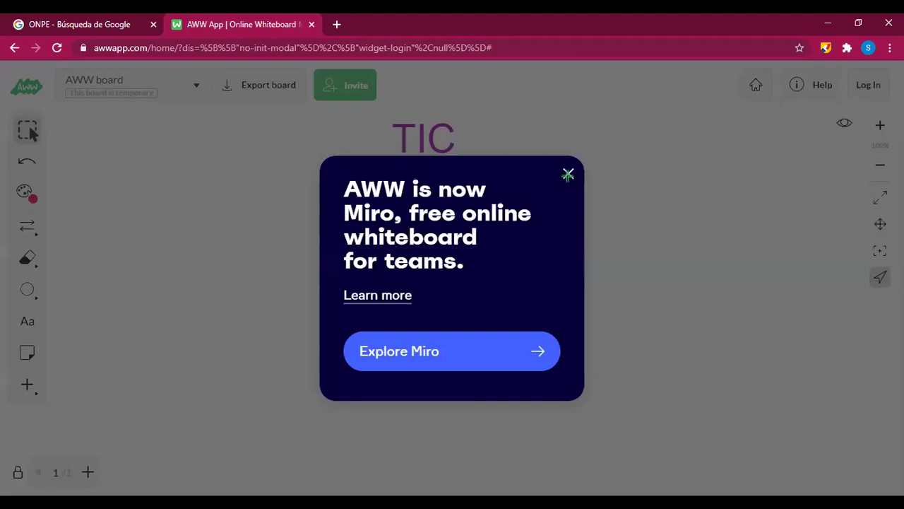
{"action": "left_click", "coordinate": [568, 175]}
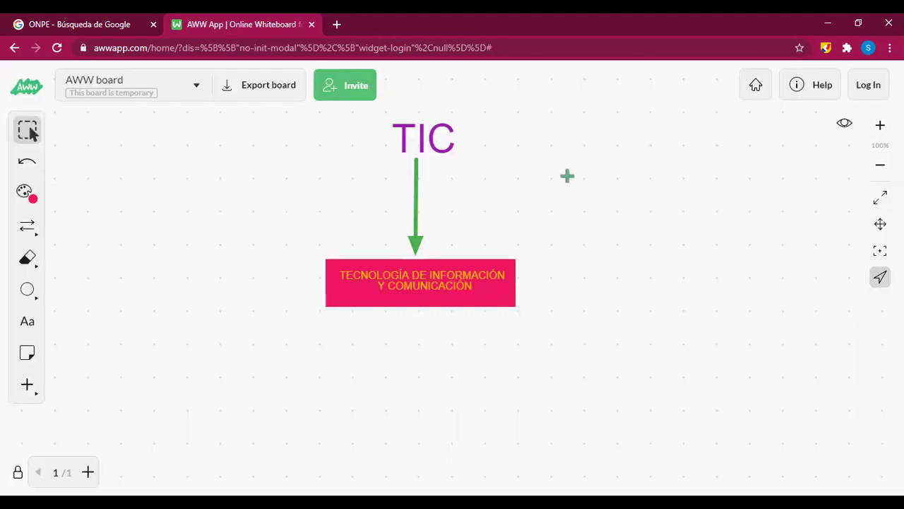
Step: Zoom the board out and in to examine the diagram at different scales, and return to 100%
{"action": "left_click", "coordinate": [880, 165]}
{"action": "left_click", "coordinate": [880, 125]}
{"action": "left_click", "coordinate": [880, 125]}
{"action": "left_click", "coordinate": [879, 125]}
{"action": "left_click", "coordinate": [879, 164]}
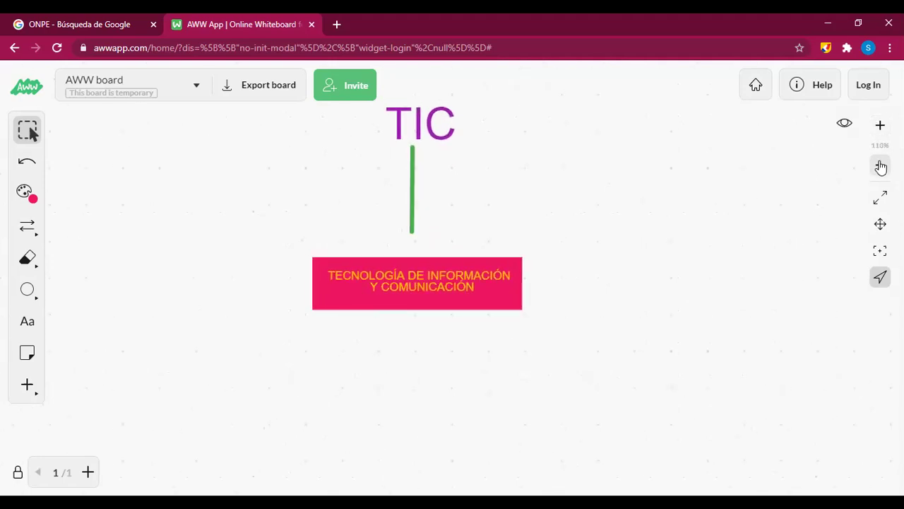
{"action": "left_click", "coordinate": [880, 165]}
{"action": "left_click", "coordinate": [879, 125]}
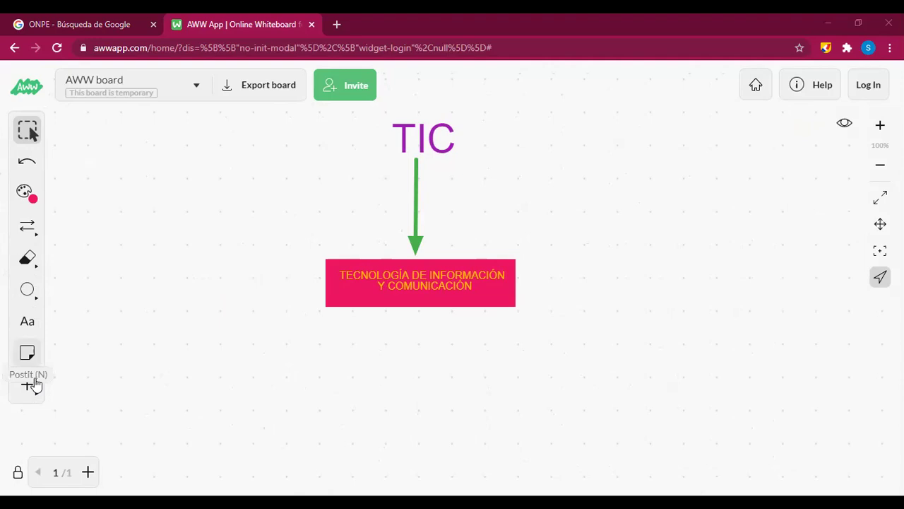
Step: Place a yellow post-it note left of the green arrow, replacing a deleted first one, and move it up beside the TIC title
{"action": "left_click", "coordinate": [27, 353]}
{"action": "left_click", "coordinate": [142, 176]}
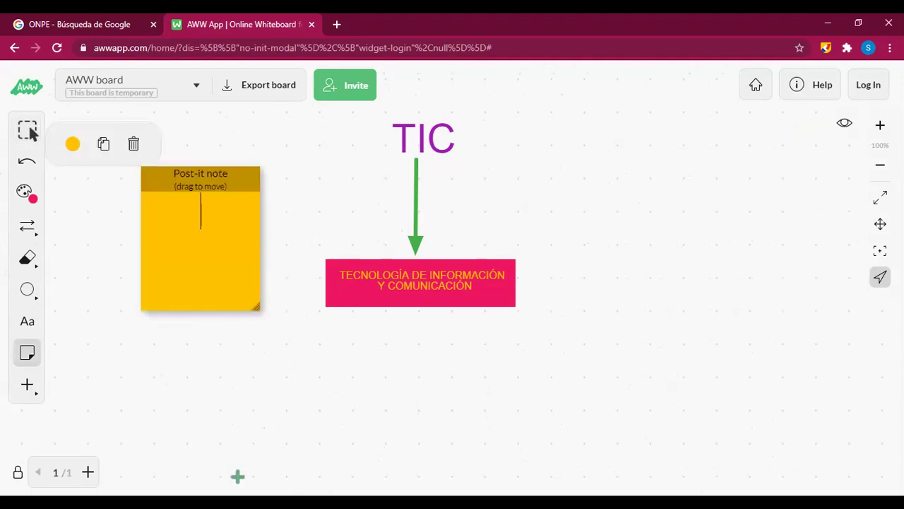
{"action": "left_click", "coordinate": [134, 145]}
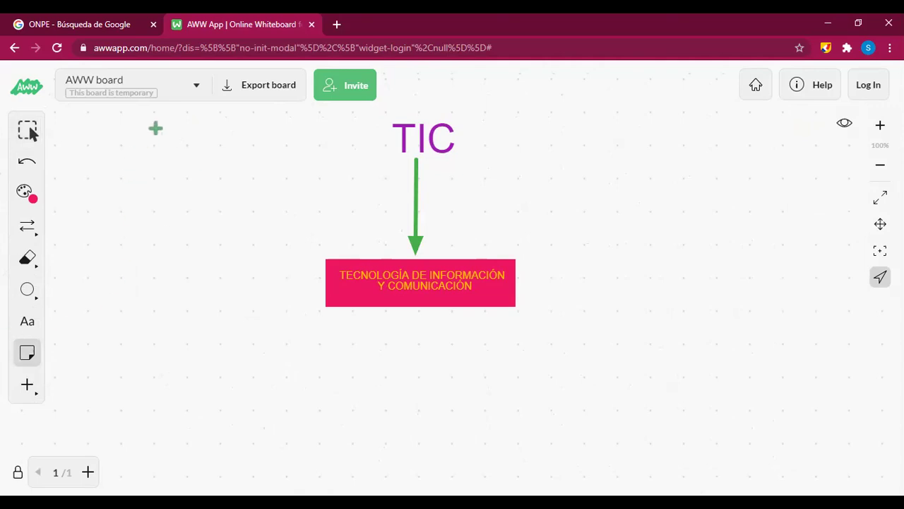
{"action": "left_click", "coordinate": [142, 175]}
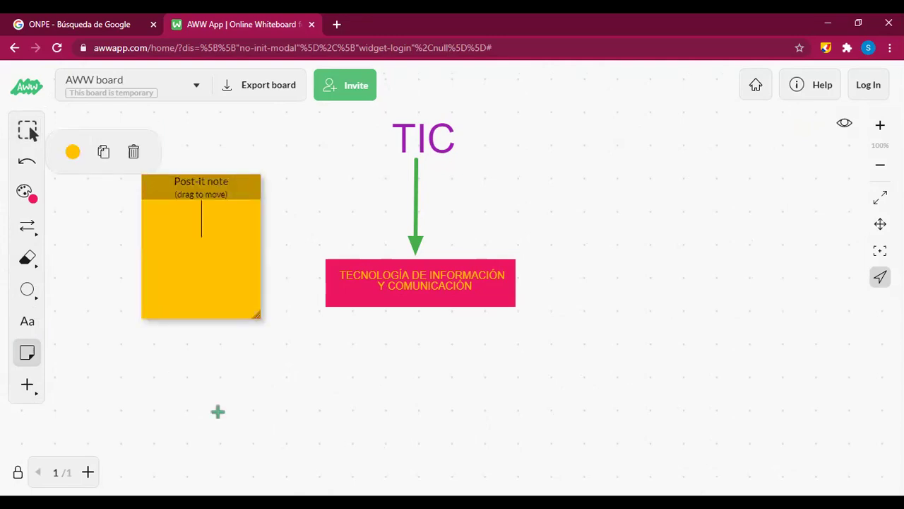
{"action": "left_click_drag", "start_coordinate": [196, 190], "coordinate": [178, 135]}
{"action": "left_click_drag", "start_coordinate": [233, 238], "coordinate": [238, 146]}
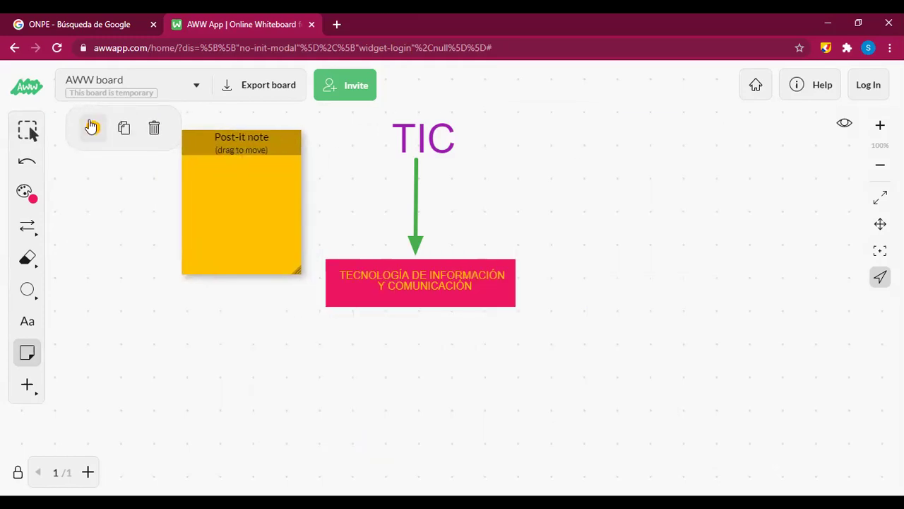
Step: Recolour the post-it note green, and replace that with a custom light pink picked from the colour wheel
{"action": "left_click", "coordinate": [91, 127]}
{"action": "left_click", "coordinate": [135, 172]}
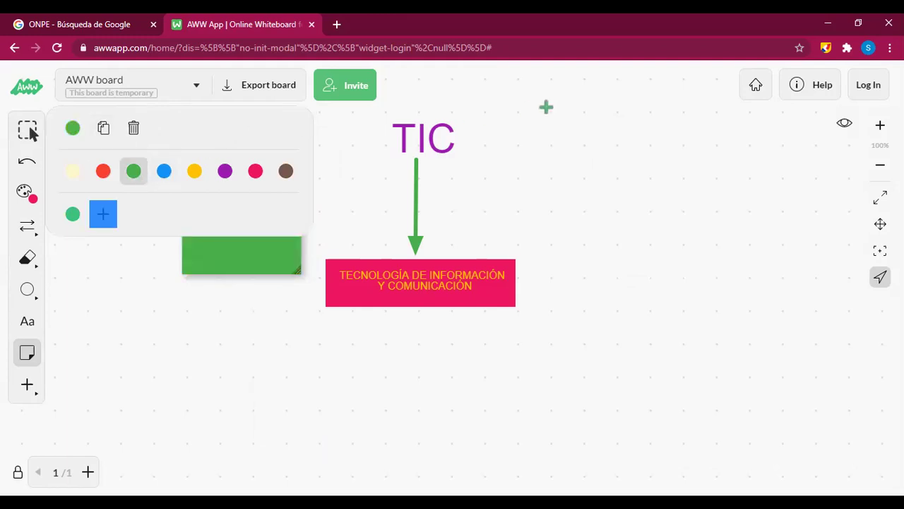
{"action": "left_click", "coordinate": [98, 215]}
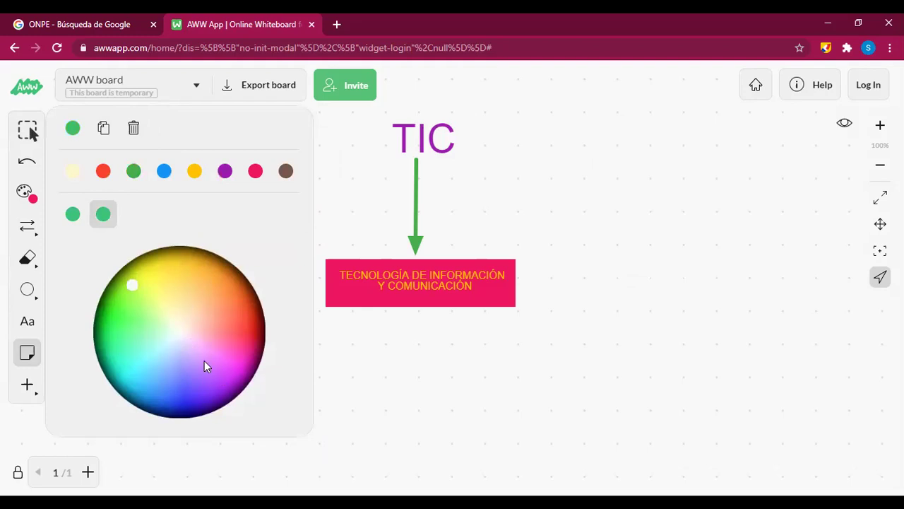
{"action": "left_click", "coordinate": [151, 362]}
{"action": "left_click_drag", "start_coordinate": [163, 369], "coordinate": [218, 351]}
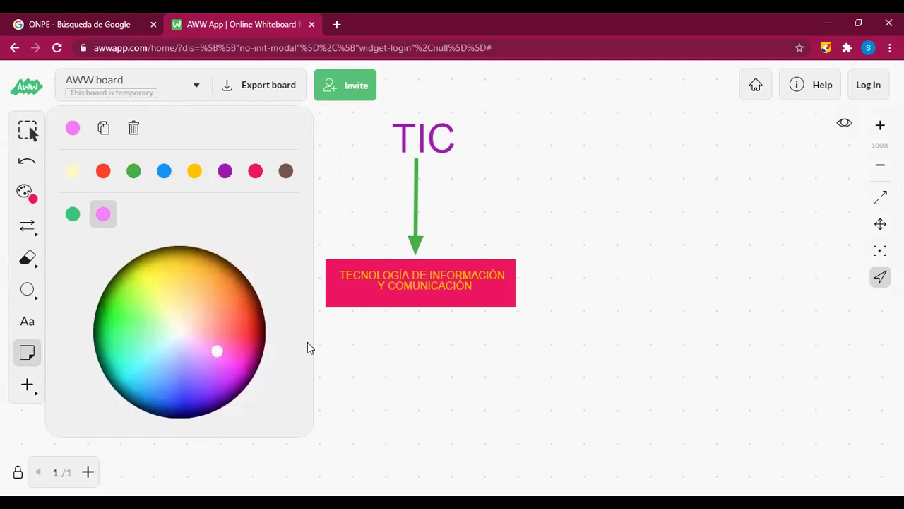
{"action": "left_click", "coordinate": [234, 161]}
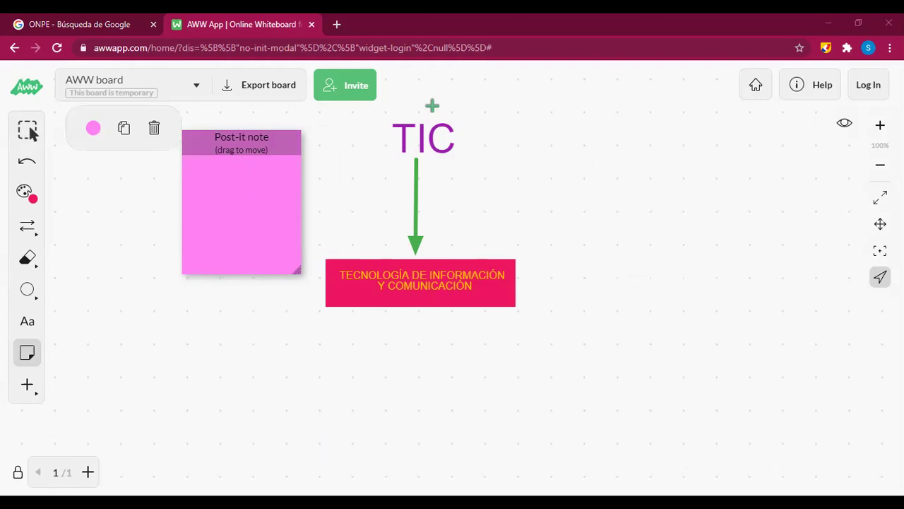
Step: Move the pink post-it note to the right of the TIC title and write "IMPORTANTE" as its first line
{"action": "left_click_drag", "start_coordinate": [244, 141], "coordinate": [602, 141]}
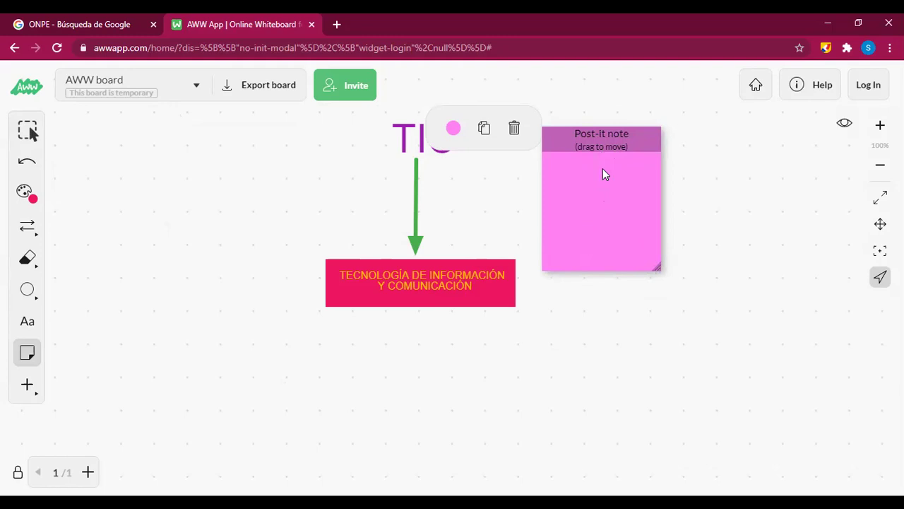
{"action": "type", "text": "impopr"}
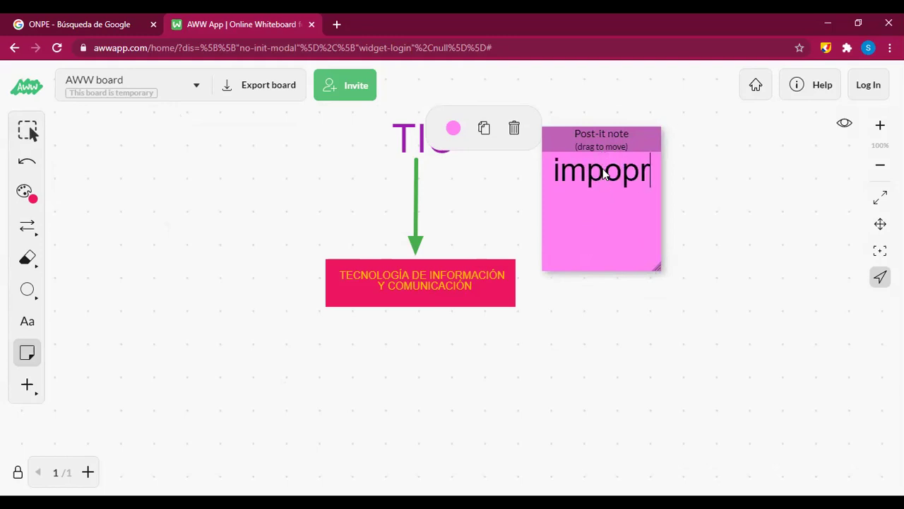
{"action": "key", "text": "BackSpace"}
{"action": "key", "text": "BackSpace"}
{"action": "key", "text": "BackSpace"}
{"action": "key", "text": "BackSpace"}
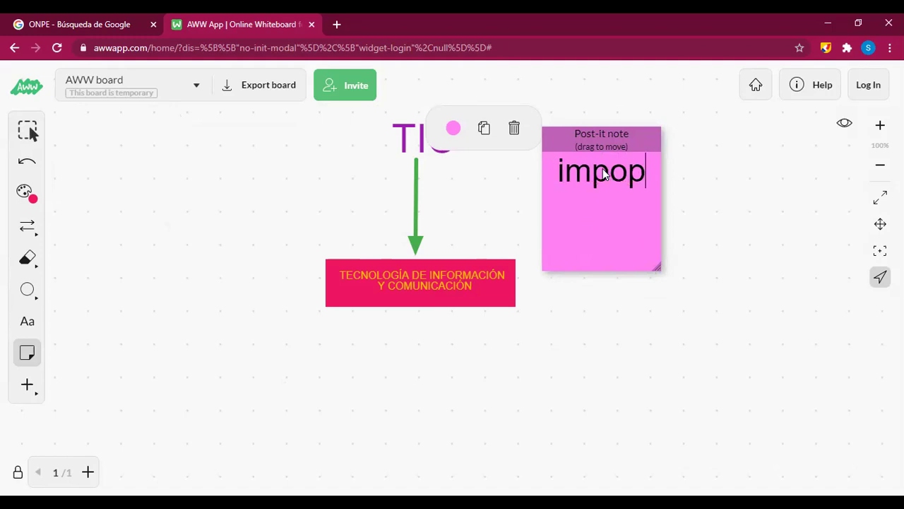
{"action": "type", "text": "IM"}
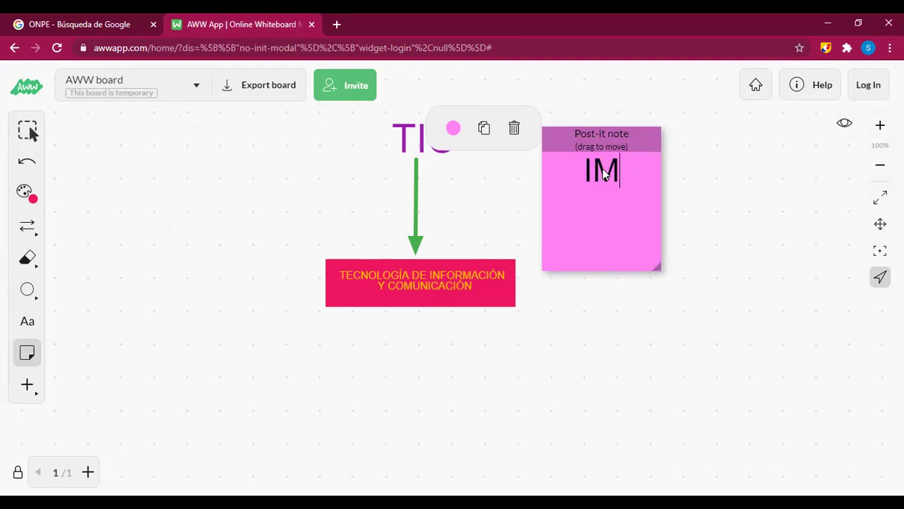
{"action": "type", "text": "PORTANTE"}
{"action": "key", "text": "Return"}
Step: Write the line "-RESPETAR AL COMPAÑERO" below the heading in the post-it note
{"action": "type", "text": "-RE"}
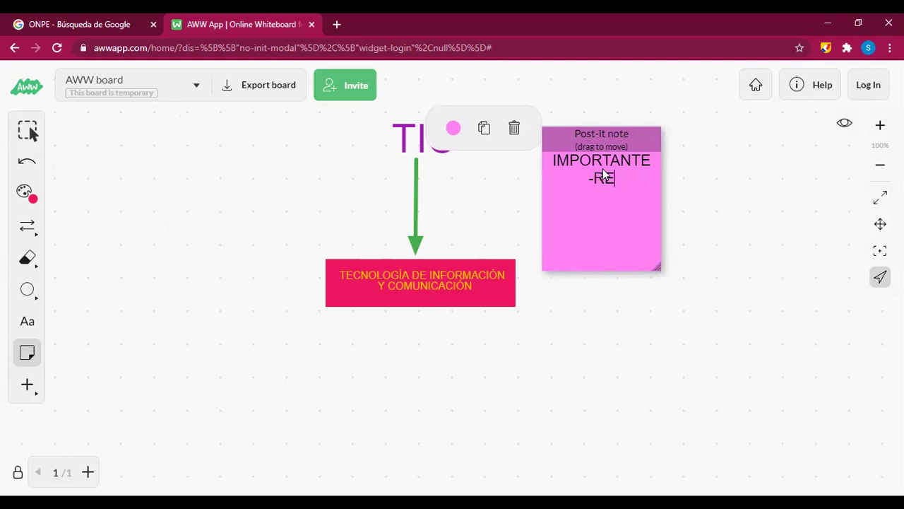
{"action": "type", "text": "SPETAR AL COMPAÑERO"}
{"action": "key", "text": "Return"}
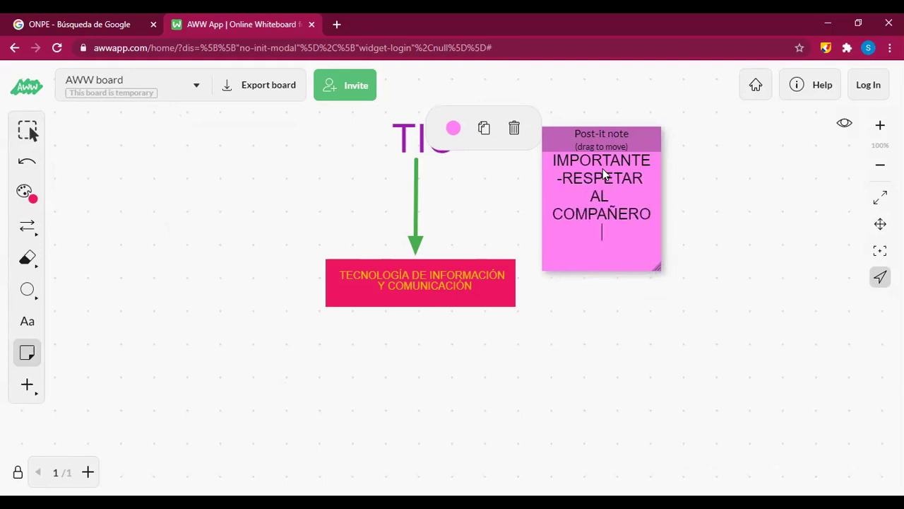
Step: Write the line "-MANTENER LOS MICROS DESACTIVADOS" in the post-it note, with a line break after it
{"action": "type", "text": "-"}
{"action": "type", "text": "NO"}
{"action": "type", "text": "}}DD"}
{"action": "key", "text": "BackSpace"}
{"action": "key", "text": "BackSpace"}
{"action": "key", "text": "BackSpace"}
{"action": "key", "text": "BackSpace"}
{"action": "key", "text": "BackSpace"}
{"action": "key", "text": "BackSpace"}
{"action": "type", "text": "MANTENERLOS M"}
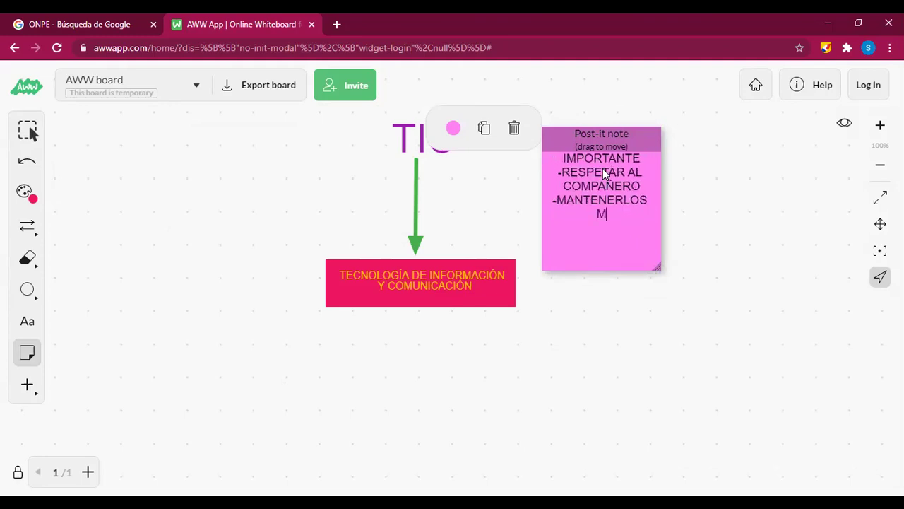
{"action": "type", "text": "ICROS DESACTI"}
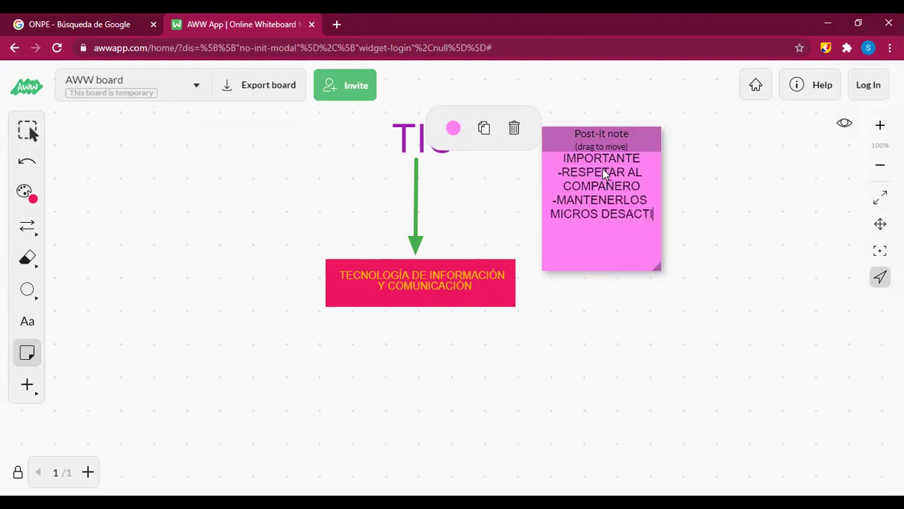
{"action": "type", "text": "VADOS"}
{"action": "key", "text": "Return"}
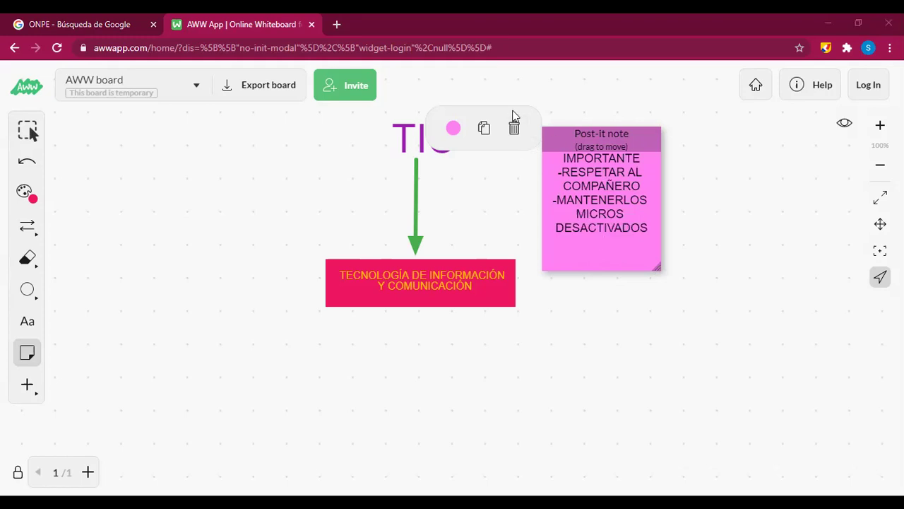
{"action": "left_click", "coordinate": [617, 205]}
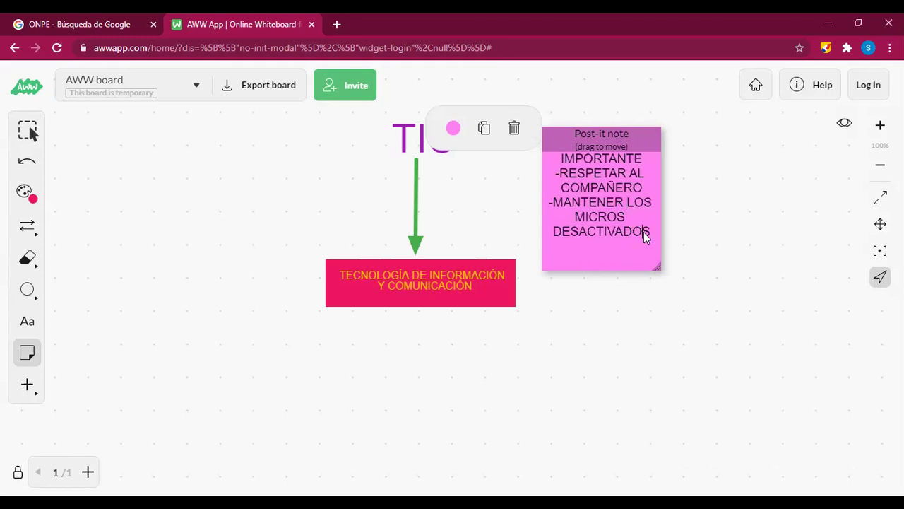
{"action": "key", "text": "Return"}
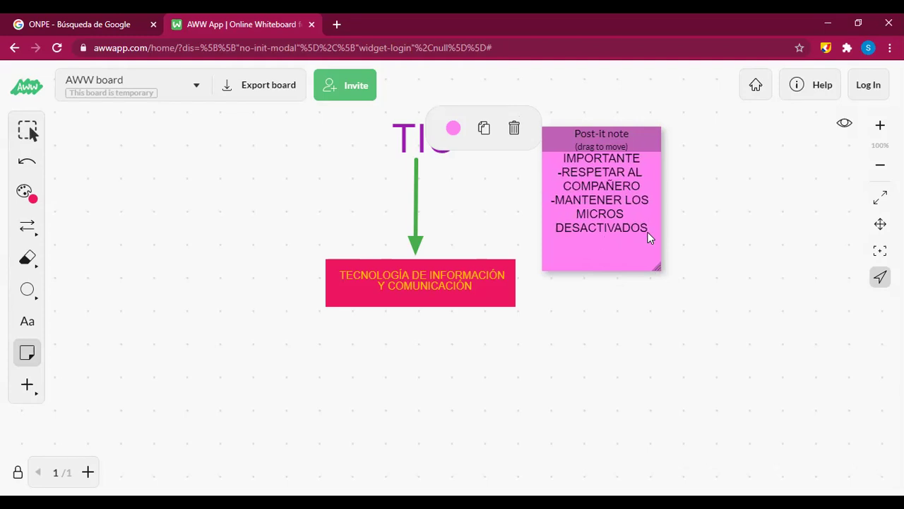
Step: Add the line "-MANTENER PRENDIDA LA CÁMARA" to the post-it note and move the note to the left of the TIC title
{"action": "type", "text": "-"}
{"action": "type", "text": "MANTENER P"}
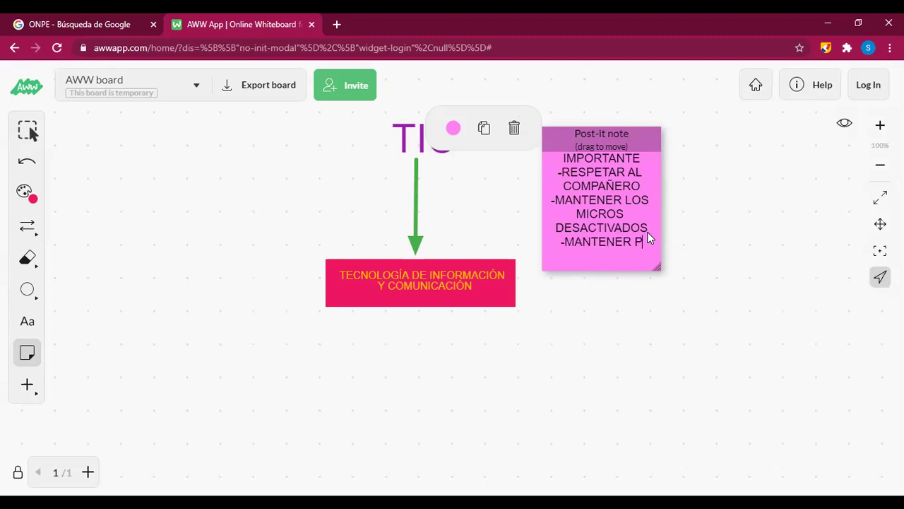
{"action": "type", "text": "RENDIDA LA C"}
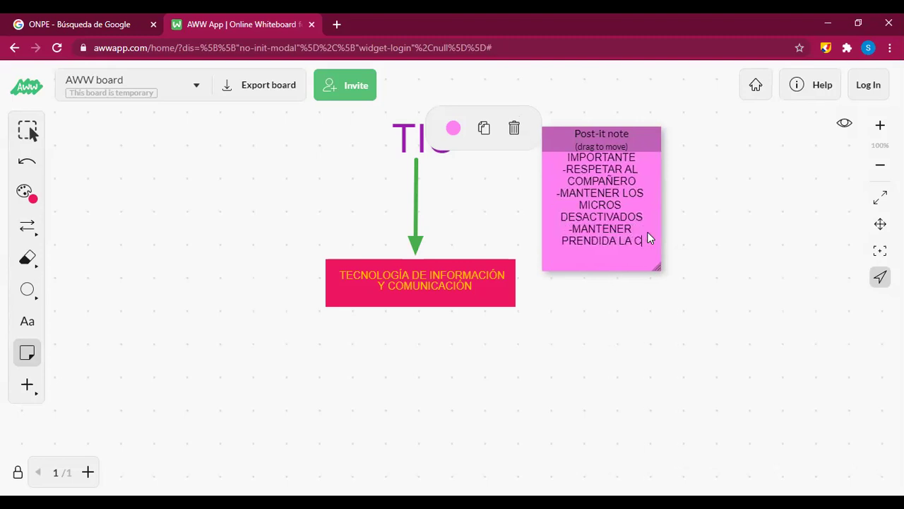
{"action": "type", "text": "Á"}
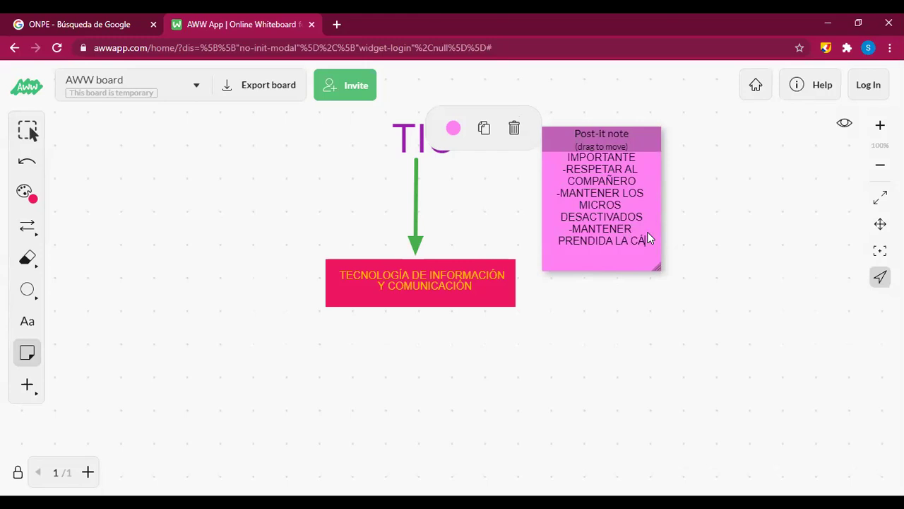
{"action": "type", "text": "MARA"}
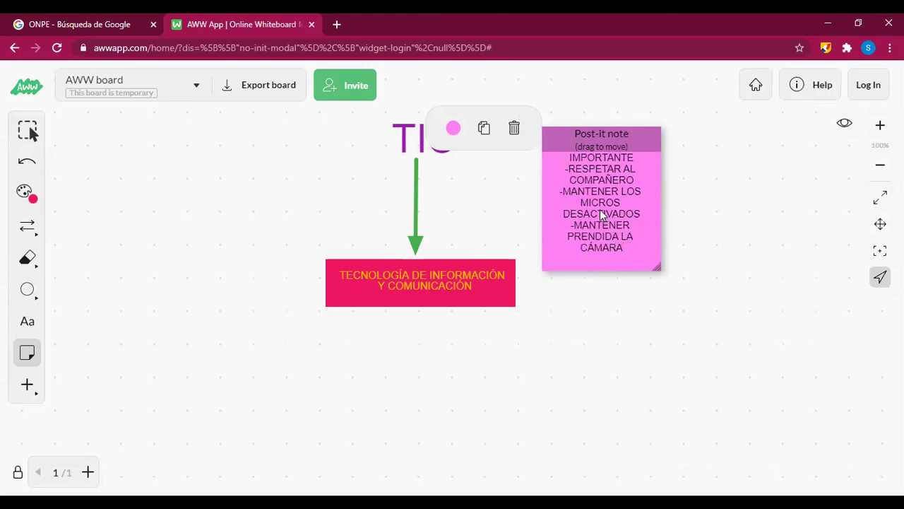
{"action": "left_click_drag", "start_coordinate": [622, 136], "coordinate": [168, 134]}
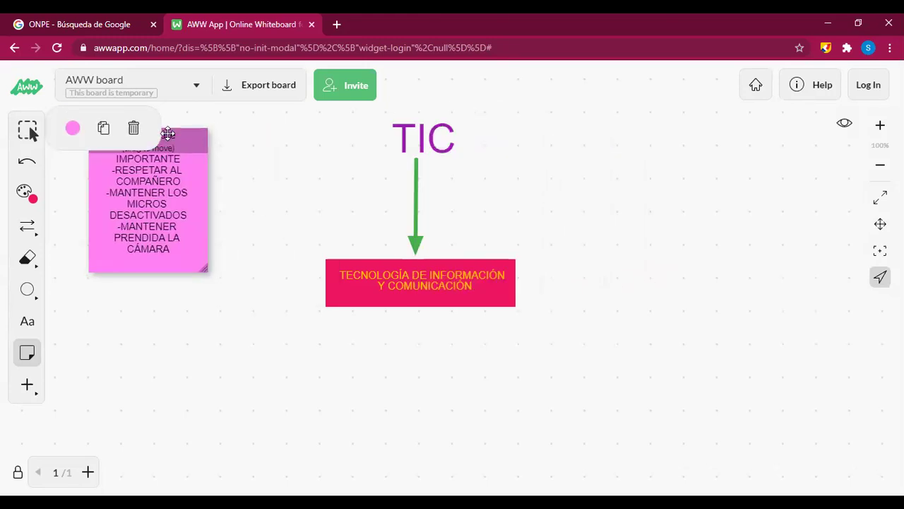
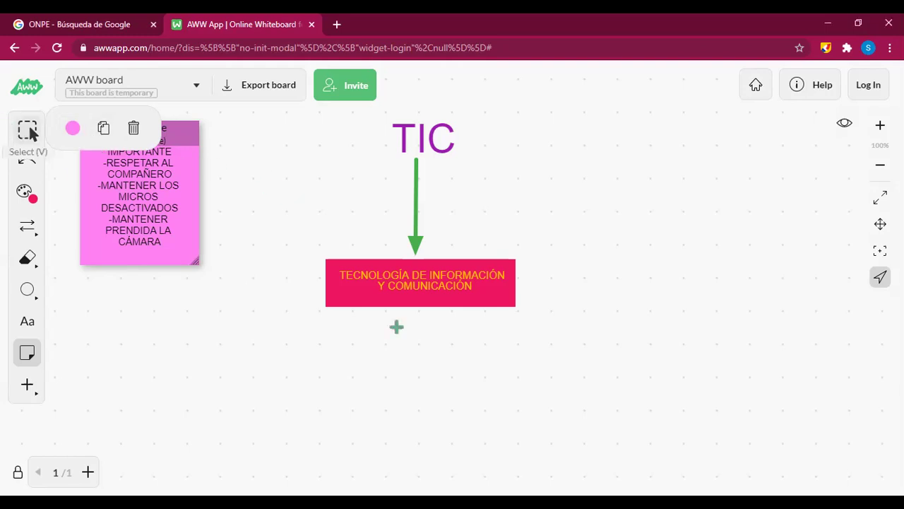
Step: Copy and paste the TIC title, move the copy to the right of the diagram, and undo the move and the paste
{"action": "left_click", "coordinate": [28, 131]}
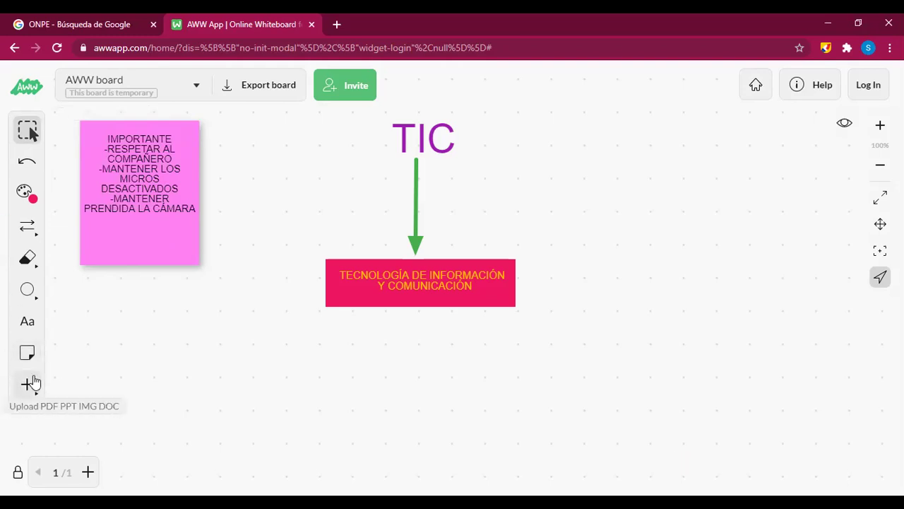
{"action": "left_click", "coordinate": [403, 137]}
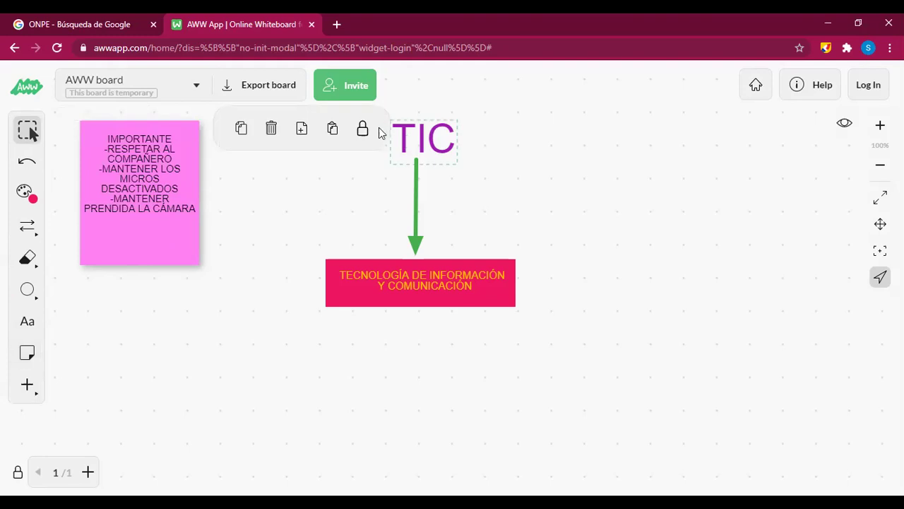
{"action": "left_click", "coordinate": [302, 129]}
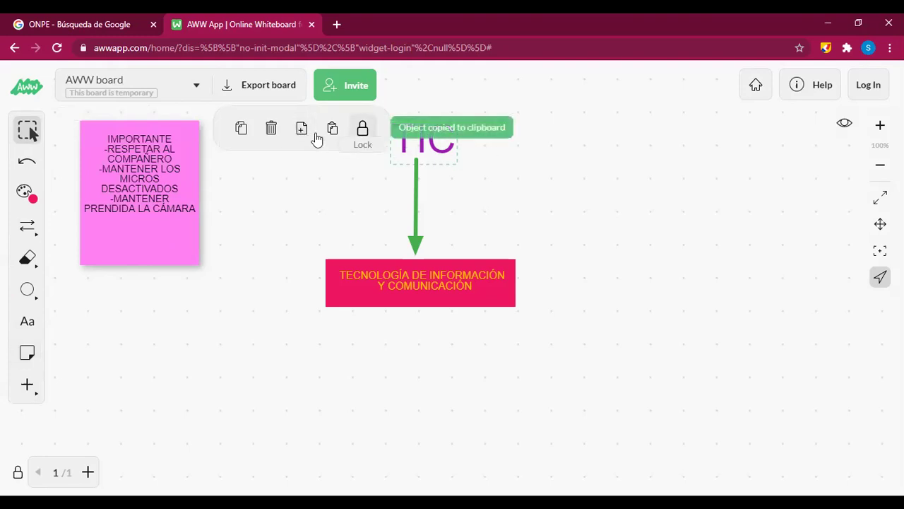
{"action": "left_click", "coordinate": [330, 130]}
{"action": "left_click_drag", "start_coordinate": [451, 151], "coordinate": [626, 267]}
{"action": "key", "text": "ctrl+z"}
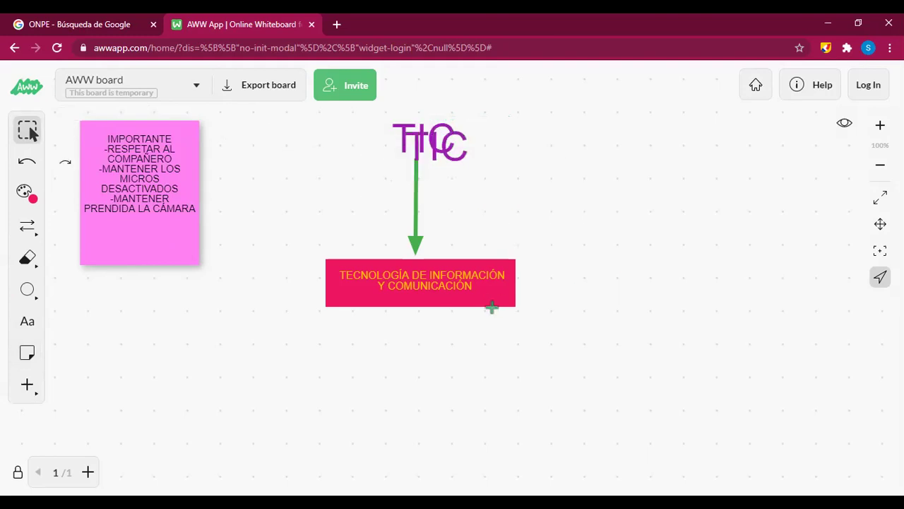
{"action": "key", "text": "ctrl+z"}
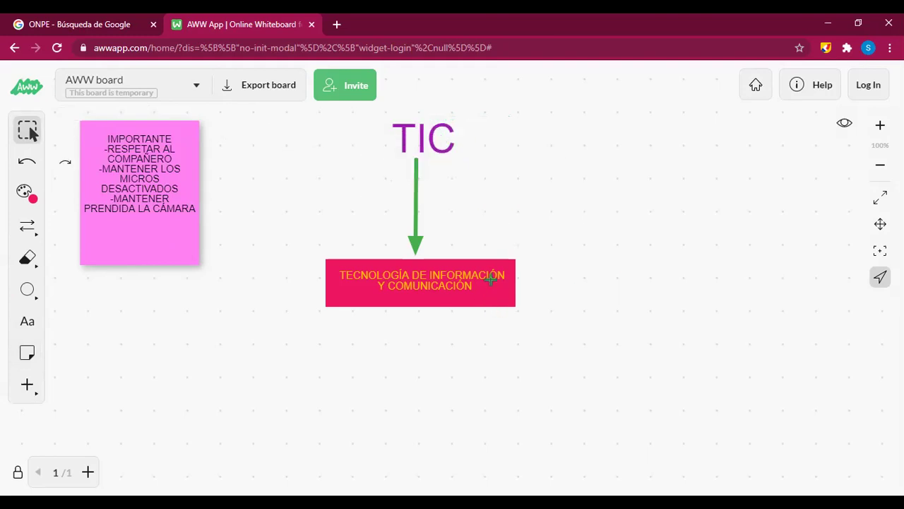
Step: Copy and paste the red rectangle, move the copy to the lower right of the original, and delete the copy
{"action": "left_click", "coordinate": [414, 297]}
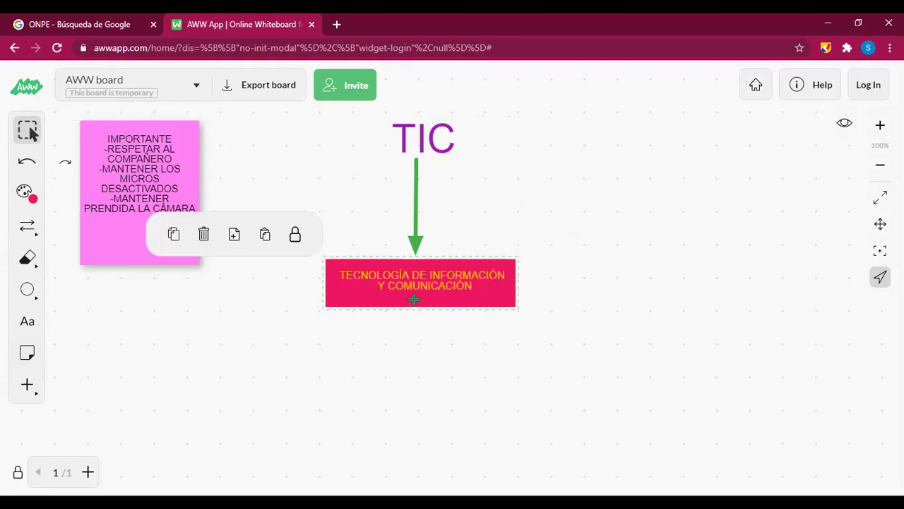
{"action": "left_click", "coordinate": [232, 238]}
{"action": "left_click", "coordinate": [265, 236]}
{"action": "left_click_drag", "start_coordinate": [525, 323], "coordinate": [607, 351]}
{"action": "key", "text": "Delete"}
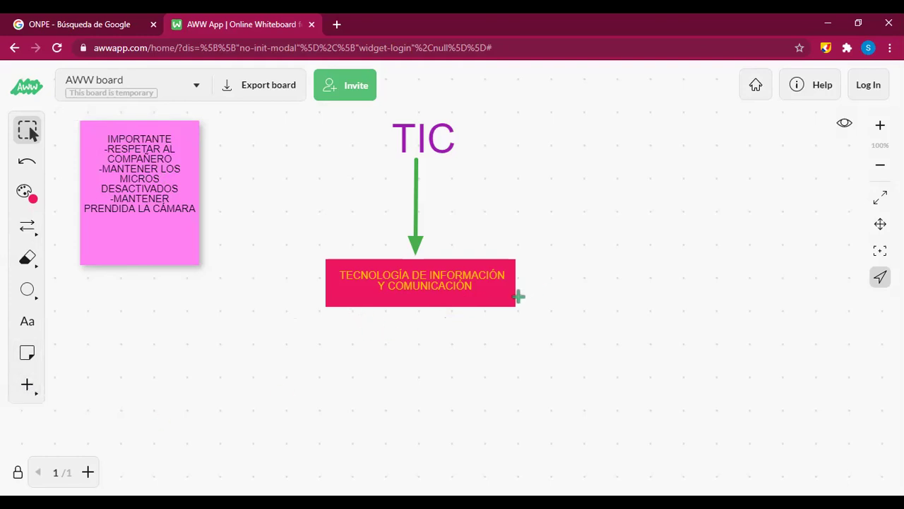
Step: Lock the red rectangle to the background and shift the "TECNOLOGÍA DE INFORMACIÓN Y COMUNICACIÓN" text slightly within it
{"action": "left_click", "coordinate": [508, 301]}
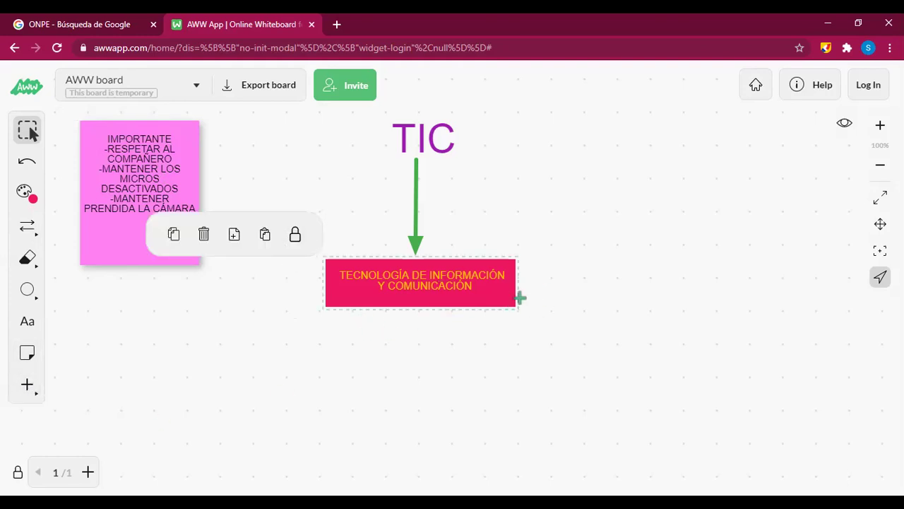
{"action": "left_click", "coordinate": [295, 234]}
{"action": "left_click_drag", "start_coordinate": [470, 270], "coordinate": [478, 288]}
{"action": "left_click", "coordinate": [305, 251]}
{"action": "left_click", "coordinate": [486, 305]}
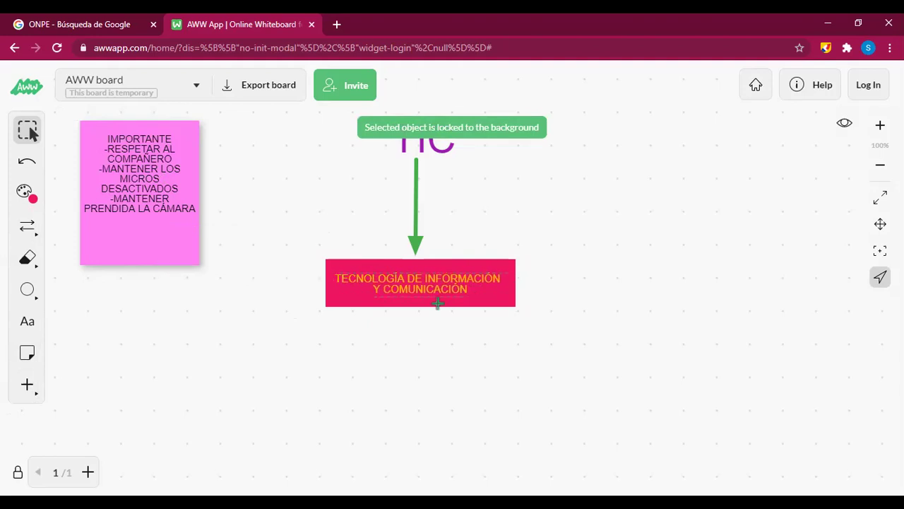
Step: Lock the TIC title and the green arrow to the background, and try selecting them to test the lock
{"action": "left_click", "coordinate": [416, 215]}
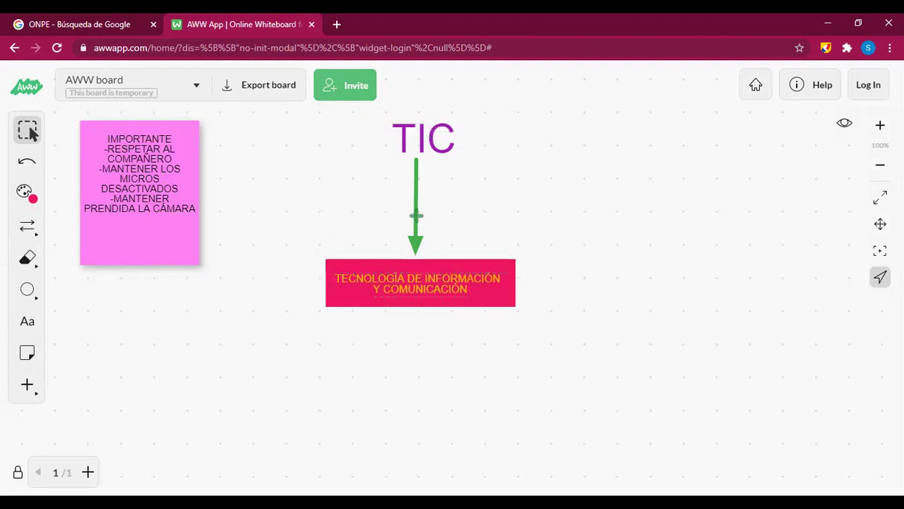
{"action": "left_click", "coordinate": [416, 138]}
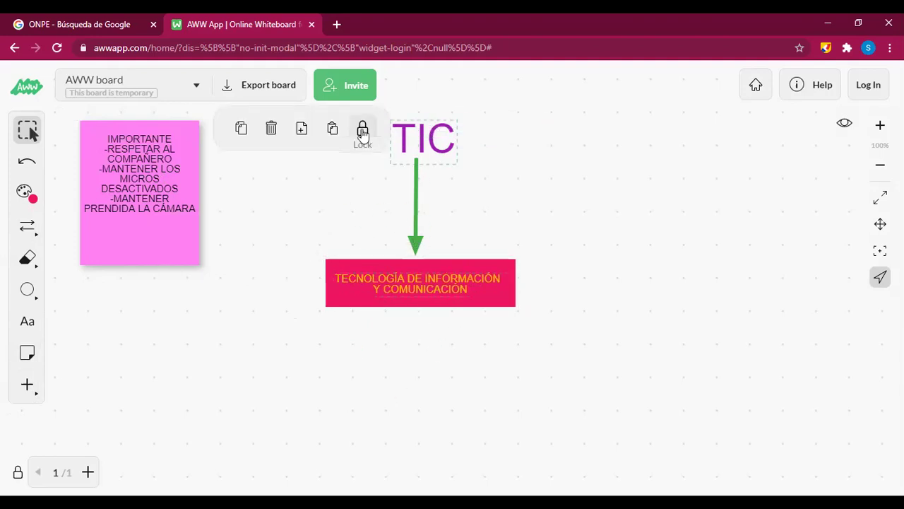
{"action": "left_click_drag", "start_coordinate": [416, 241], "coordinate": [483, 243]}
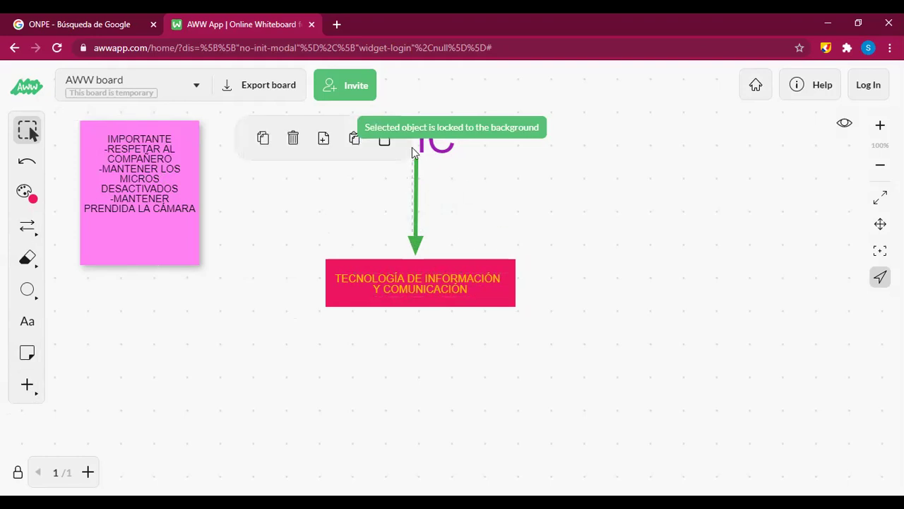
{"action": "left_click", "coordinate": [384, 138]}
{"action": "left_click_drag", "start_coordinate": [405, 217], "coordinate": [457, 304]}
{"action": "left_click", "coordinate": [468, 232]}
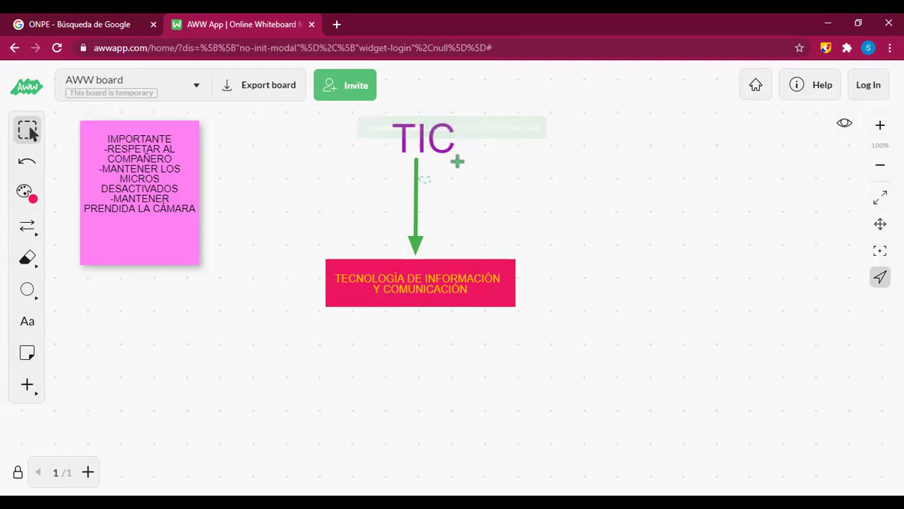
{"action": "left_click", "coordinate": [426, 157]}
{"action": "left_click", "coordinate": [467, 212]}
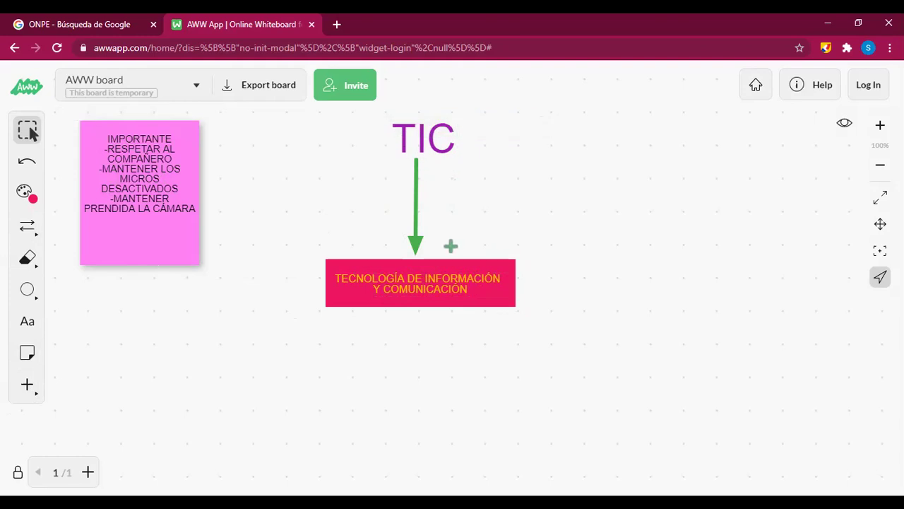
Step: Move the pink post-it note slightly to the left and lock it to the background
{"action": "left_click", "coordinate": [183, 138]}
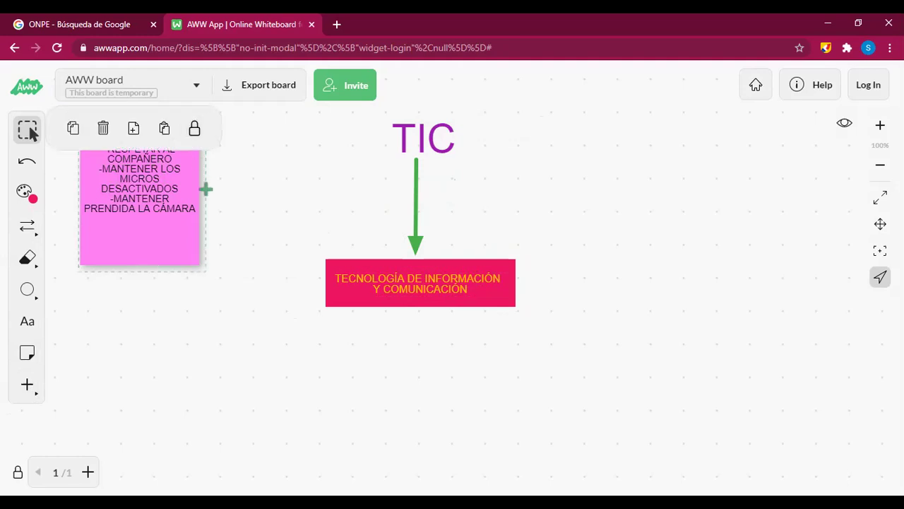
{"action": "left_click_drag", "start_coordinate": [187, 170], "coordinate": [149, 164]}
{"action": "left_click", "coordinate": [194, 128]}
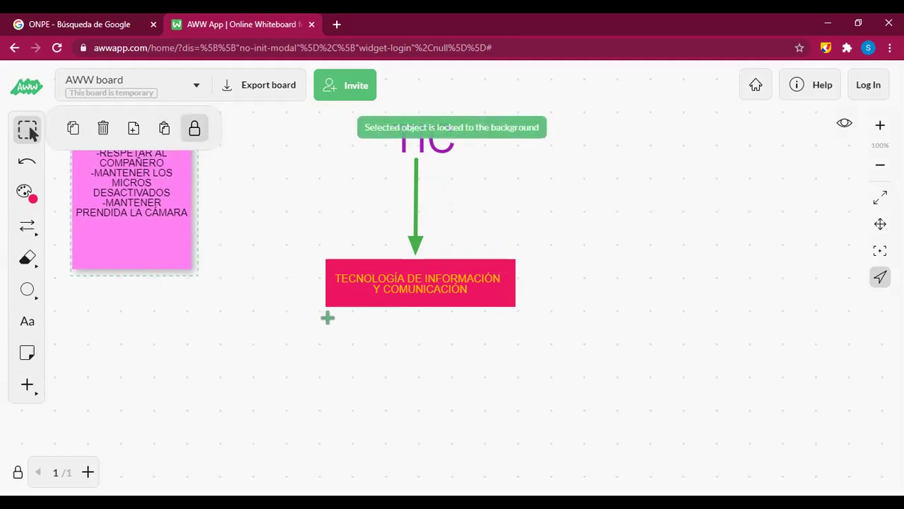
Step: Upload the image Perfil-Normal from the folder "carpeta nueva" and place it to the right of the TIC diagram
{"action": "left_click", "coordinate": [29, 385]}
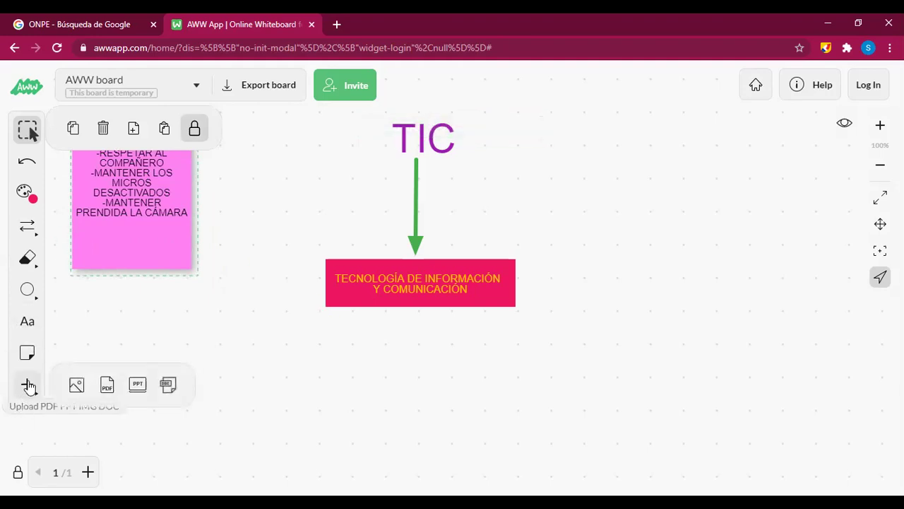
{"action": "left_click", "coordinate": [74, 383]}
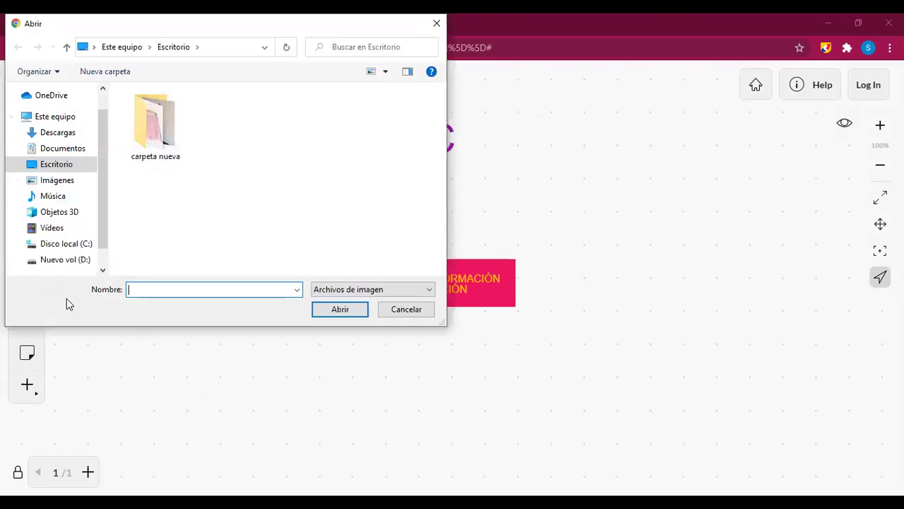
{"action": "double_click", "coordinate": [147, 137]}
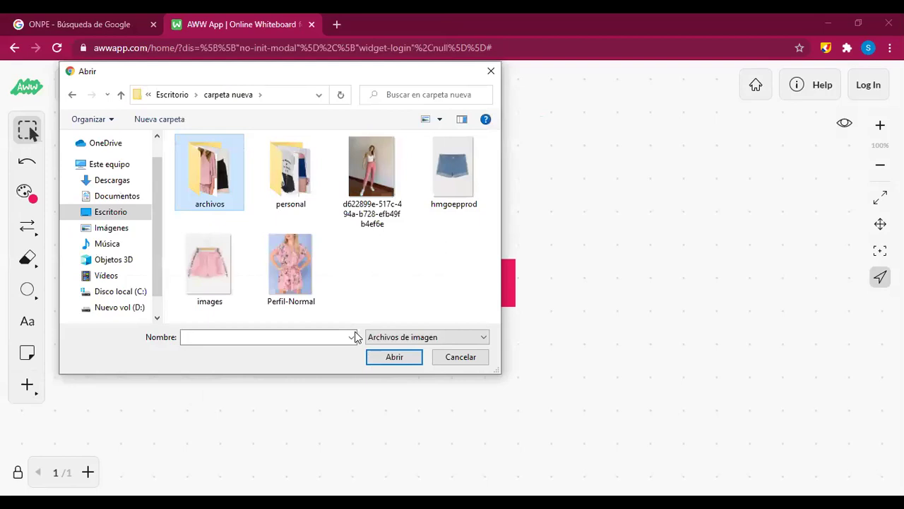
{"action": "left_click", "coordinate": [265, 272]}
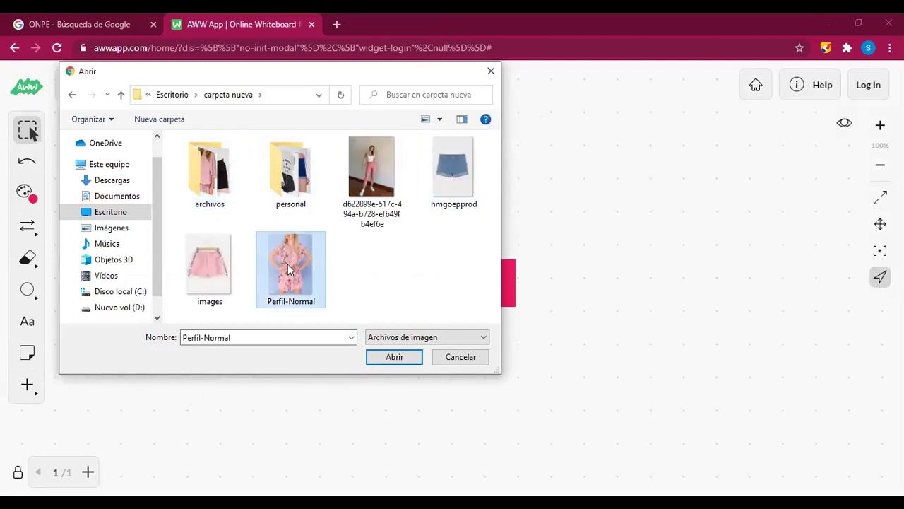
{"action": "left_click", "coordinate": [395, 357]}
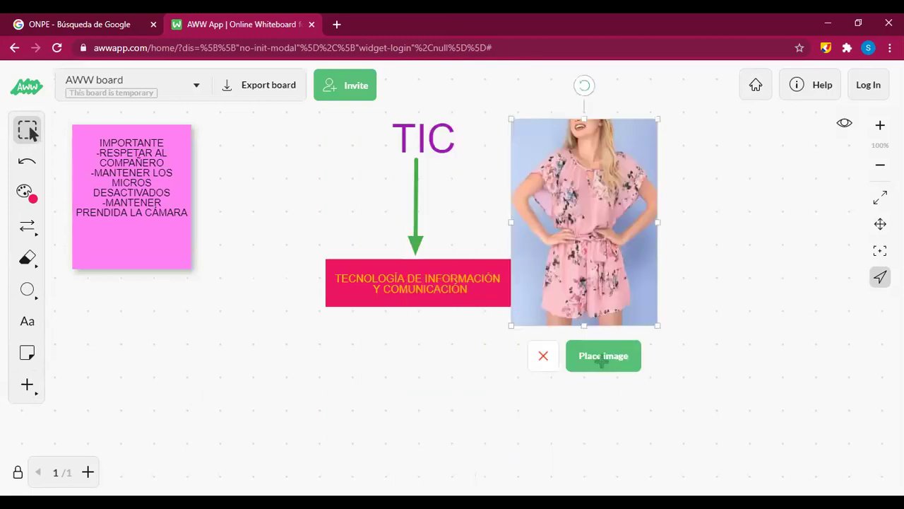
{"action": "left_click", "coordinate": [598, 353]}
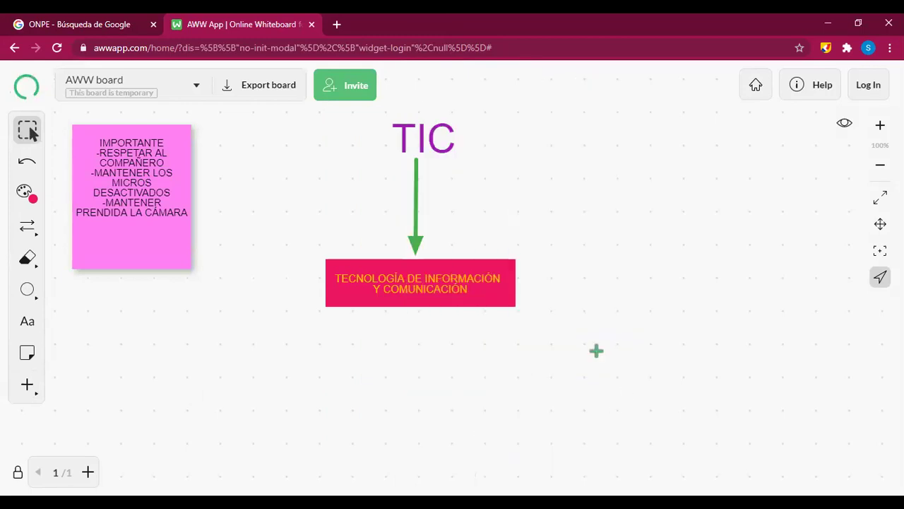
{"action": "left_click", "coordinate": [27, 384]}
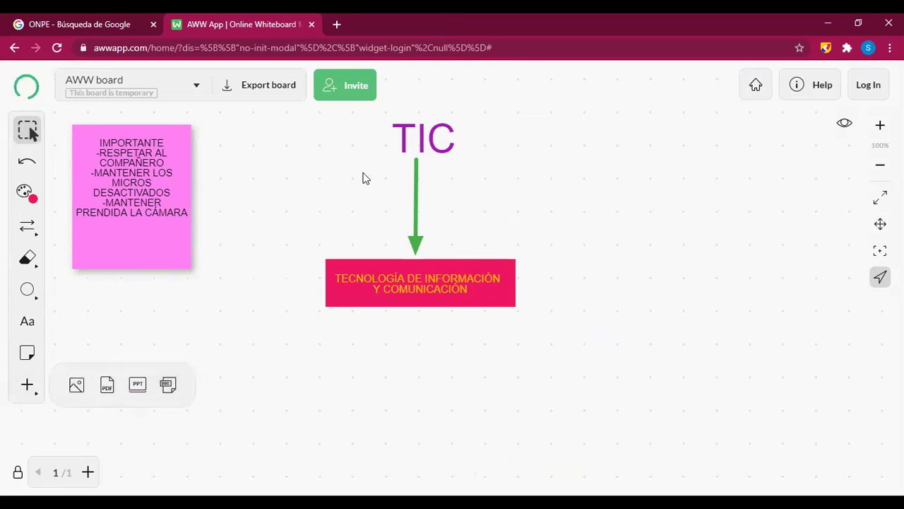
{"action": "left_click", "coordinate": [394, 357]}
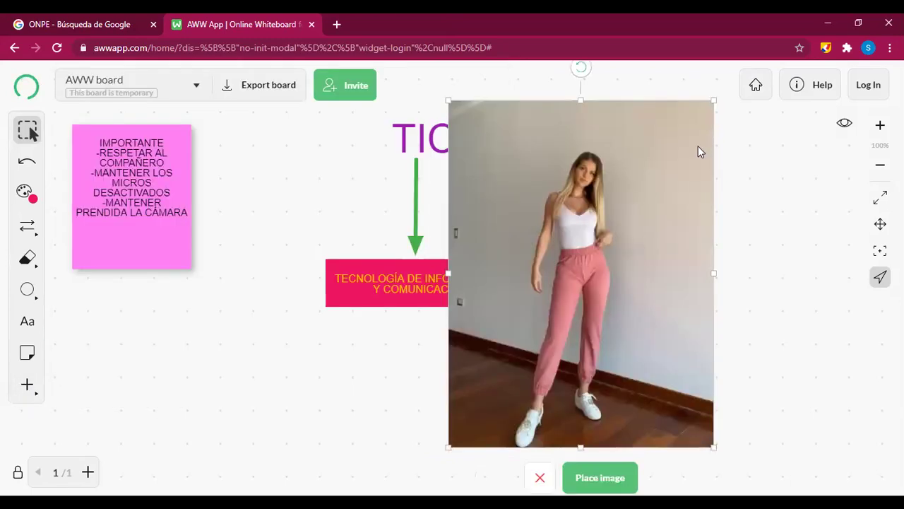
{"action": "left_click_drag", "start_coordinate": [717, 99], "coordinate": [660, 173]}
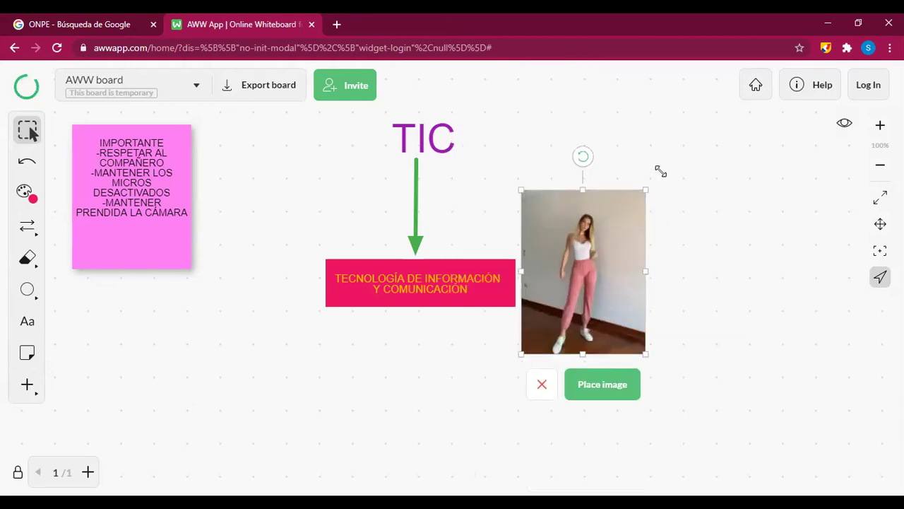
{"action": "left_click_drag", "start_coordinate": [592, 342], "coordinate": [636, 279]}
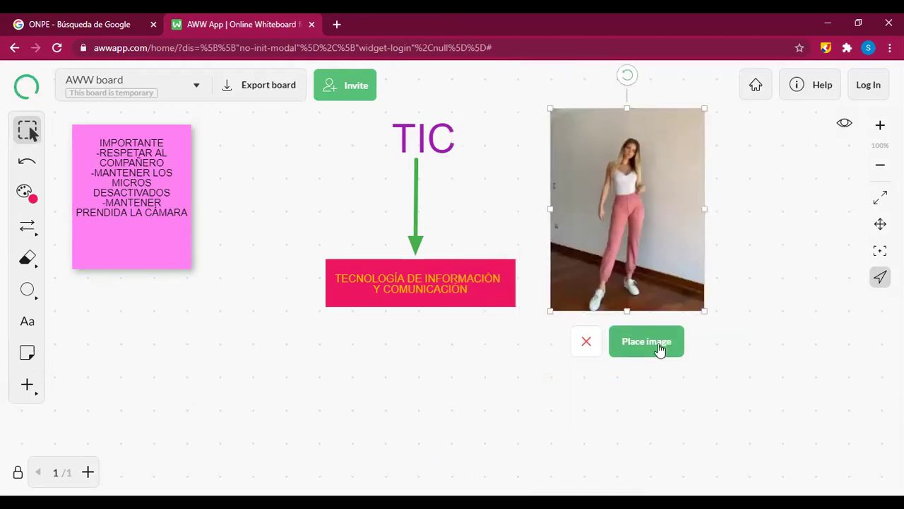
{"action": "left_click", "coordinate": [584, 345]}
Step: Upload the photo d622899e-517c-494a-b728-efb49fb4ef6e from the folder "carpeta nueva" and enlarge it beside the TIC diagram
{"action": "left_click", "coordinate": [27, 387]}
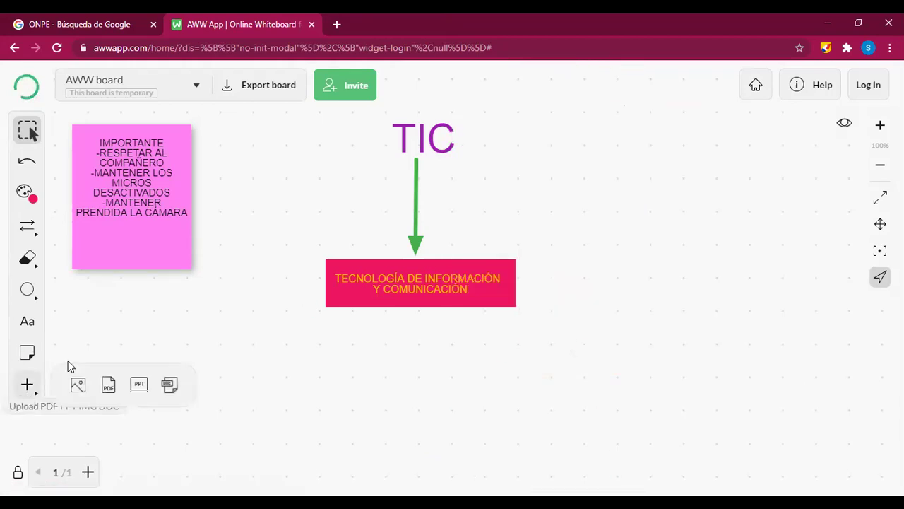
{"action": "left_click", "coordinate": [88, 386]}
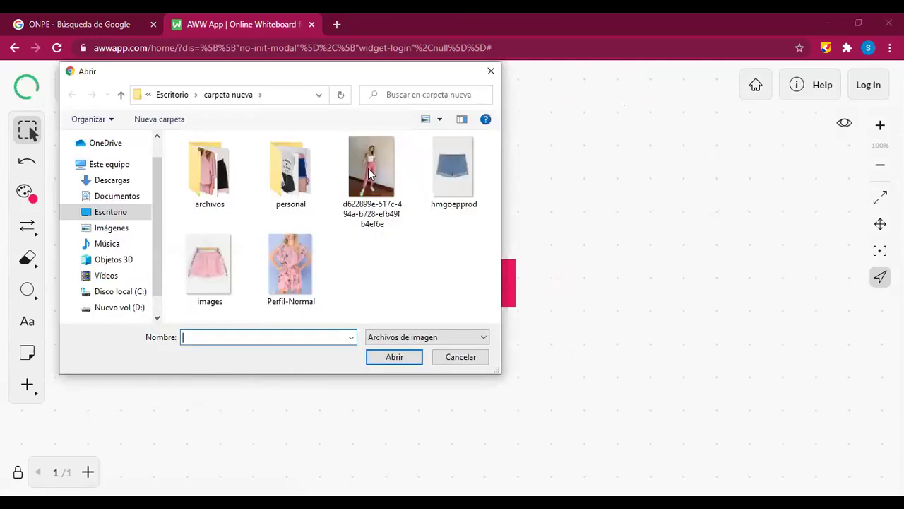
{"action": "left_click", "coordinate": [373, 173]}
{"action": "left_click", "coordinate": [394, 357]}
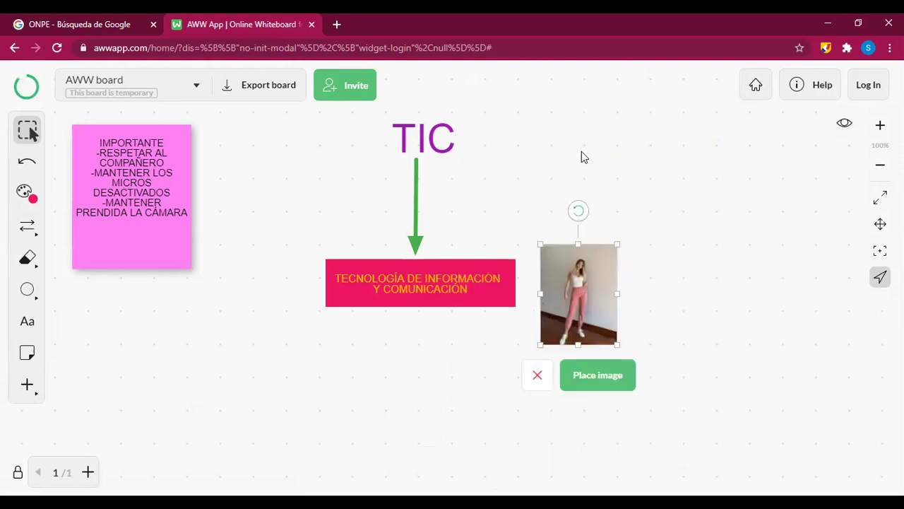
{"action": "left_click_drag", "start_coordinate": [610, 200], "coordinate": [662, 247]}
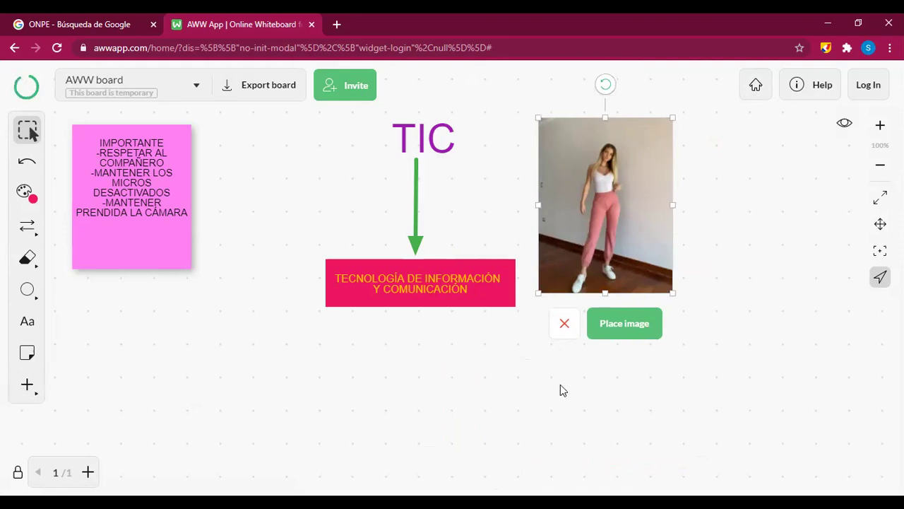
Step: Rotate the new photo slightly, move it to the right of the Perfil-Normal image and place it on the board
{"action": "left_click_drag", "start_coordinate": [606, 85], "coordinate": [709, 248]}
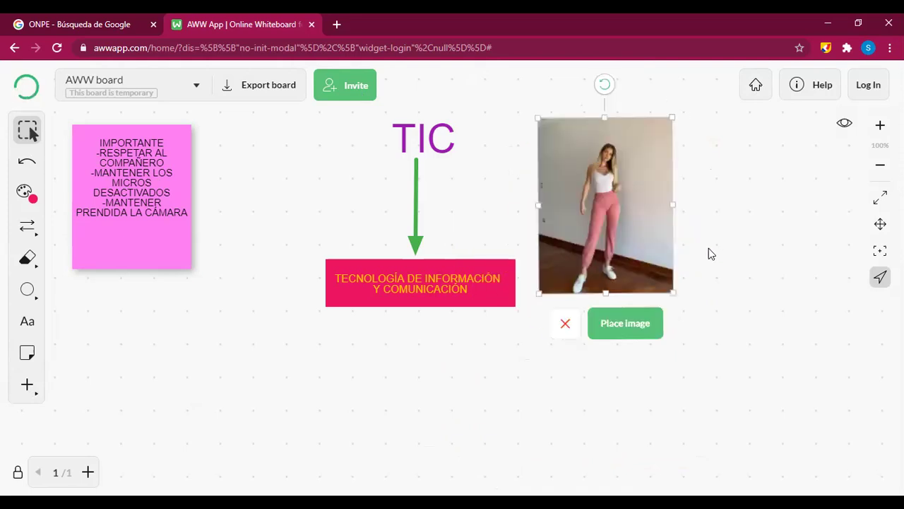
{"action": "left_click_drag", "start_coordinate": [665, 221], "coordinate": [641, 226]}
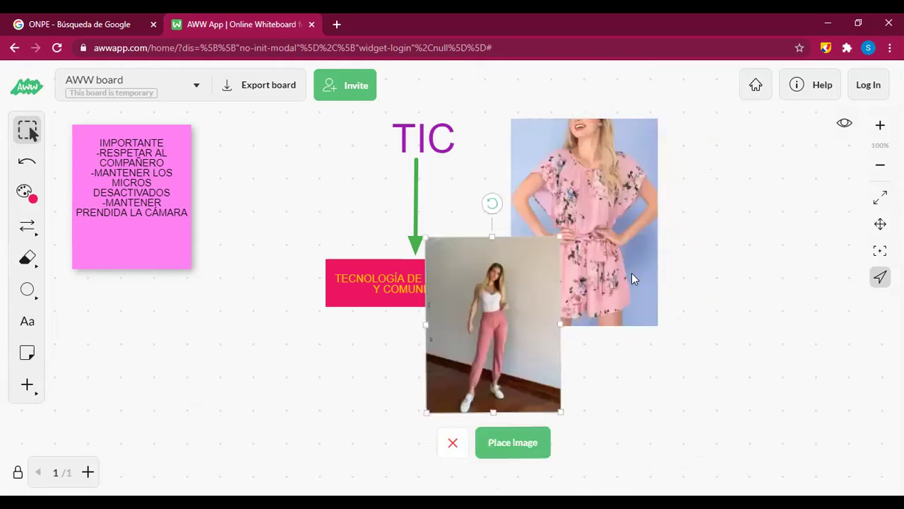
{"action": "left_click_drag", "start_coordinate": [632, 277], "coordinate": [744, 296]}
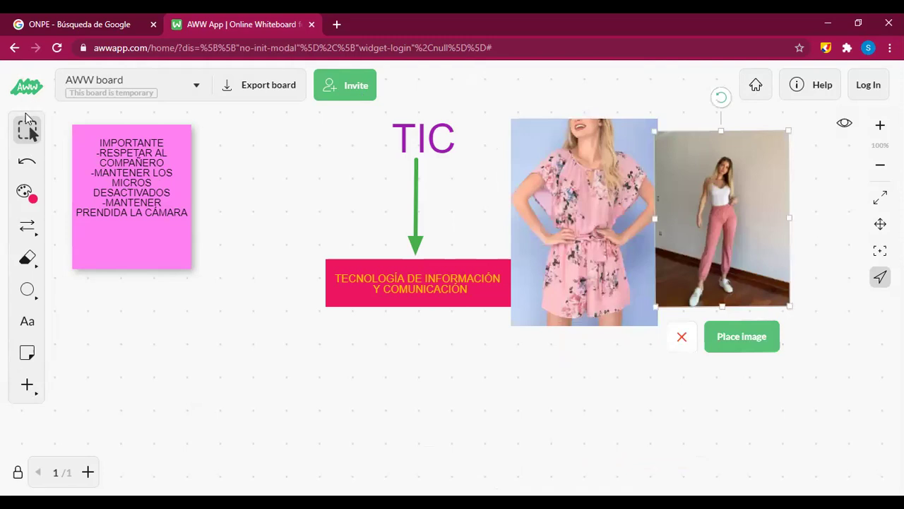
{"action": "left_click_drag", "start_coordinate": [664, 209], "coordinate": [617, 226]}
{"action": "left_click", "coordinate": [714, 340]}
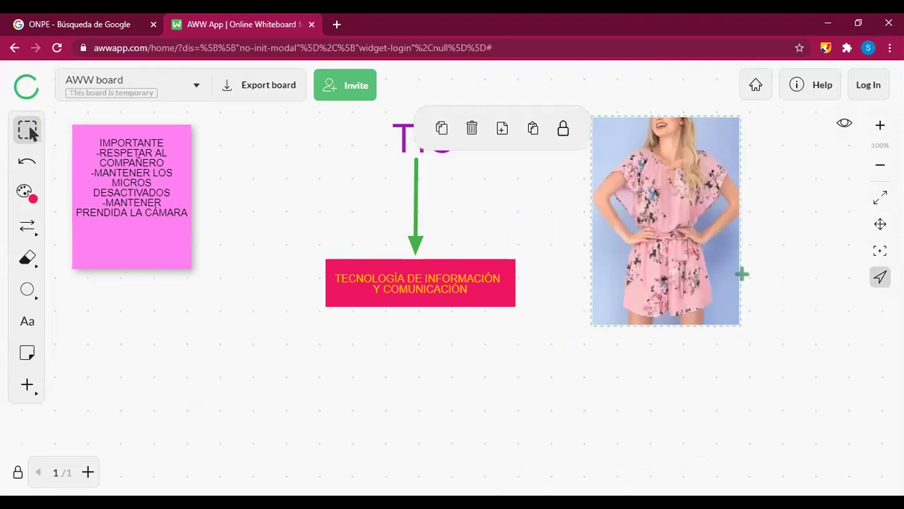
Step: Delete the photo of the woman in pink trousers and reposition the Perfil-Normal image to the right of the TIC diagram
{"action": "left_click_drag", "start_coordinate": [664, 203], "coordinate": [630, 226]}
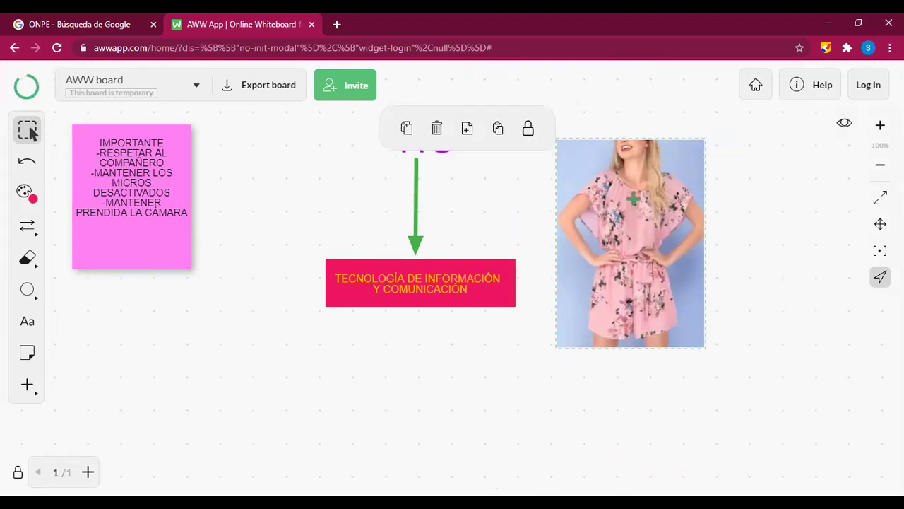
{"action": "left_click_drag", "start_coordinate": [721, 214], "coordinate": [754, 234]}
{"action": "key", "text": "Delete"}
{"action": "left_click_drag", "start_coordinate": [689, 213], "coordinate": [687, 188]}
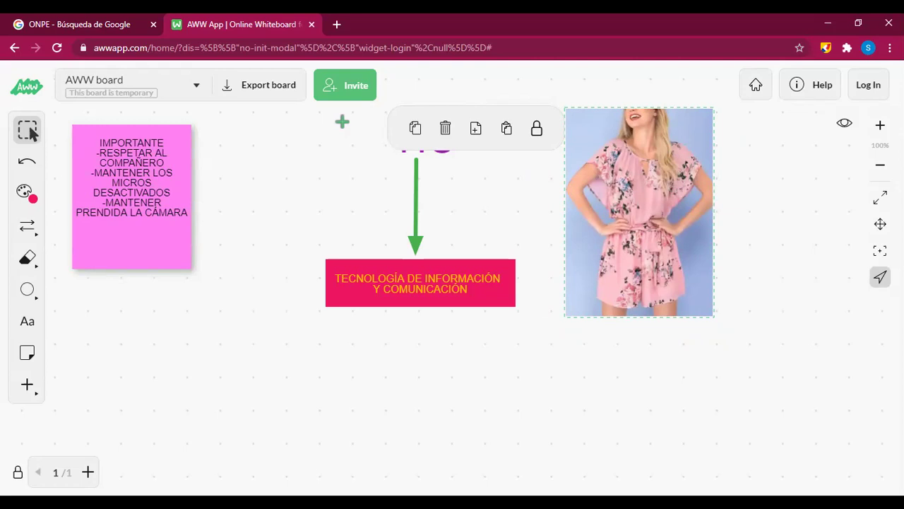
Step: Lock the Perfil-Normal image to the background and deselect it
{"action": "left_click", "coordinate": [815, 272]}
{"action": "scroll", "coordinate": [652, 283], "scroll_direction": "up", "scroll_amount": 2}
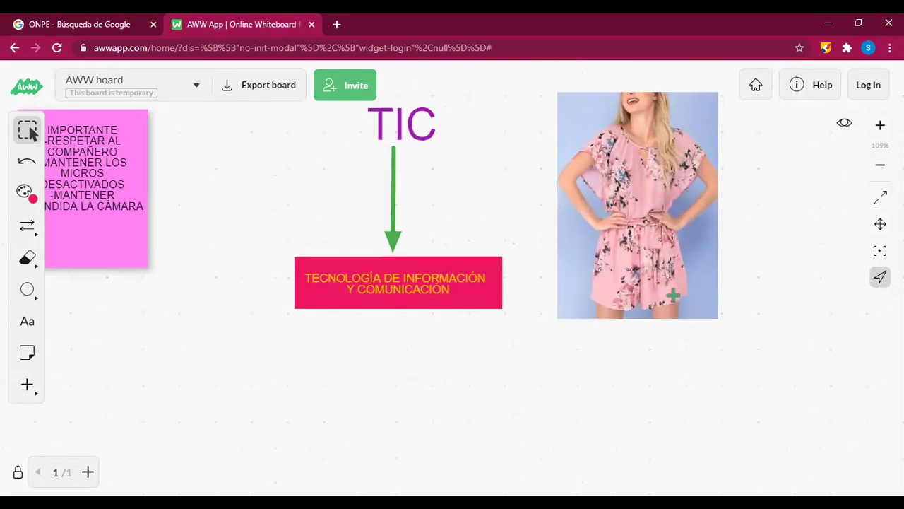
{"action": "scroll", "coordinate": [673, 295], "scroll_direction": "down", "scroll_amount": 2}
{"action": "left_click", "coordinate": [657, 205]}
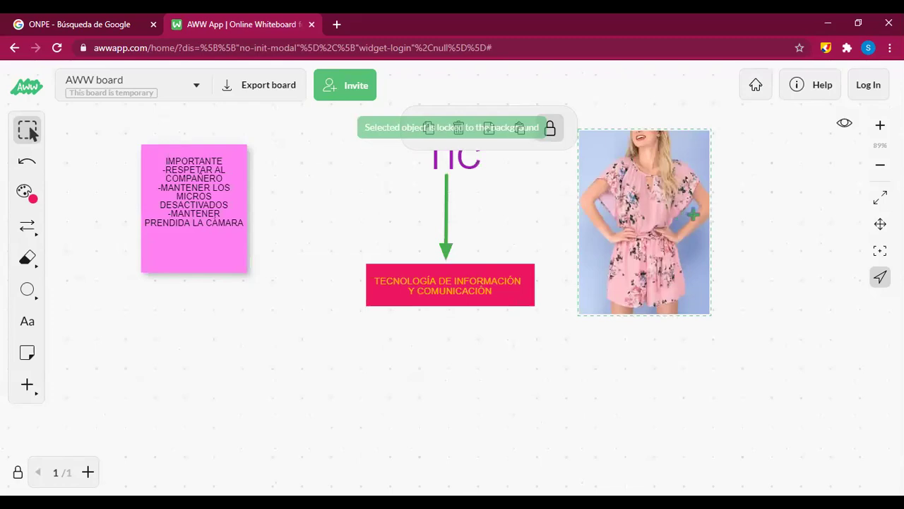
{"action": "left_click", "coordinate": [735, 216]}
Step: Try to upload a PDF, follow the Explore Miro offer and dismiss its pop-up on the new blank AWW board
{"action": "left_click", "coordinate": [25, 387]}
{"action": "left_click", "coordinate": [105, 383]}
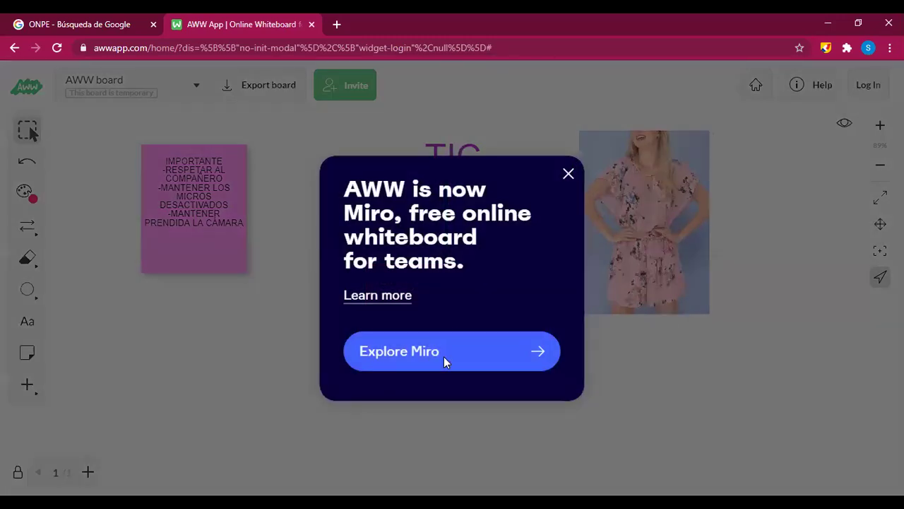
{"action": "left_click", "coordinate": [444, 360]}
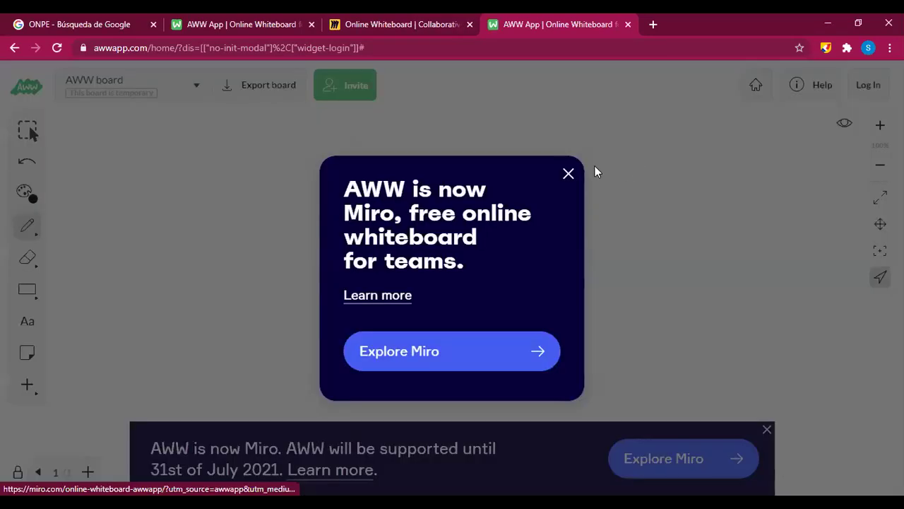
{"action": "left_click", "coordinate": [613, 124]}
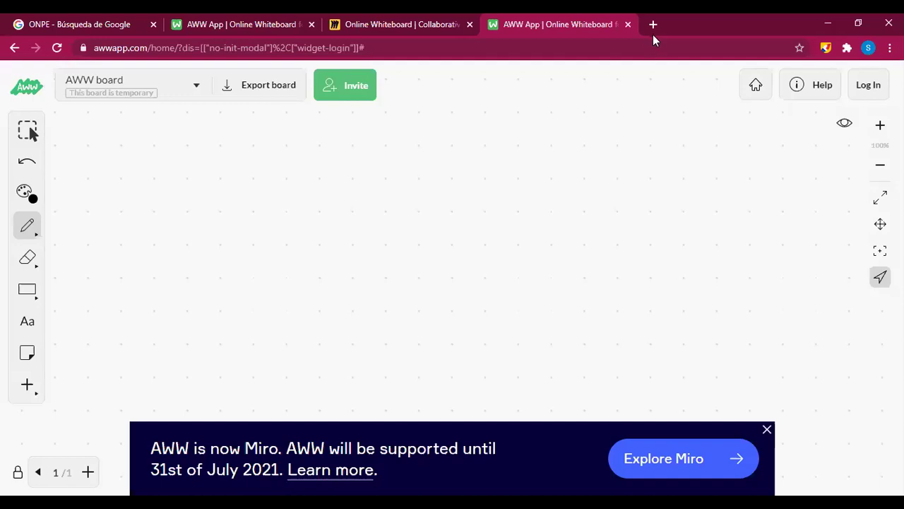
Step: Translate the blank AWW board page into Spanish and dismiss the Miro support banner
{"action": "left_click", "coordinate": [651, 26]}
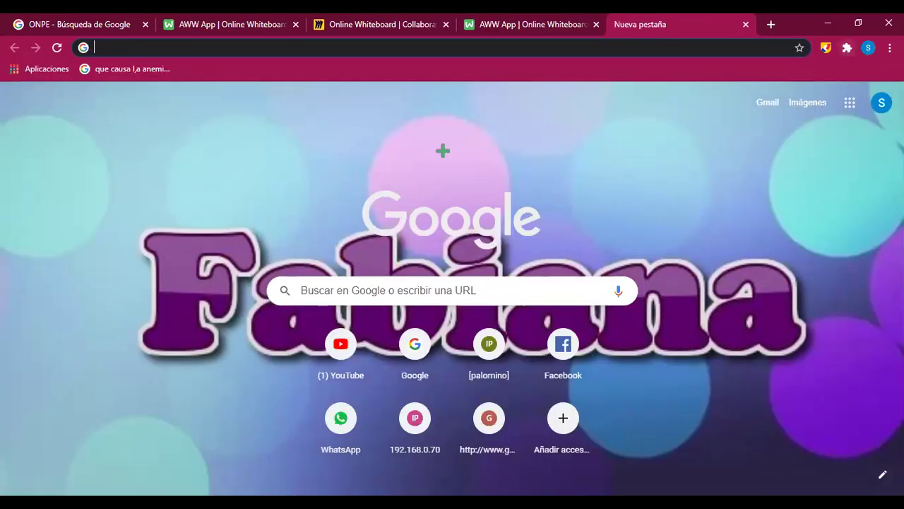
{"action": "key", "text": "ctrl+shift+Tab"}
{"action": "right_click", "coordinate": [689, 434]}
{"action": "left_click", "coordinate": [694, 387]}
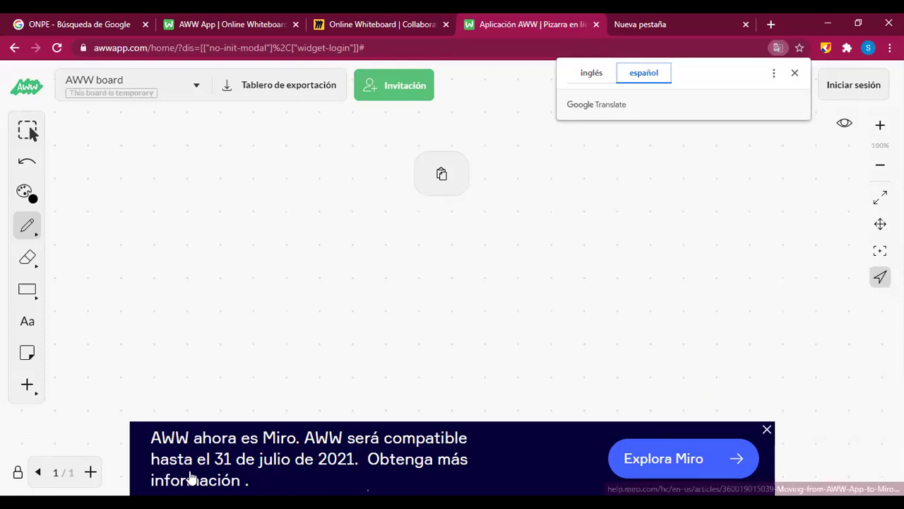
{"action": "left_click", "coordinate": [768, 430]}
Step: Try to upload a PPT on the blank board and follow the Explore Miro offer to the Miro sign-up page
{"action": "left_click", "coordinate": [28, 385]}
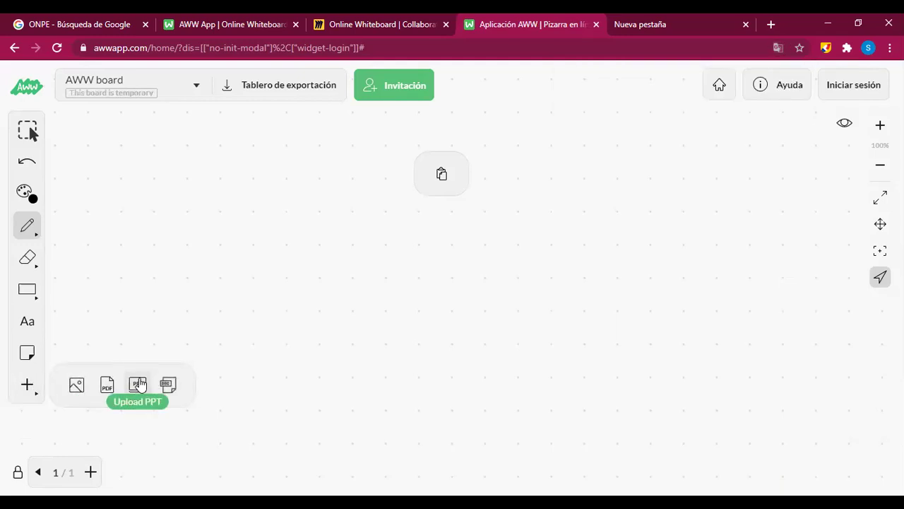
{"action": "left_click", "coordinate": [138, 384]}
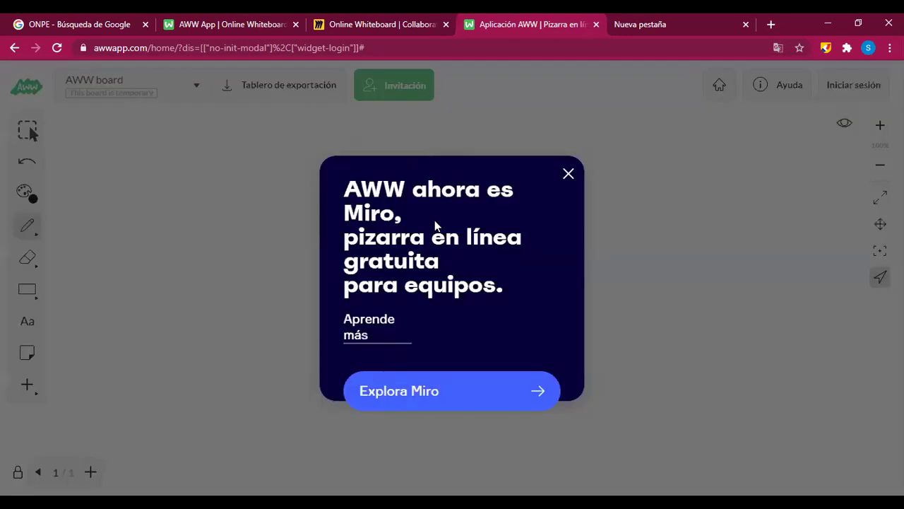
{"action": "left_click", "coordinate": [420, 394]}
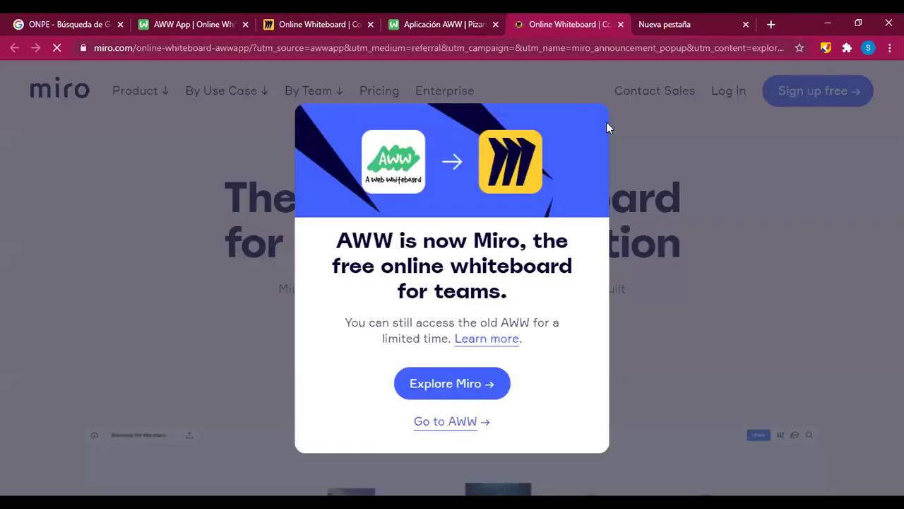
{"action": "left_click", "coordinate": [467, 392]}
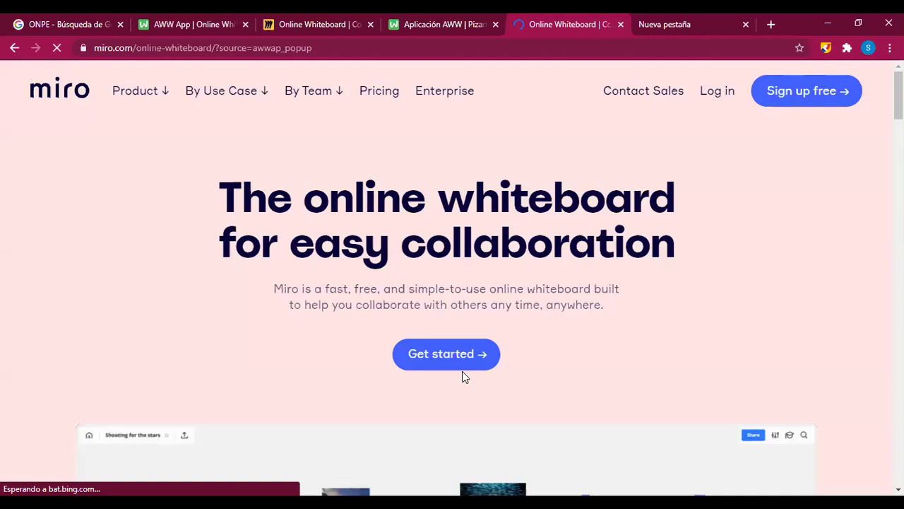
{"action": "left_click", "coordinate": [462, 368]}
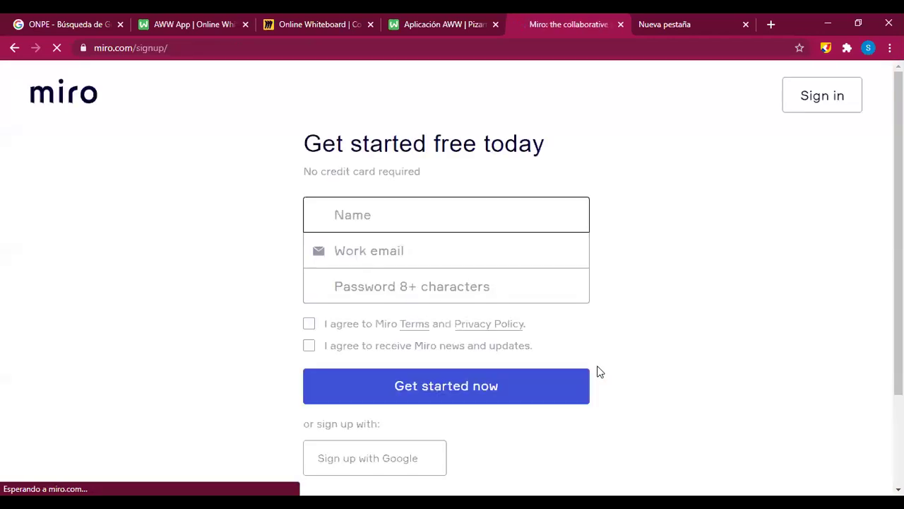
Step: Close the Miro pages and the blank AWW board, return to the TIC board and dismiss its Miro pop-up
{"action": "left_click", "coordinate": [619, 24]}
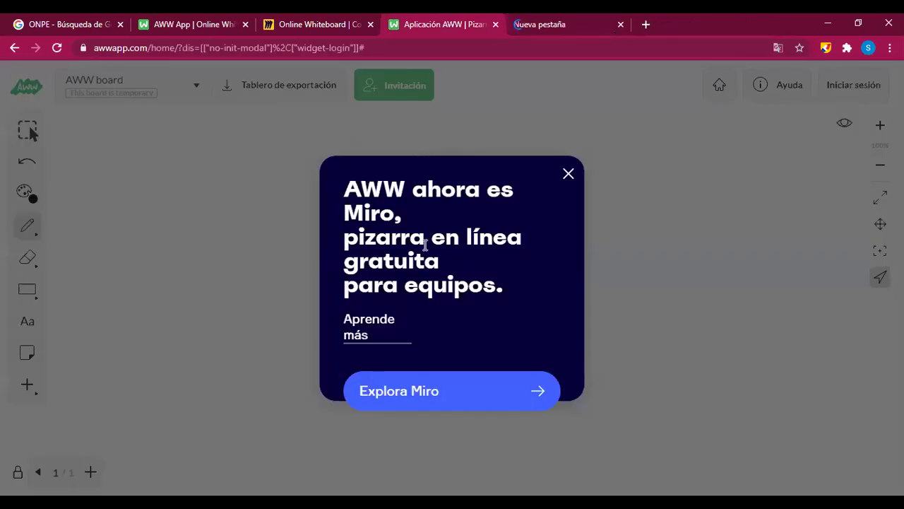
{"action": "left_click", "coordinate": [367, 326]}
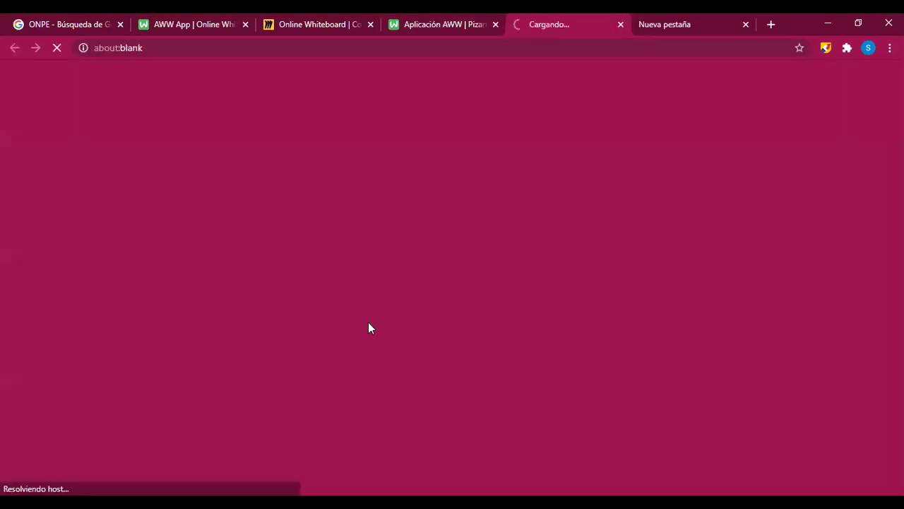
{"action": "left_click", "coordinate": [619, 25]}
{"action": "left_click", "coordinate": [569, 174]}
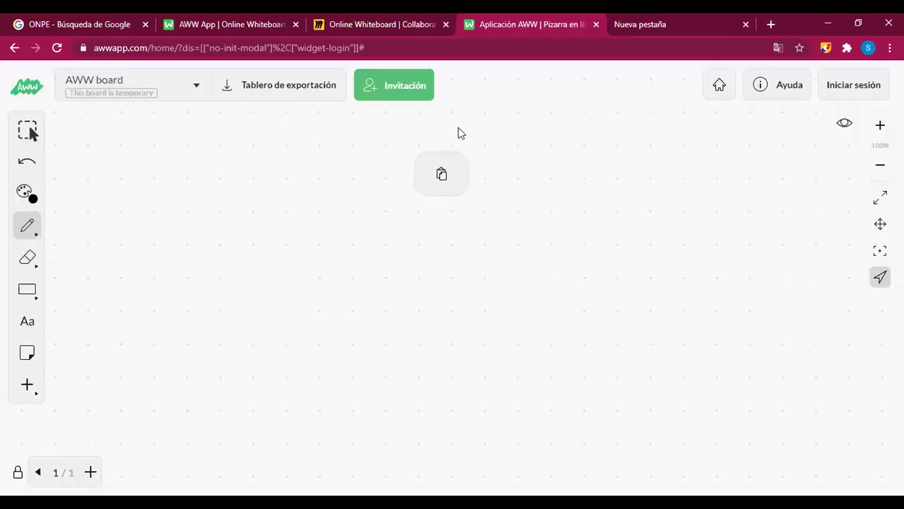
{"action": "left_click", "coordinate": [446, 24]}
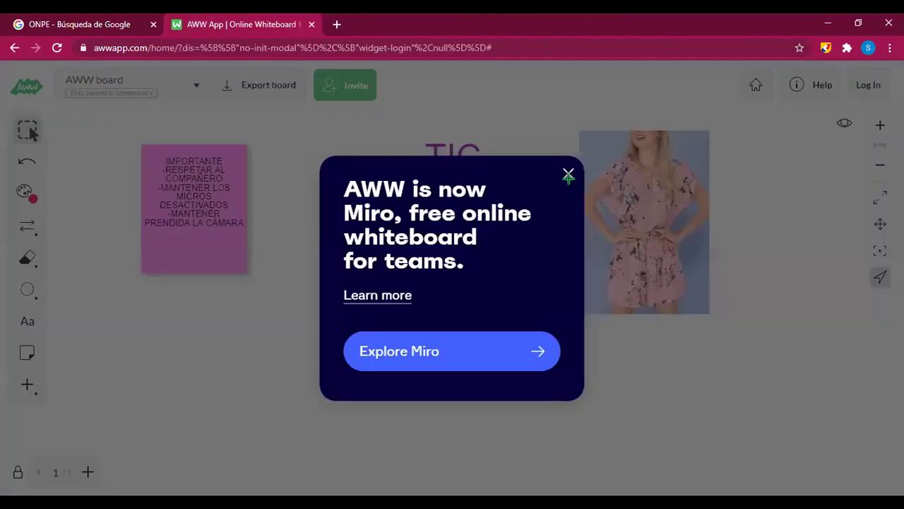
{"action": "left_click", "coordinate": [569, 175]}
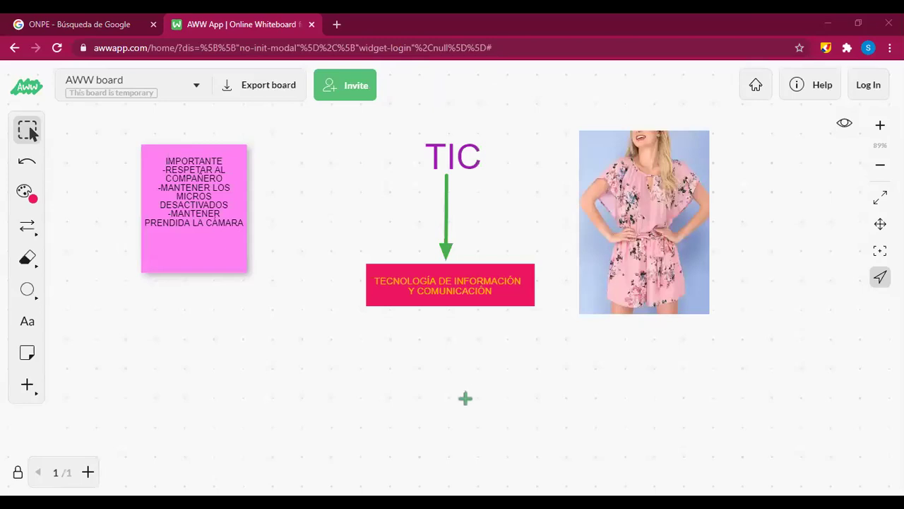
Step: Upload the pink shorts picture "images" from the folder "carpeta nueva" and move it between the TIC diagram and the dress photo
{"action": "left_click", "coordinate": [642, 233]}
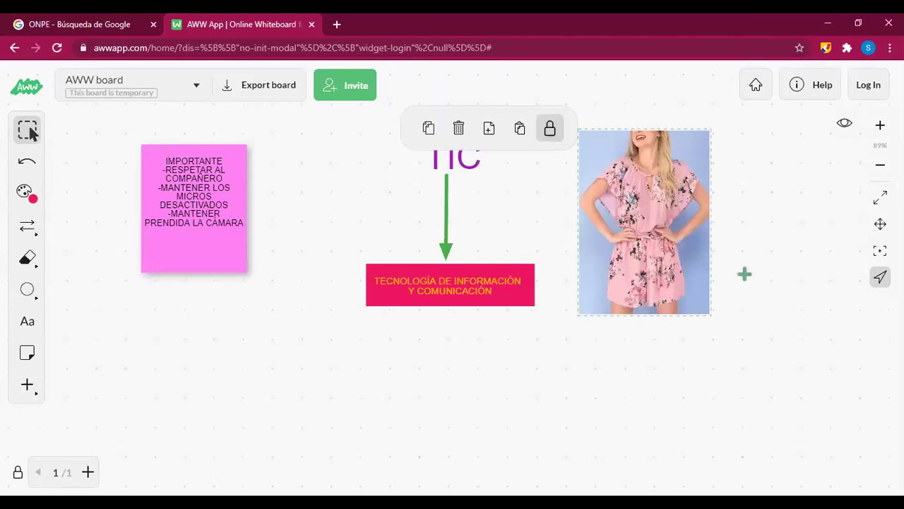
{"action": "left_click", "coordinate": [757, 211]}
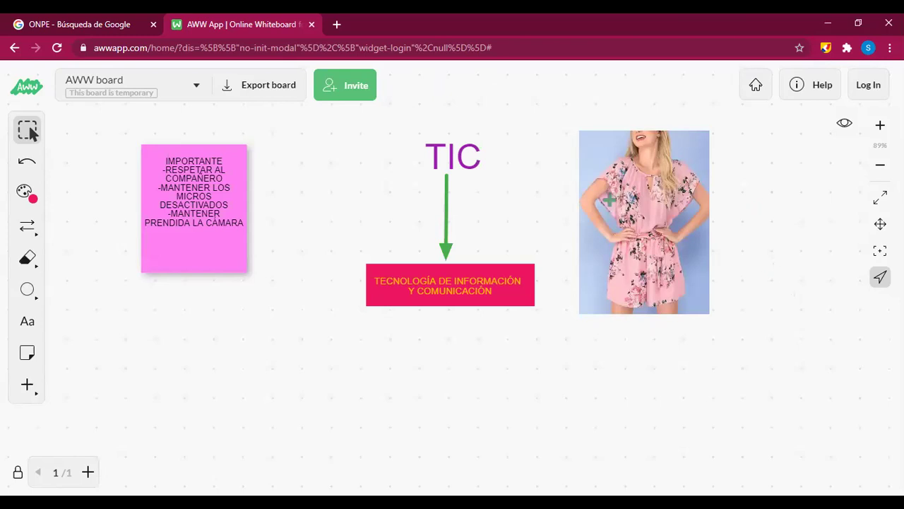
{"action": "mouse_move", "coordinate": [21, 388]}
{"action": "type", "text": "imagen"}
{"action": "left_click", "coordinate": [381, 358]}
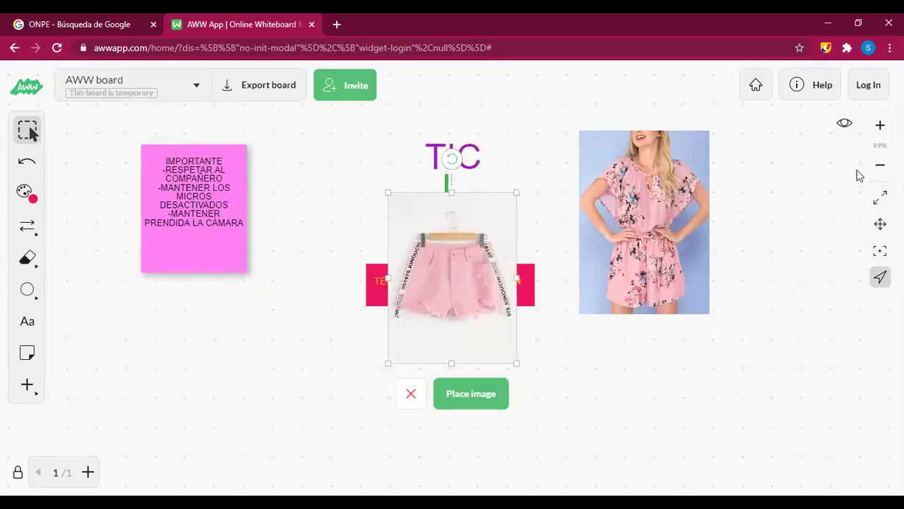
{"action": "left_click_drag", "start_coordinate": [489, 353], "coordinate": [575, 285]}
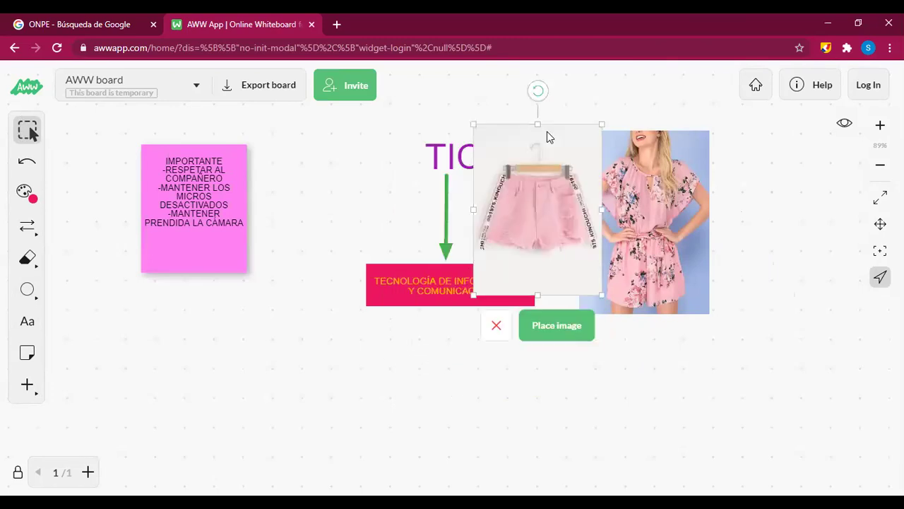
Step: Translate the TIC board page into Spanish and place the pink shorts image on the board
{"action": "right_click", "coordinate": [528, 203]}
{"action": "left_click", "coordinate": [622, 348]}
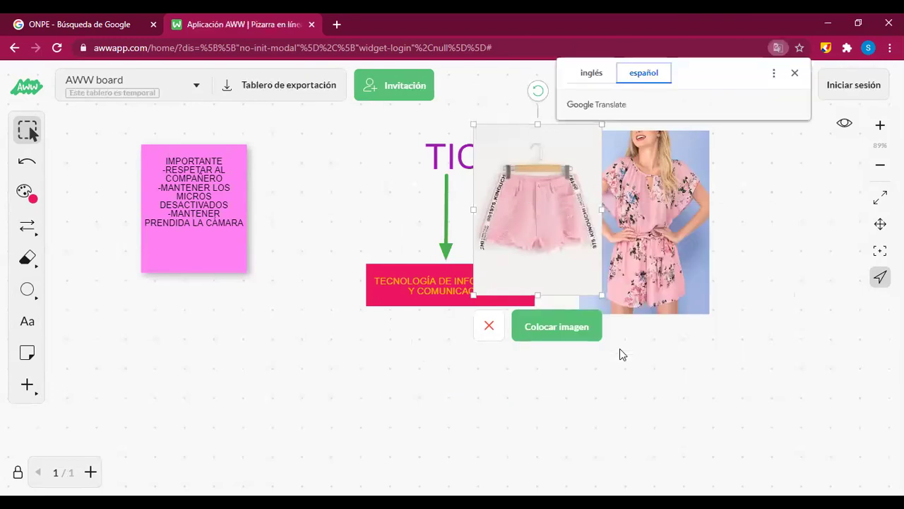
{"action": "left_click", "coordinate": [598, 336]}
{"action": "left_click", "coordinate": [541, 305]}
{"action": "left_click", "coordinate": [512, 365]}
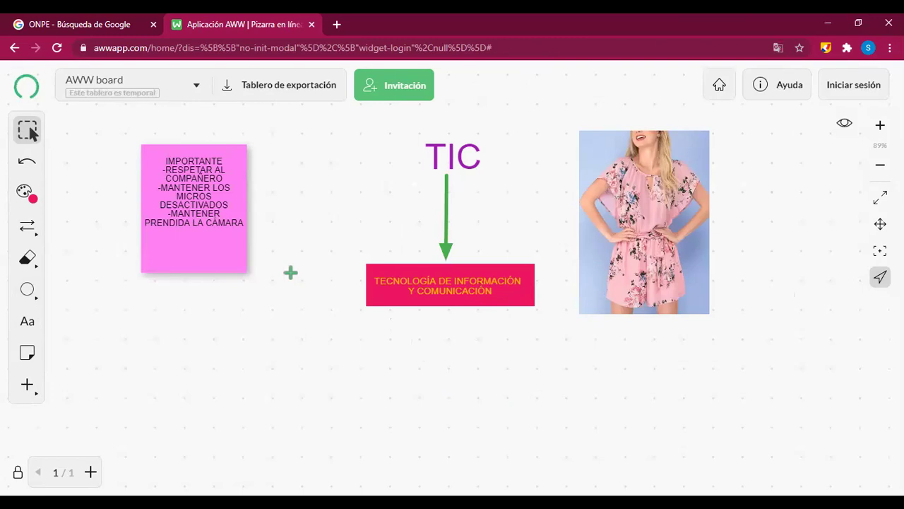
Step: Move the pink shorts image to the right of the dress photo and delete it
{"action": "left_click_drag", "start_coordinate": [665, 372], "coordinate": [815, 224]}
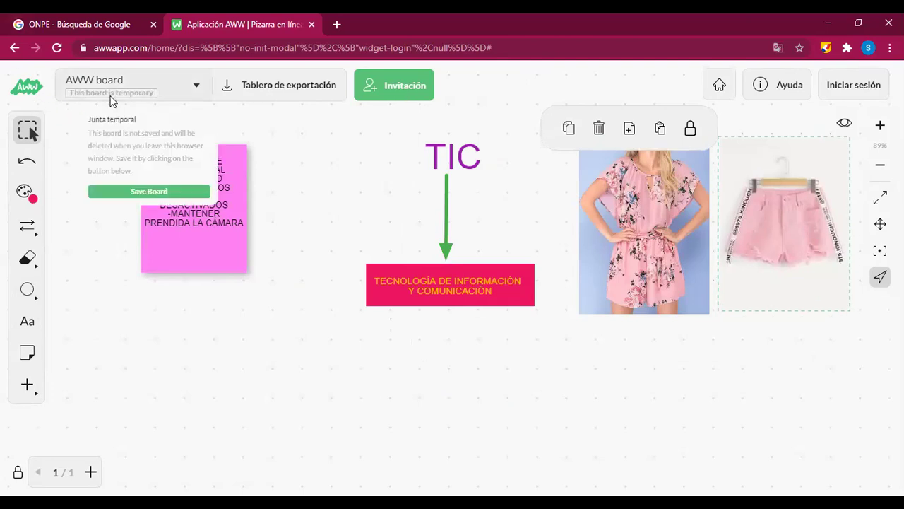
{"action": "left_click_drag", "start_coordinate": [770, 204], "coordinate": [377, 177]}
{"action": "key", "text": "Delete"}
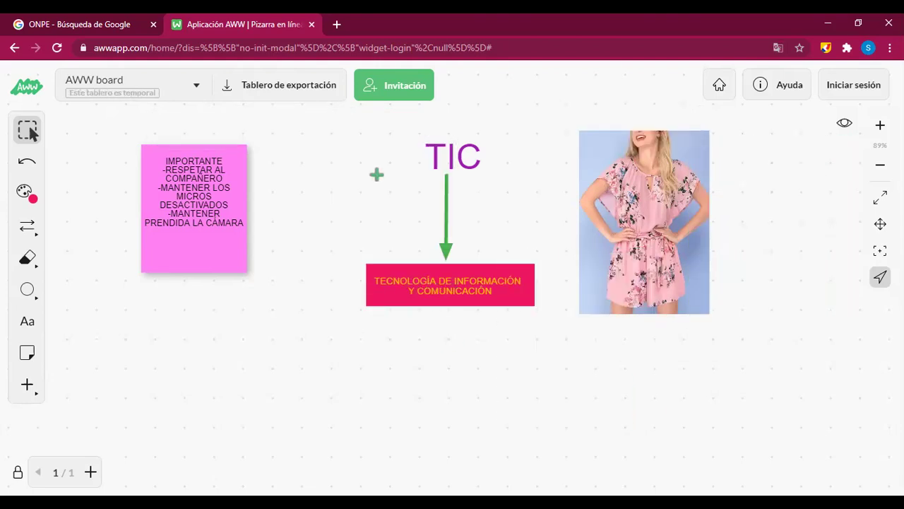
Step: Upload the floral dress picture from the "archivos" folder inside "carpeta nueva" and place it on the board
{"action": "left_click", "coordinate": [27, 384]}
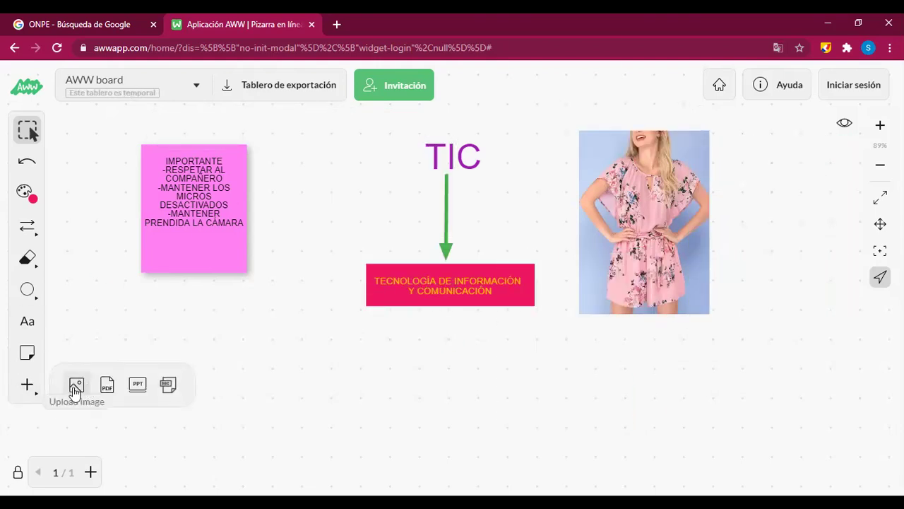
{"action": "left_click", "coordinate": [77, 386]}
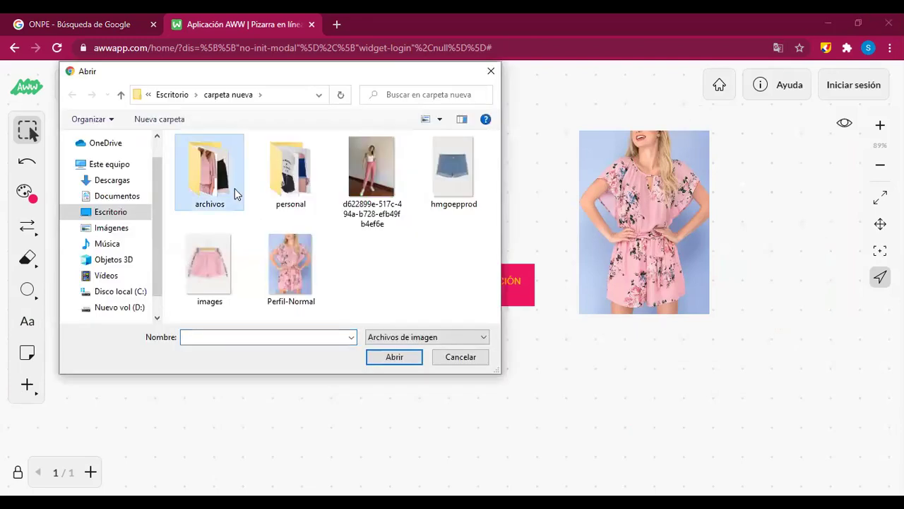
{"action": "double_click", "coordinate": [233, 186]}
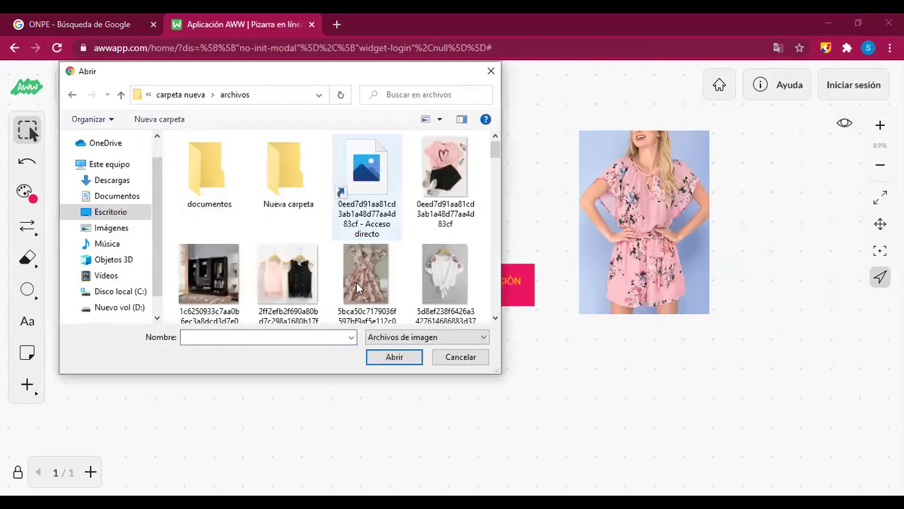
{"action": "left_click", "coordinate": [394, 356]}
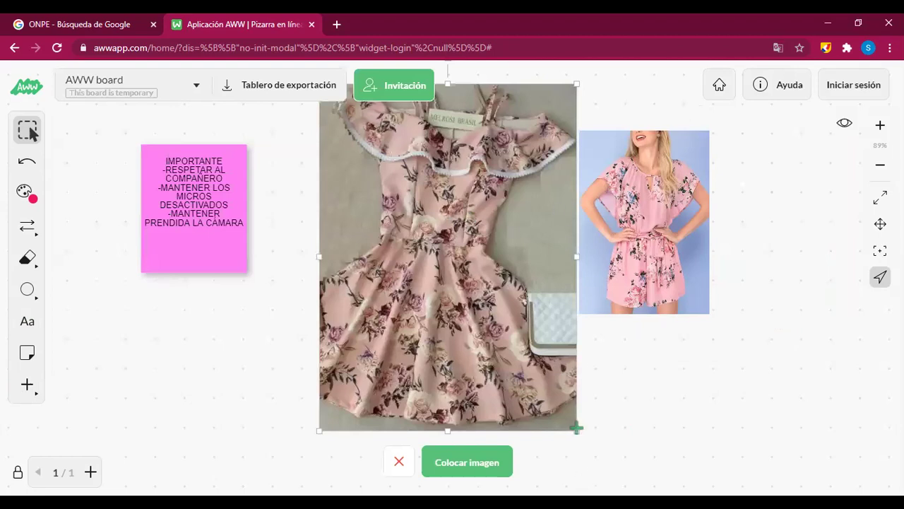
{"action": "key", "text": "Return"}
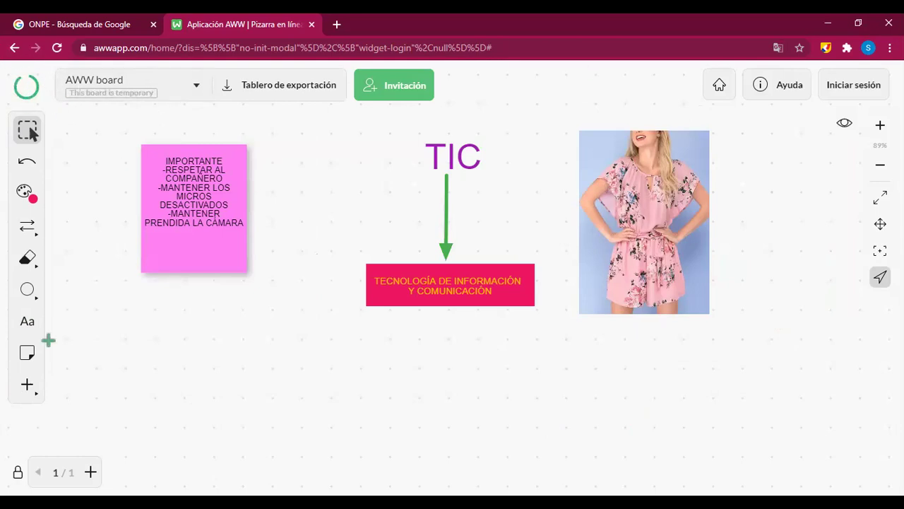
Step: Move the large floral dress image over the photo of the woman in pink and delete it
{"action": "left_click_drag", "start_coordinate": [529, 358], "coordinate": [604, 378]}
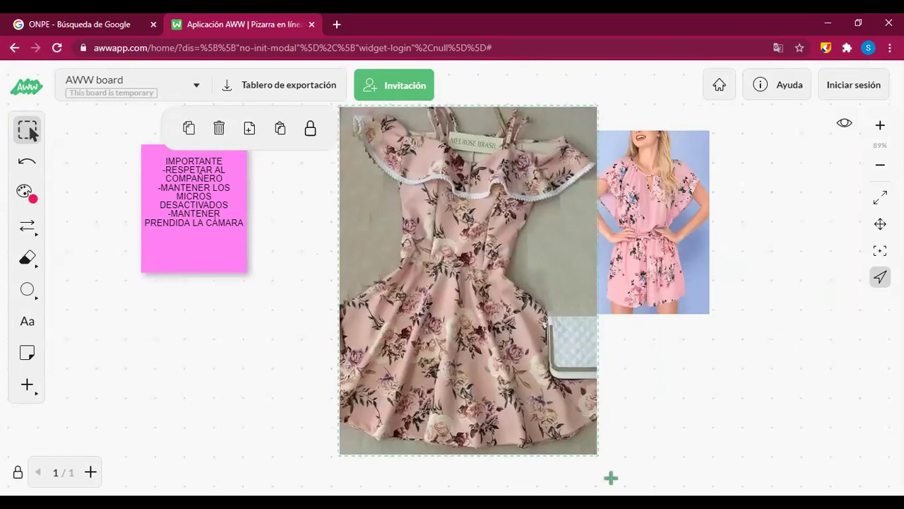
{"action": "left_click_drag", "start_coordinate": [449, 253], "coordinate": [616, 289]}
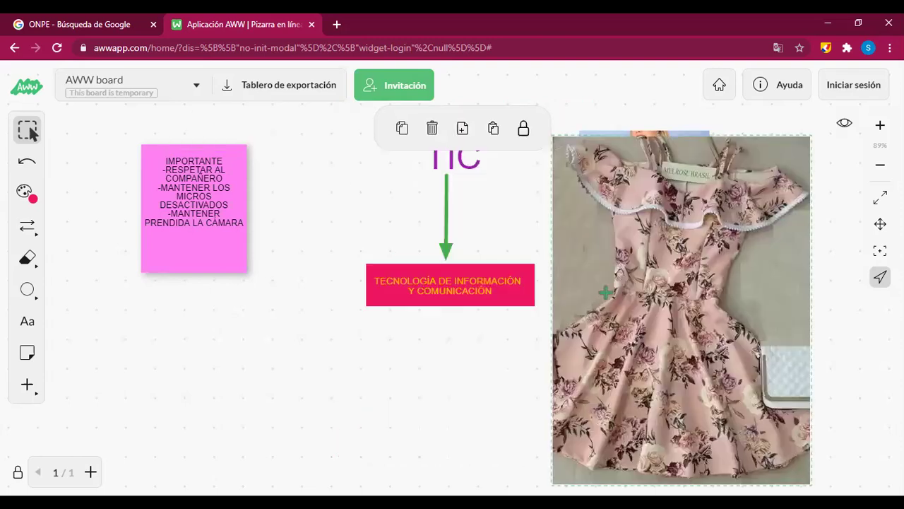
{"action": "key", "text": "Delete"}
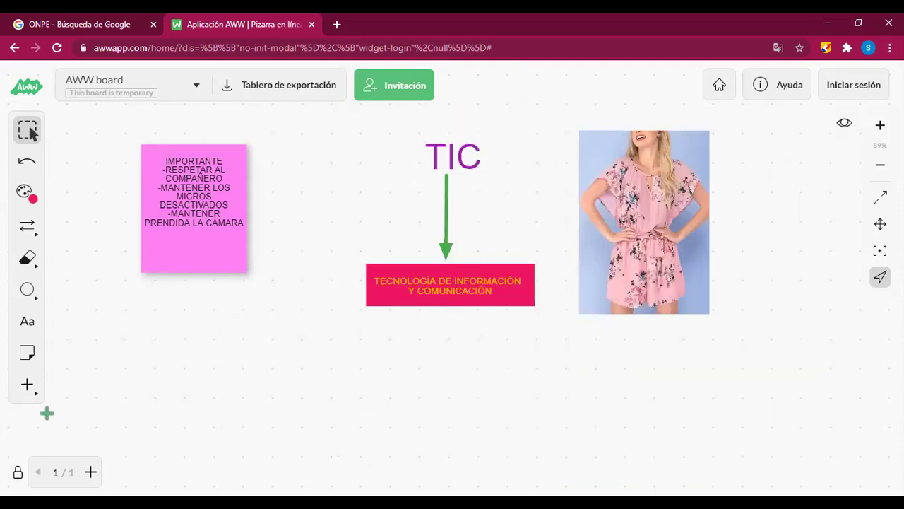
Step: Upload the black wardrobe picture from the "archivos" folder, shrink it and place it to the right of the woman's photo
{"action": "left_click", "coordinate": [26, 384]}
{"action": "left_click", "coordinate": [73, 383]}
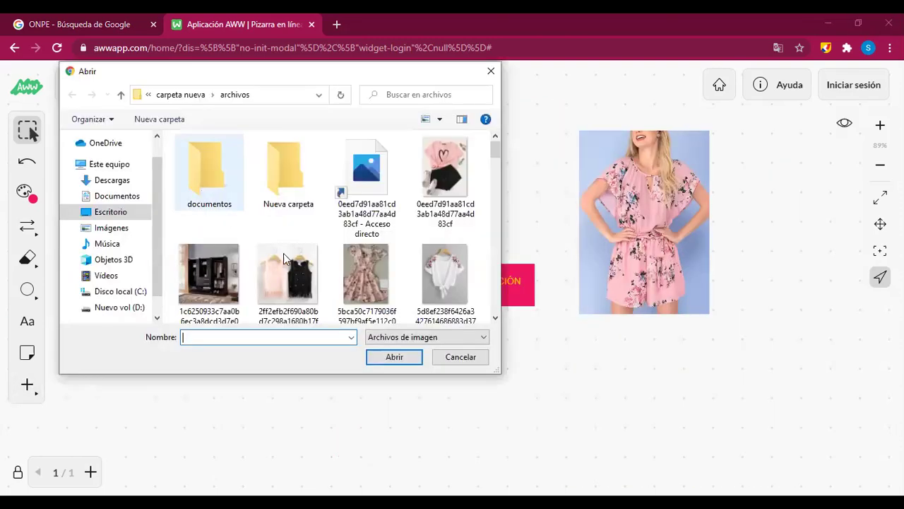
{"action": "left_click", "coordinate": [397, 357]}
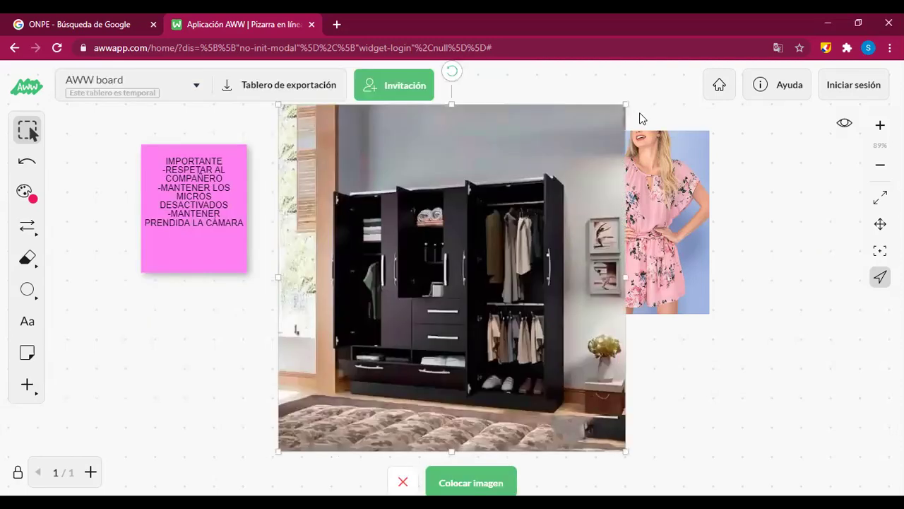
{"action": "left_click_drag", "start_coordinate": [625, 104], "coordinate": [543, 163]}
{"action": "left_click_drag", "start_coordinate": [491, 227], "coordinate": [805, 188]}
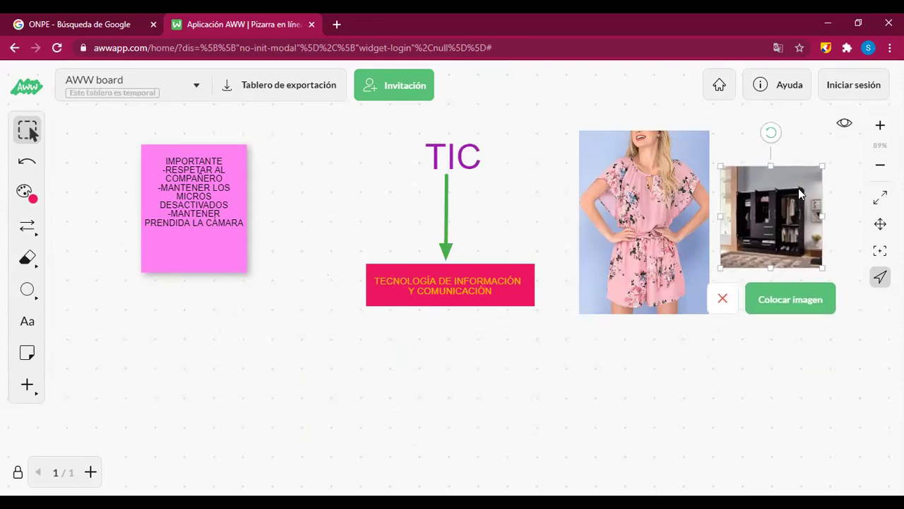
{"action": "left_click", "coordinate": [784, 298]}
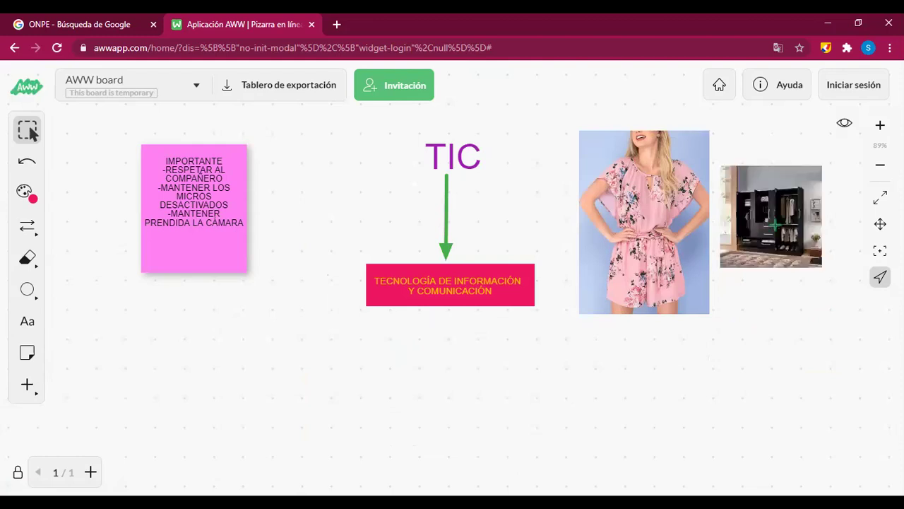
Step: Shift the wardrobe image slightly downward beside the woman's photo
{"action": "left_click", "coordinate": [775, 225]}
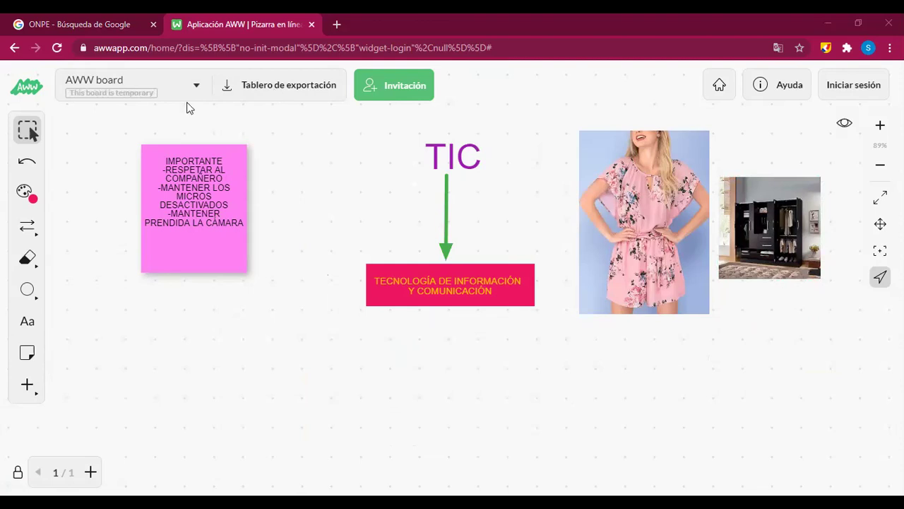
{"action": "left_click", "coordinate": [678, 263]}
{"action": "left_click", "coordinate": [809, 261]}
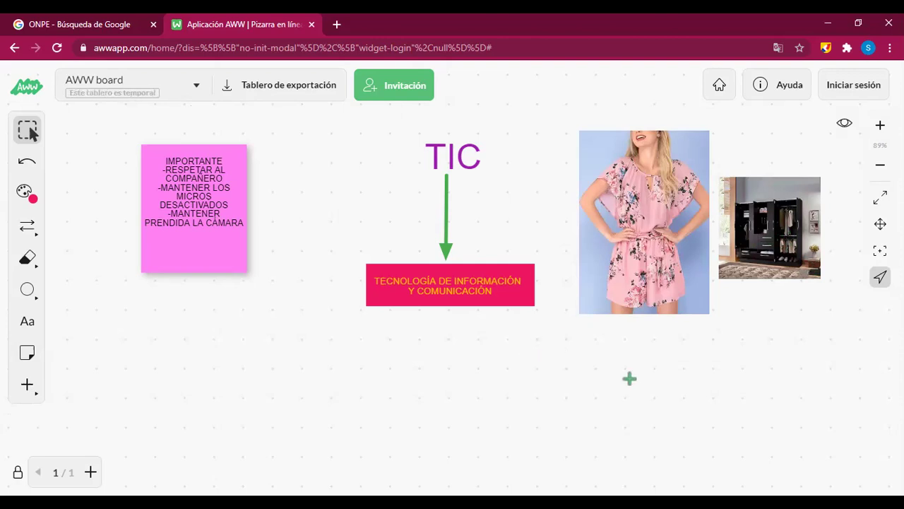
Step: Review the extra options for sharing the board, such as Twitter and Facebook, and copy the board's share link
{"action": "left_click", "coordinate": [395, 95]}
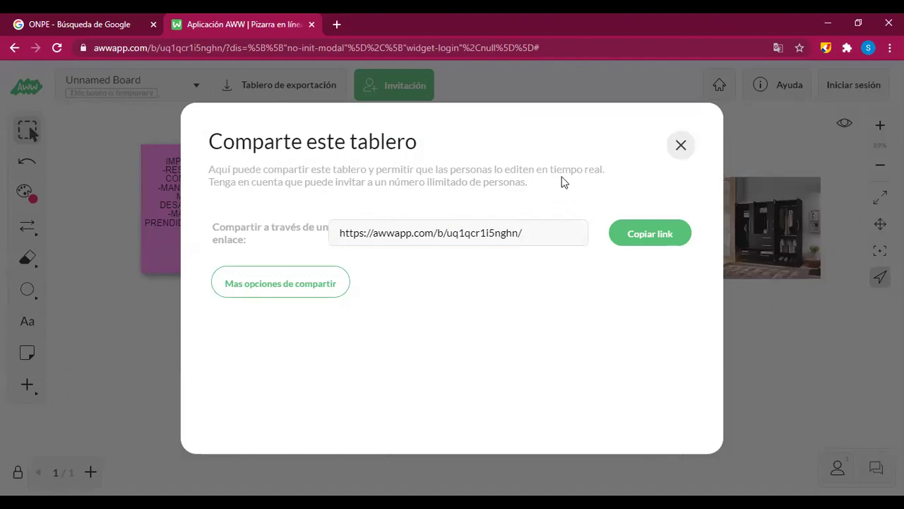
{"action": "left_click", "coordinate": [286, 286]}
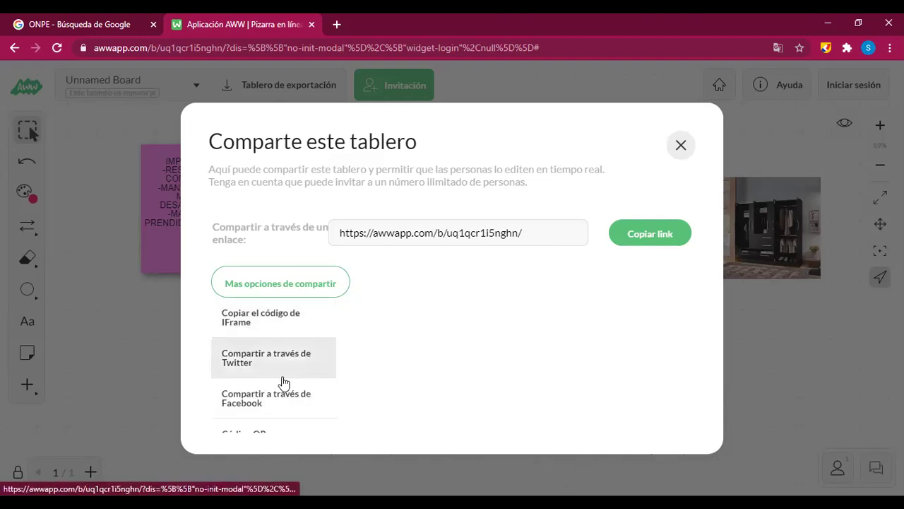
{"action": "left_click", "coordinate": [400, 447]}
{"action": "left_click", "coordinate": [307, 294]}
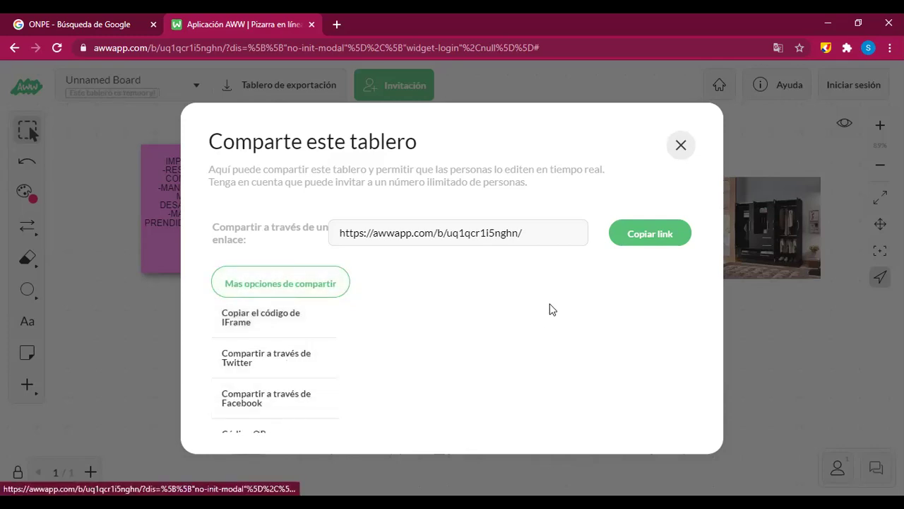
{"action": "left_click", "coordinate": [680, 148]}
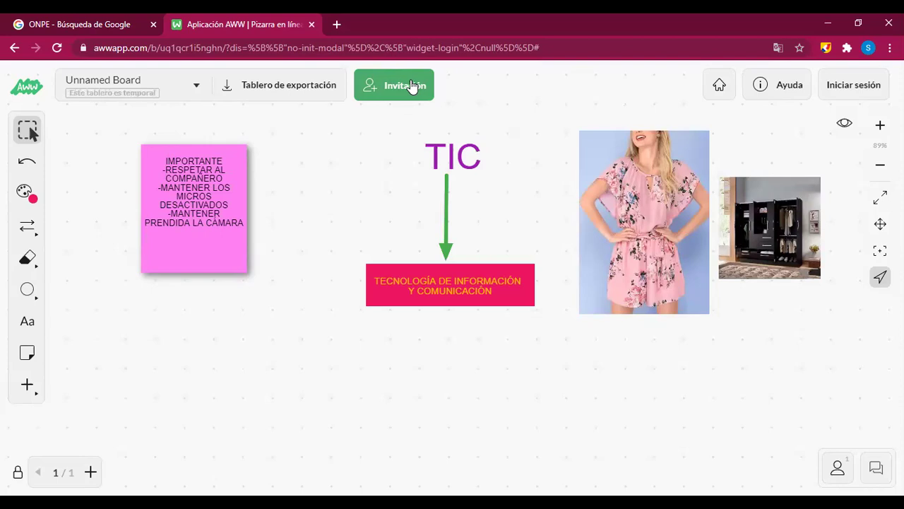
{"action": "left_click", "coordinate": [414, 85]}
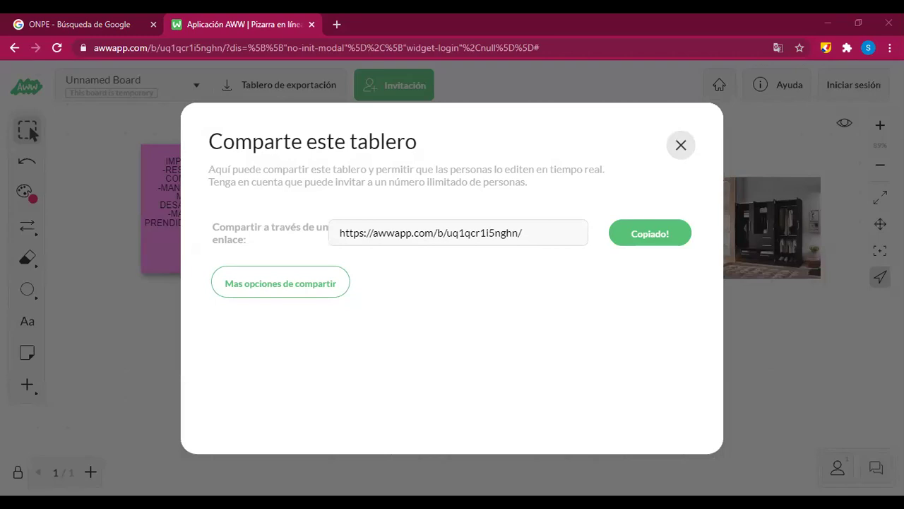
{"action": "left_click", "coordinate": [681, 144]}
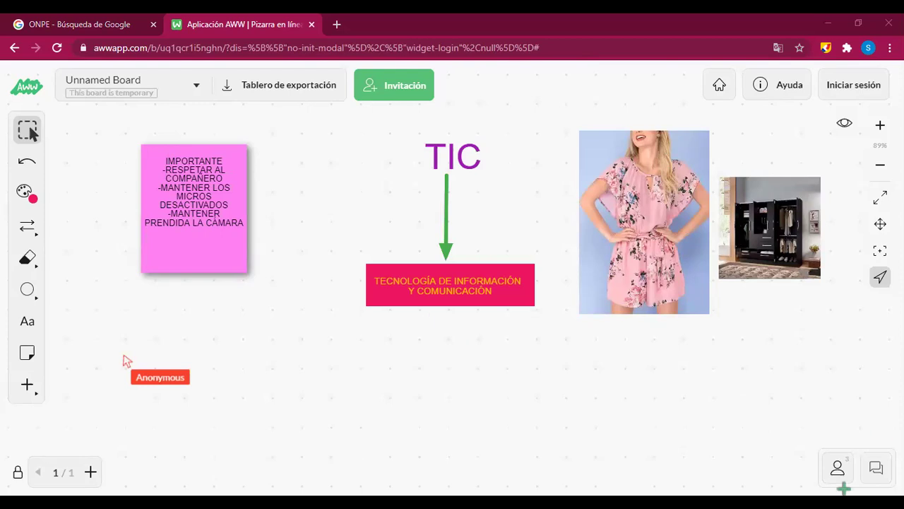
Step: Show the participant list and the board chat, and enter the presenter's first name as the chat display name
{"action": "left_click", "coordinate": [838, 467]}
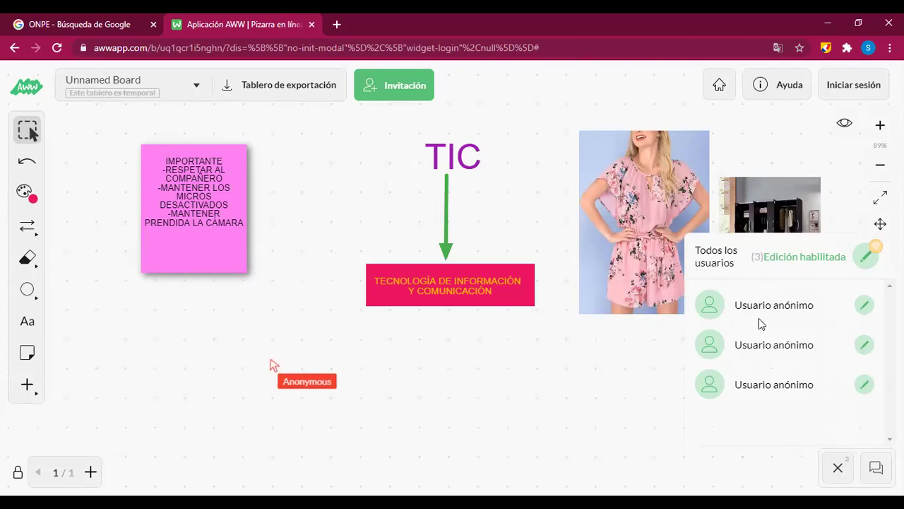
{"action": "left_click", "coordinate": [877, 470]}
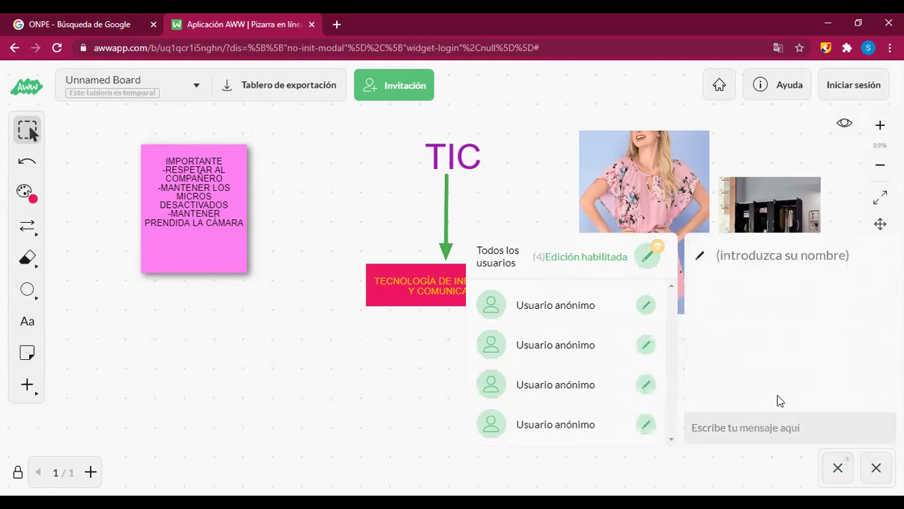
{"action": "left_click", "coordinate": [752, 256]}
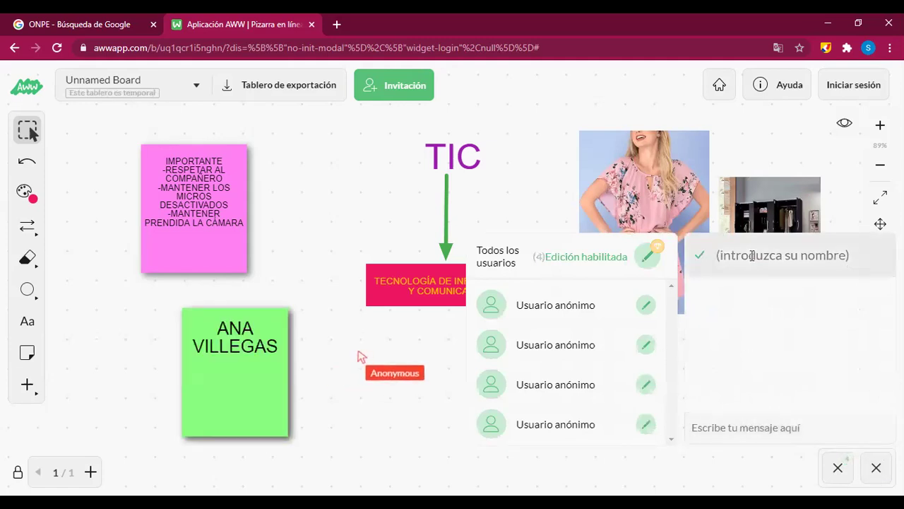
{"action": "type", "text": "MARICARMEN"}
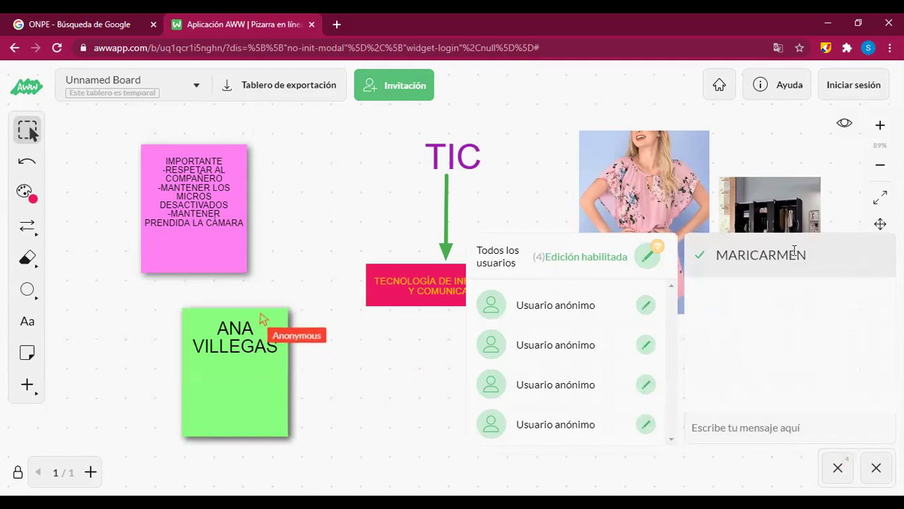
{"action": "key", "text": "Return"}
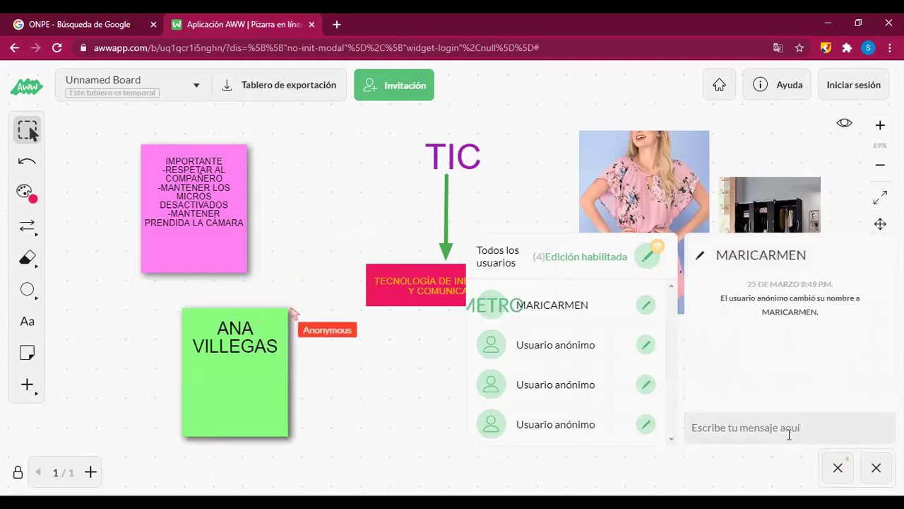
Step: Send the message "HOLA" in the board chat and close the chat
{"action": "type", "text": "HOLA"}
{"action": "key", "text": "Return"}
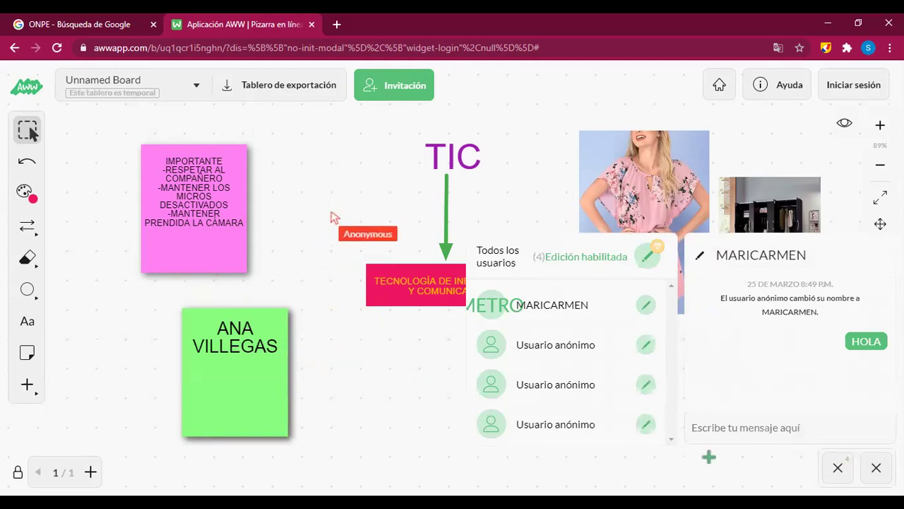
{"action": "left_click", "coordinate": [878, 472]}
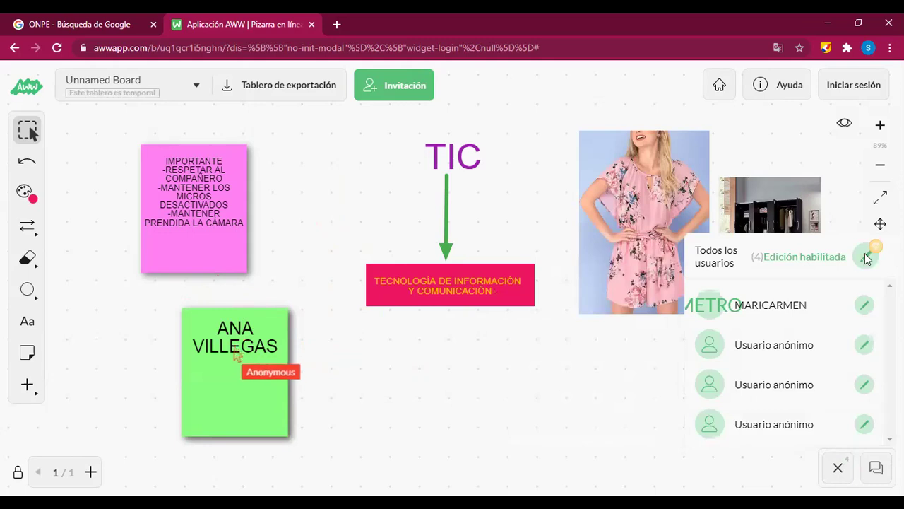
Step: Review the participants and their editing rights, and reopen the chat to read its messages and name changes
{"action": "scroll", "coordinate": [873, 438], "scroll_direction": "down", "scroll_amount": 1}
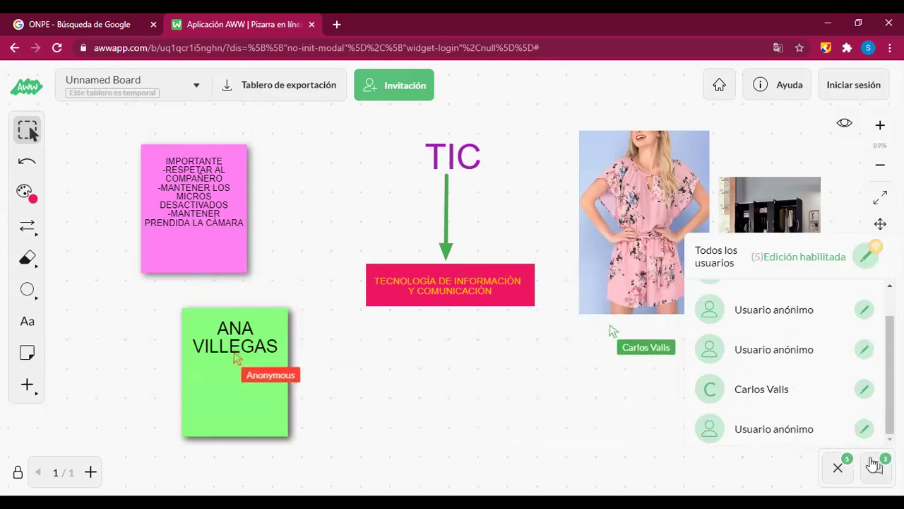
{"action": "left_click", "coordinate": [863, 473]}
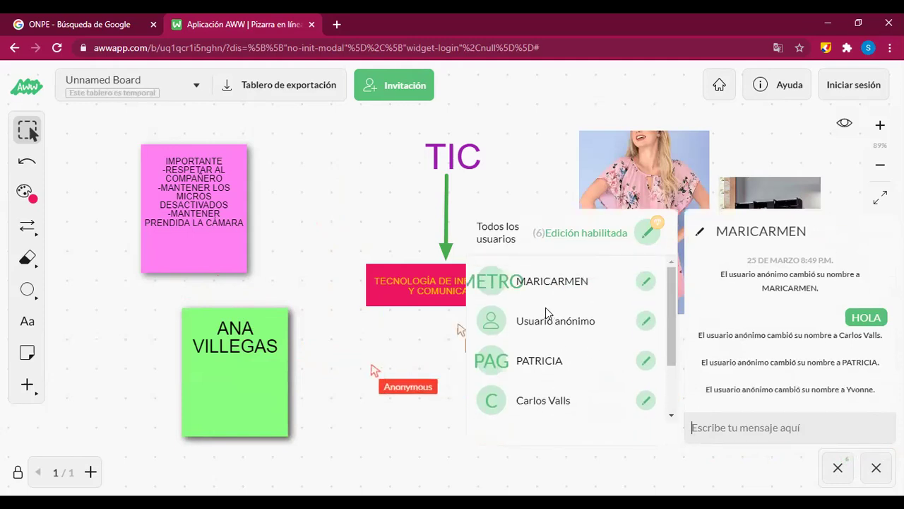
{"action": "scroll", "coordinate": [545, 317], "scroll_direction": "down", "scroll_amount": 2}
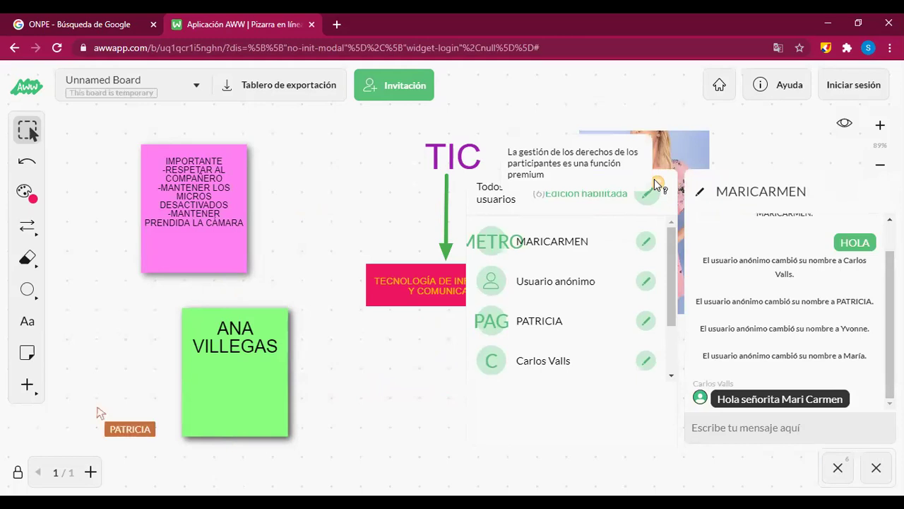
{"action": "left_click", "coordinate": [812, 428]}
{"action": "scroll", "coordinate": [835, 406], "scroll_direction": "up", "scroll_amount": 1}
{"action": "scroll", "coordinate": [835, 405], "scroll_direction": "down", "scroll_amount": 1}
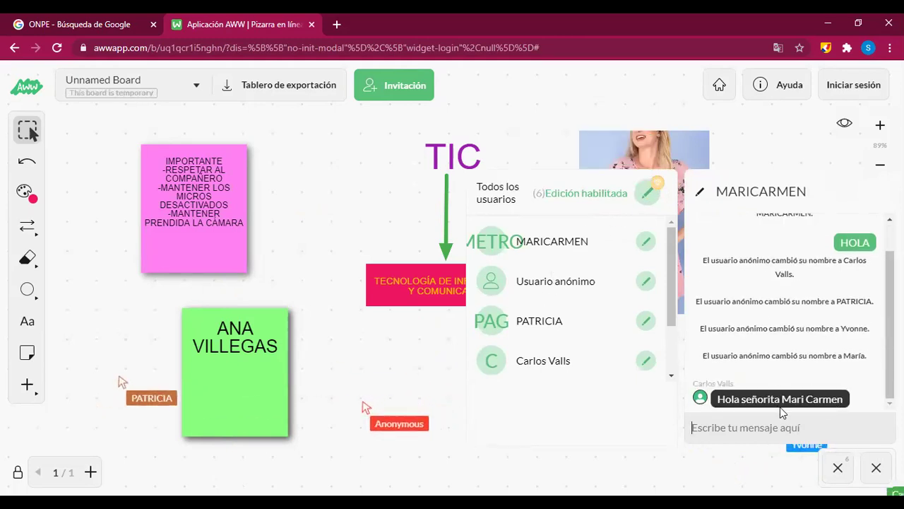
{"action": "scroll", "coordinate": [779, 407], "scroll_direction": "up", "scroll_amount": 1}
Step: Open the chat display name for editing and examine the remaining entries in the participant list
{"action": "left_click", "coordinate": [783, 195]}
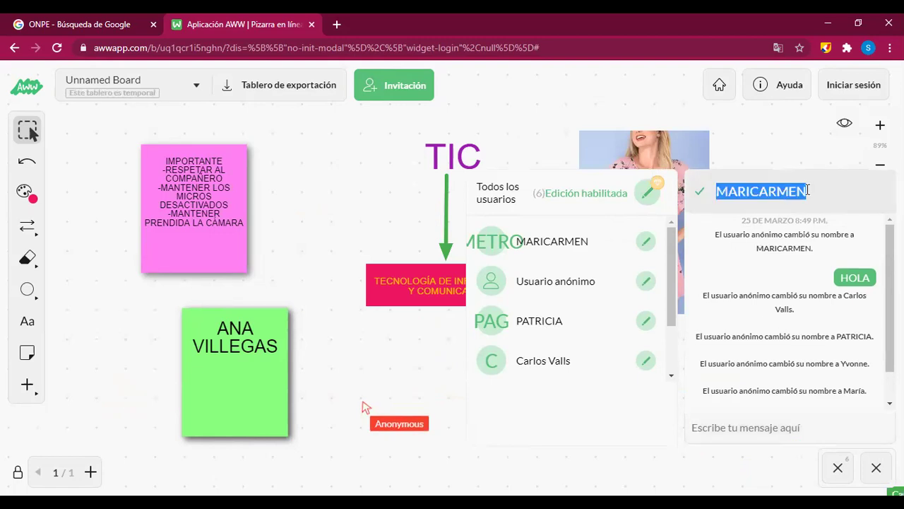
{"action": "double_click", "coordinate": [788, 197]}
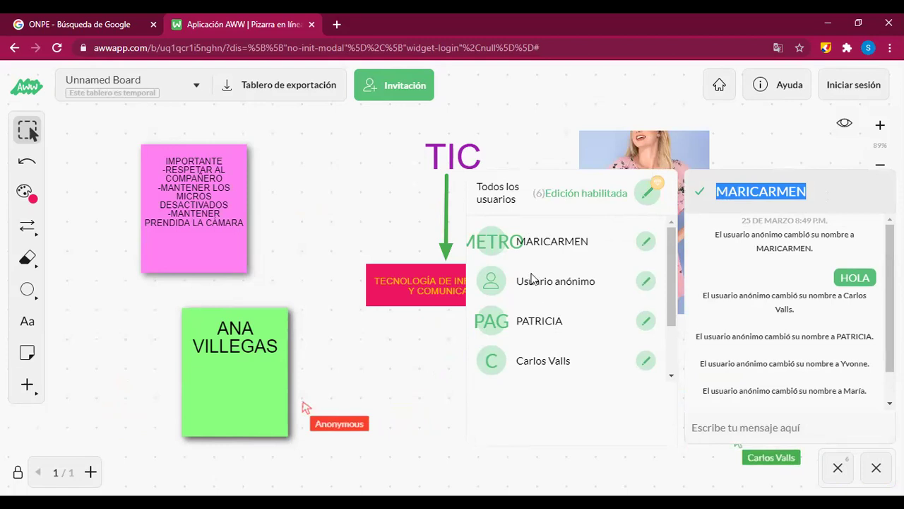
{"action": "left_click", "coordinate": [604, 286]}
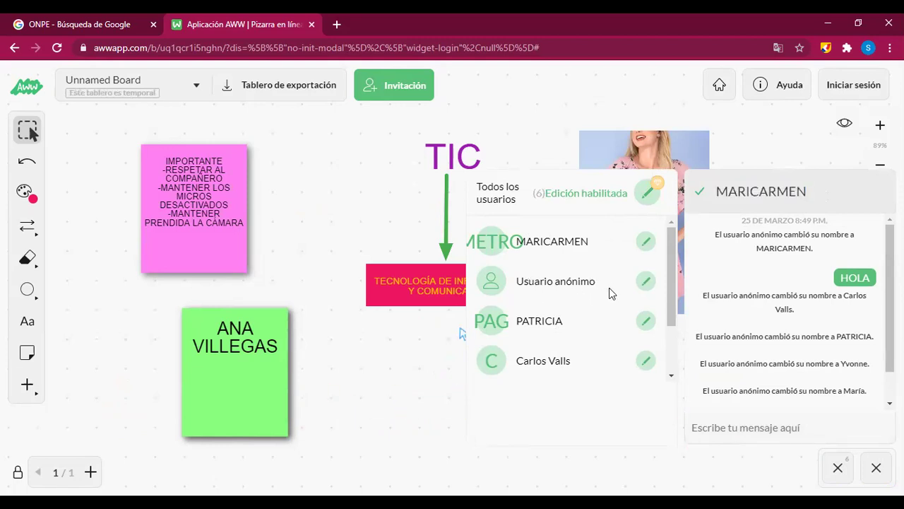
{"action": "scroll", "coordinate": [609, 293], "scroll_direction": "down", "scroll_amount": 2}
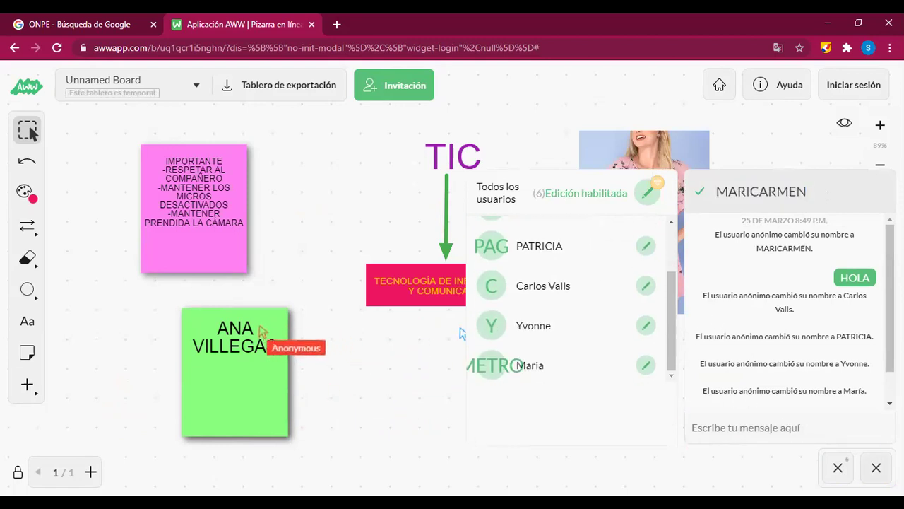
Step: Highlight the display name in the board chat without changing it, and close both the chat and the participant list
{"action": "left_click", "coordinate": [876, 467]}
{"action": "left_click", "coordinate": [876, 467]}
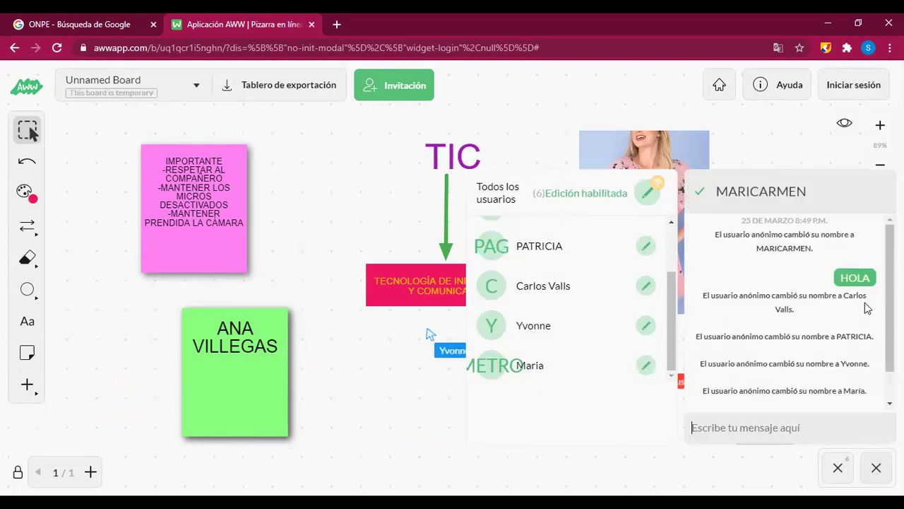
{"action": "left_click", "coordinate": [750, 191]}
{"action": "mouse_move", "coordinate": [809, 191]}
{"action": "left_mouse_down"}
{"action": "mouse_move", "coordinate": [750, 191]}
{"action": "mouse_move", "coordinate": [825, 188]}
{"action": "left_mouse_up"}
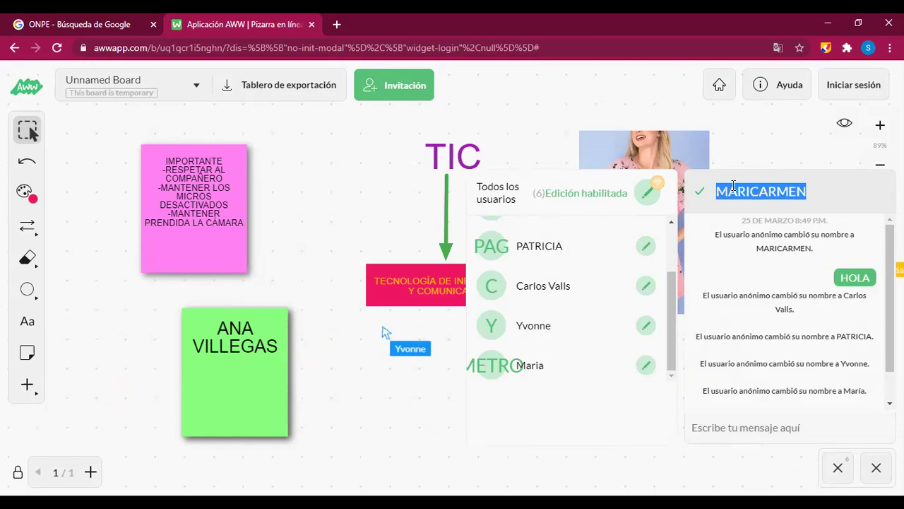
{"action": "key", "text": "End"}
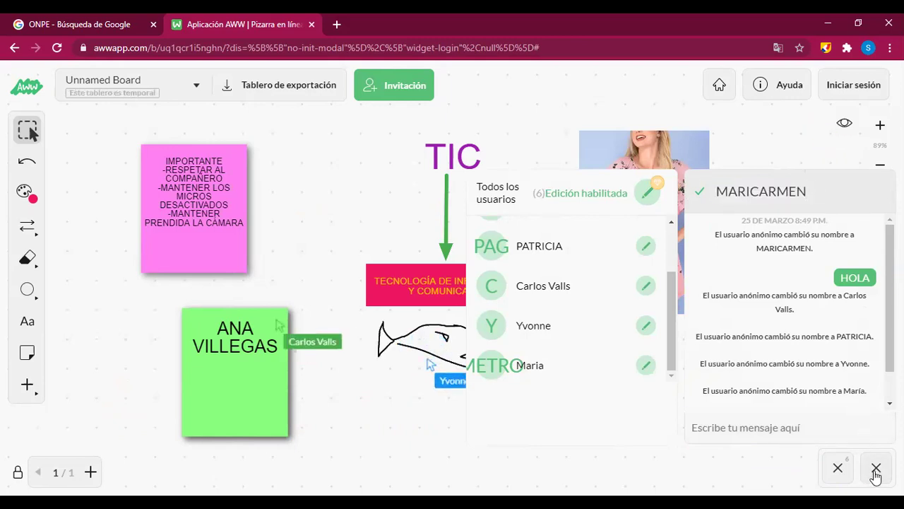
{"action": "left_click", "coordinate": [875, 469]}
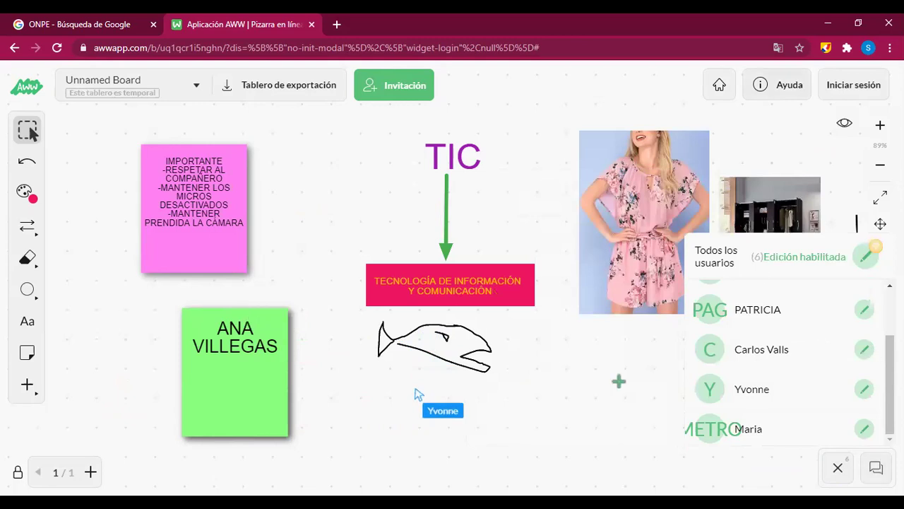
{"action": "left_click", "coordinate": [836, 469]}
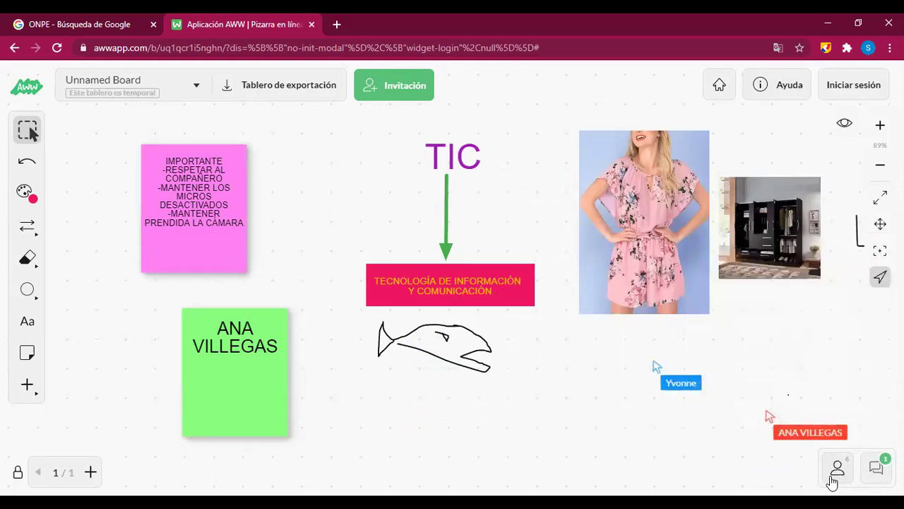
Step: Draw pink freehand arrows pointing to the participant and chat icons with the page-annotation extension, and clear the annotations
{"action": "left_click", "coordinate": [826, 47]}
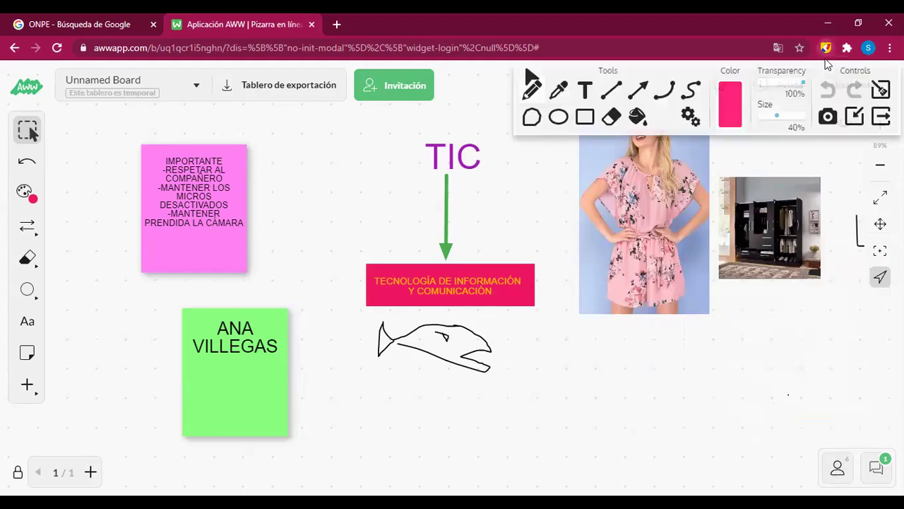
{"action": "left_click_drag", "start_coordinate": [761, 399], "coordinate": [834, 460]}
{"action": "left_click_drag", "start_coordinate": [803, 463], "coordinate": [833, 463]}
{"action": "left_click_drag", "start_coordinate": [827, 429], "coordinate": [833, 461]}
{"action": "mouse_move", "coordinate": [862, 336]}
{"action": "left_mouse_down"}
{"action": "mouse_move", "coordinate": [892, 433]}
{"action": "mouse_move", "coordinate": [903, 440]}
{"action": "left_mouse_up"}
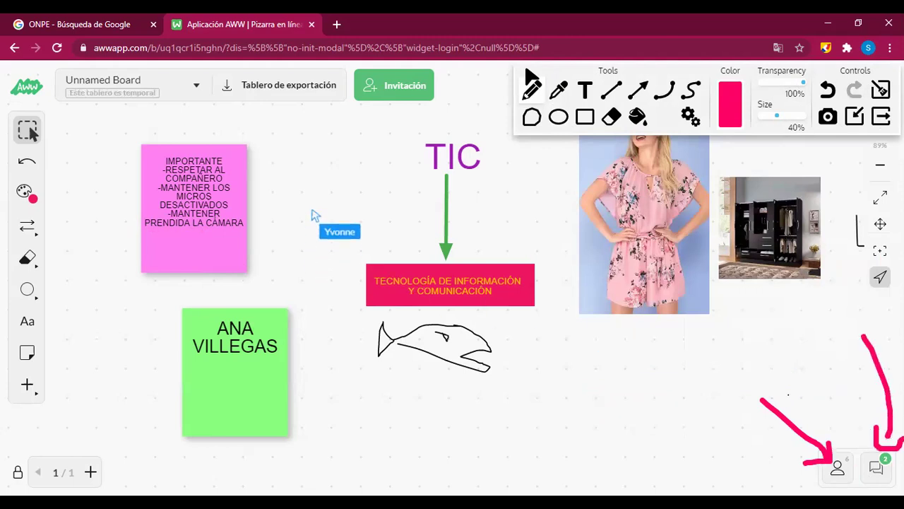
{"action": "left_click", "coordinate": [880, 91]}
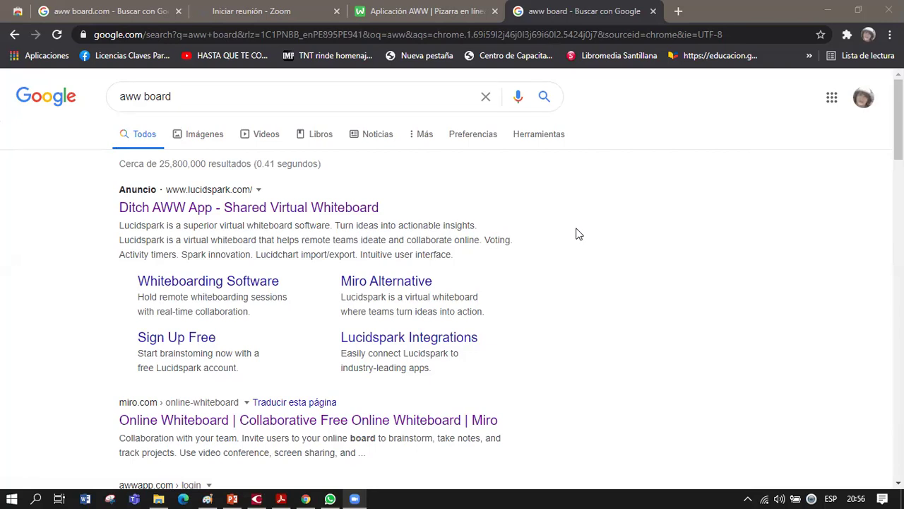
{"action": "right_click", "coordinate": [672, 205]}
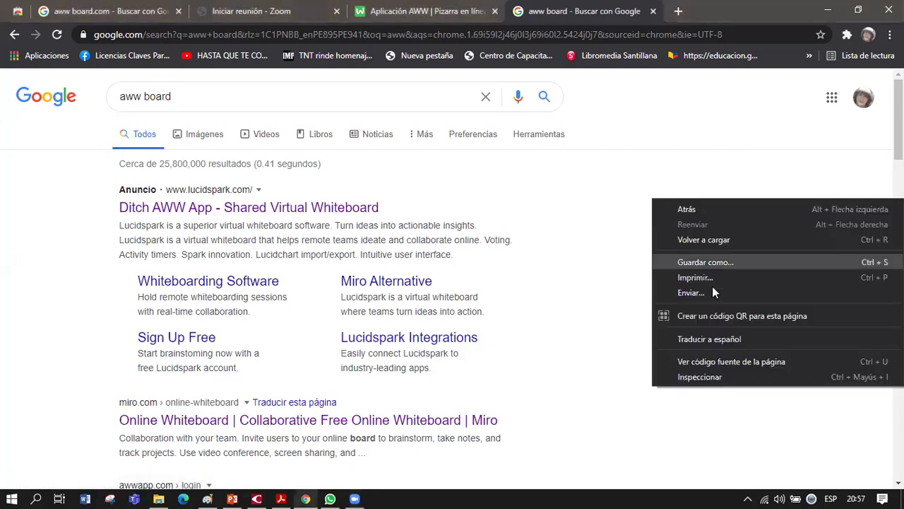
{"action": "left_click", "coordinate": [715, 331]}
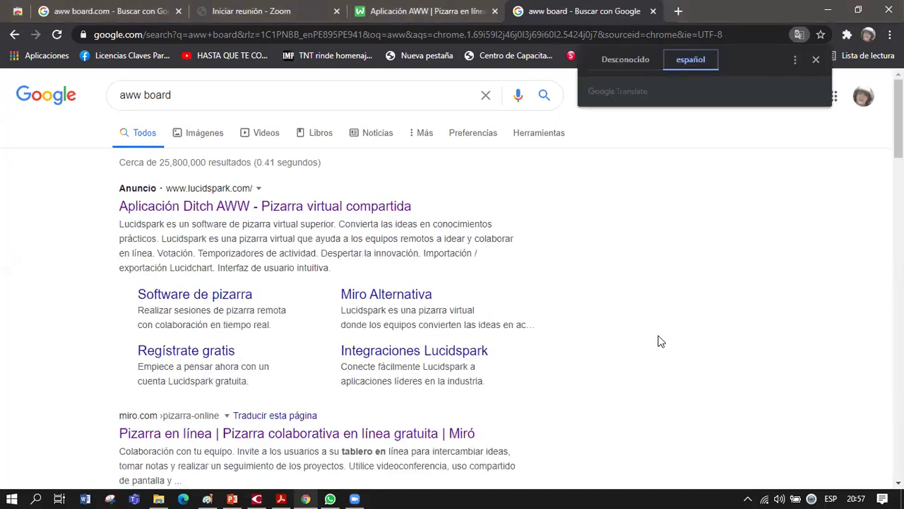
{"action": "scroll", "coordinate": [636, 345], "scroll_direction": "down", "scroll_amount": 2}
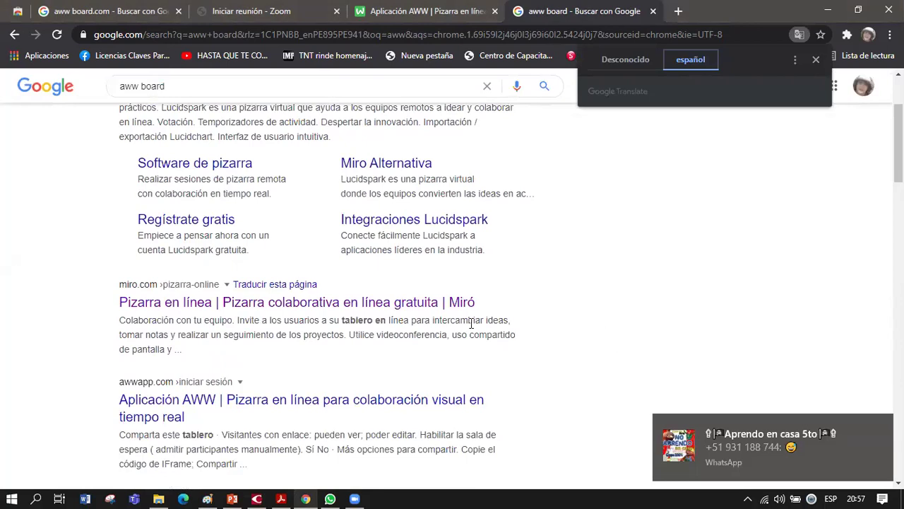
{"action": "left_click", "coordinate": [228, 312]}
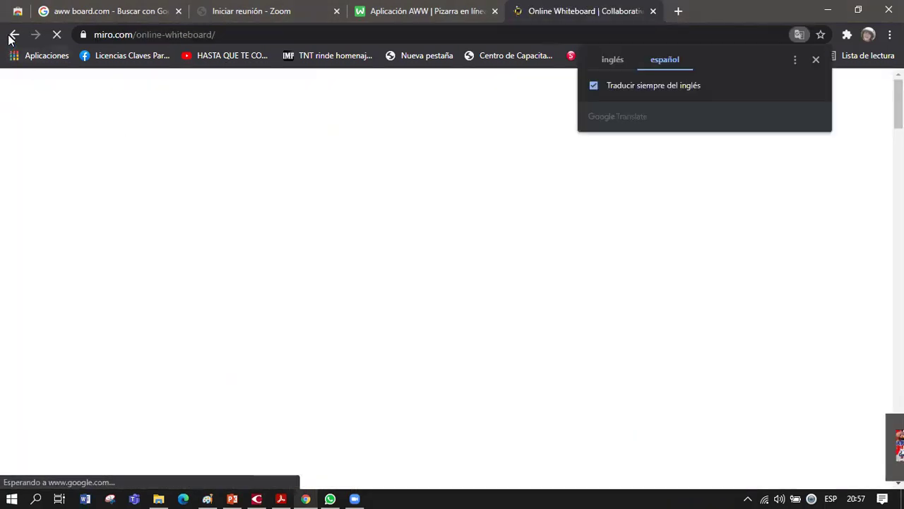
{"action": "left_click", "coordinate": [12, 35]}
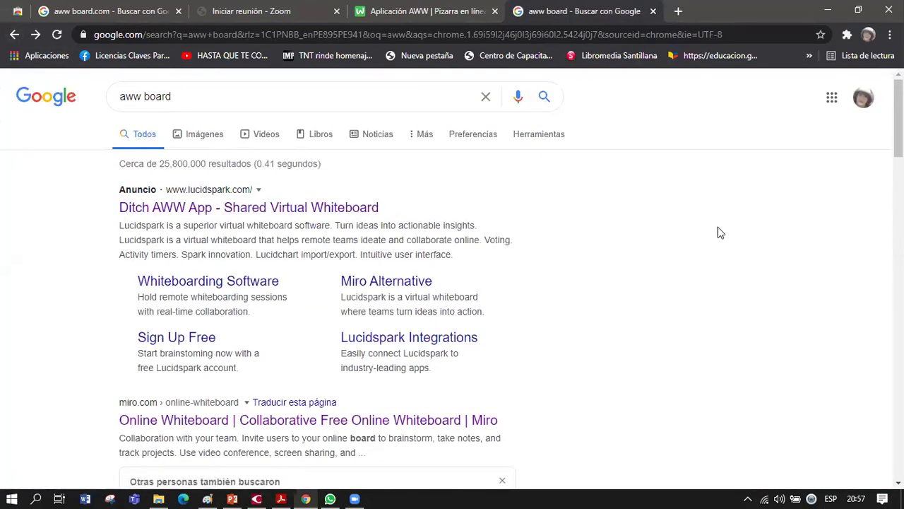
Step: Translate the "aww board" search results into Spanish and examine the website, related-question and video entries for the AWW whiteboard
{"action": "right_click", "coordinate": [718, 228]}
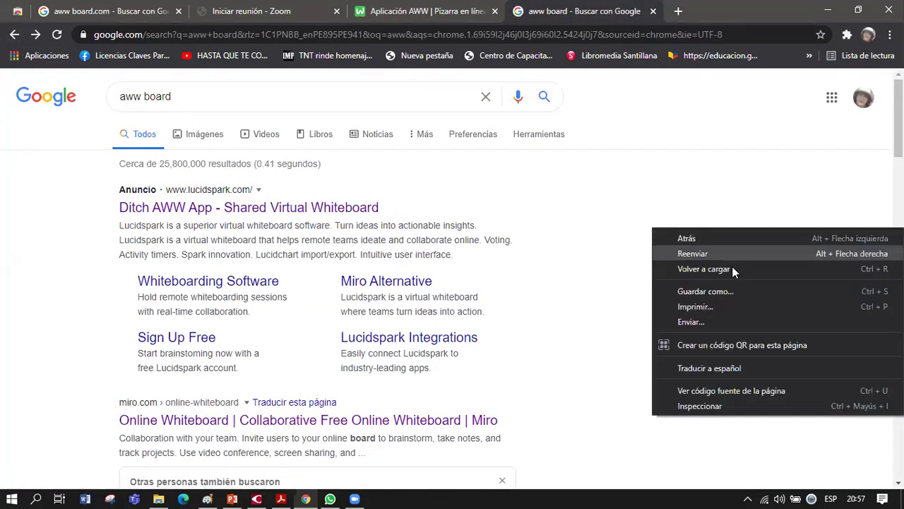
{"action": "left_click", "coordinate": [717, 370]}
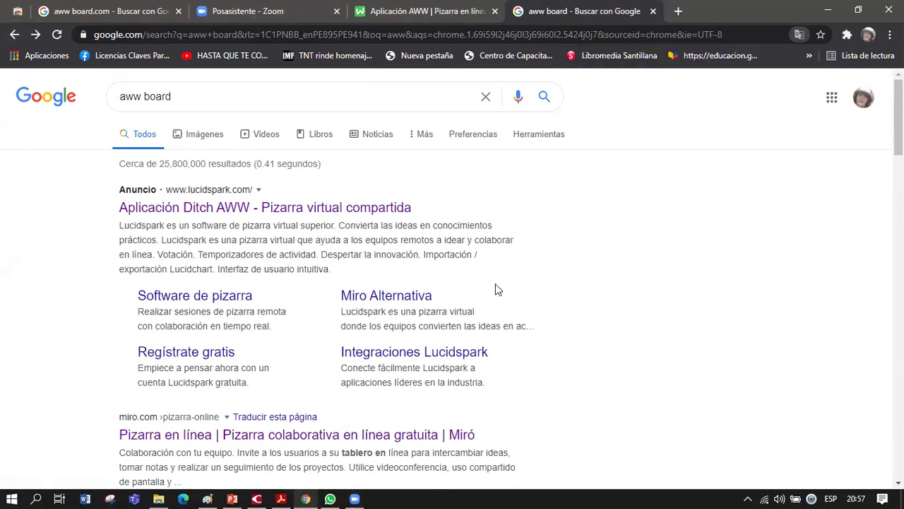
{"action": "scroll", "coordinate": [290, 311], "scroll_direction": "down", "scroll_amount": 7}
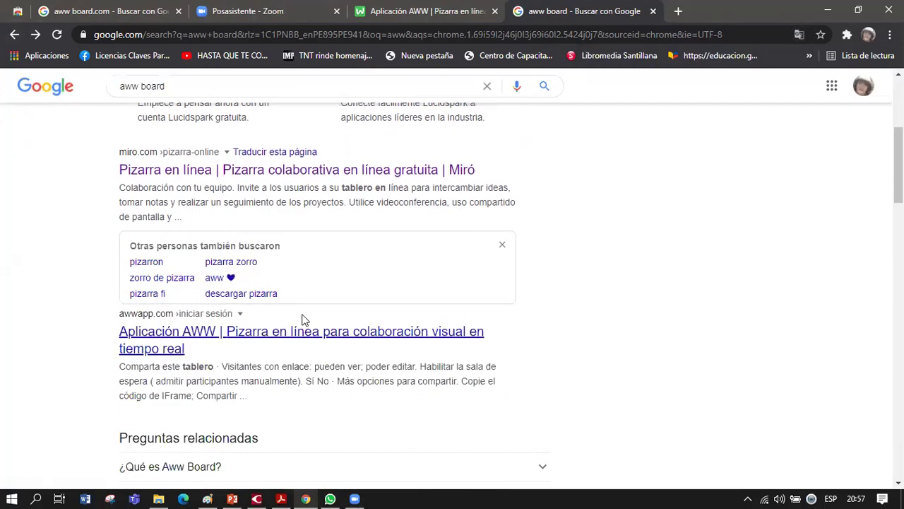
{"action": "scroll", "coordinate": [513, 326], "scroll_direction": "down", "scroll_amount": 2}
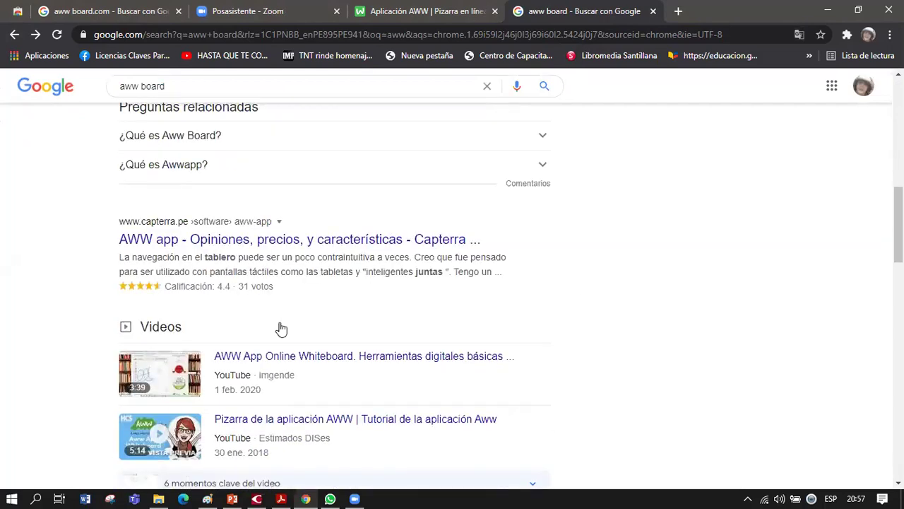
{"action": "scroll", "coordinate": [281, 328], "scroll_direction": "up", "scroll_amount": 8}
{"action": "scroll", "coordinate": [273, 274], "scroll_direction": "down", "scroll_amount": 3}
{"action": "scroll", "coordinate": [273, 275], "scroll_direction": "down", "scroll_amount": 2}
{"action": "scroll", "coordinate": [272, 274], "scroll_direction": "up", "scroll_amount": 1}
{"action": "scroll", "coordinate": [283, 279], "scroll_direction": "down", "scroll_amount": 2}
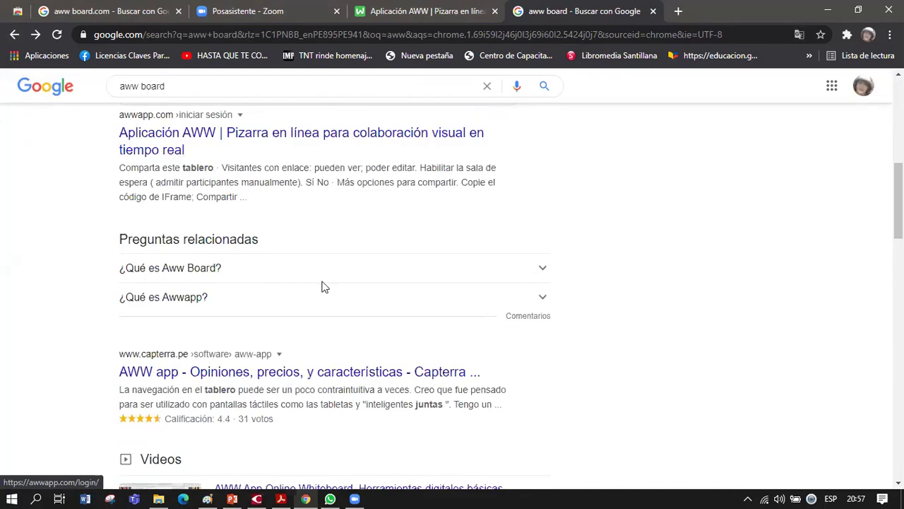
{"action": "scroll", "coordinate": [322, 286], "scroll_direction": "down", "scroll_amount": 3}
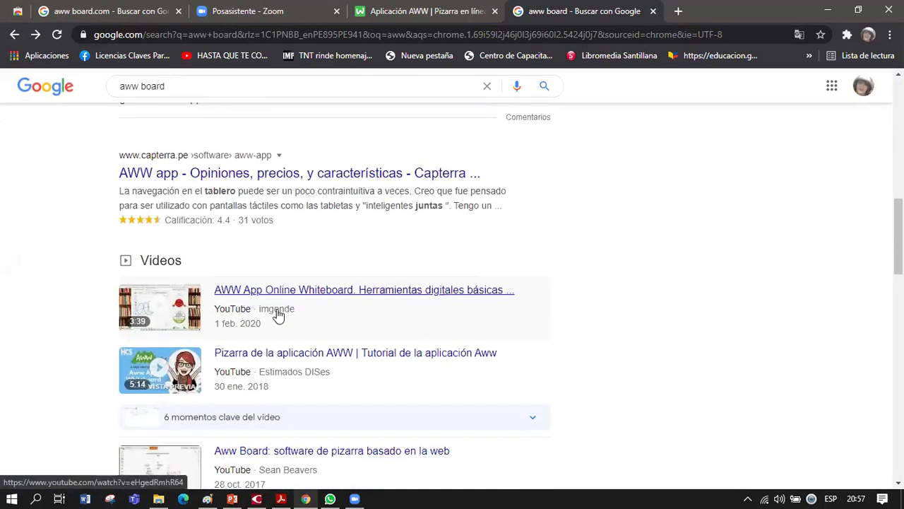
{"action": "scroll", "coordinate": [278, 309], "scroll_direction": "down", "scroll_amount": 6}
{"action": "scroll", "coordinate": [521, 264], "scroll_direction": "up", "scroll_amount": 3}
{"action": "scroll", "coordinate": [233, 139], "scroll_direction": "up", "scroll_amount": 2}
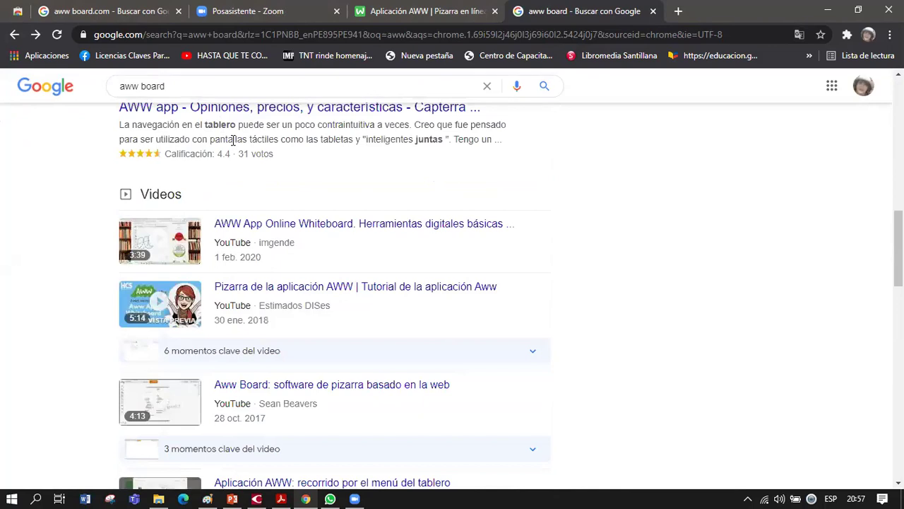
Step: Shorten the Google query to "aww", run the search and look through its results
{"action": "left_click", "coordinate": [194, 85]}
{"action": "key", "text": "BackSpace"}
{"action": "key", "text": "BackSpace"}
{"action": "key", "text": "BackSpace"}
{"action": "key", "text": "BackSpace"}
{"action": "key", "text": "BackSpace"}
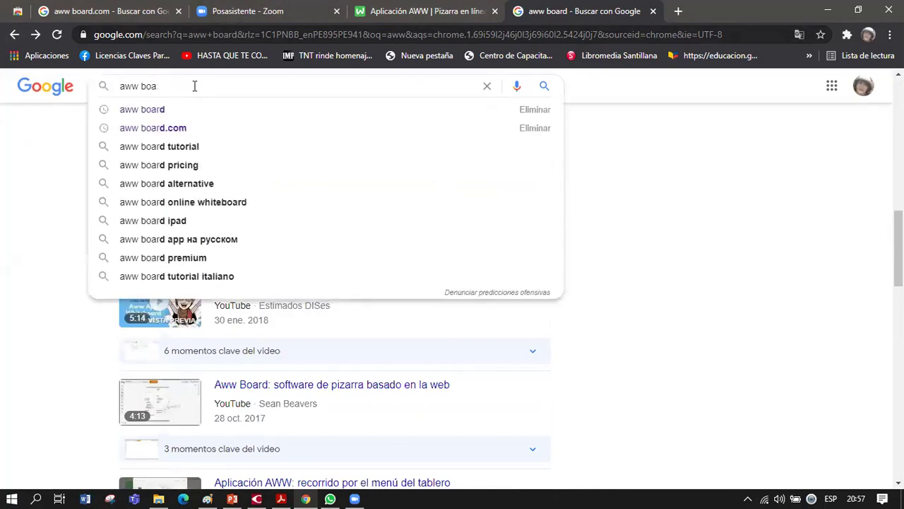
{"action": "key", "text": "BackSpace"}
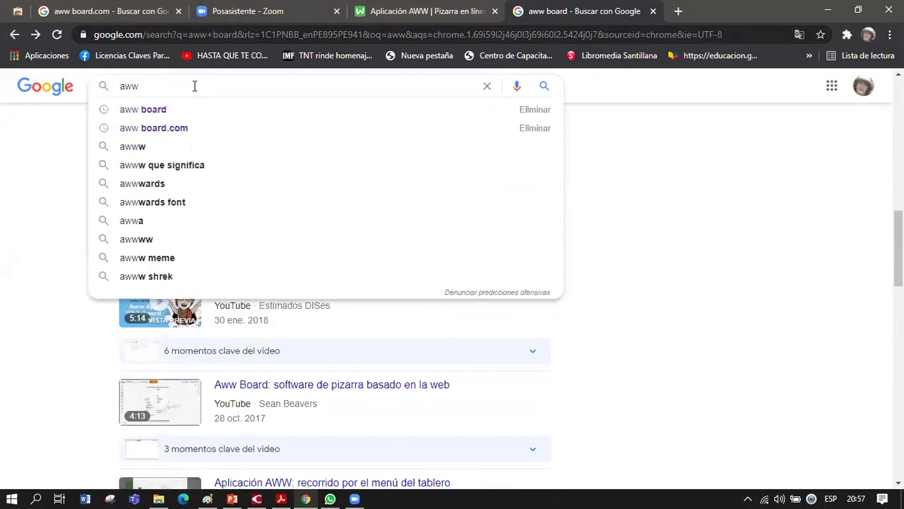
{"action": "key", "text": "Return"}
{"action": "scroll", "coordinate": [488, 310], "scroll_direction": "down", "scroll_amount": 10}
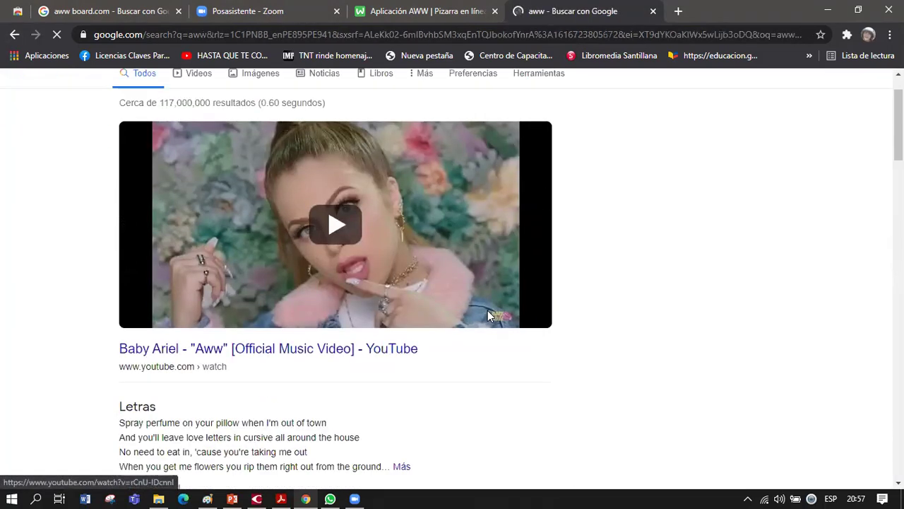
Step: Open the AWW App online whiteboard from the Google results for aww and dismiss its login dialog
{"action": "scroll", "coordinate": [596, 299], "scroll_direction": "down", "scroll_amount": 9}
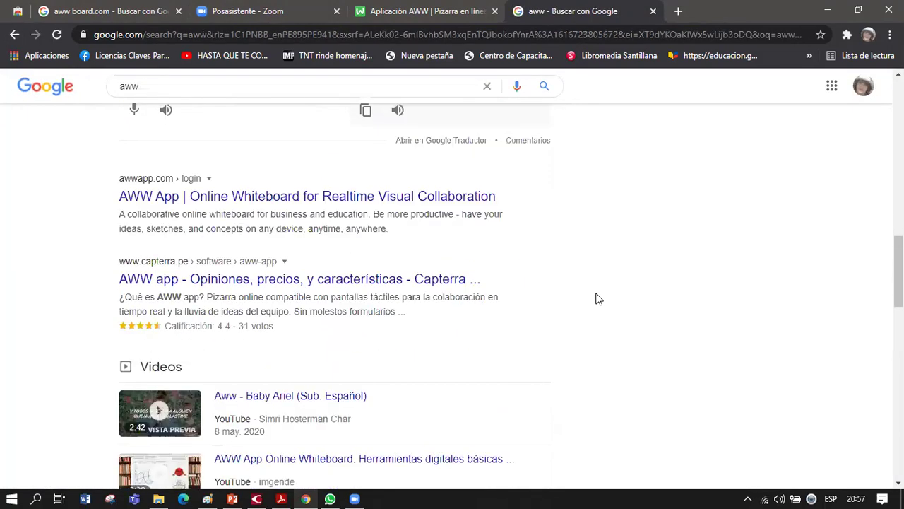
{"action": "scroll", "coordinate": [595, 298], "scroll_direction": "up", "scroll_amount": 1}
{"action": "scroll", "coordinate": [595, 299], "scroll_direction": "up", "scroll_amount": 4}
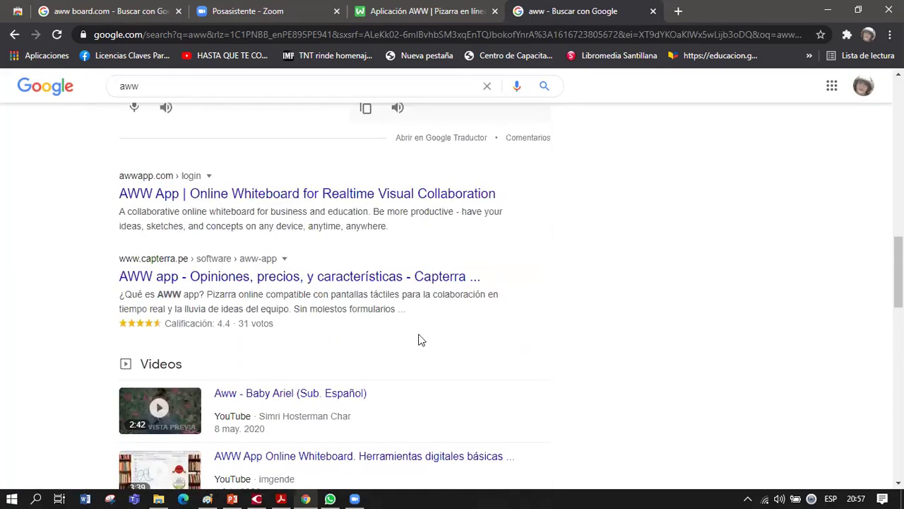
{"action": "left_click", "coordinate": [329, 195]}
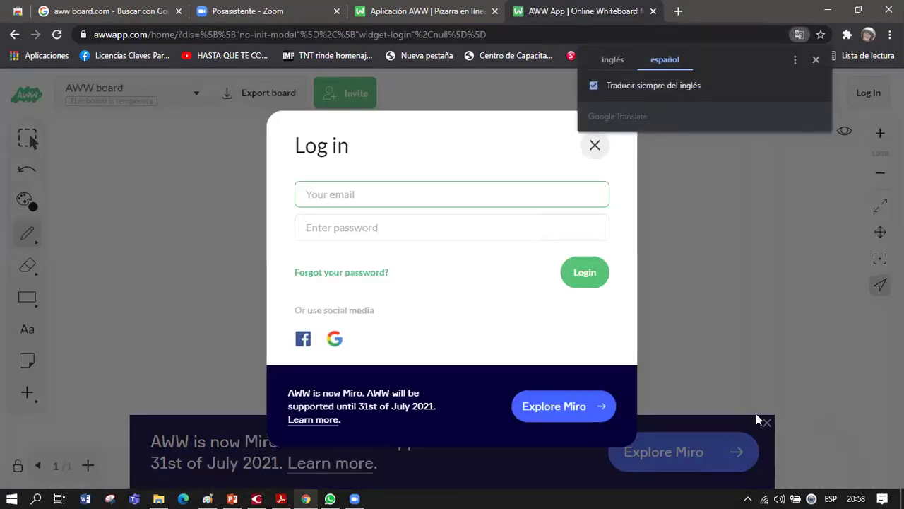
{"action": "left_click", "coordinate": [594, 140]}
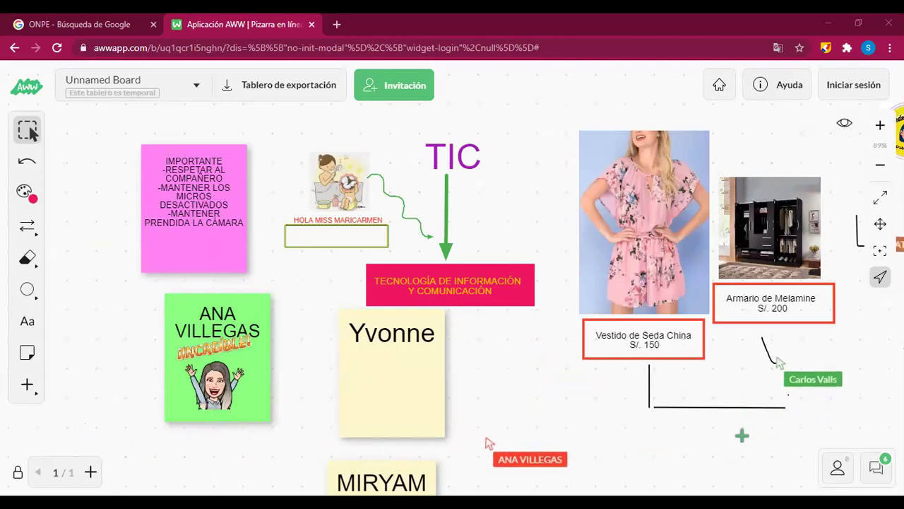
Step: Open the board's chat and participants list and look through the connected users
{"action": "left_click", "coordinate": [874, 480]}
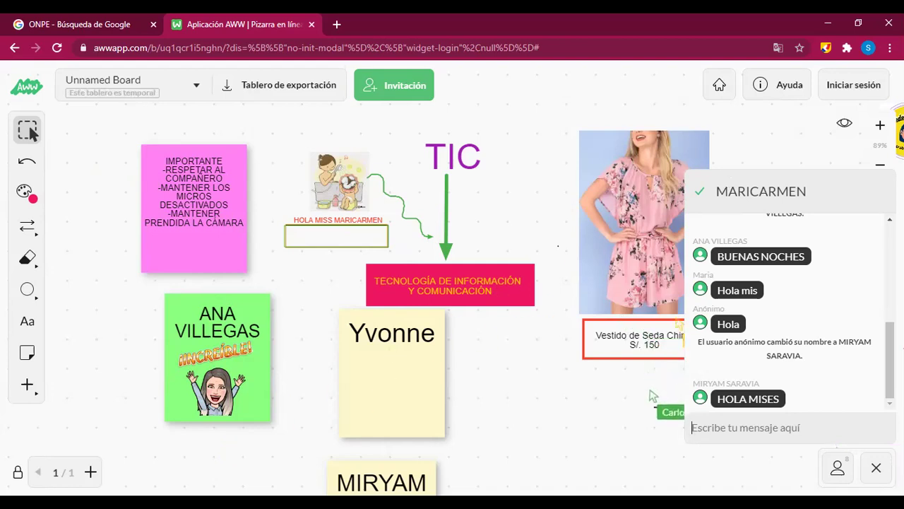
{"action": "left_click", "coordinate": [838, 468]}
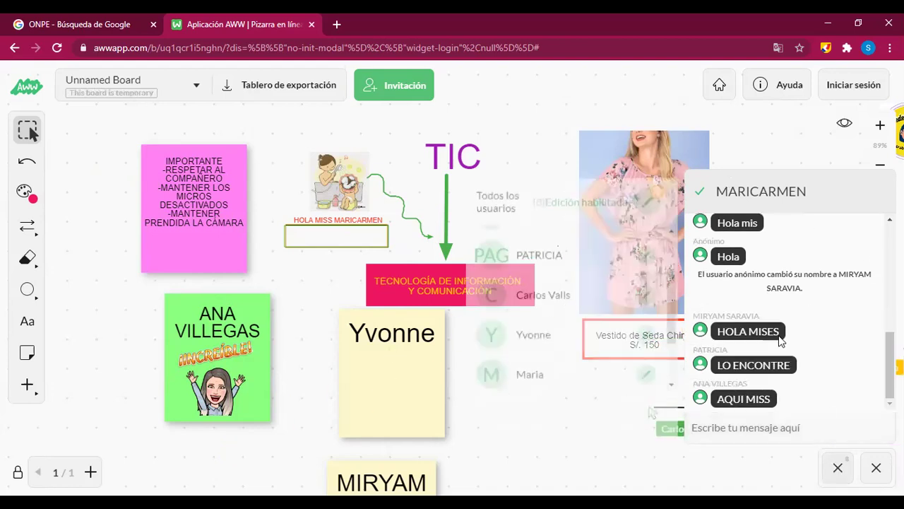
{"action": "scroll", "coordinate": [579, 361], "scroll_direction": "down", "scroll_amount": 2}
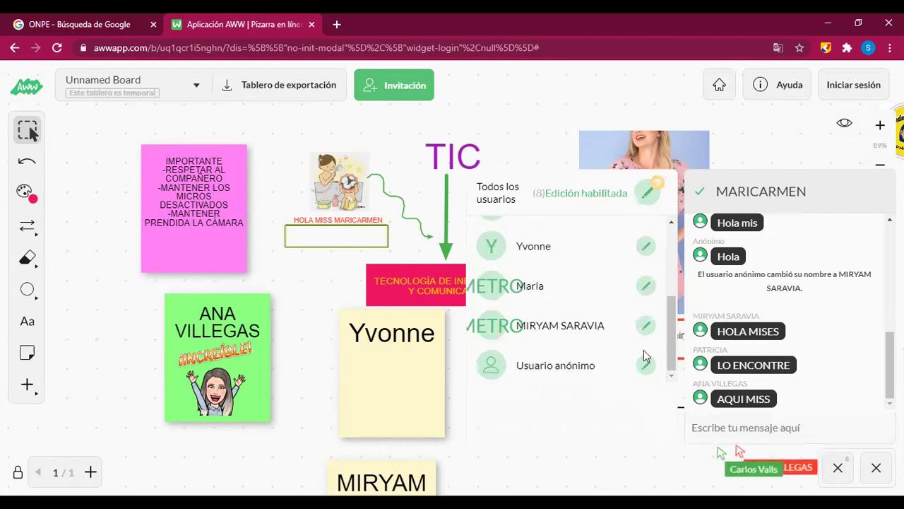
Step: Outline the display name in the chat header with a pink Web Paint rectangle and clear the annotation
{"action": "left_click", "coordinate": [824, 50]}
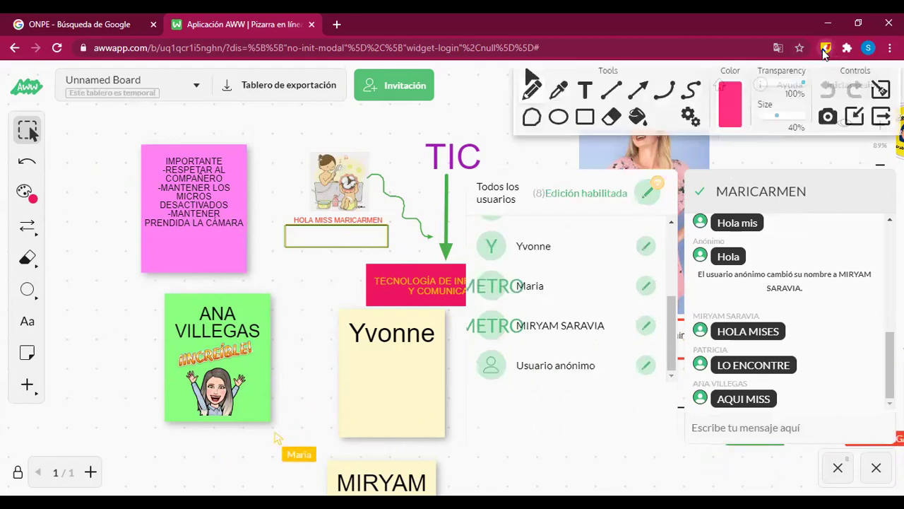
{"action": "left_click", "coordinate": [585, 117]}
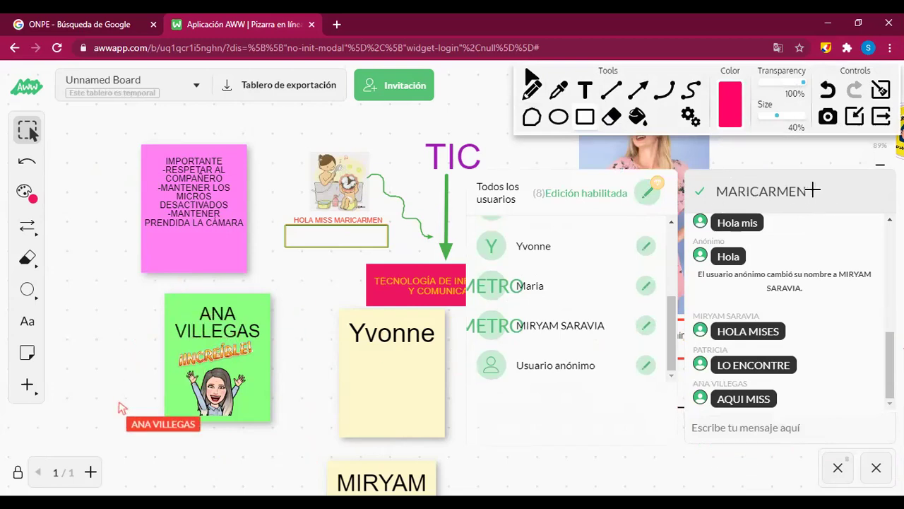
{"action": "left_click_drag", "start_coordinate": [713, 174], "coordinate": [825, 205]}
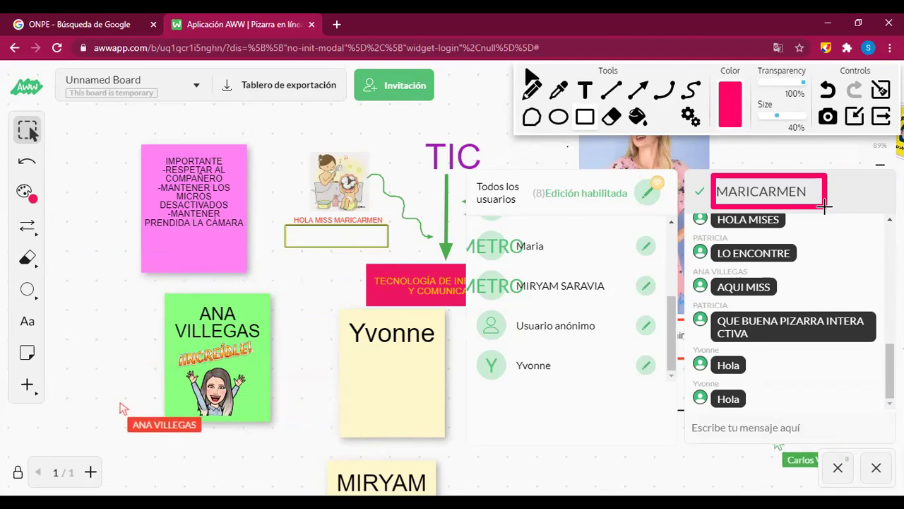
{"action": "key", "text": "Return"}
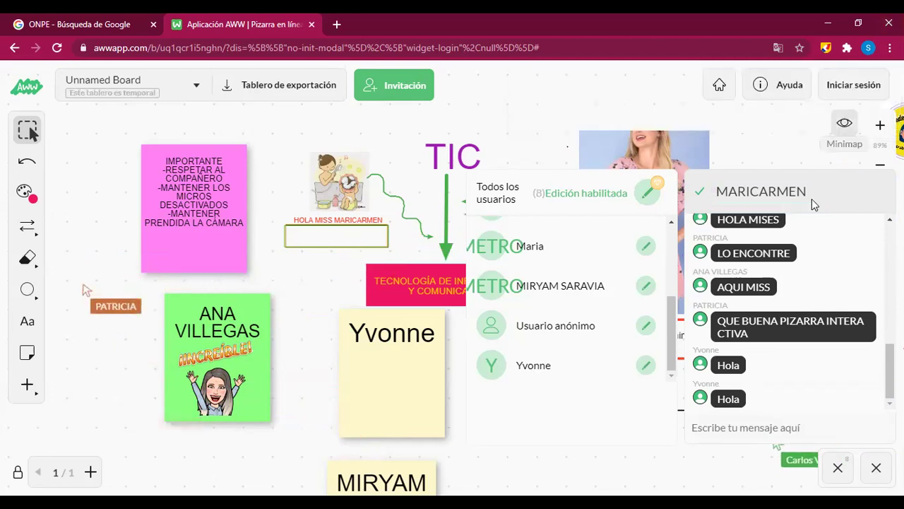
Step: Open the display name in the chat header for editing, select its text and confirm it
{"action": "double_click", "coordinate": [749, 191]}
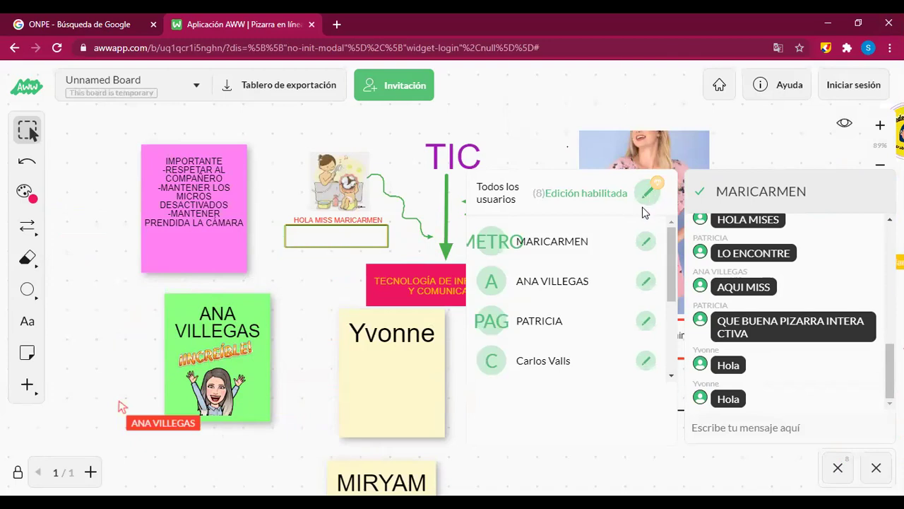
{"action": "scroll", "coordinate": [669, 362], "scroll_direction": "down", "scroll_amount": 3}
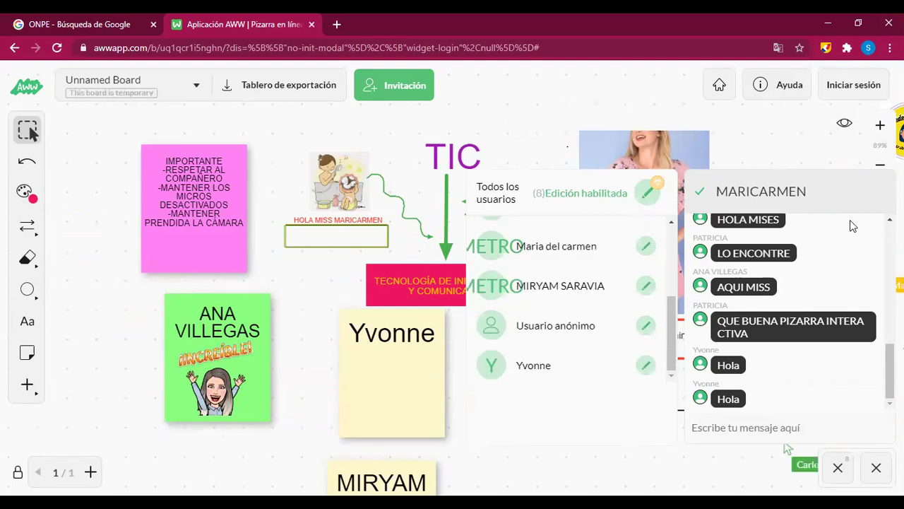
{"action": "left_click", "coordinate": [699, 196]}
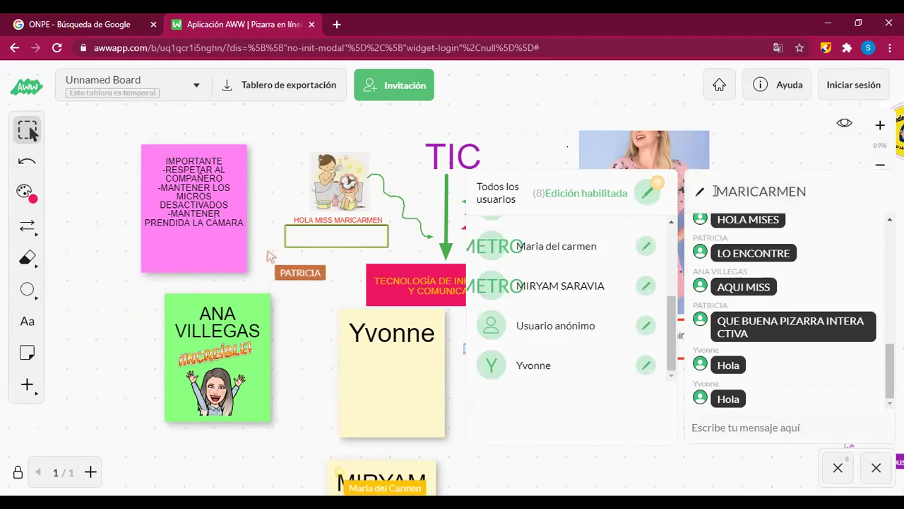
{"action": "left_click", "coordinate": [702, 195]}
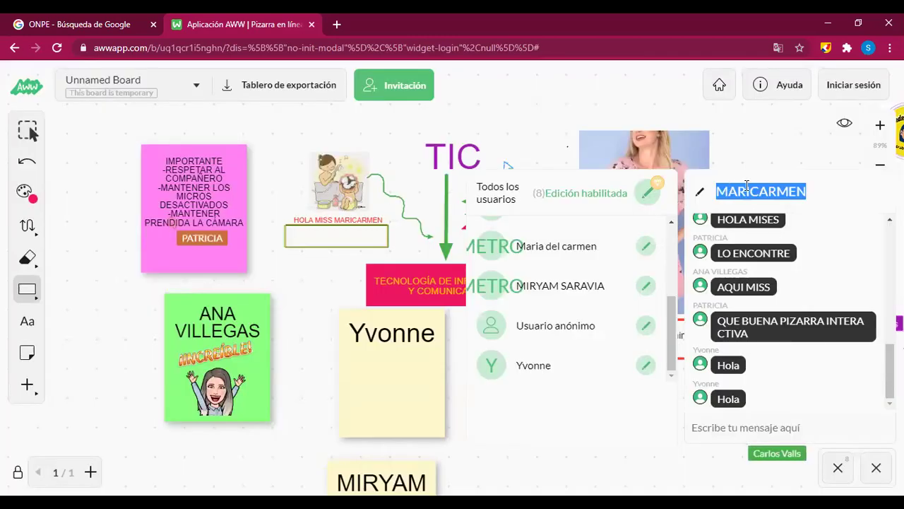
{"action": "left_click", "coordinate": [748, 188]}
{"action": "left_click_drag", "start_coordinate": [807, 191], "coordinate": [727, 192]}
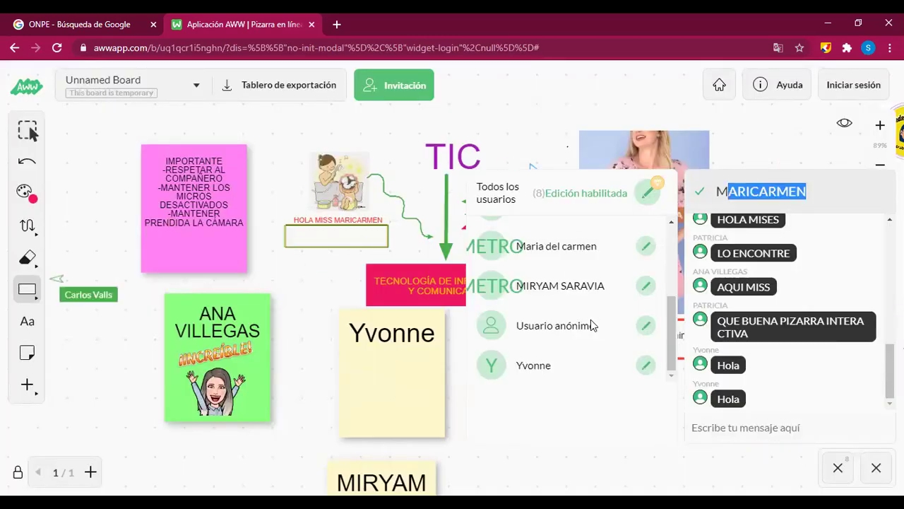
{"action": "scroll", "coordinate": [598, 349], "scroll_direction": "up", "scroll_amount": 3}
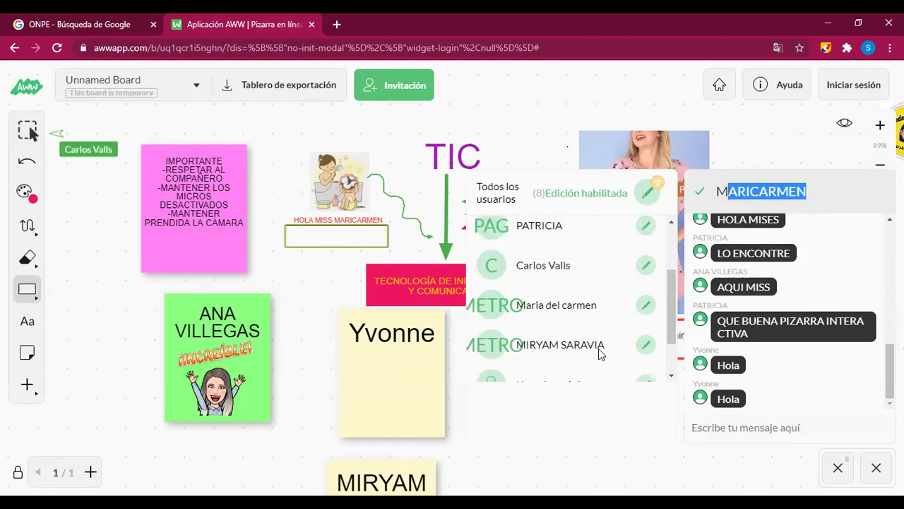
{"action": "left_click", "coordinate": [699, 190]}
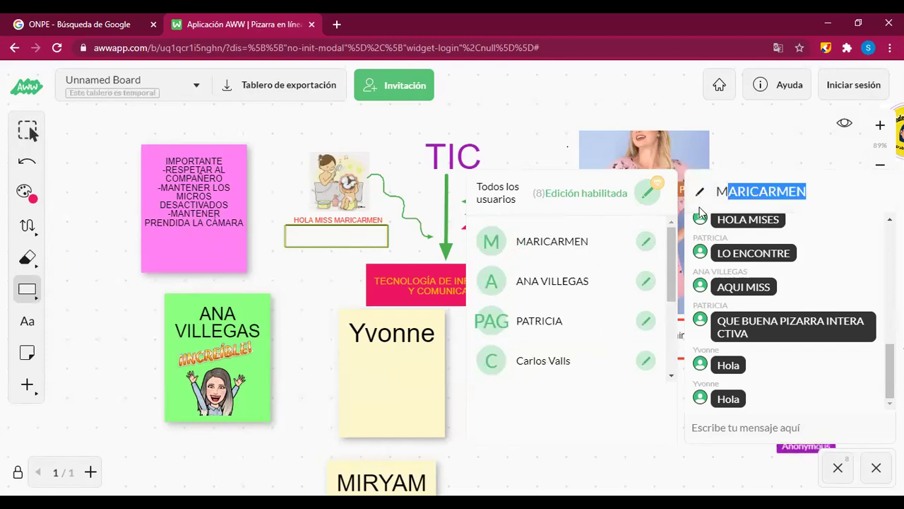
{"action": "key", "text": "n"}
{"action": "key", "text": "c"}
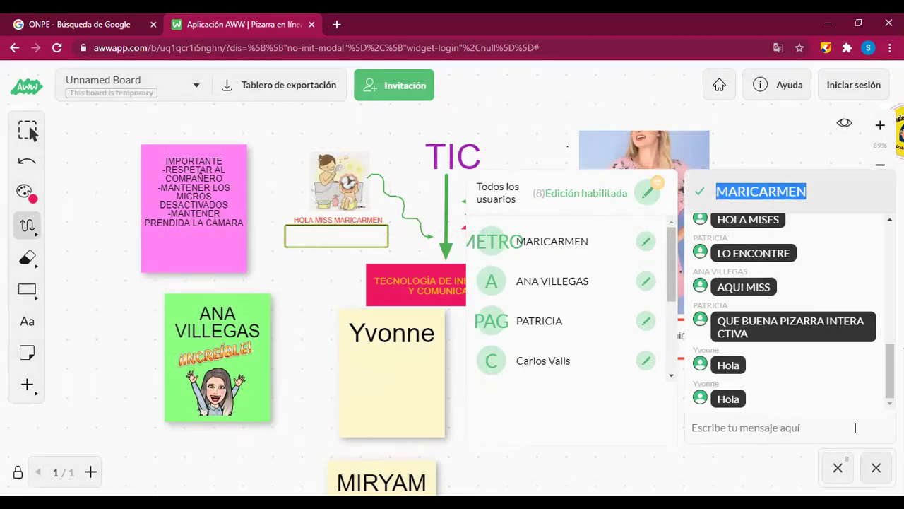
Step: Close the participants list and the chat on the board
{"action": "left_click", "coordinate": [837, 467]}
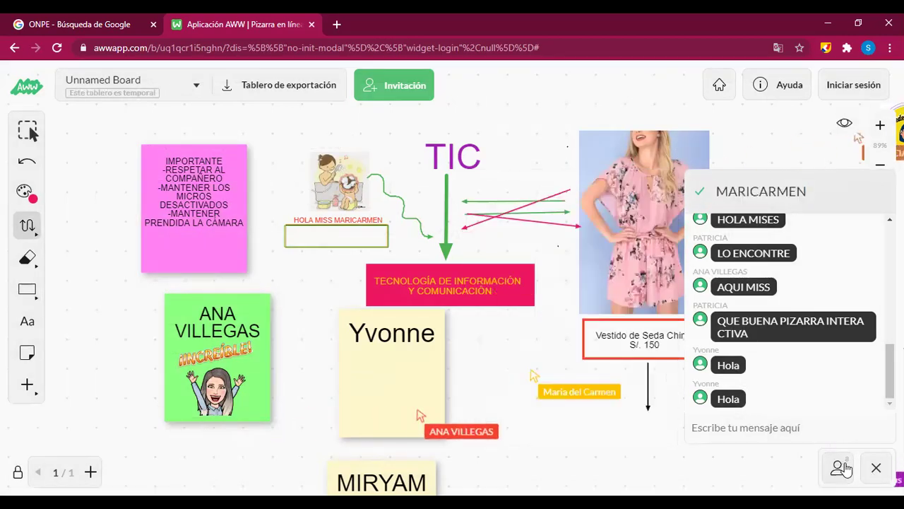
{"action": "left_click", "coordinate": [877, 470]}
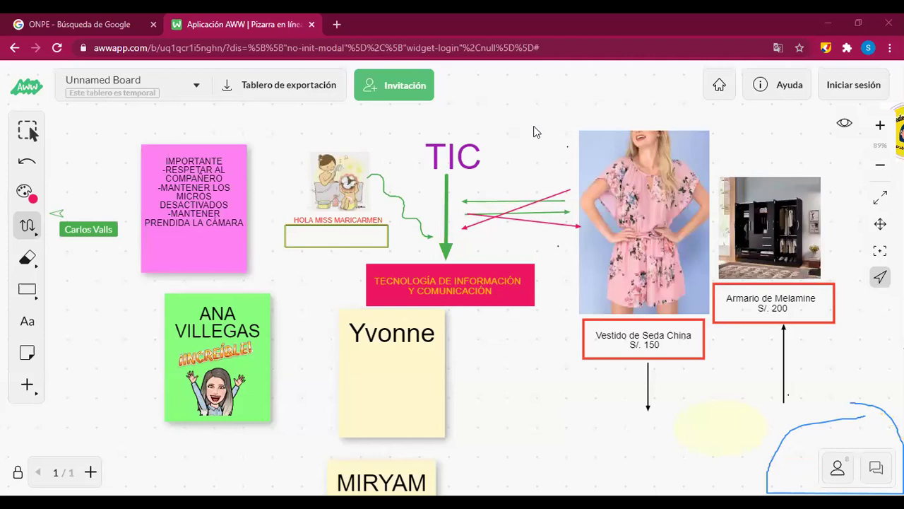
Step: Annotate the screen with red strokes and arrows pointing at the board's participants and chat buttons
{"action": "left_click_drag", "start_coordinate": [805, 341], "coordinate": [863, 446]}
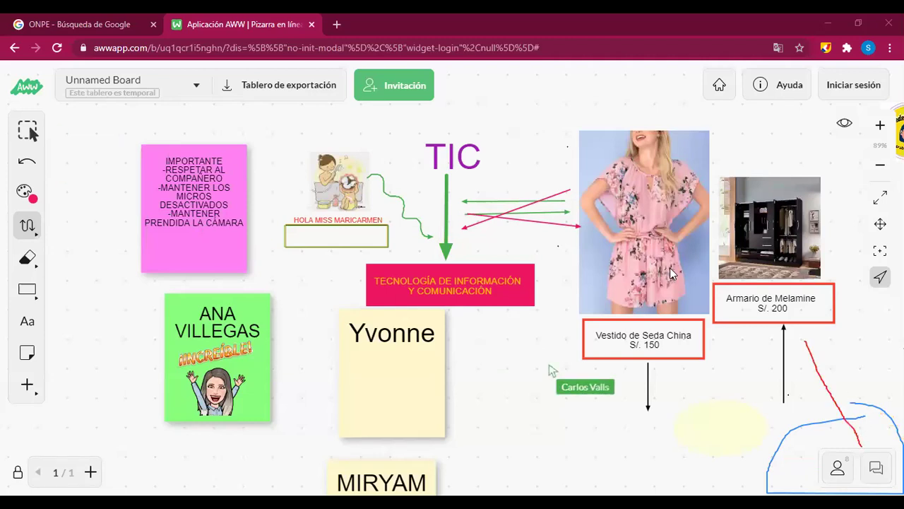
{"action": "mouse_move", "coordinate": [665, 474]}
{"action": "left_mouse_down"}
{"action": "mouse_move", "coordinate": [797, 461]}
{"action": "mouse_move", "coordinate": [806, 486]}
{"action": "mouse_move", "coordinate": [824, 492]}
{"action": "mouse_move", "coordinate": [898, 459]}
{"action": "mouse_move", "coordinate": [869, 432]}
{"action": "mouse_move", "coordinate": [819, 431]}
{"action": "mouse_move", "coordinate": [802, 455]}
{"action": "mouse_move", "coordinate": [818, 380]}
{"action": "left_mouse_up"}
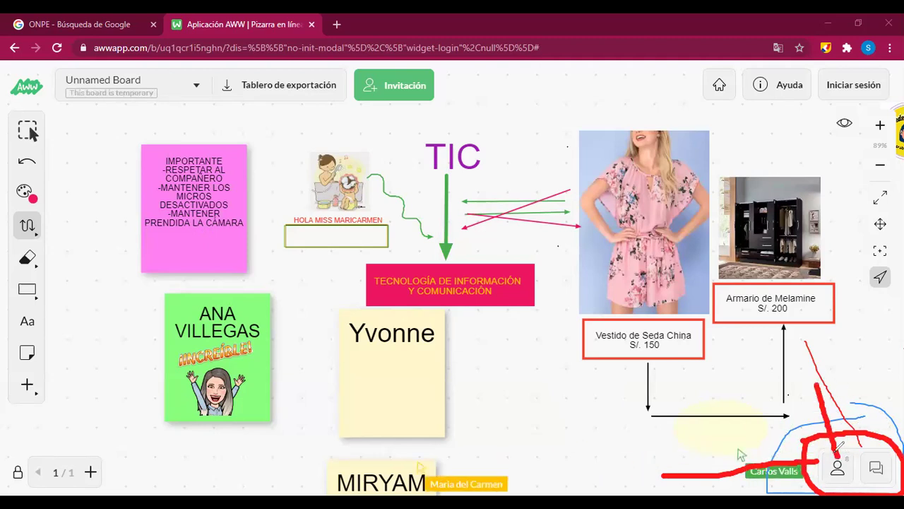
{"action": "left_click_drag", "start_coordinate": [840, 426], "coordinate": [850, 457]}
{"action": "left_click_drag", "start_coordinate": [861, 366], "coordinate": [863, 449]}
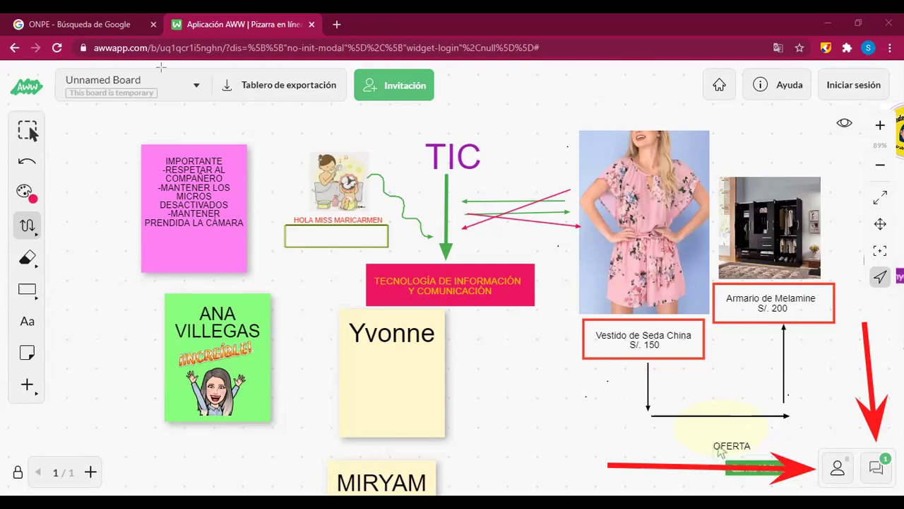
Step: Set the browser page zoom to 80 % to show more of the board
{"action": "left_click", "coordinate": [889, 47]}
{"action": "left_click", "coordinate": [802, 171]}
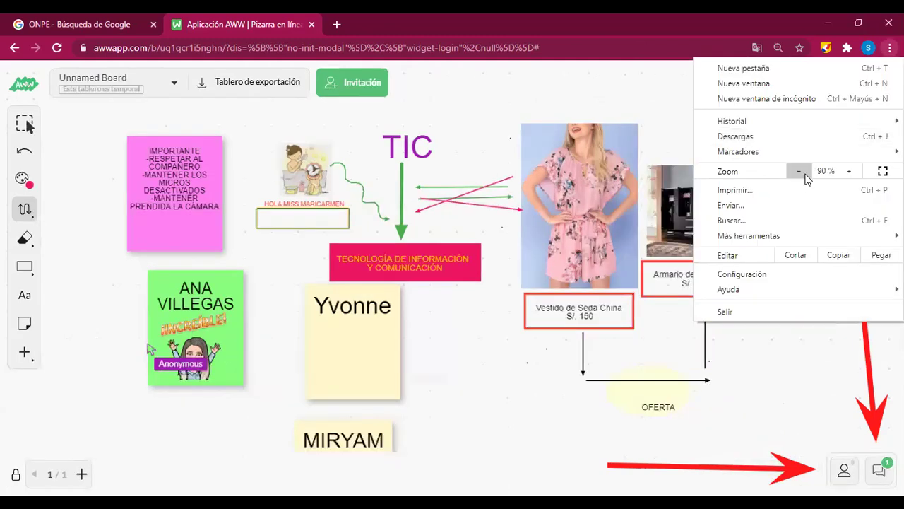
{"action": "left_click", "coordinate": [803, 172]}
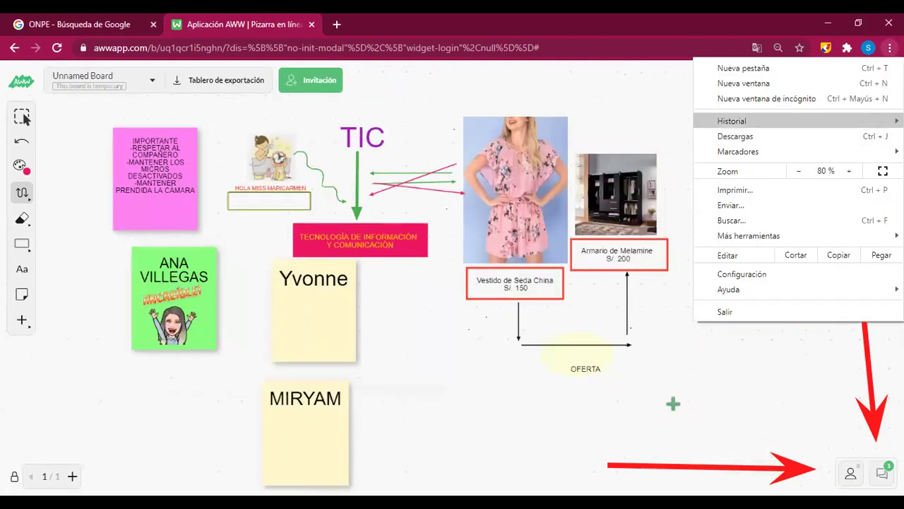
{"action": "left_click", "coordinate": [501, 111]}
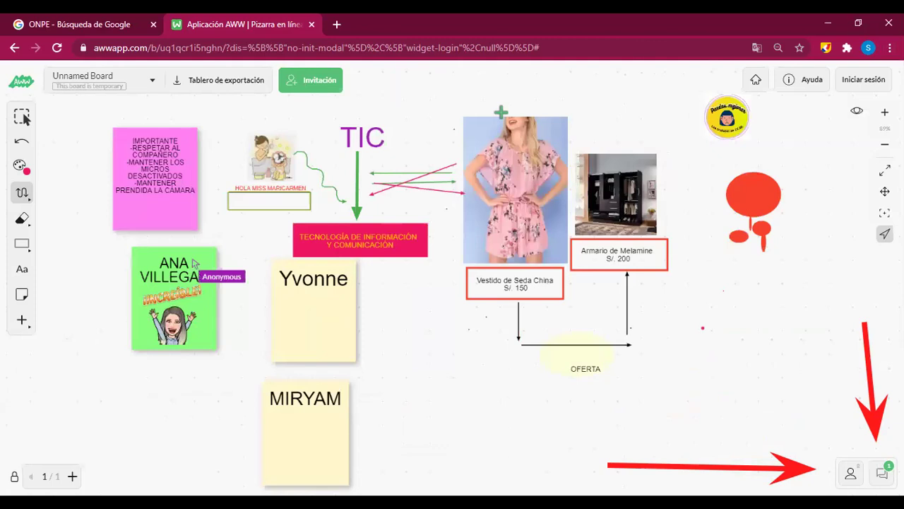
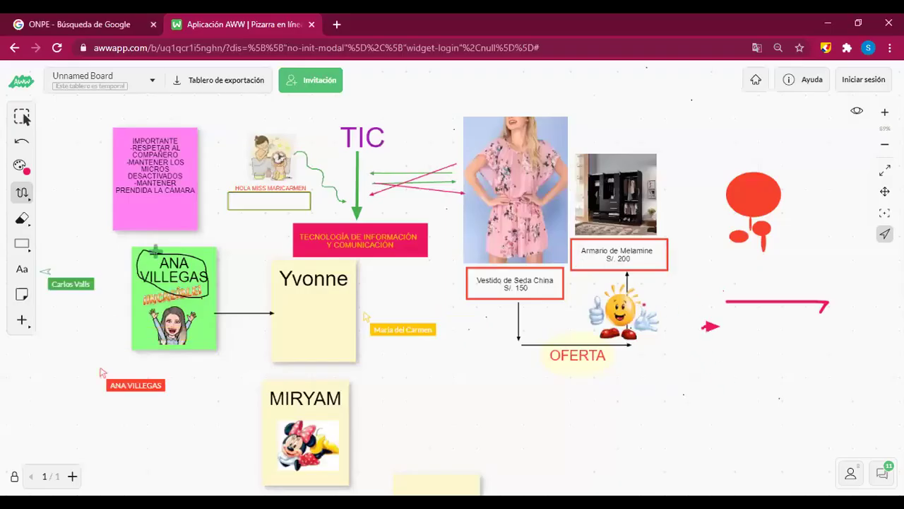
Step: Search Google Images for GIFS in a new tab and copy the image of the orange robot on a skateboard
{"action": "left_click", "coordinate": [335, 26]}
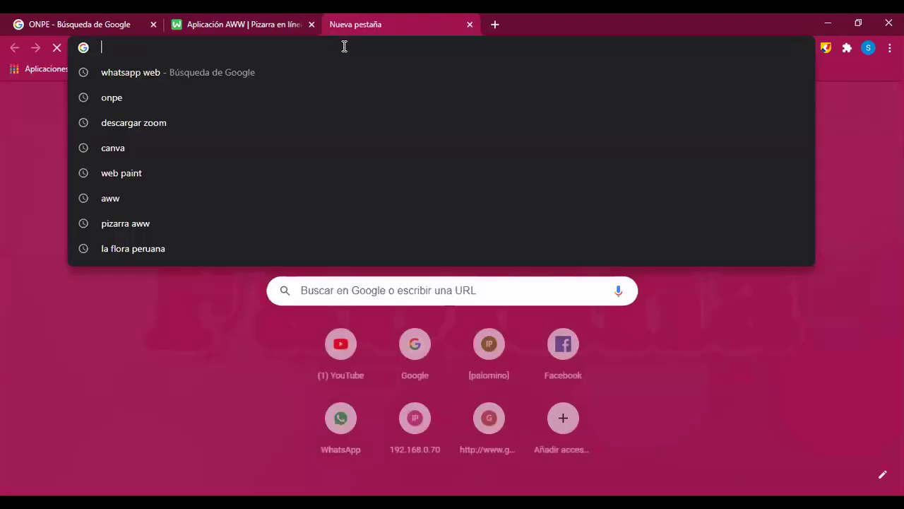
{"action": "type", "text": "GIF"}
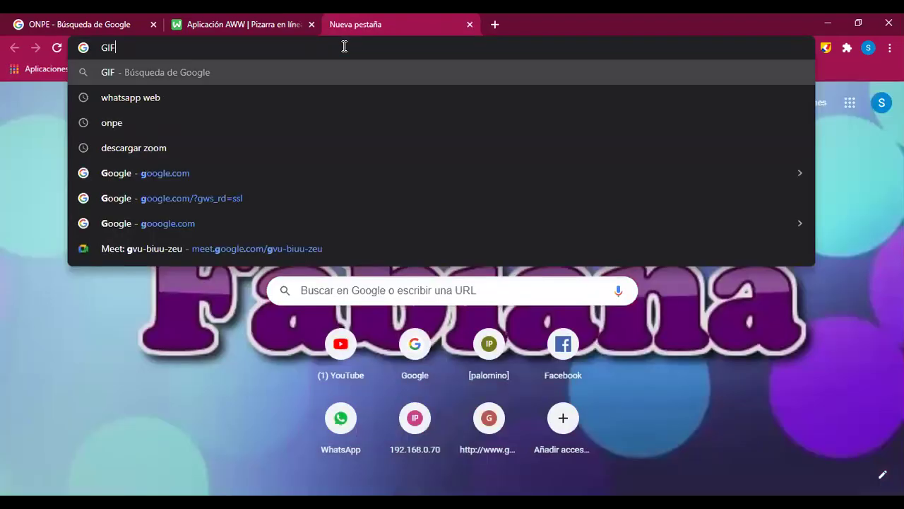
{"action": "type", "text": "S"}
{"action": "key", "text": "Return"}
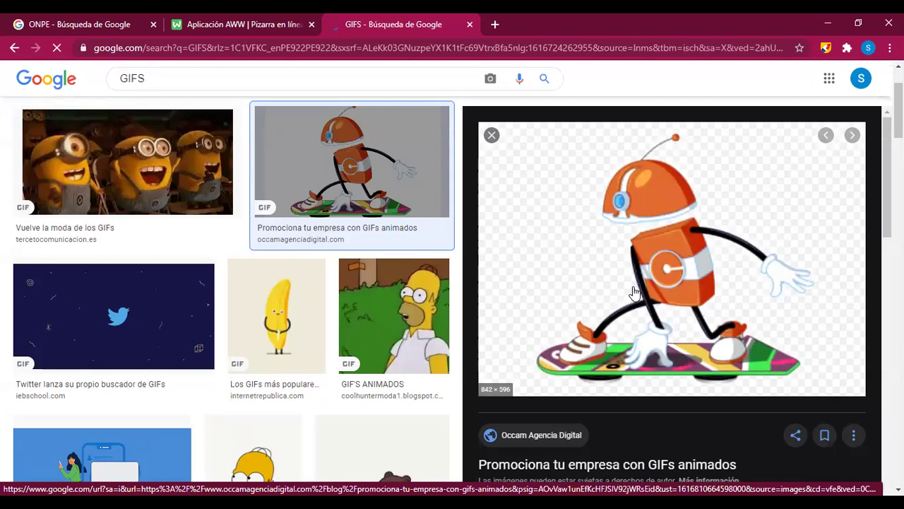
{"action": "right_click", "coordinate": [646, 226]}
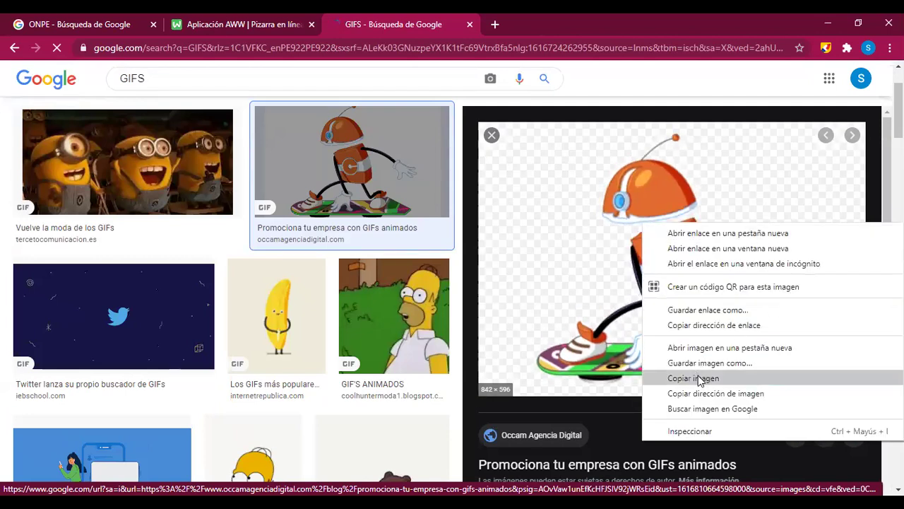
Step: Return to the AWW board, paste the copied robot image and place it in the middle of the board
{"action": "left_click", "coordinate": [209, 25]}
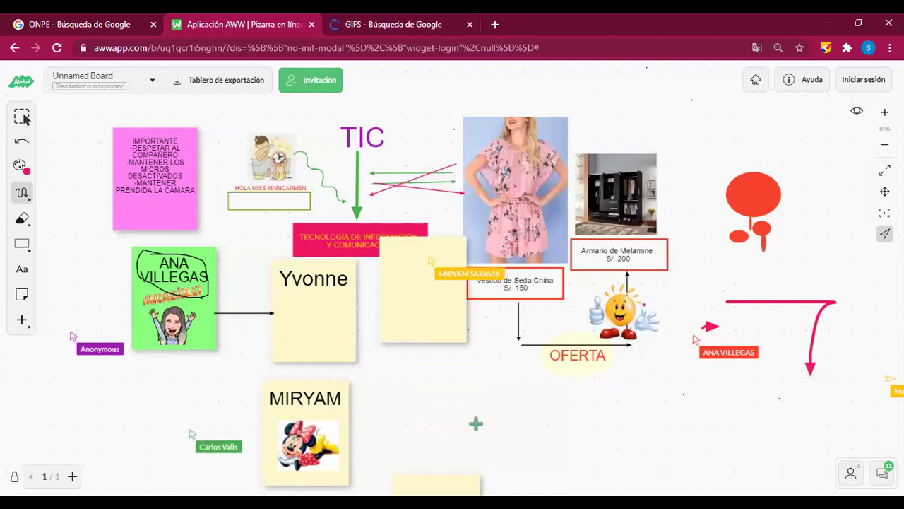
{"action": "key", "text": "ctrl+v"}
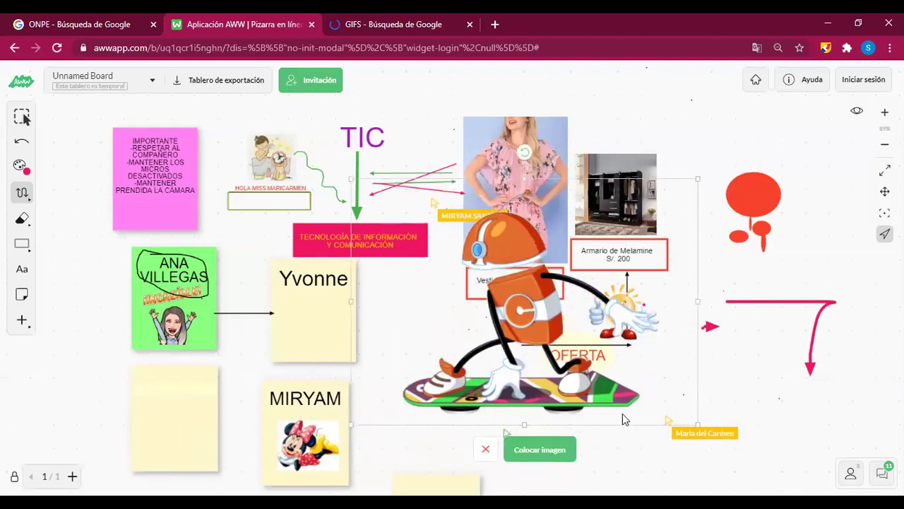
{"action": "left_click", "coordinate": [544, 448]}
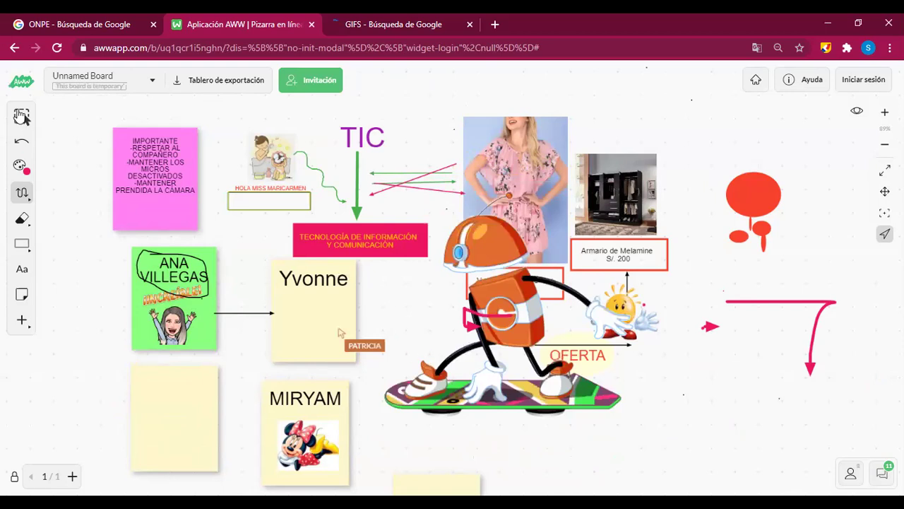
Step: Move the robot image away from the middle of the board
{"action": "left_click_drag", "start_coordinate": [558, 360], "coordinate": [662, 385]}
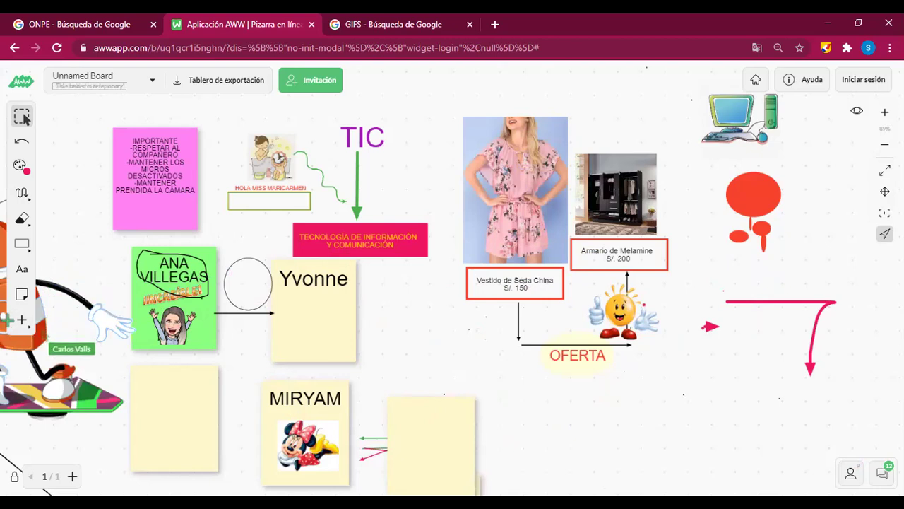
{"action": "left_click", "coordinate": [22, 320]}
{"action": "left_click", "coordinate": [61, 320]}
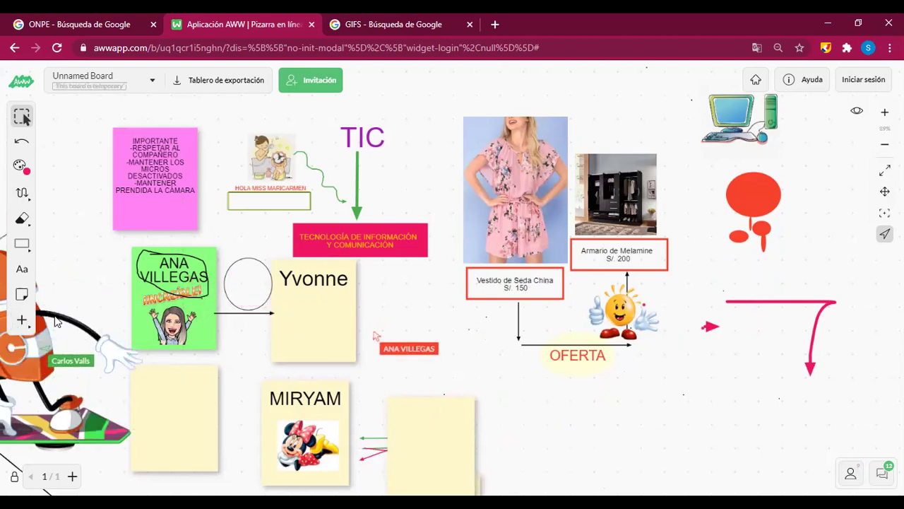
{"action": "left_click", "coordinate": [365, 275]}
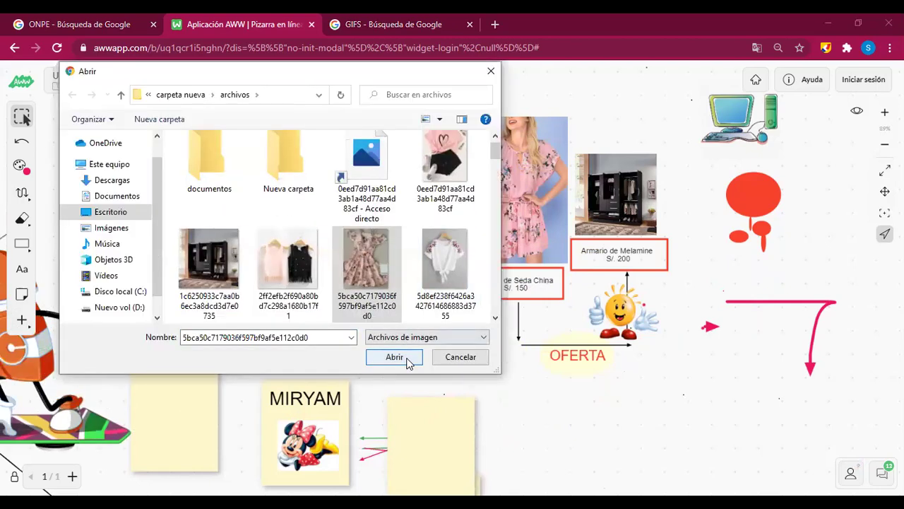
{"action": "key", "text": "Return"}
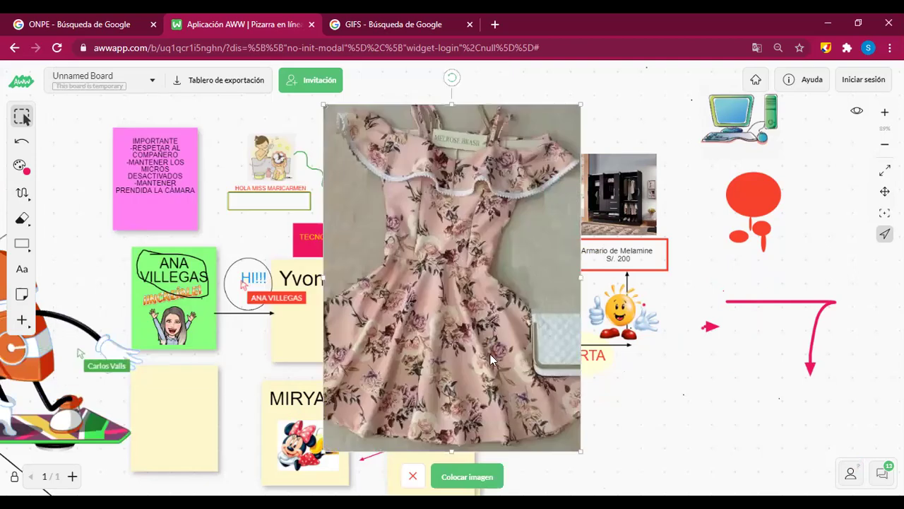
{"action": "left_click_drag", "start_coordinate": [492, 360], "coordinate": [646, 316]}
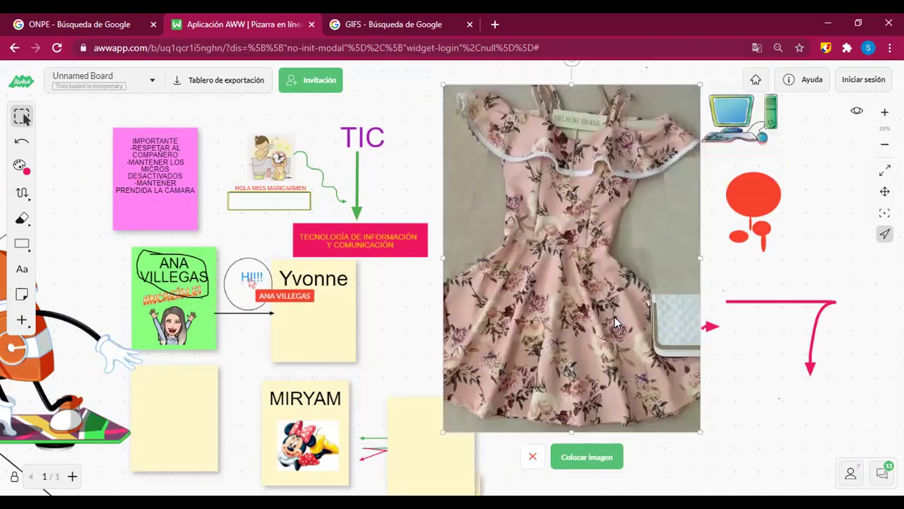
{"action": "left_click_drag", "start_coordinate": [614, 317], "coordinate": [578, 296]}
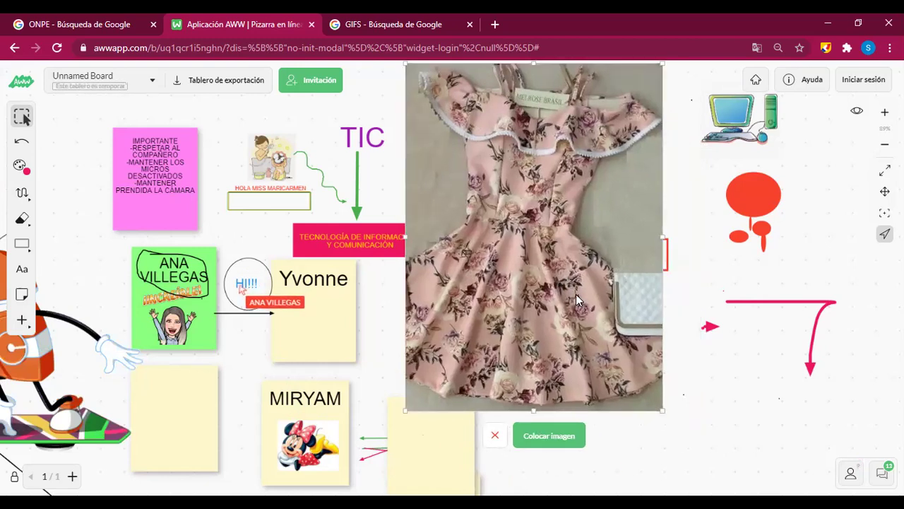
{"action": "left_click_drag", "start_coordinate": [697, 417], "coordinate": [630, 303]}
{"action": "left_click_drag", "start_coordinate": [559, 194], "coordinate": [661, 330]}
{"action": "left_click_drag", "start_coordinate": [714, 314], "coordinate": [663, 376]}
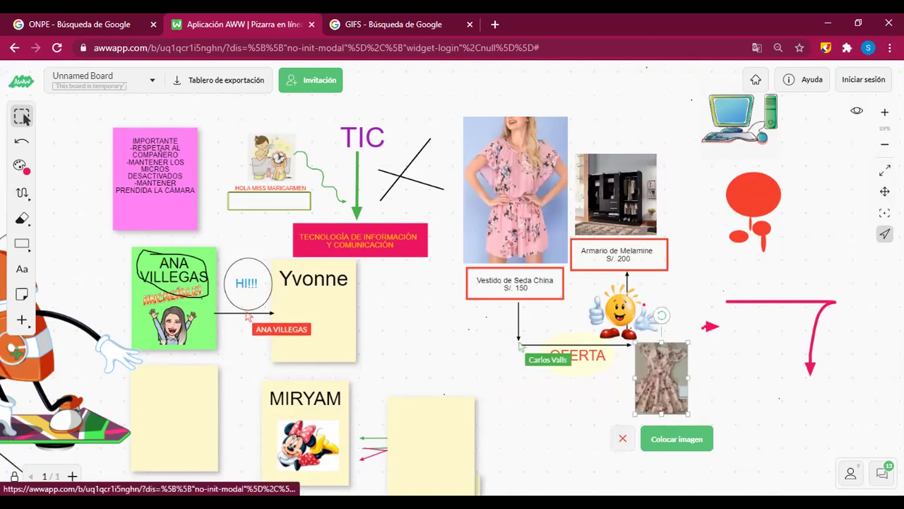
{"action": "key", "text": "Escape"}
Step: Insert the floral dress image 5bca50c7179036f597bf9af5e112c0d0 from the computer, shrink it and place it below the small red arrowhead beside OFERTA
{"action": "left_click", "coordinate": [22, 319]}
{"action": "left_click", "coordinate": [61, 320]}
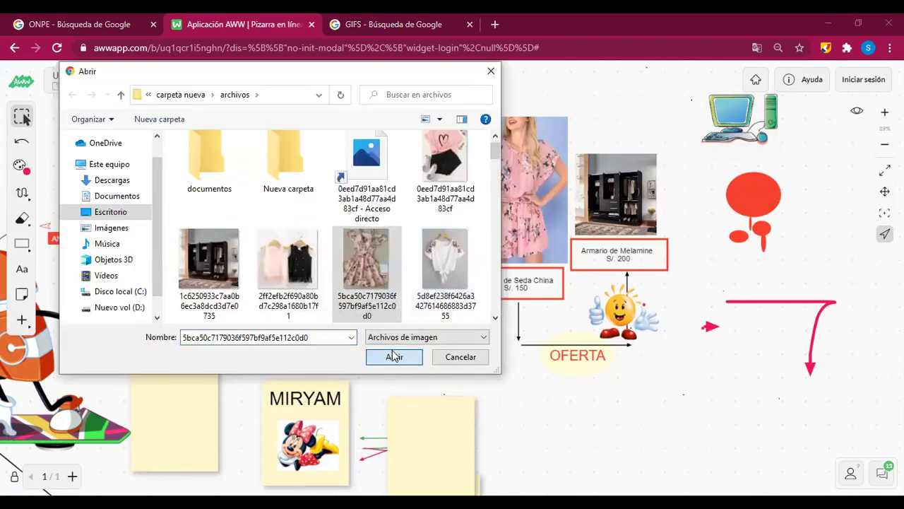
{"action": "left_click", "coordinate": [394, 357]}
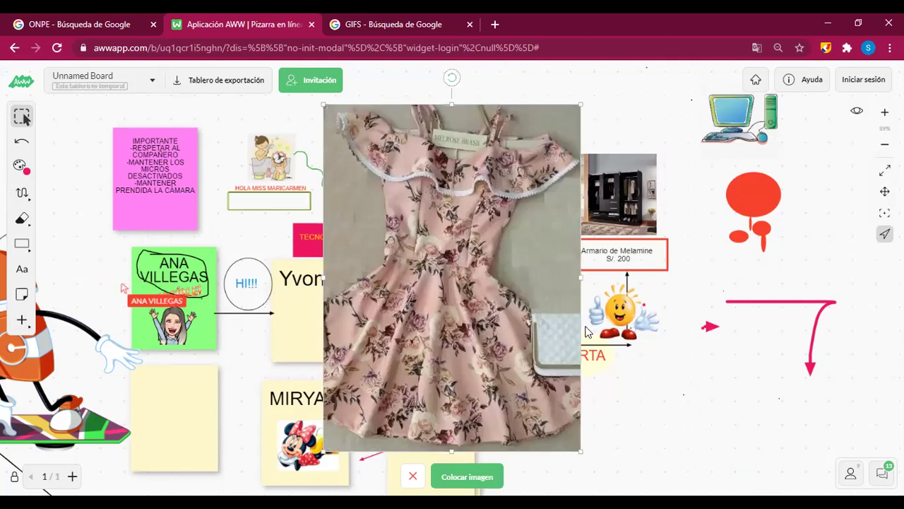
{"action": "left_click_drag", "start_coordinate": [648, 416], "coordinate": [726, 393]}
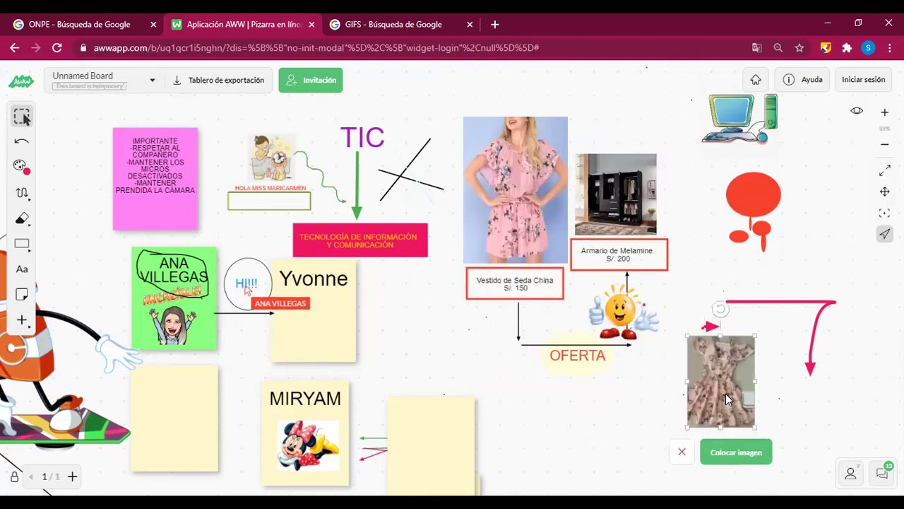
{"action": "left_click", "coordinate": [731, 456]}
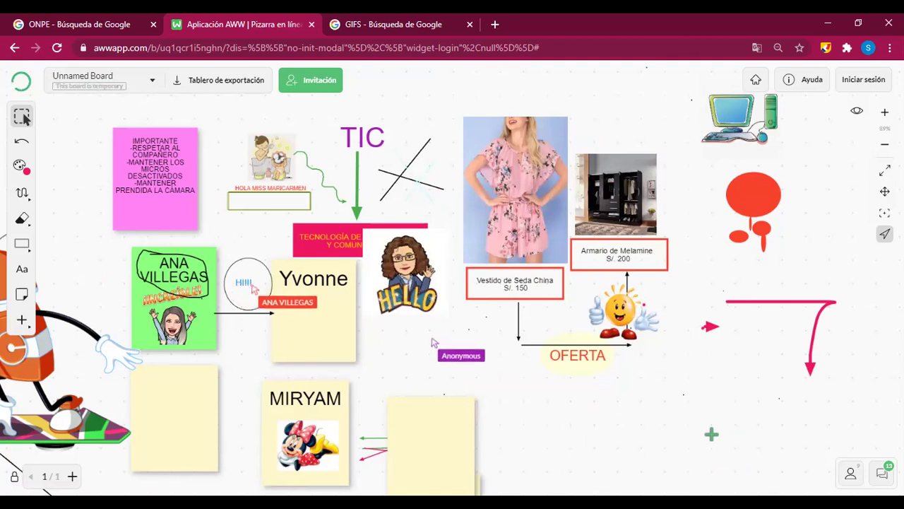
Step: Read through the messages in the board's chat and close the chat
{"action": "left_click", "coordinate": [882, 472]}
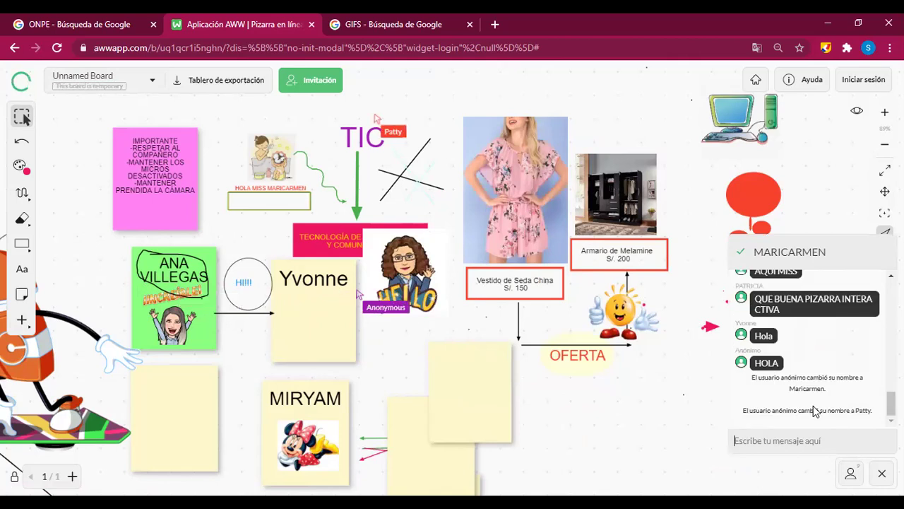
{"action": "scroll", "coordinate": [814, 413], "scroll_direction": "up", "scroll_amount": 3}
{"action": "scroll", "coordinate": [820, 311], "scroll_direction": "down", "scroll_amount": 3}
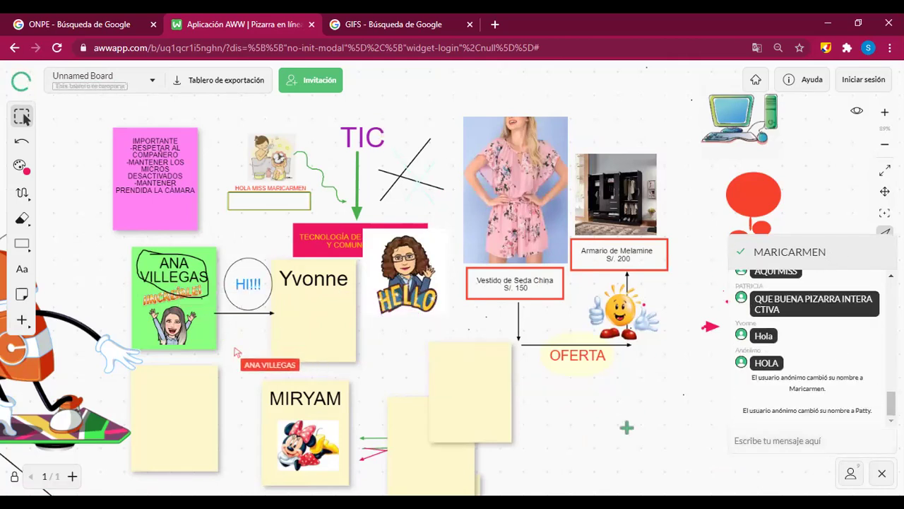
{"action": "left_click", "coordinate": [878, 477]}
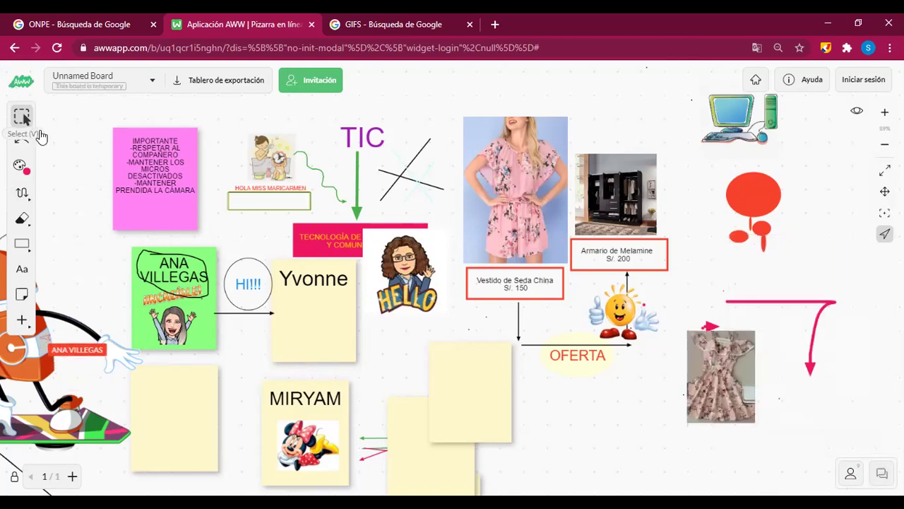
Step: Move the small floral dress image slightly down and to the left
{"action": "left_click_drag", "start_coordinate": [726, 389], "coordinate": [714, 405]}
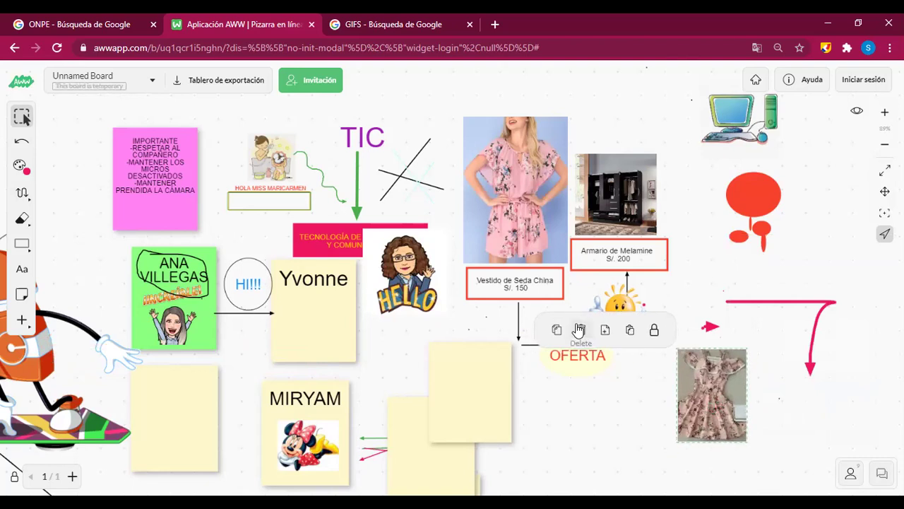
Step: Erase the black freehand strokes, the robot image and the overlapping yellow notes beside the Minnie Mouse note
{"action": "left_click", "coordinate": [882, 146]}
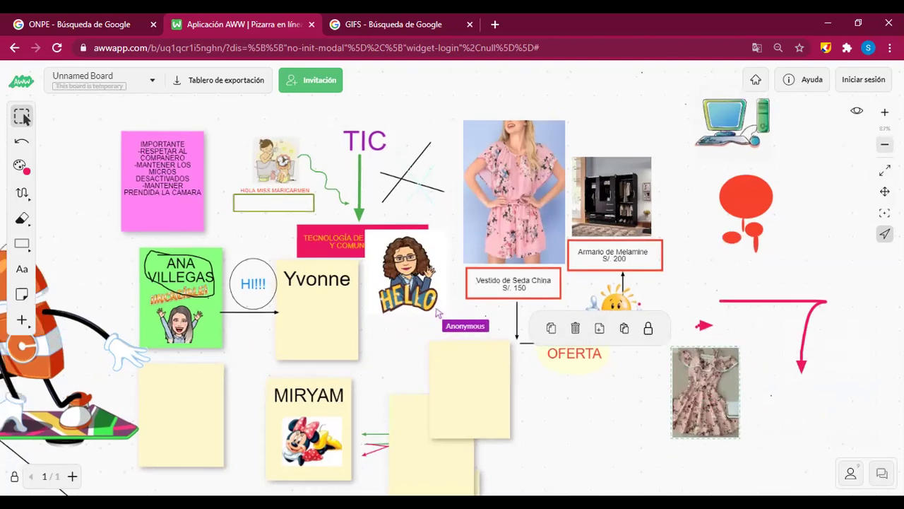
{"action": "left_click", "coordinate": [884, 144]}
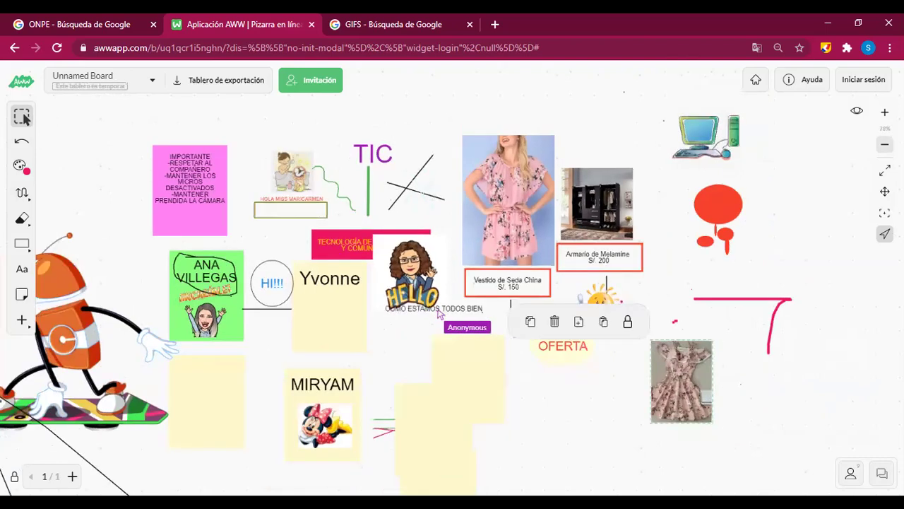
{"action": "left_click", "coordinate": [885, 144]}
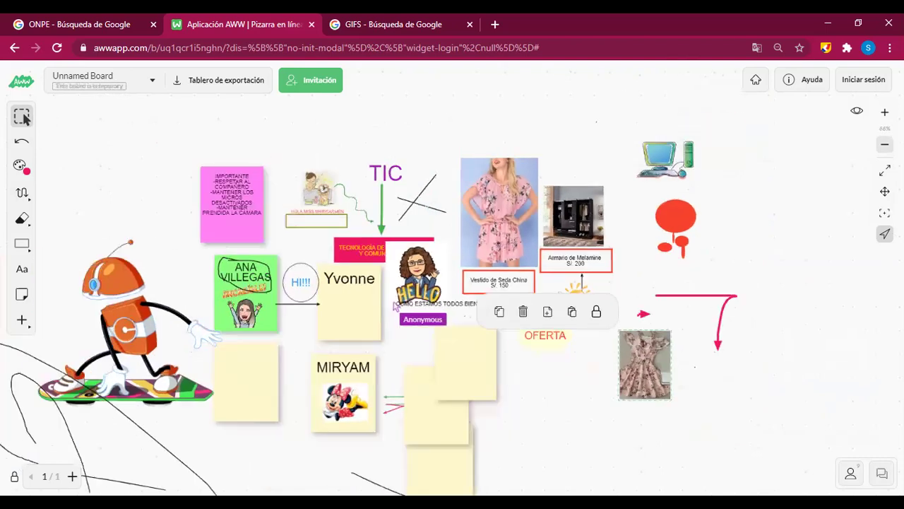
{"action": "left_click", "coordinate": [883, 149]}
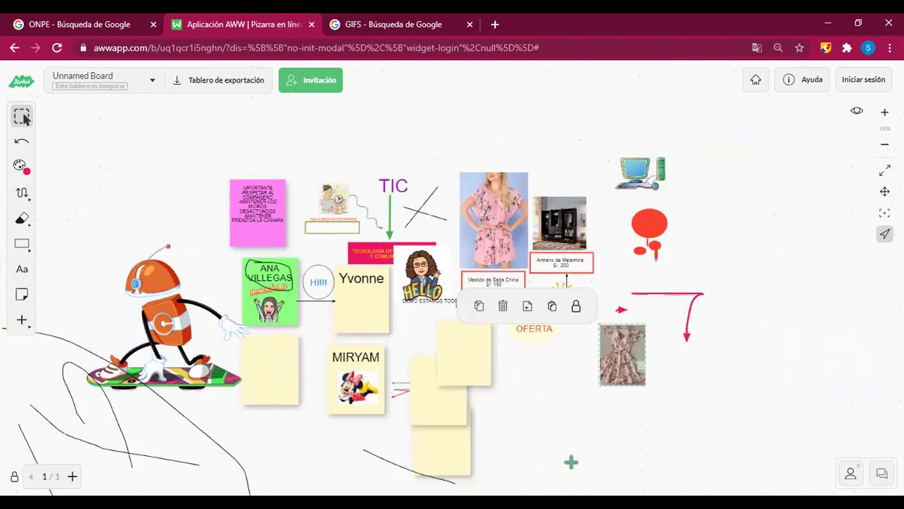
{"action": "scroll", "coordinate": [583, 399], "scroll_direction": "down", "scroll_amount": 3}
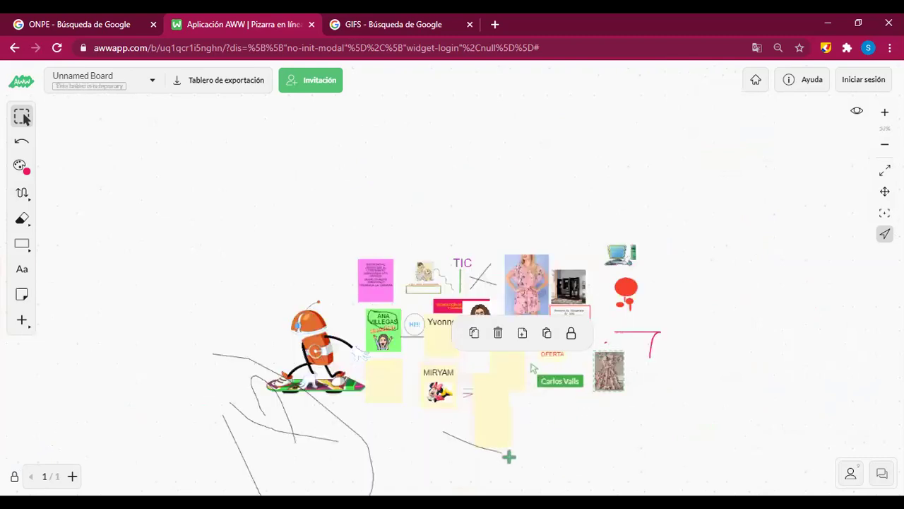
{"action": "left_click", "coordinate": [21, 220]}
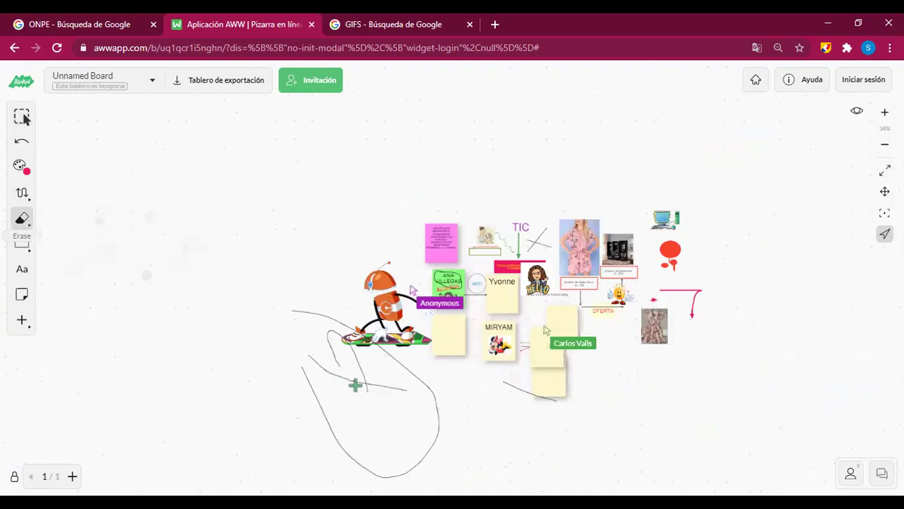
{"action": "left_click_drag", "start_coordinate": [323, 323], "coordinate": [535, 388]}
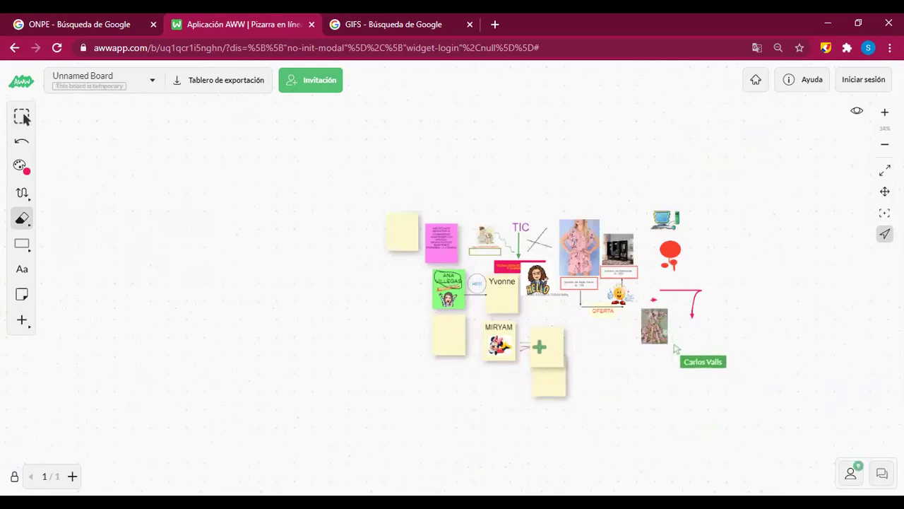
{"action": "mouse_move", "coordinate": [541, 365]}
{"action": "left_mouse_down"}
{"action": "mouse_move", "coordinate": [553, 346]}
{"action": "mouse_move", "coordinate": [567, 448]}
{"action": "left_mouse_up"}
{"action": "scroll", "coordinate": [721, 332], "scroll_direction": "up", "scroll_amount": 3}
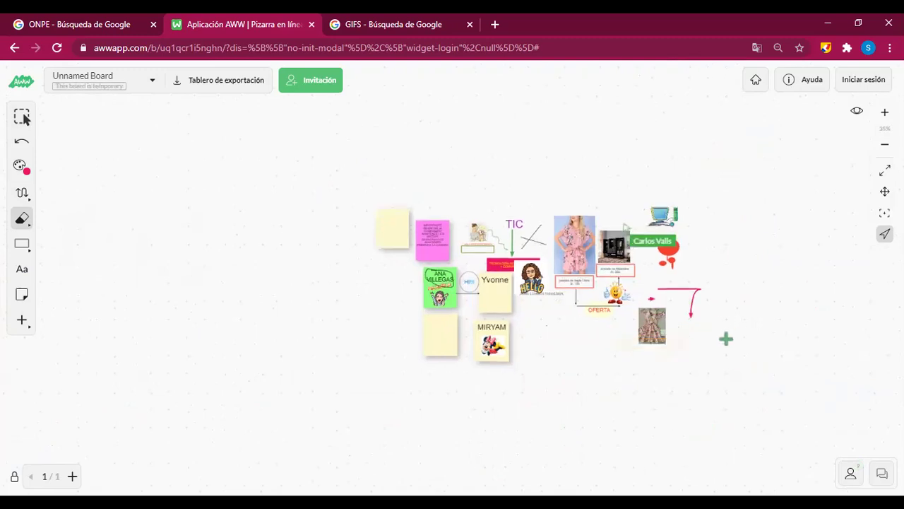
{"action": "scroll", "coordinate": [653, 333], "scroll_direction": "up", "scroll_amount": 2}
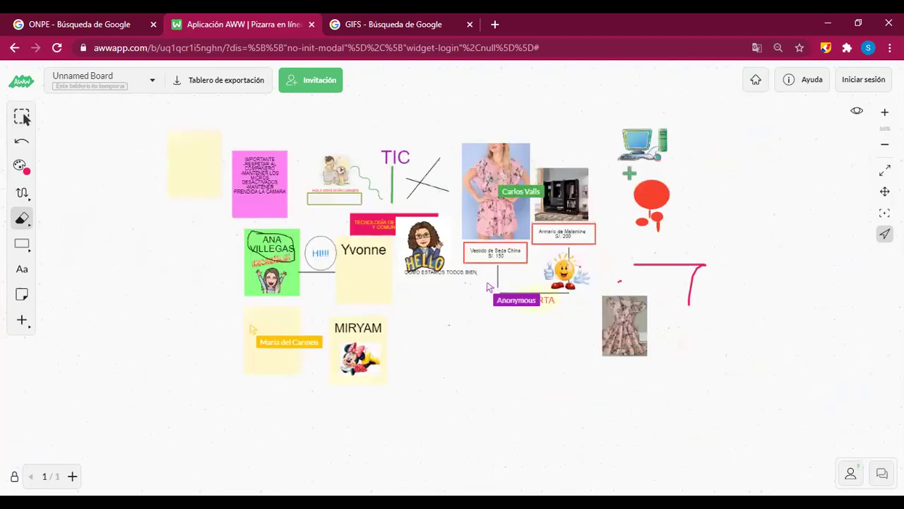
{"action": "scroll", "coordinate": [506, 177], "scroll_direction": "up", "scroll_amount": 1}
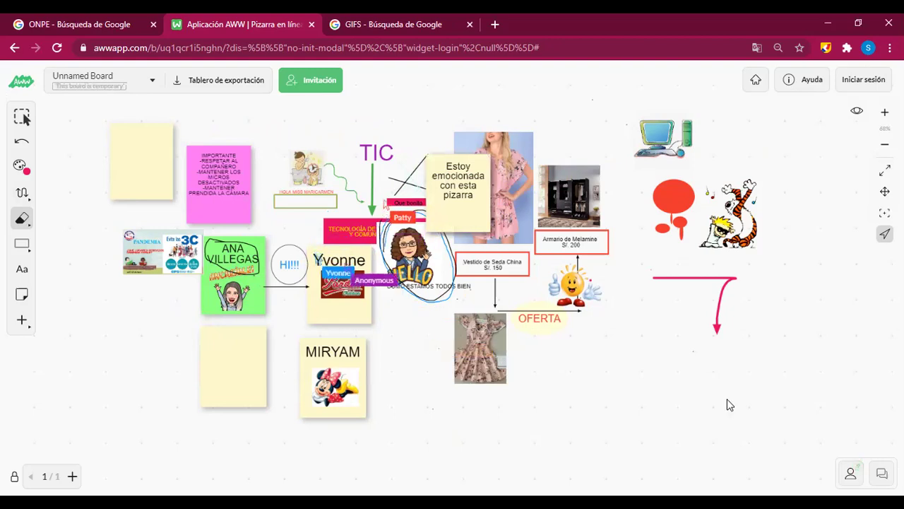
{"action": "scroll", "coordinate": [635, 346], "scroll_direction": "up", "scroll_amount": 1}
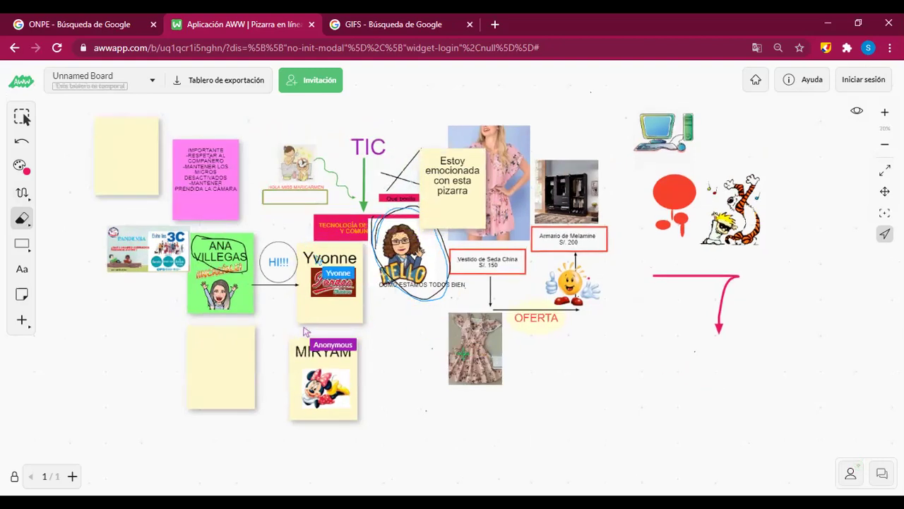
{"action": "scroll", "coordinate": [463, 353], "scroll_direction": "up", "scroll_amount": 1}
{"action": "scroll", "coordinate": [453, 349], "scroll_direction": "down", "scroll_amount": 1}
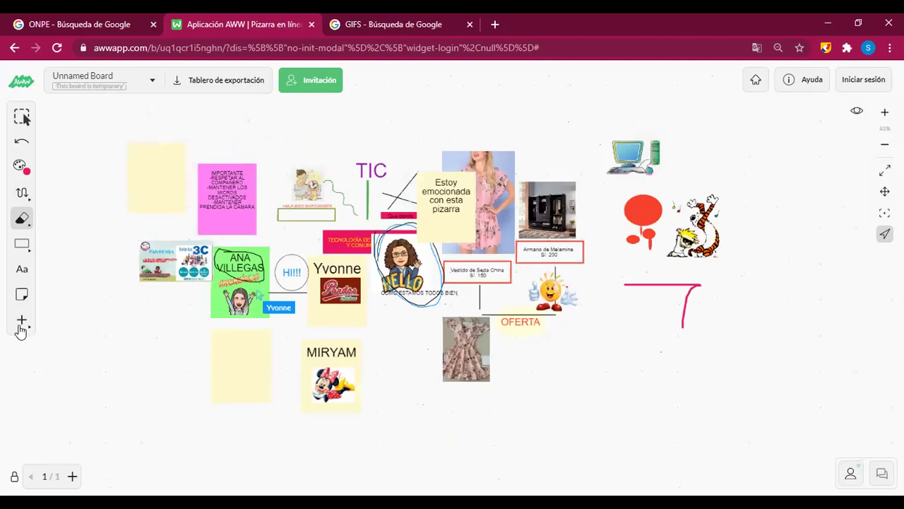
Step: Copy the board's share link from the invitation options
{"action": "mouse_move", "coordinate": [19, 320]}
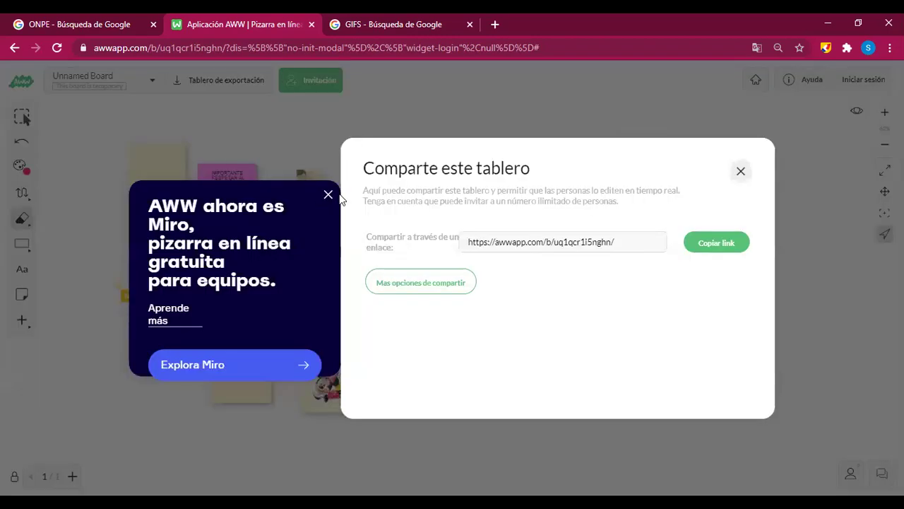
{"action": "left_click", "coordinate": [721, 242]}
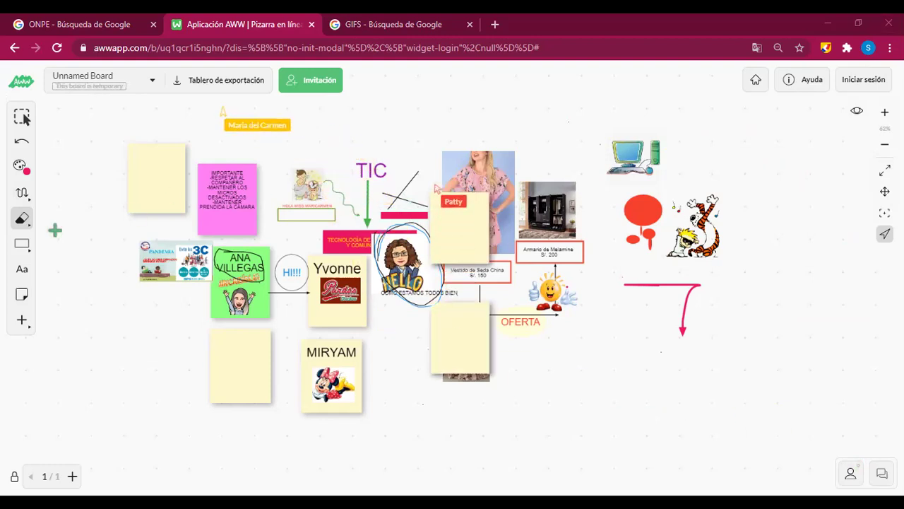
{"action": "left_click", "coordinate": [24, 220]}
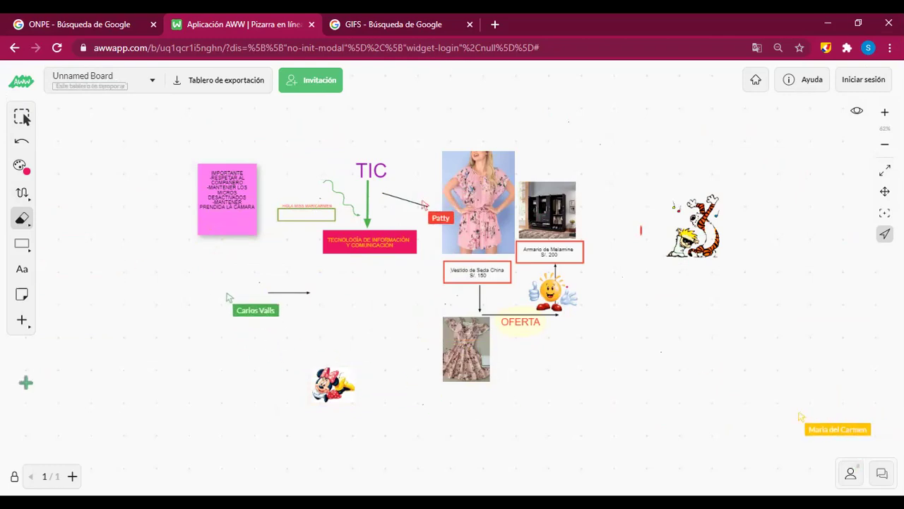
{"action": "left_click", "coordinate": [19, 216]}
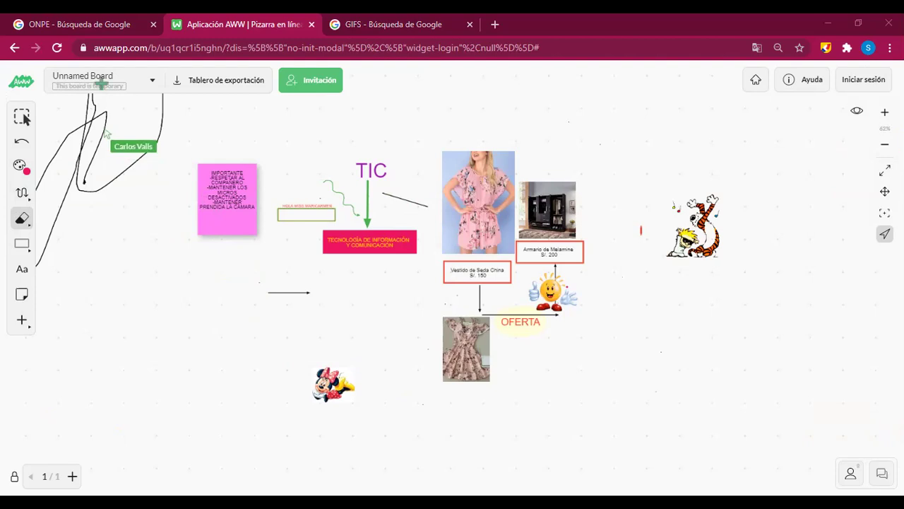
Step: Lock the black freehand scribble and the blank yellow note below TIC to the board's background
{"action": "left_click", "coordinate": [22, 116]}
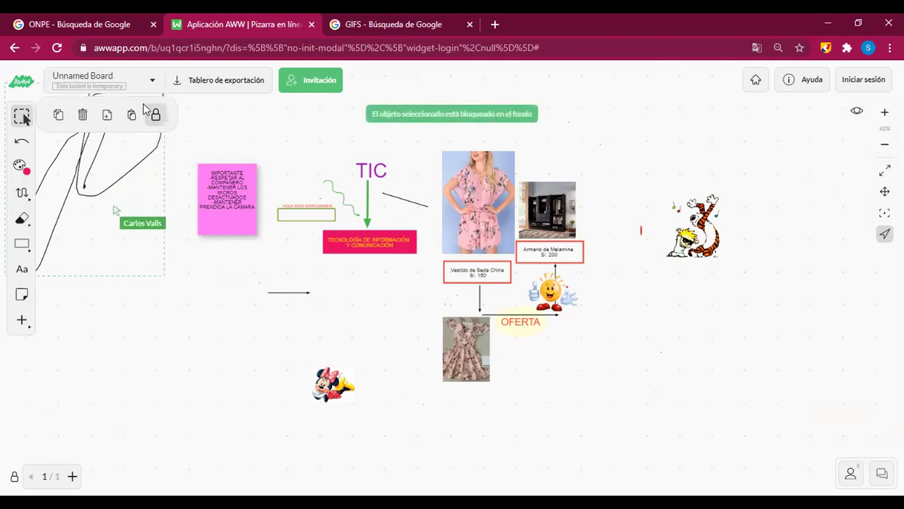
{"action": "left_click", "coordinate": [226, 113]}
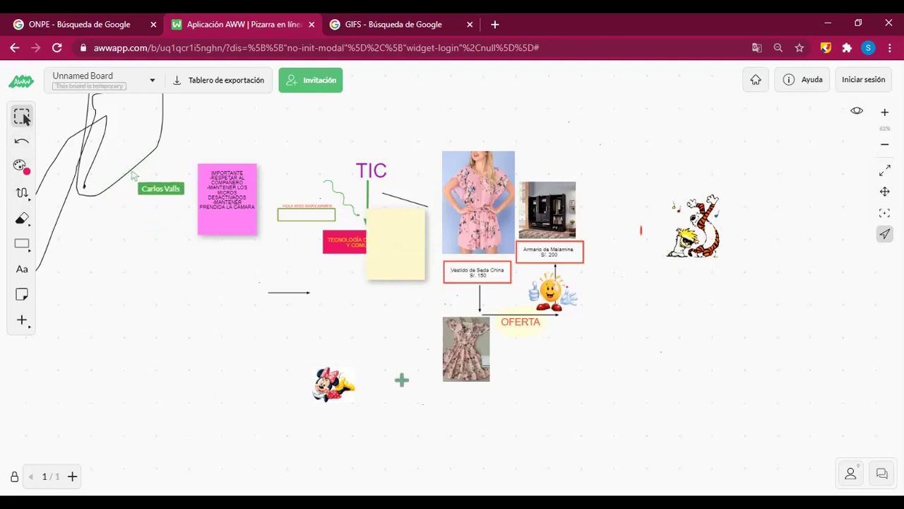
{"action": "left_click", "coordinate": [395, 237]}
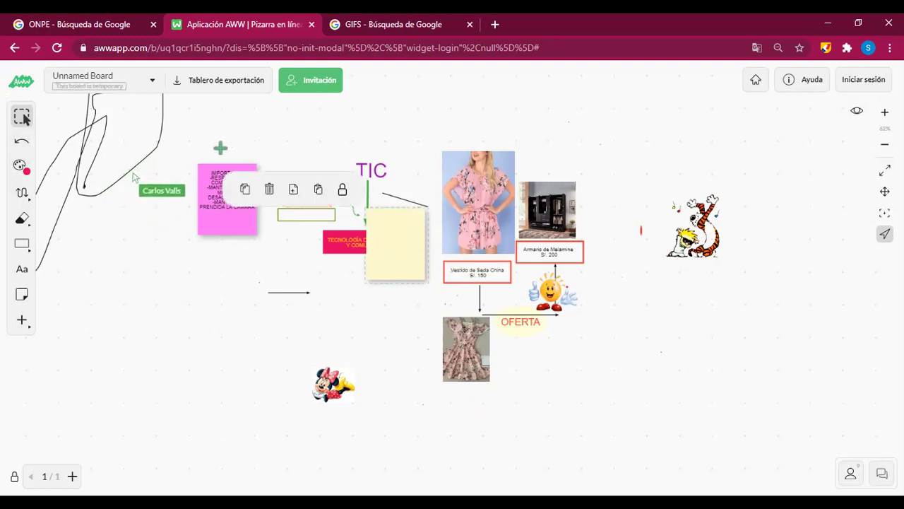
{"action": "left_click", "coordinate": [342, 190]}
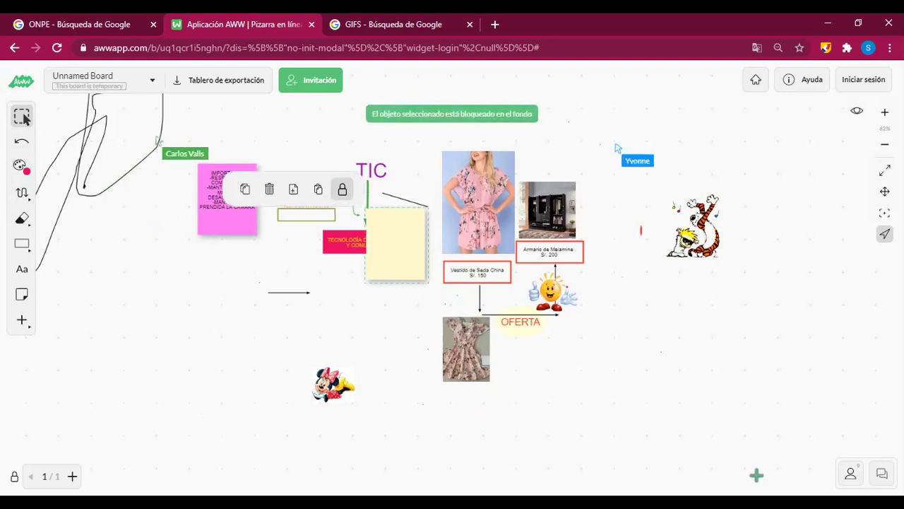
Step: Lock the large pink floral dress image to the board's background
{"action": "left_click", "coordinate": [380, 250]}
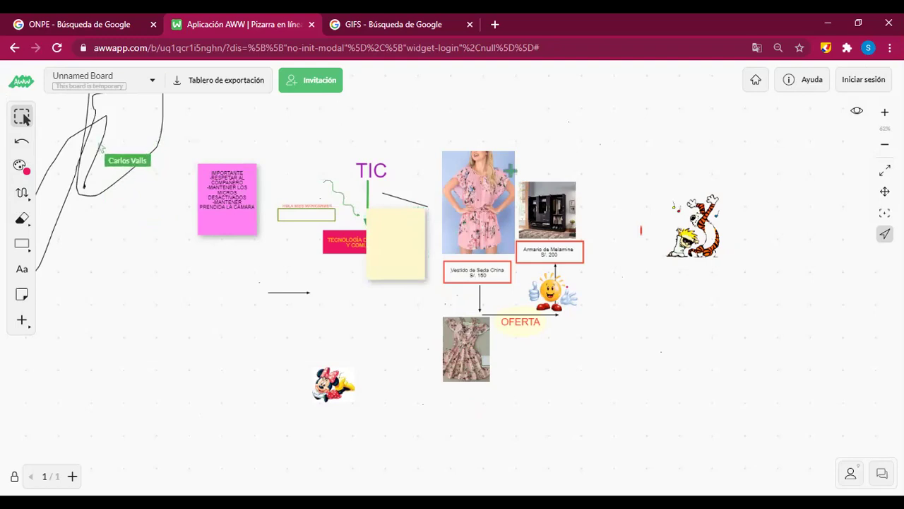
{"action": "left_click", "coordinate": [464, 161]}
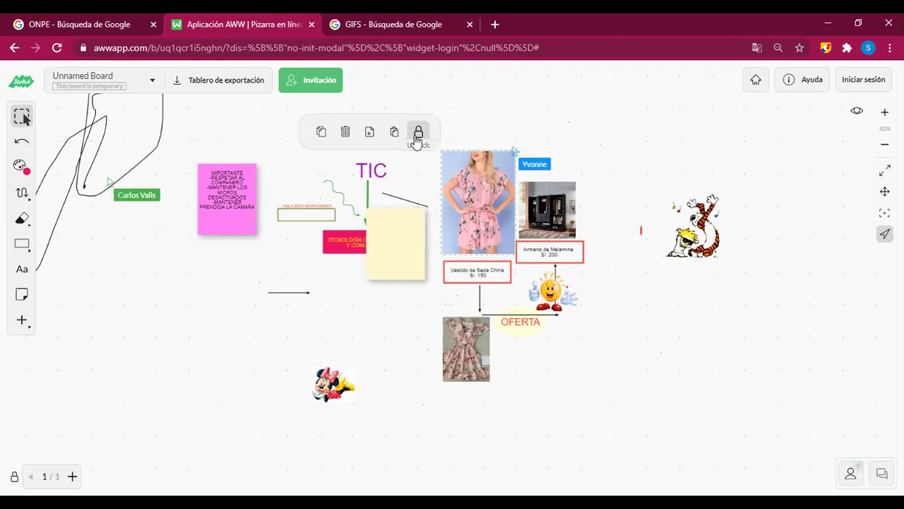
{"action": "left_click", "coordinate": [592, 150]}
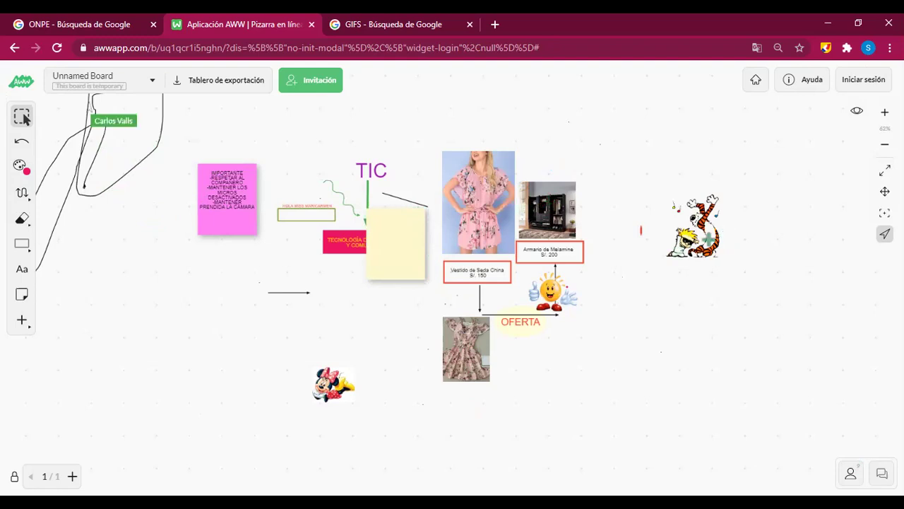
Step: Lock the Calvin and Hobbes image to the background and unlock it again
{"action": "left_click", "coordinate": [679, 212]}
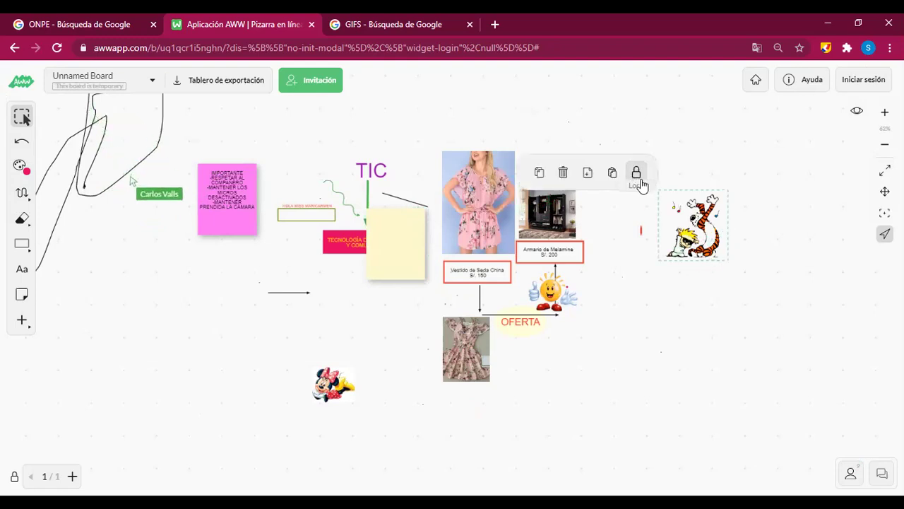
{"action": "left_click", "coordinate": [637, 188]}
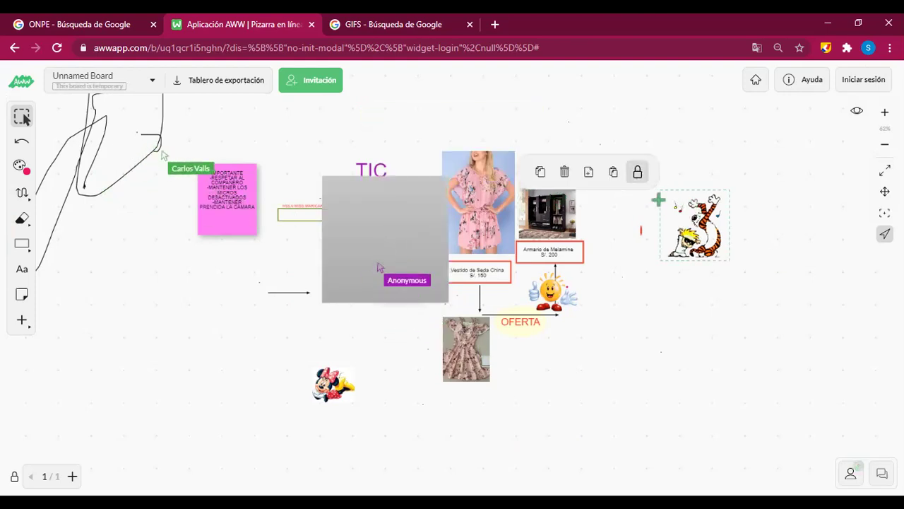
{"action": "left_click", "coordinate": [638, 172]}
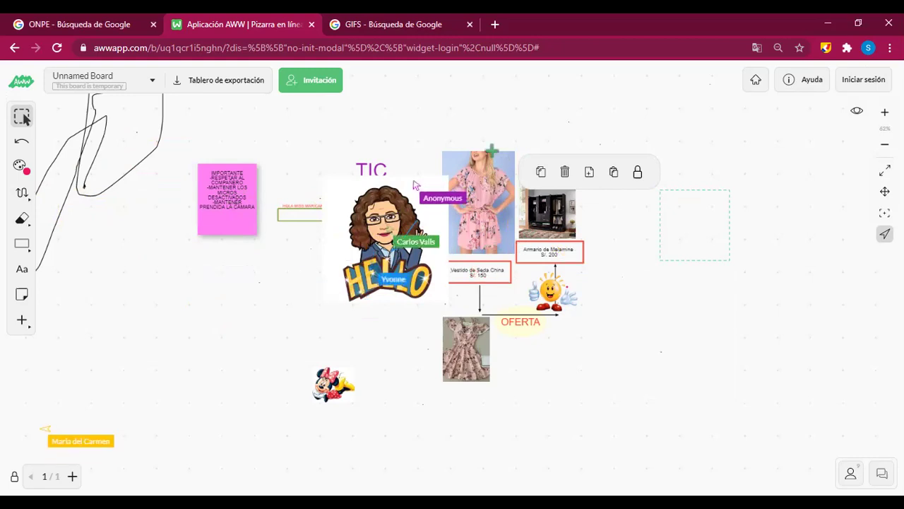
{"action": "left_click", "coordinate": [681, 168]}
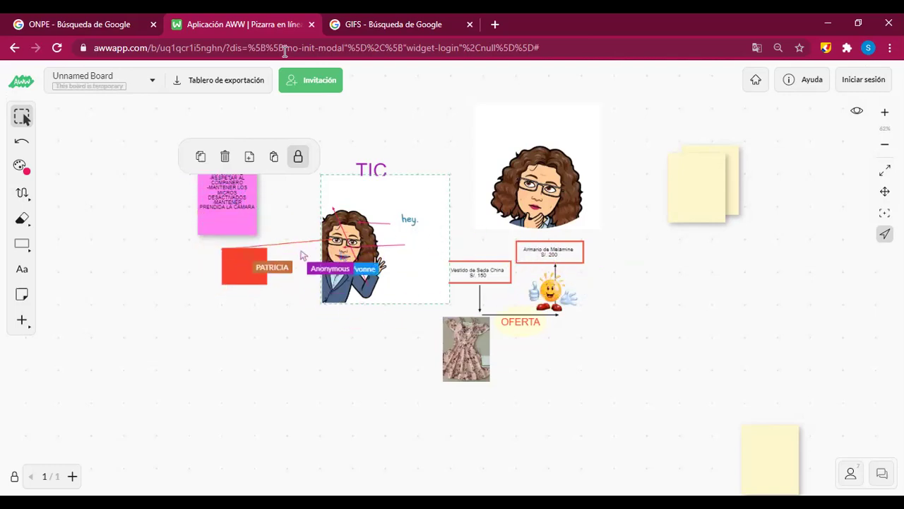
Step: Try to sign in to AWW with the third listed Google account, and close the resulting Miro page
{"action": "left_click", "coordinate": [851, 83]}
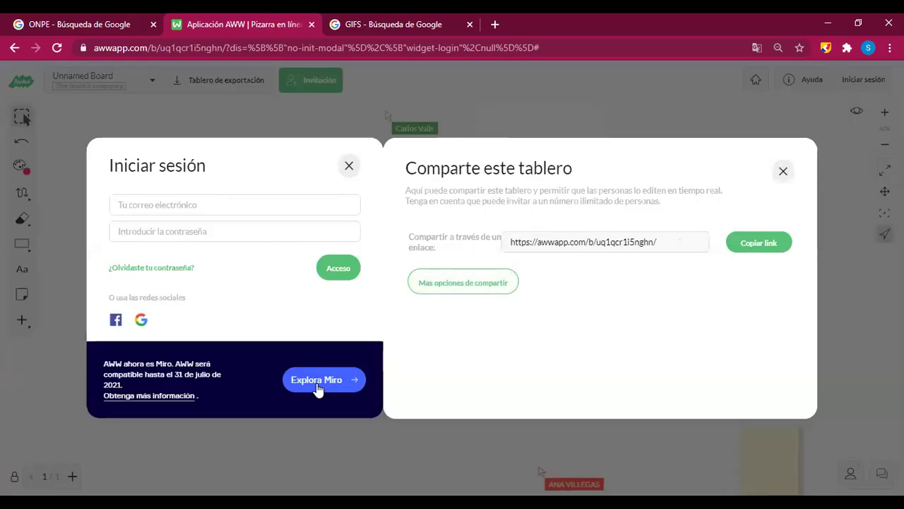
{"action": "left_click", "coordinate": [140, 330]}
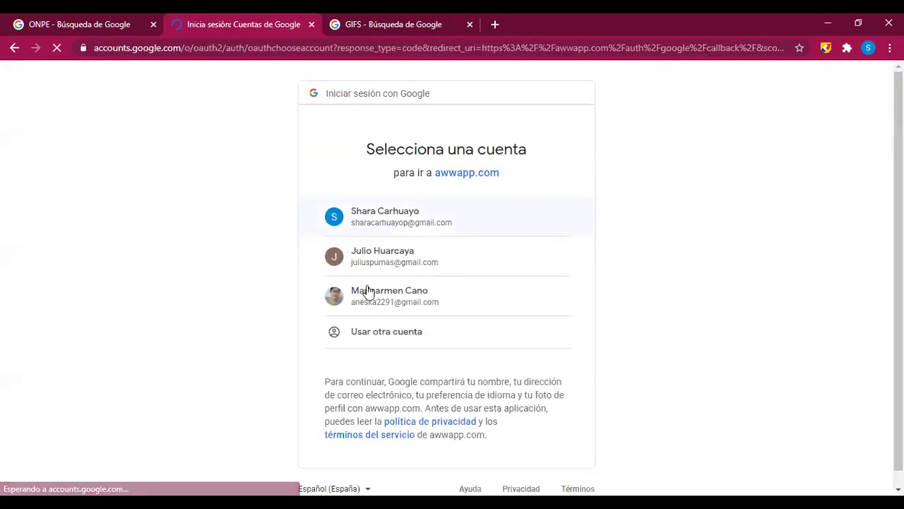
{"action": "left_click", "coordinate": [368, 290]}
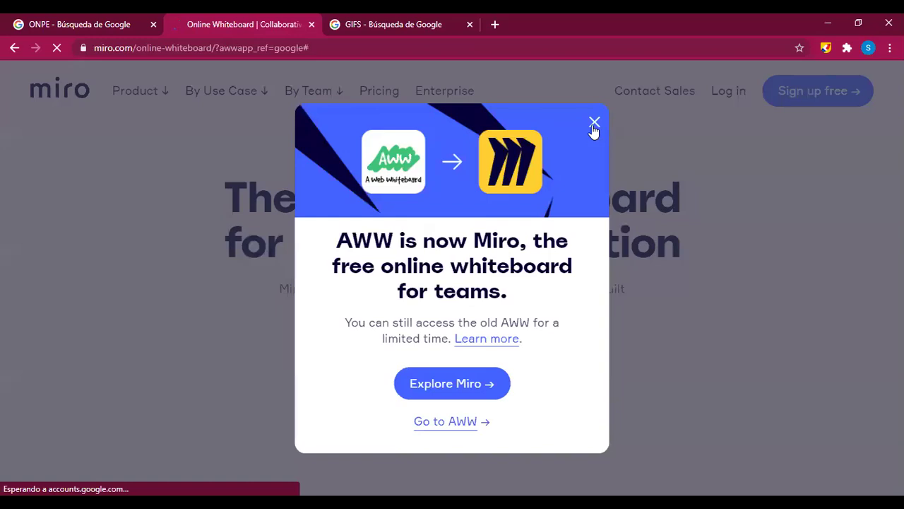
{"action": "left_click", "coordinate": [594, 122]}
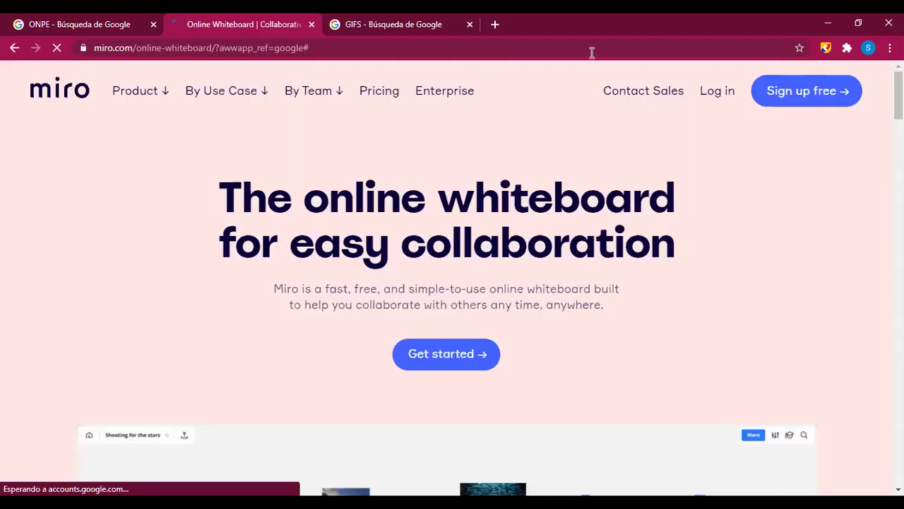
{"action": "left_click", "coordinate": [312, 25]}
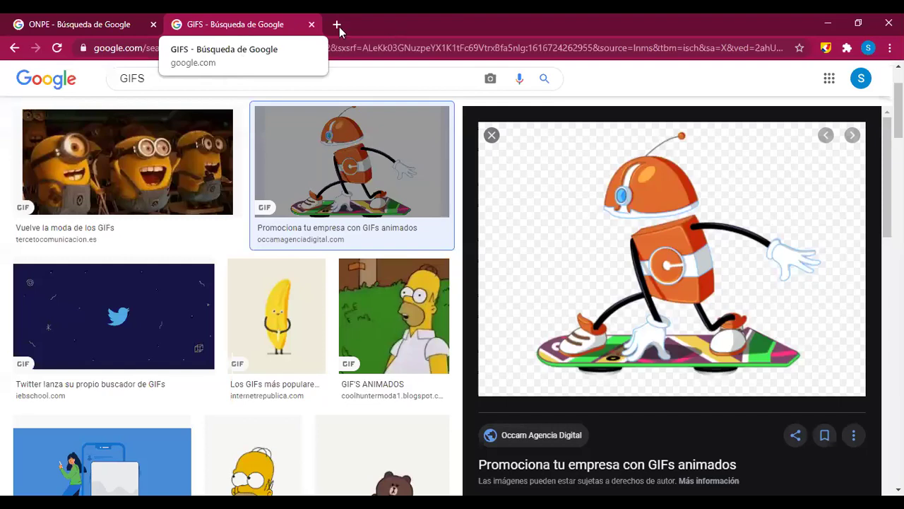
Step: Search Google for AWW in a new tab and open the AWW App whiteboard, dismissing its login form
{"action": "key", "text": "ctrl+t"}
{"action": "type", "text": "A"}
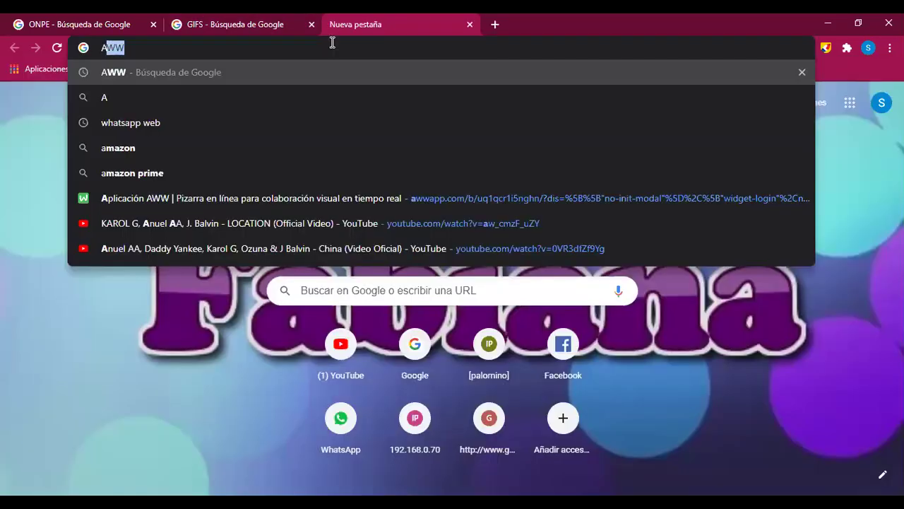
{"action": "key", "text": "Return"}
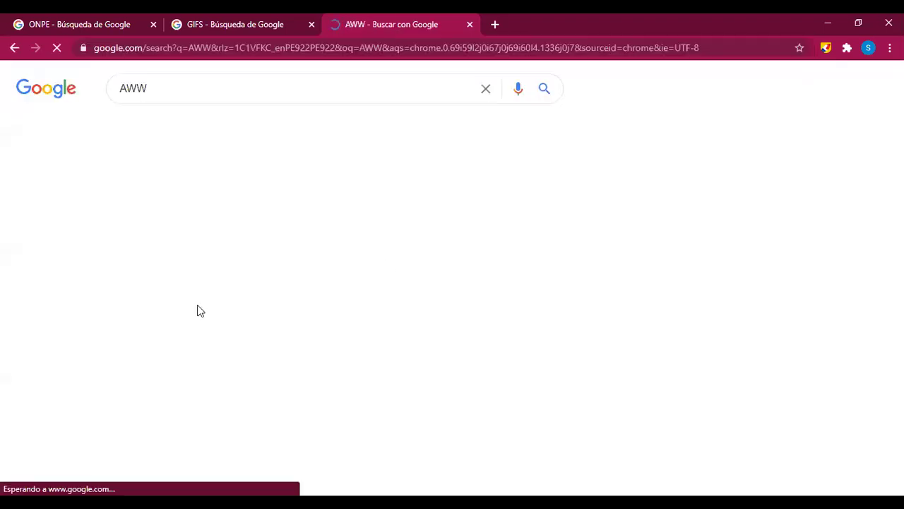
{"action": "scroll", "coordinate": [230, 316], "scroll_direction": "down", "scroll_amount": 5}
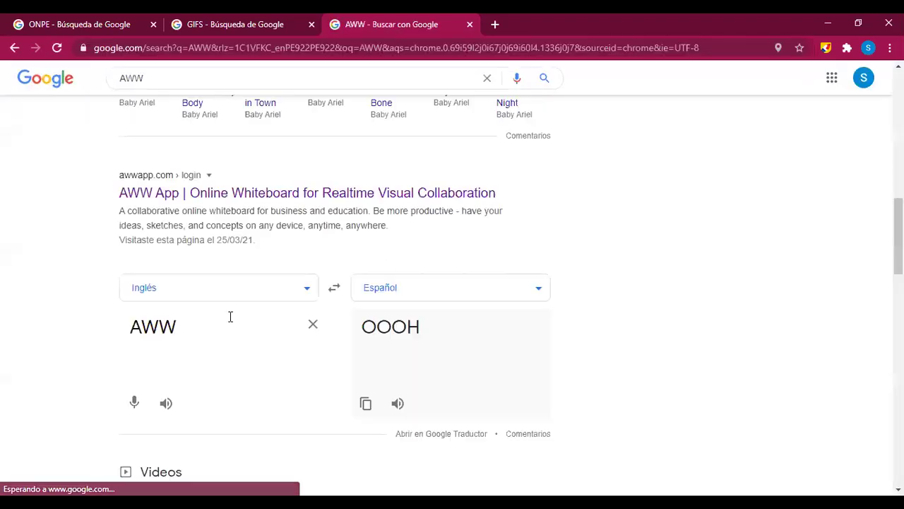
{"action": "left_click", "coordinate": [185, 197]}
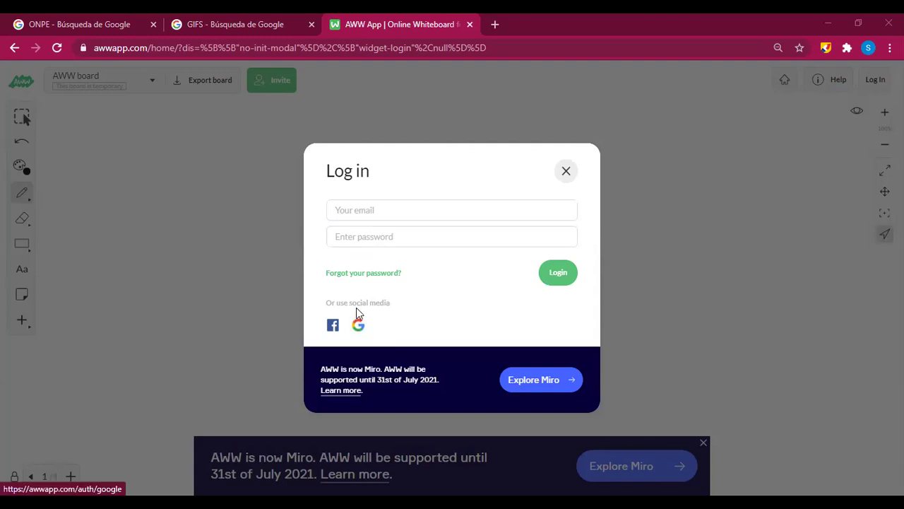
{"action": "left_click", "coordinate": [565, 172]}
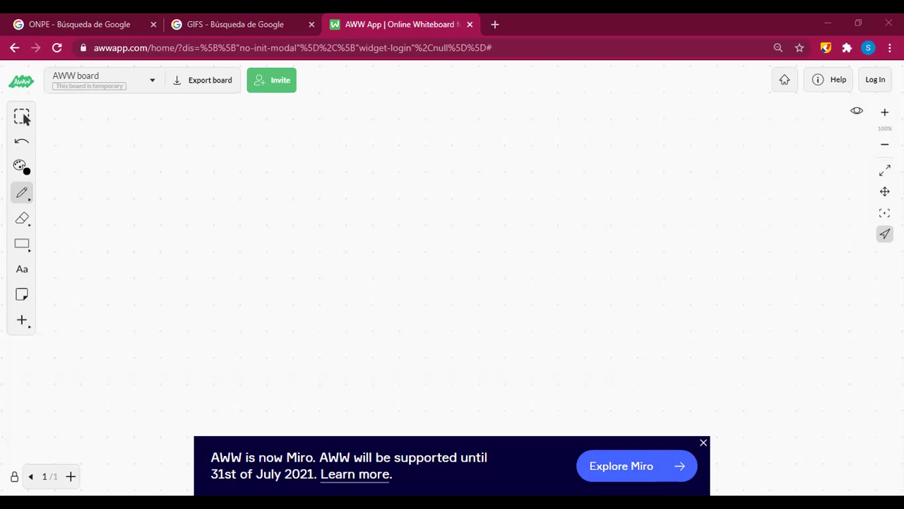
Step: Sign in from the AWW board with the third listed Google account and proceed through the Miro page's login
{"action": "left_click", "coordinate": [876, 80]}
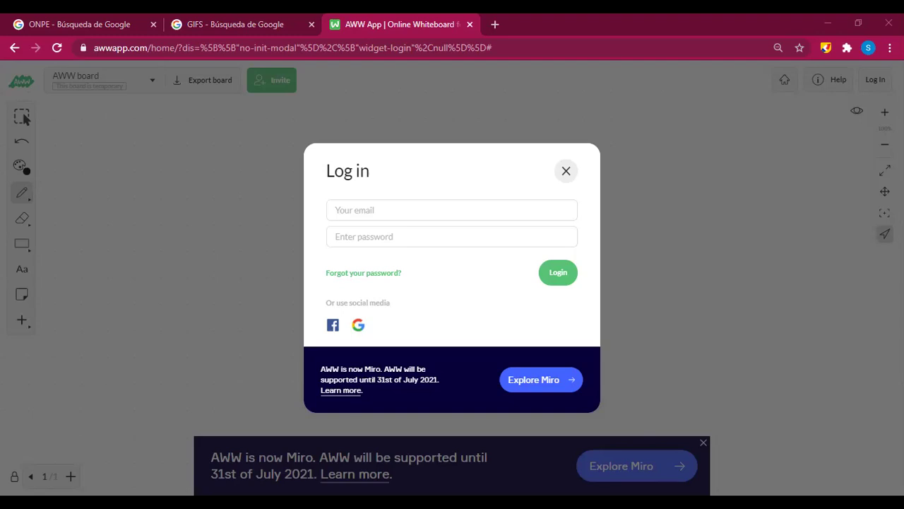
{"action": "left_click", "coordinate": [358, 327]}
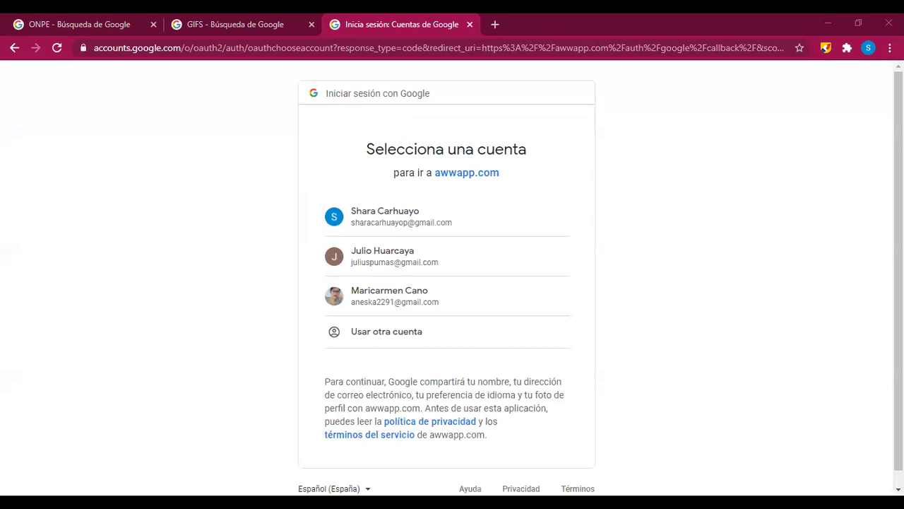
{"action": "left_click", "coordinate": [391, 296]}
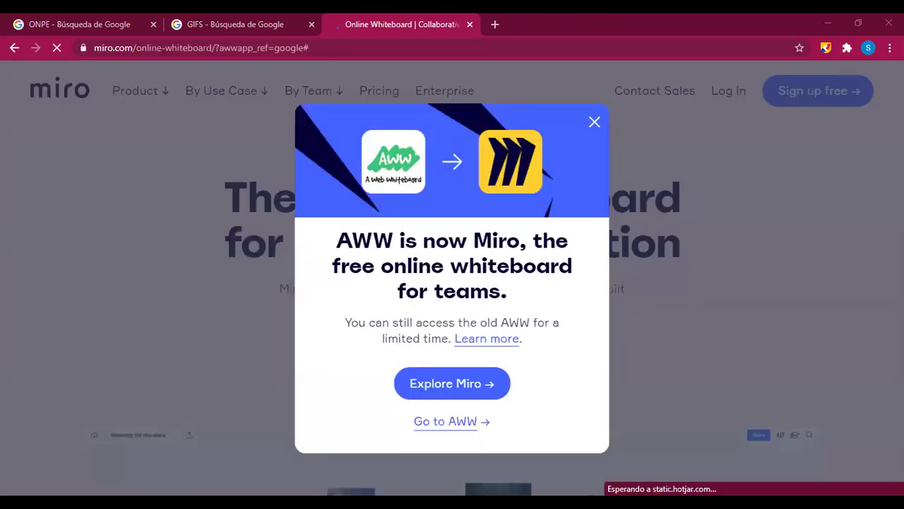
{"action": "left_click", "coordinate": [594, 122]}
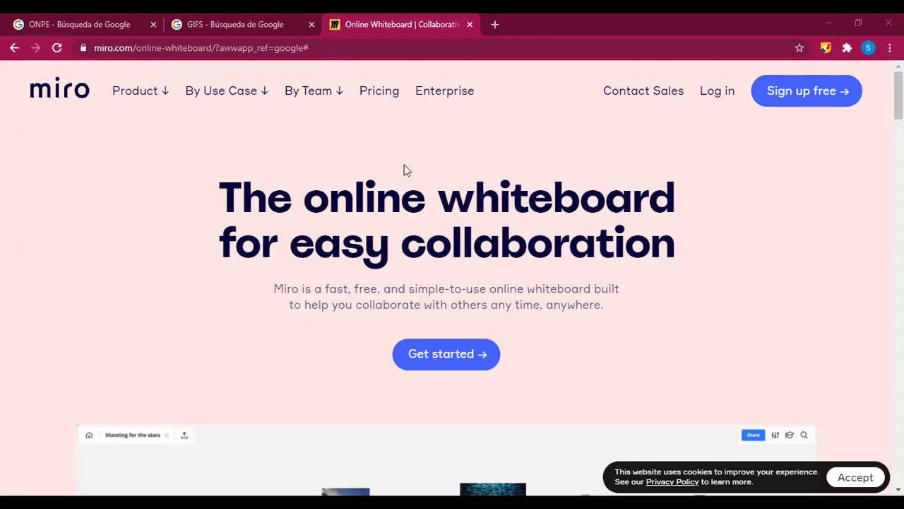
{"action": "left_click", "coordinate": [728, 106]}
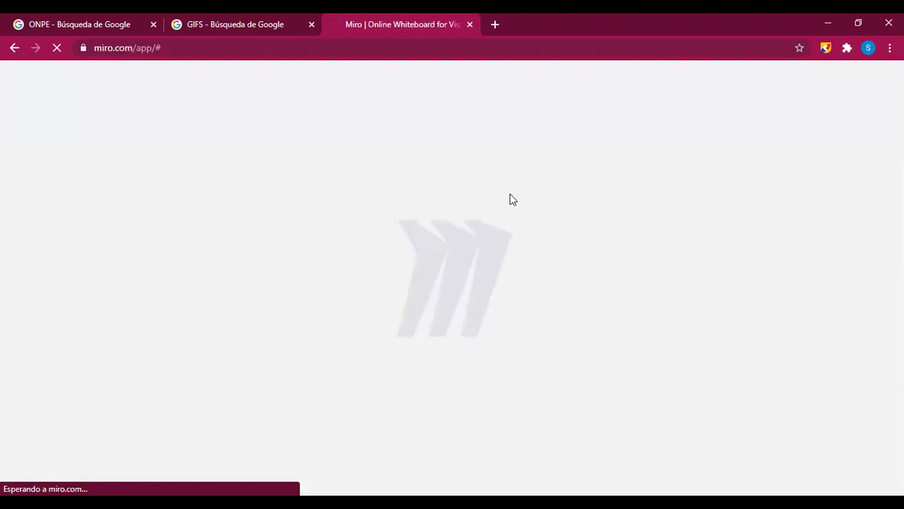
Step: Search Google for AWW in another new tab and locate the AWW App login result
{"action": "left_click", "coordinate": [495, 24]}
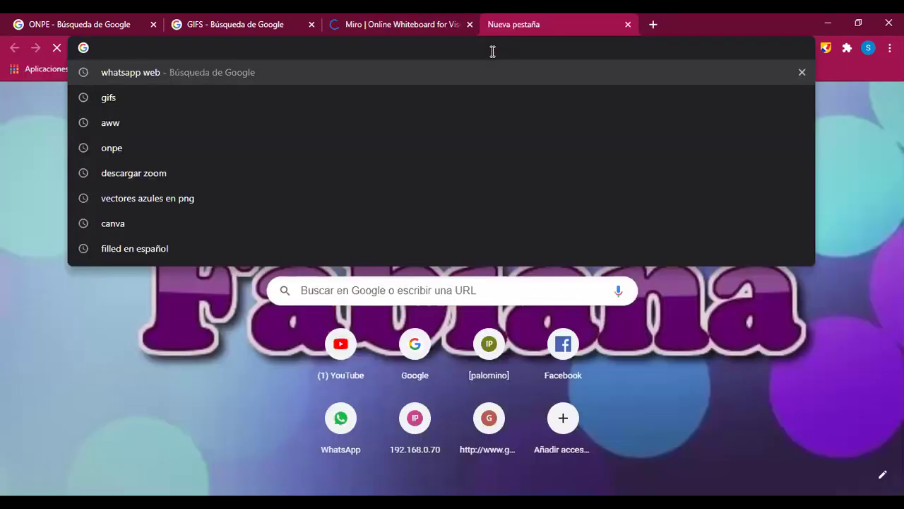
{"action": "type", "text": "AWW"}
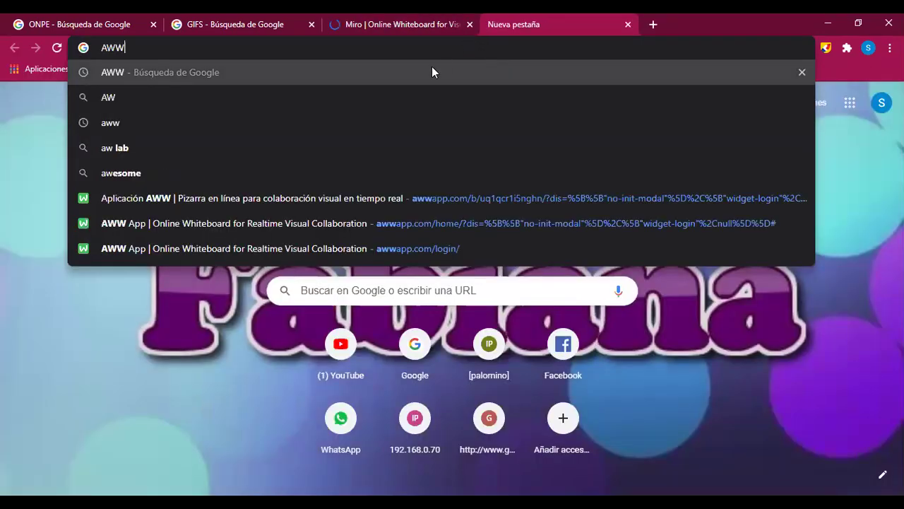
{"action": "key", "text": "Return"}
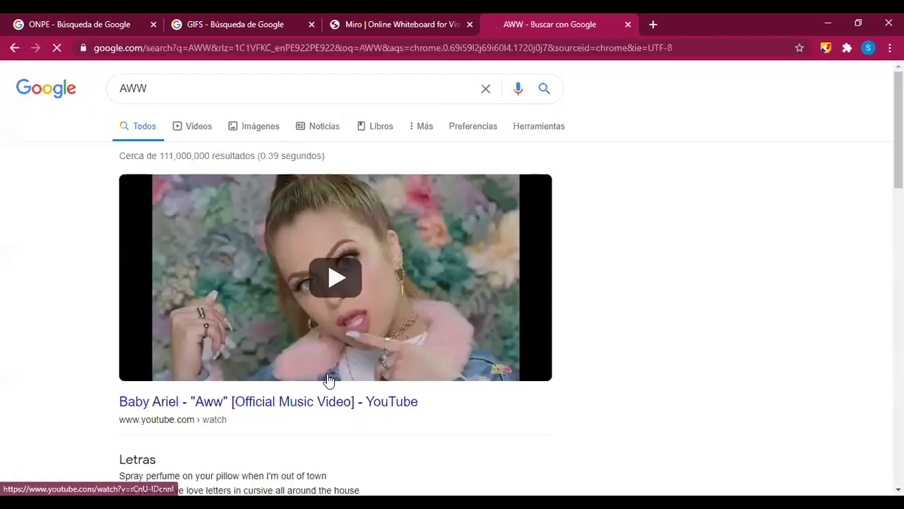
{"action": "scroll", "coordinate": [364, 351], "scroll_direction": "down", "scroll_amount": 10}
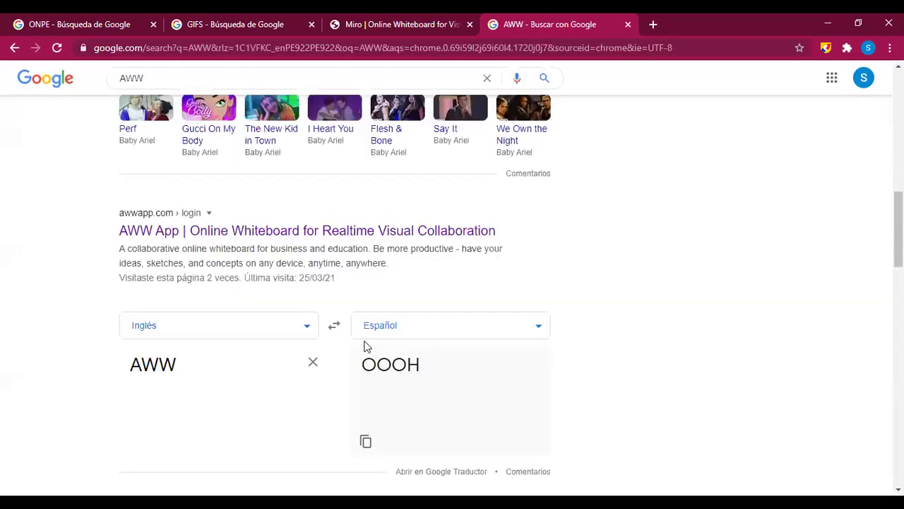
{"action": "scroll", "coordinate": [371, 128], "scroll_direction": "down", "scroll_amount": 2}
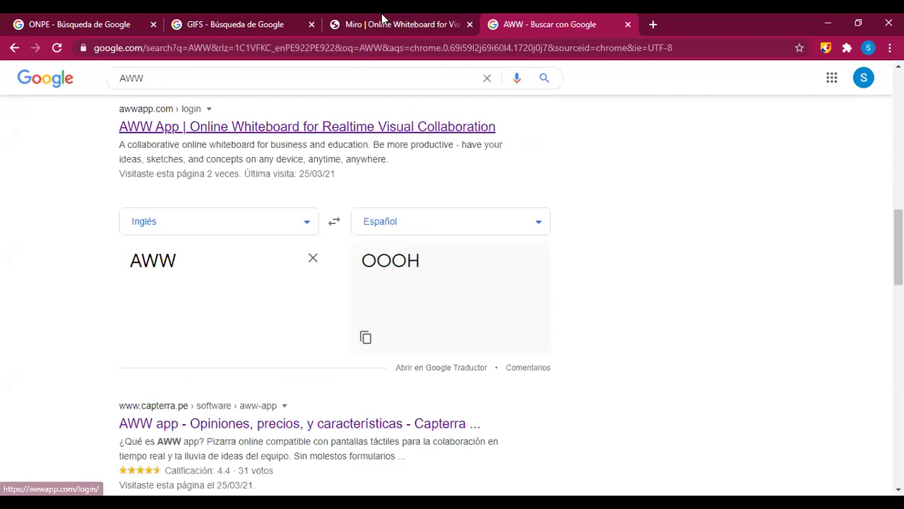
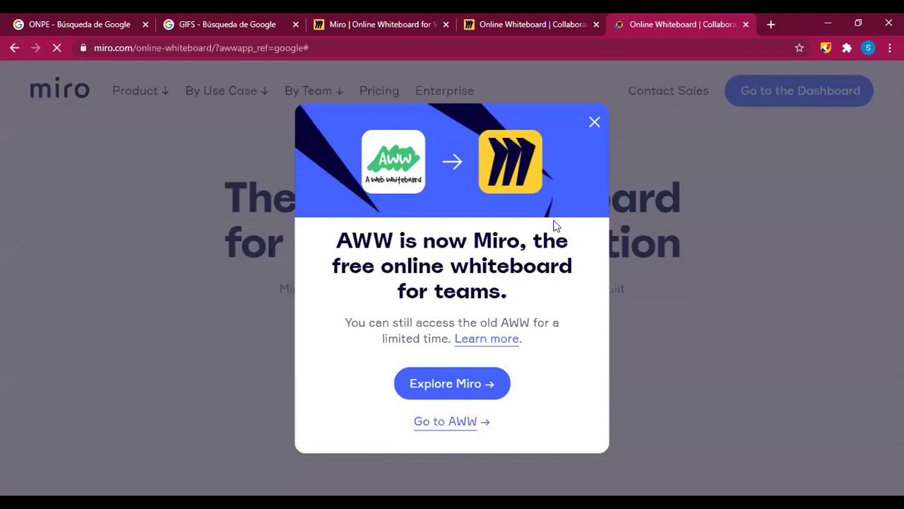
Step: Go to the old AWW from the Miro announcement and sign in with the third listed Google account
{"action": "right_click", "coordinate": [804, 271]}
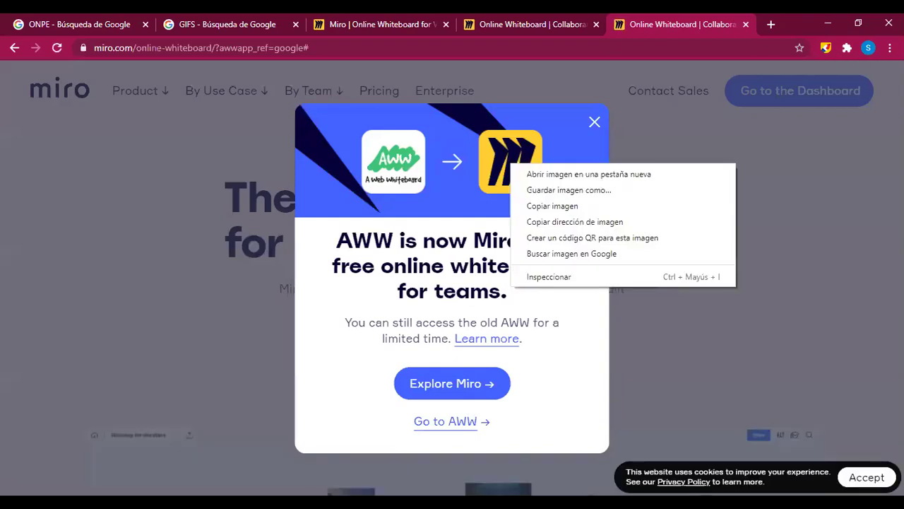
{"action": "left_click", "coordinate": [517, 327]}
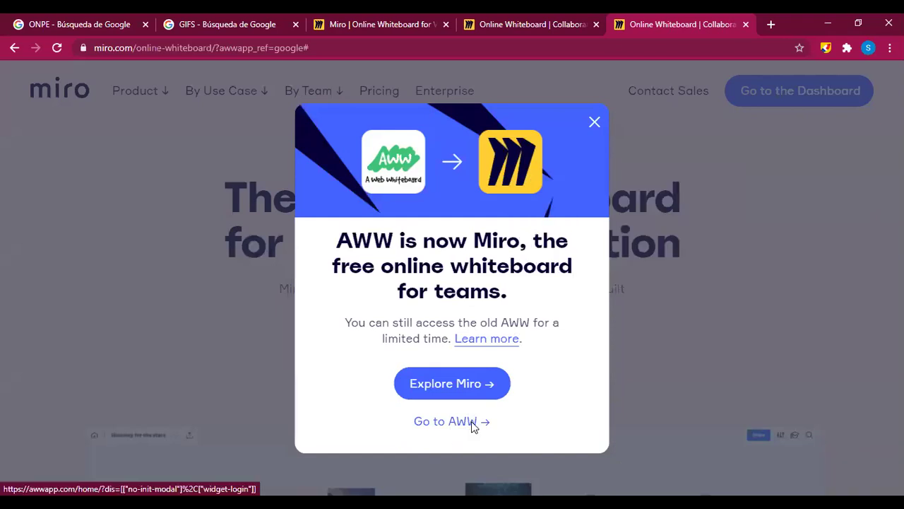
{"action": "left_click", "coordinate": [450, 422]}
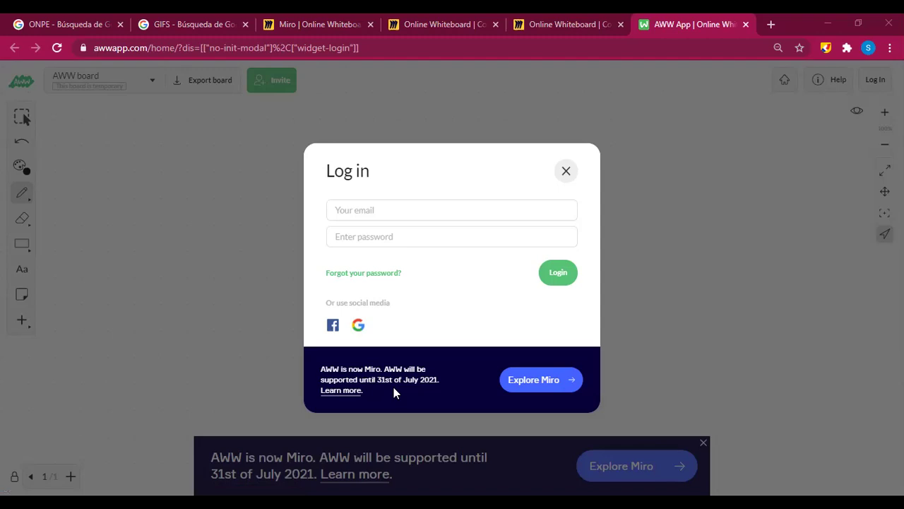
{"action": "left_click", "coordinate": [359, 326]}
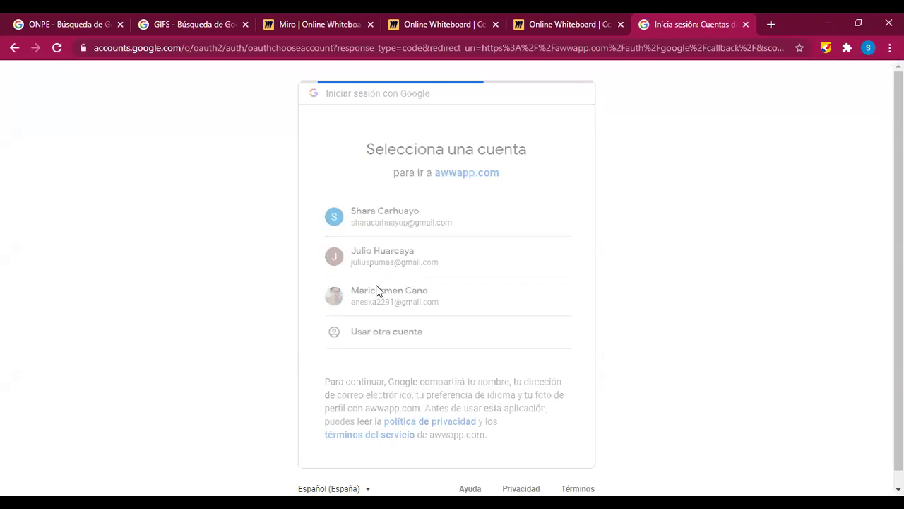
{"action": "left_click", "coordinate": [377, 291]}
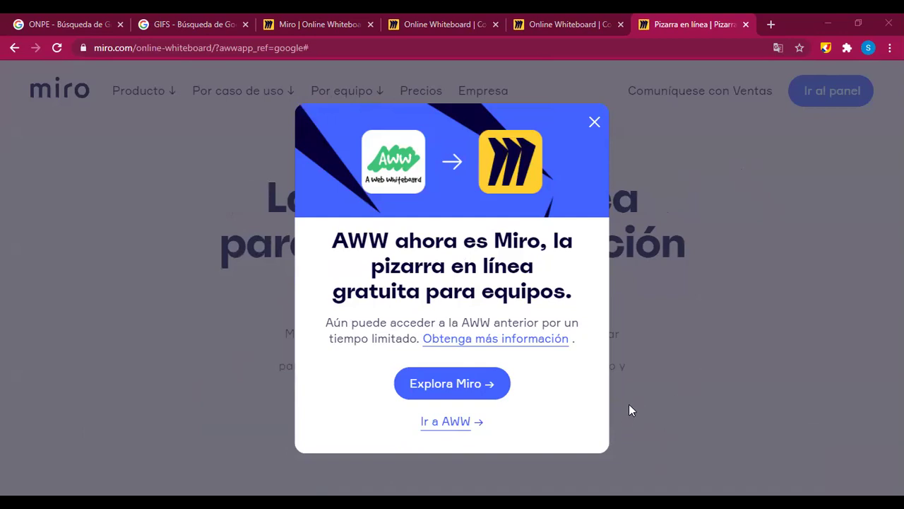
Step: Open the announcement's more-information link about AWW becoming Miro and switch to the help article
{"action": "left_click", "coordinate": [452, 340]}
{"action": "left_click", "coordinate": [631, 19]}
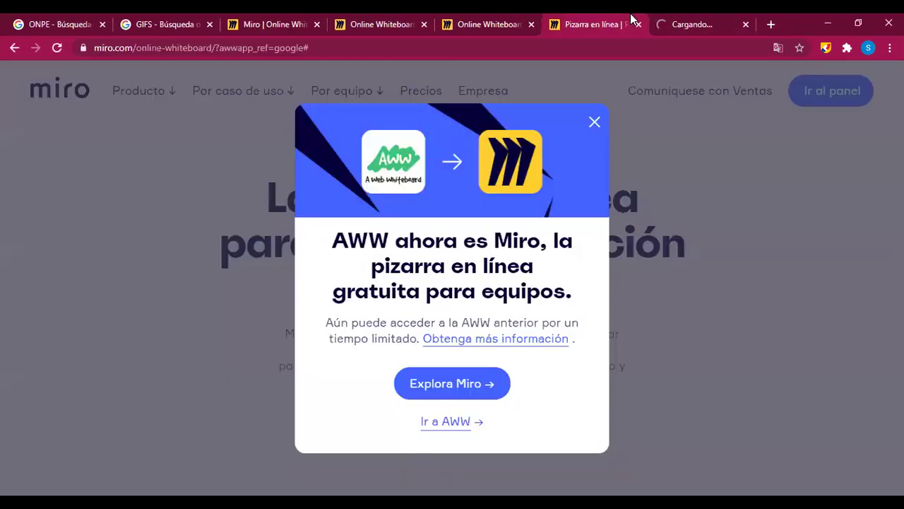
{"action": "left_click", "coordinate": [691, 18]}
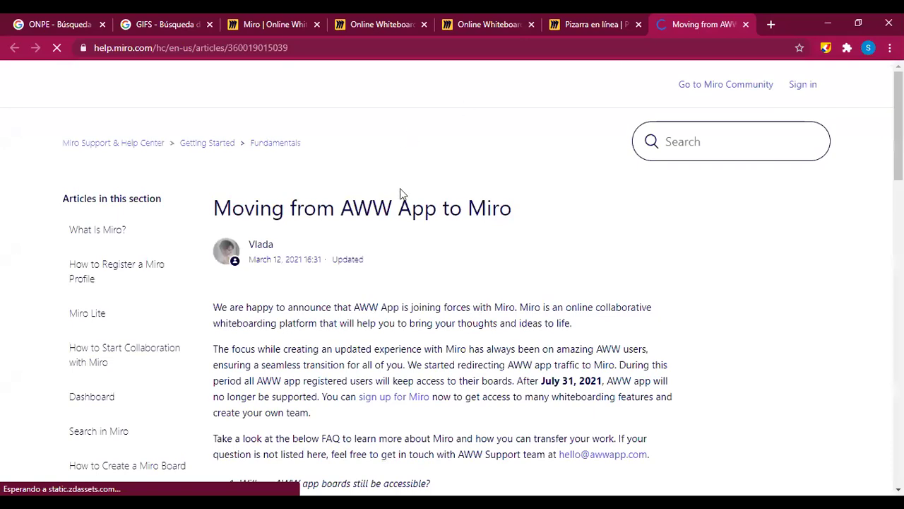
Step: Read the Miro help article's board-access FAQ, follow its login link and continue to the old AWW
{"action": "scroll", "coordinate": [690, 355], "scroll_direction": "down", "scroll_amount": 4}
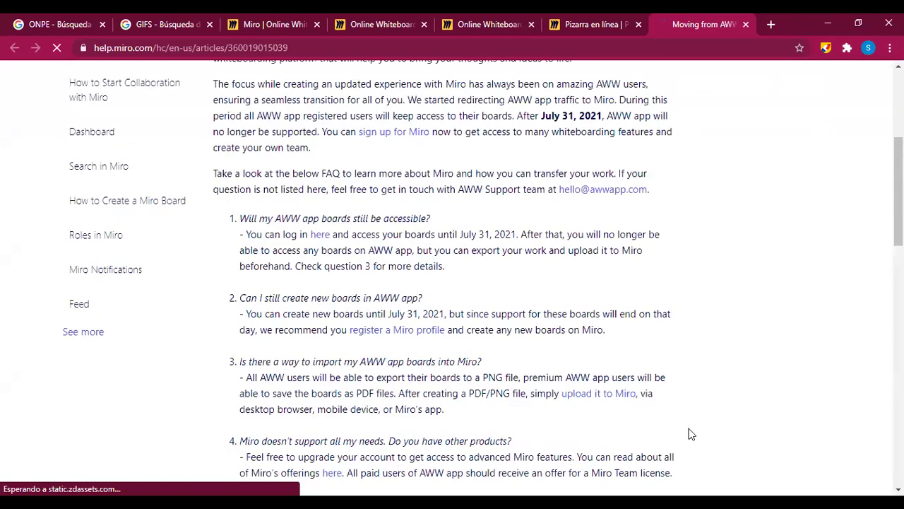
{"action": "scroll", "coordinate": [495, 166], "scroll_direction": "up", "scroll_amount": 3}
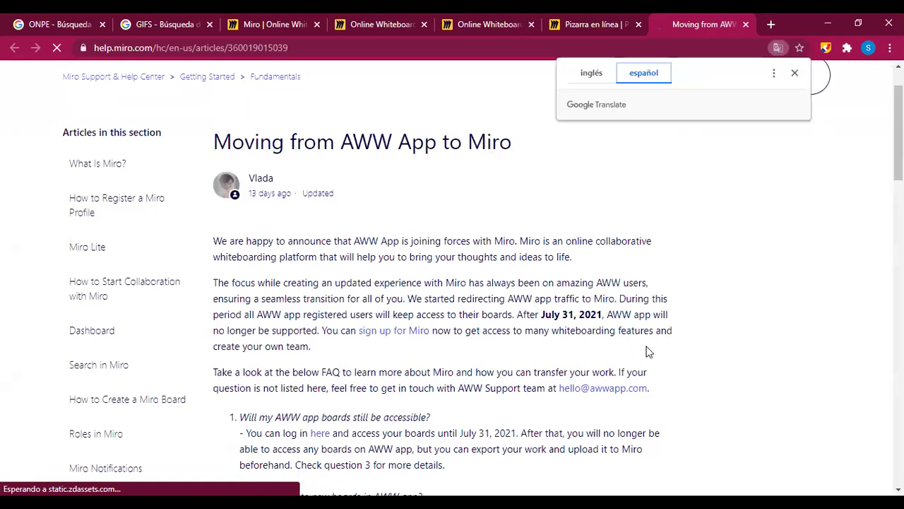
{"action": "scroll", "coordinate": [648, 351], "scroll_direction": "down", "scroll_amount": 1}
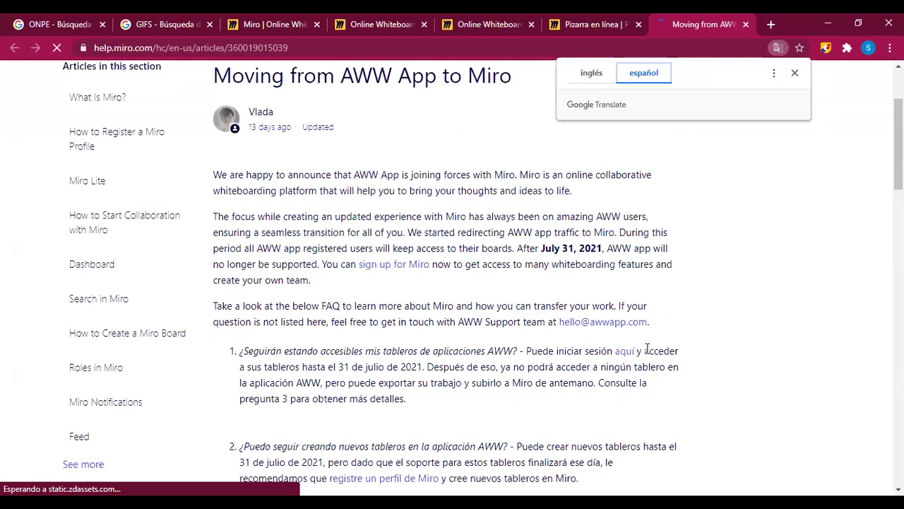
{"action": "scroll", "coordinate": [649, 349], "scroll_direction": "down", "scroll_amount": 1}
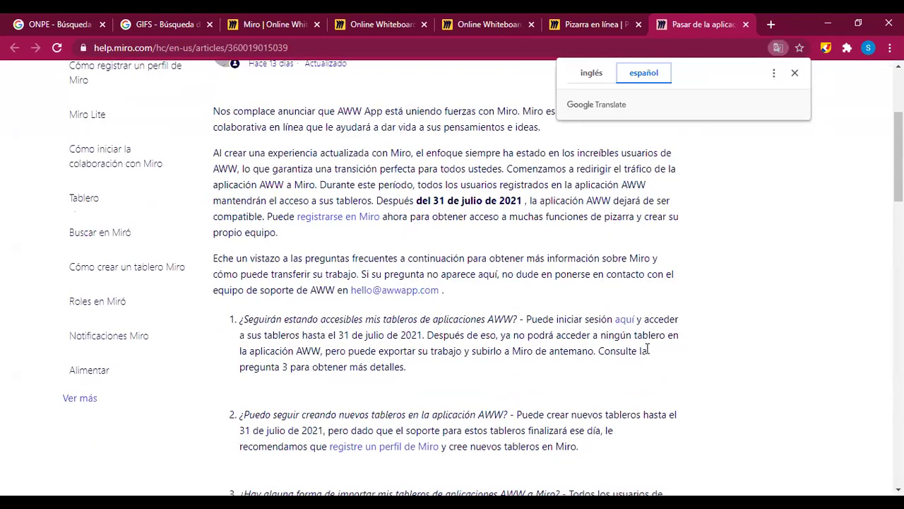
{"action": "left_click", "coordinate": [625, 320]}
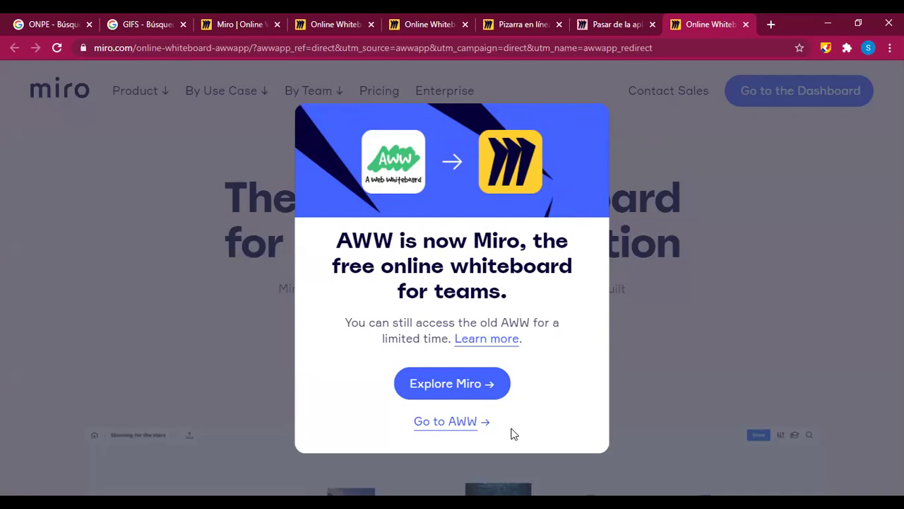
{"action": "left_click", "coordinate": [473, 427]}
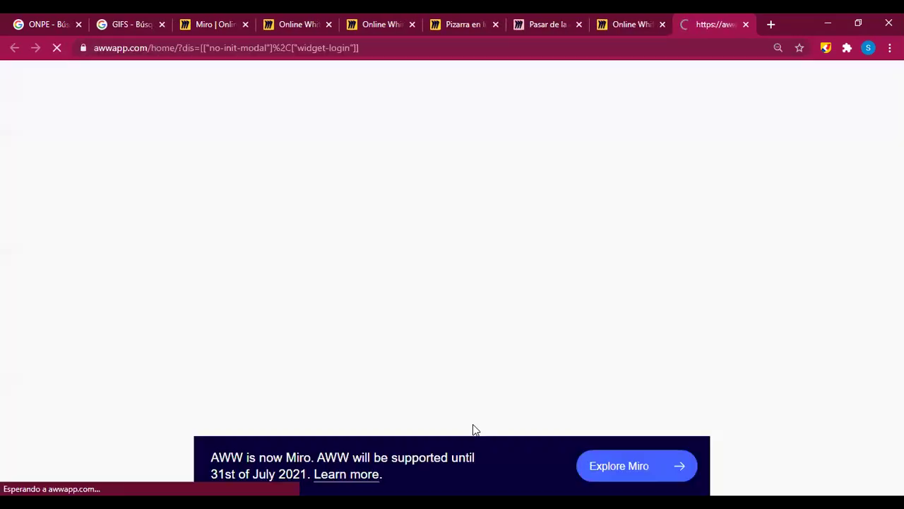
Step: Fill the AWW login form's email with the saved Gmail address and open the forgotten-password page
{"action": "left_click", "coordinate": [398, 214]}
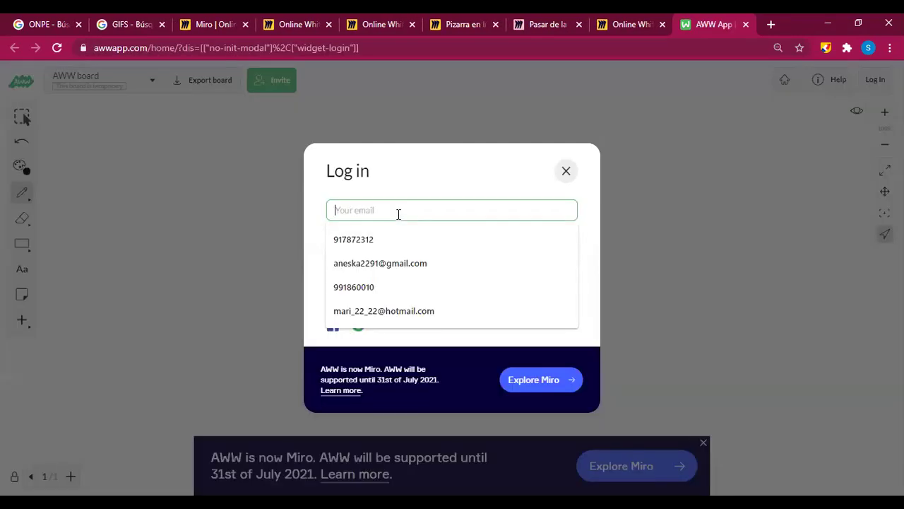
{"action": "left_click", "coordinate": [415, 262]}
{"action": "left_click", "coordinate": [404, 244]}
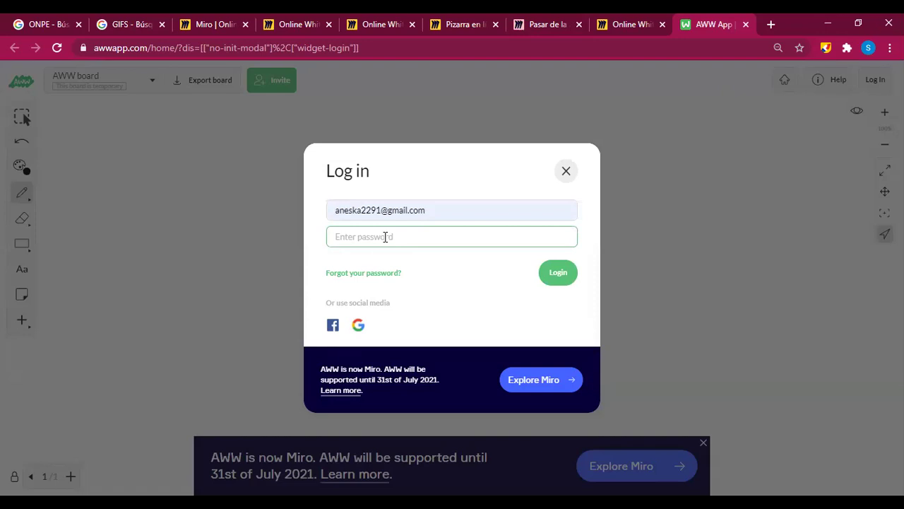
{"action": "left_click", "coordinate": [362, 274]}
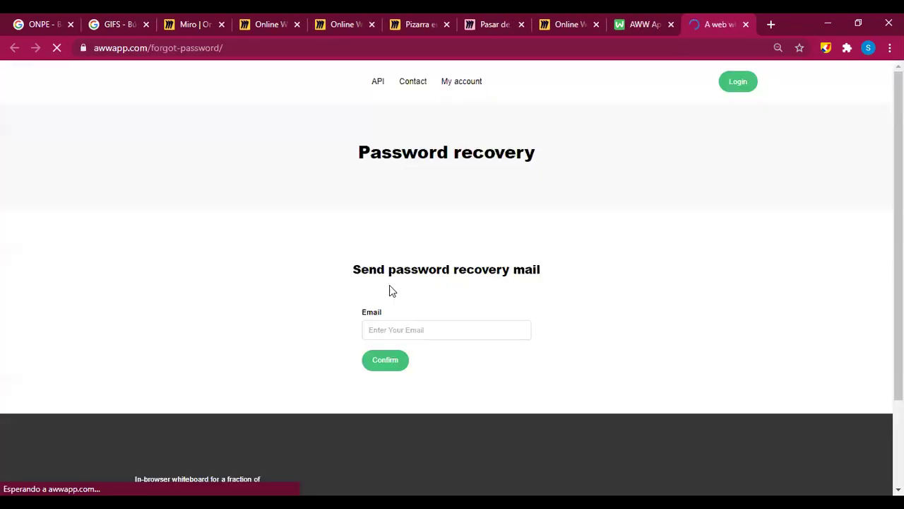
Step: Request a password recovery mail for the saved Gmail address
{"action": "left_click", "coordinate": [396, 333]}
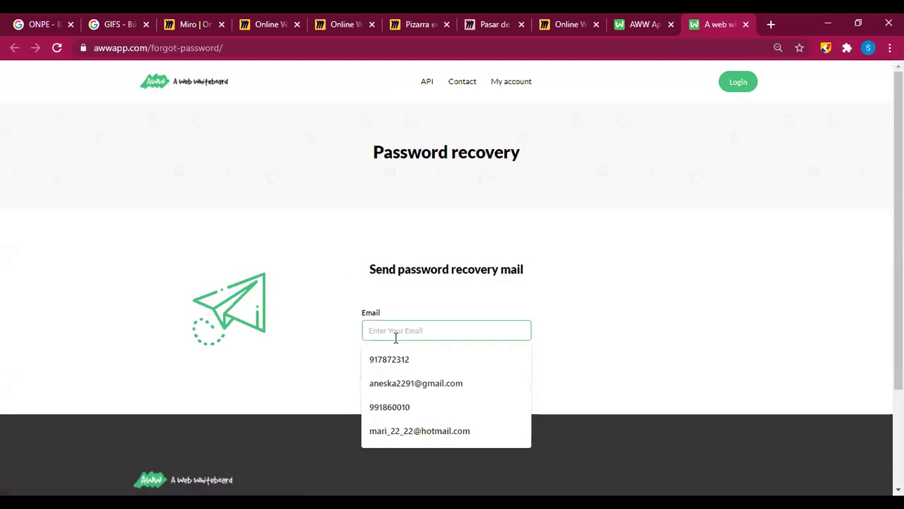
{"action": "left_click", "coordinate": [404, 380]}
{"action": "left_click", "coordinate": [396, 369]}
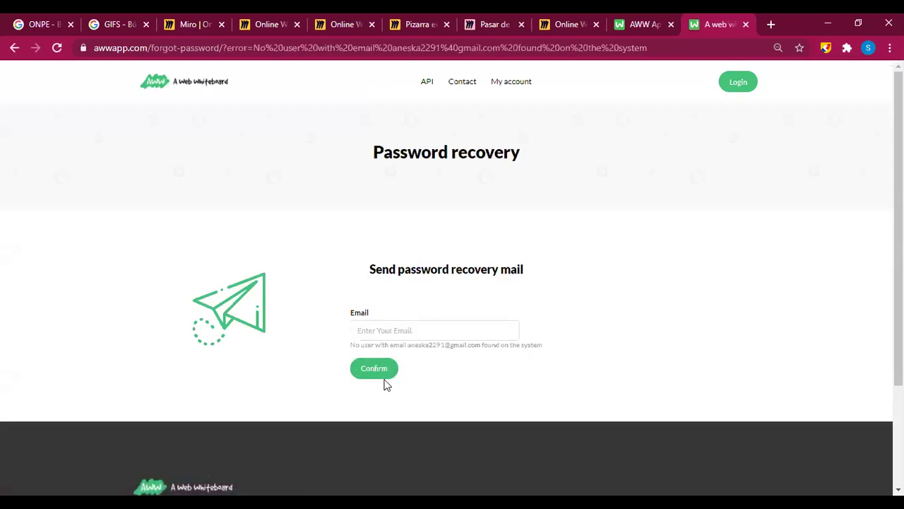
Step: Request a password recovery mail for the saved Hotmail address and close the recovery page
{"action": "left_click", "coordinate": [381, 334]}
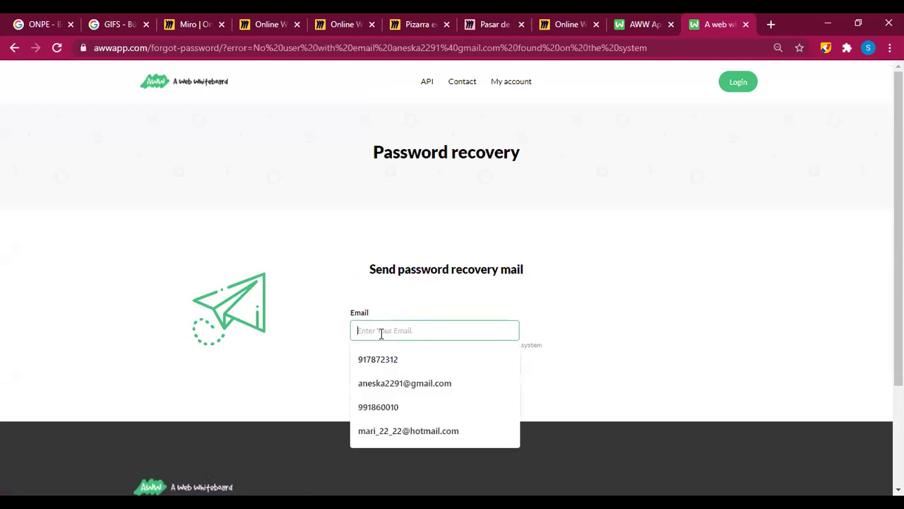
{"action": "type", "text": "Mmari"}
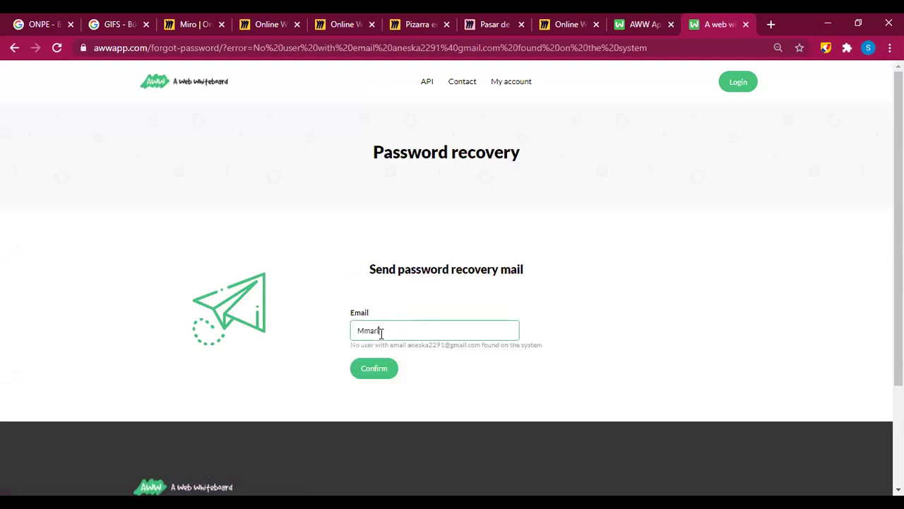
{"action": "key", "text": "BackSpace"}
{"action": "key", "text": "BackSpace"}
{"action": "key", "text": "BackSpace"}
{"action": "key", "text": "BackSpace"}
{"action": "type", "text": "mari"}
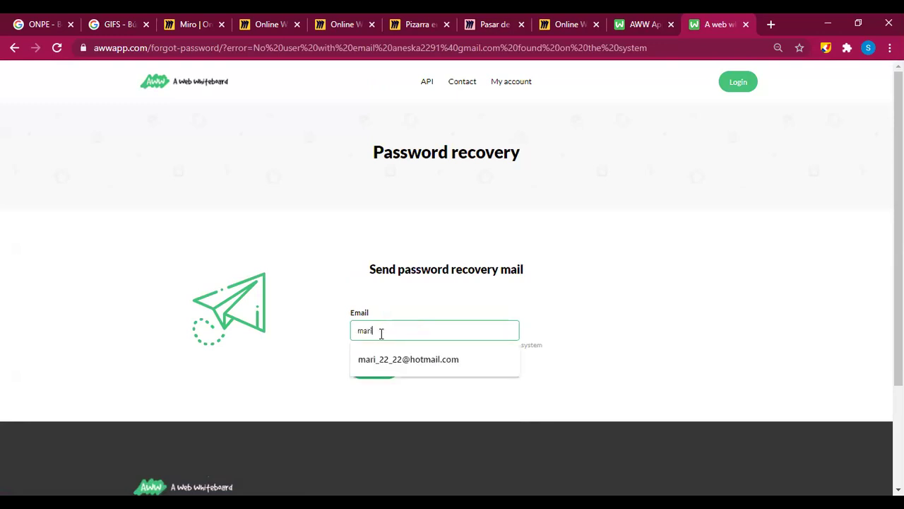
{"action": "key", "text": "Down"}
{"action": "key", "text": "Return"}
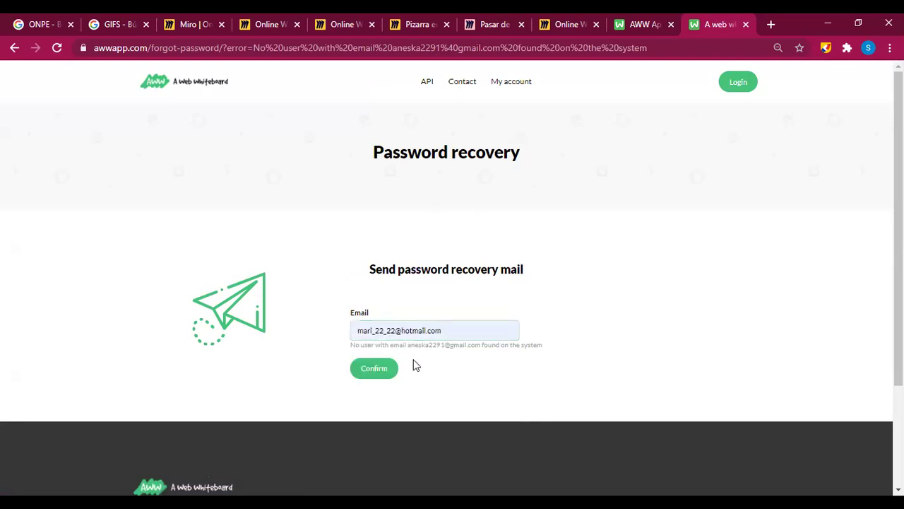
{"action": "left_click", "coordinate": [387, 374]}
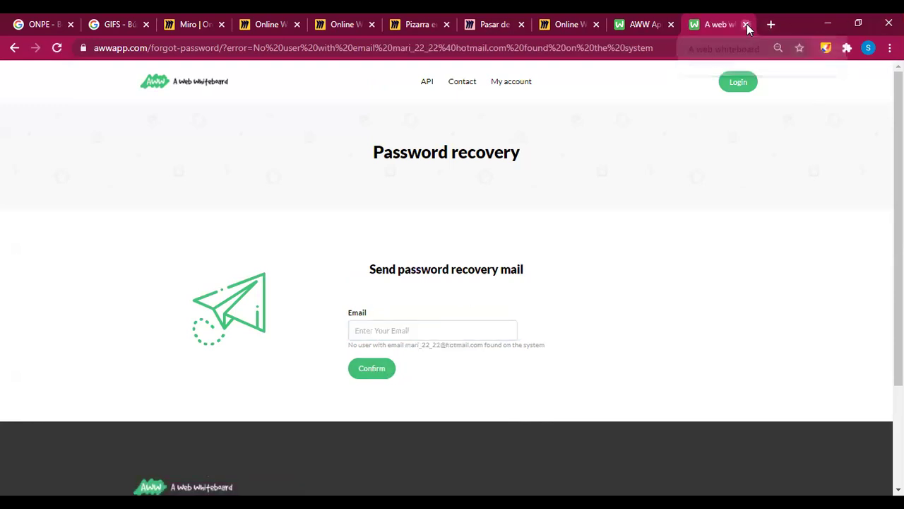
{"action": "left_click", "coordinate": [747, 25]}
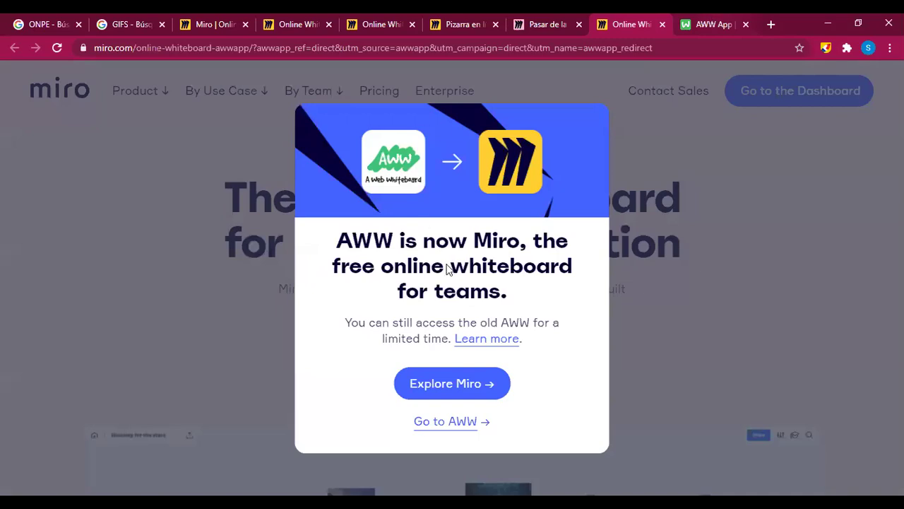
Step: Try the Facebook sign-in option from the AWW login dialog and close the Facebook login page
{"action": "key", "text": "ctrl+Tab"}
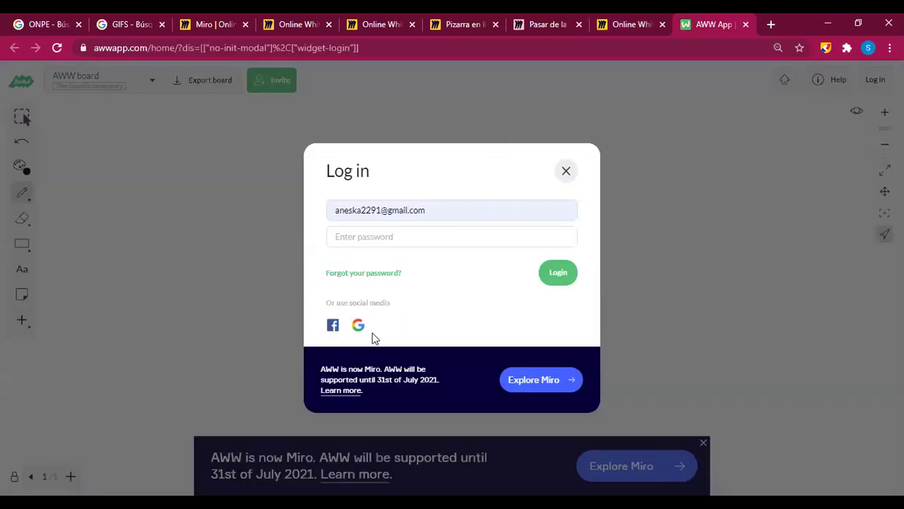
{"action": "left_click", "coordinate": [332, 326]}
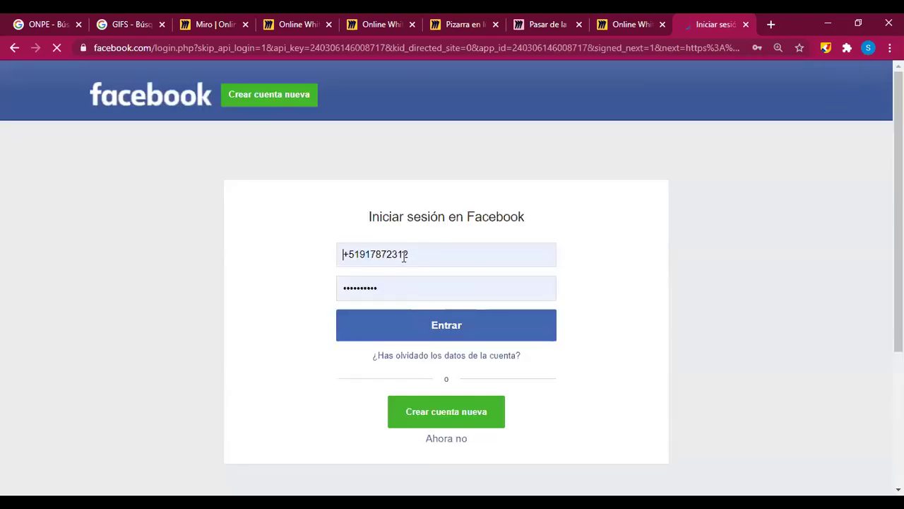
{"action": "left_click", "coordinate": [417, 255]}
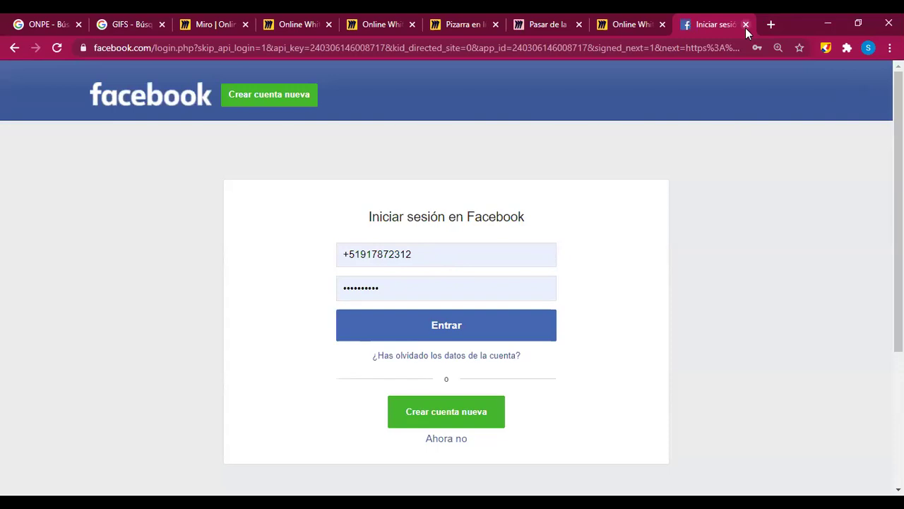
{"action": "left_click", "coordinate": [746, 26]}
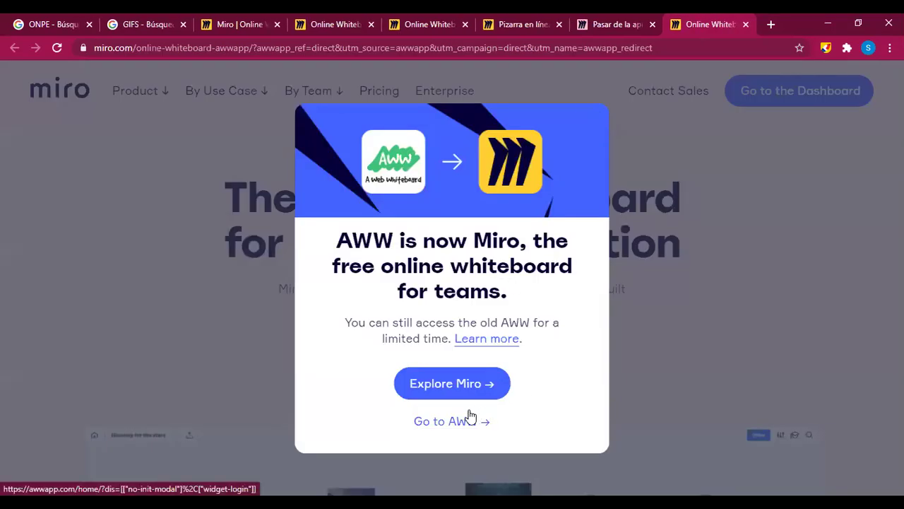
Step: Go to AWW's login again and close the leftover Miro and help article pages
{"action": "left_click", "coordinate": [662, 24]}
{"action": "left_click", "coordinate": [495, 24]}
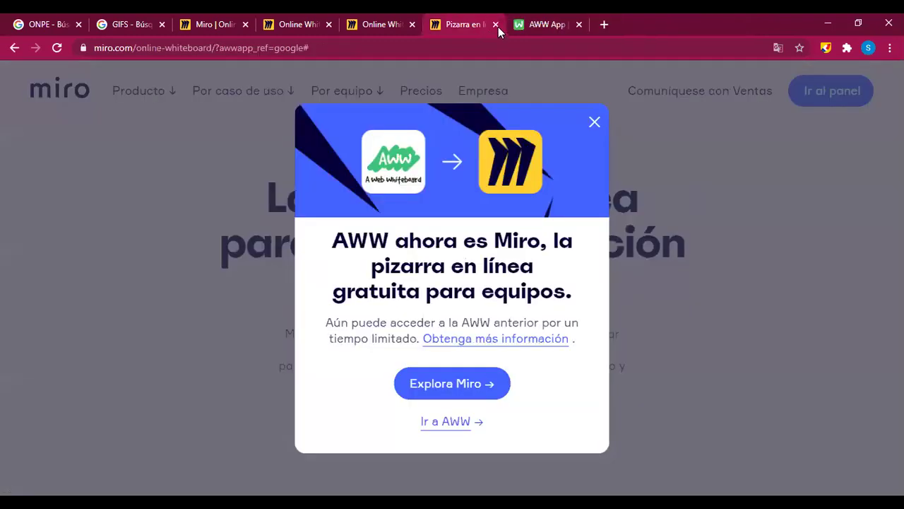
{"action": "left_click", "coordinate": [412, 24]}
{"action": "left_click", "coordinate": [412, 24]}
{"action": "left_click", "coordinate": [327, 24]}
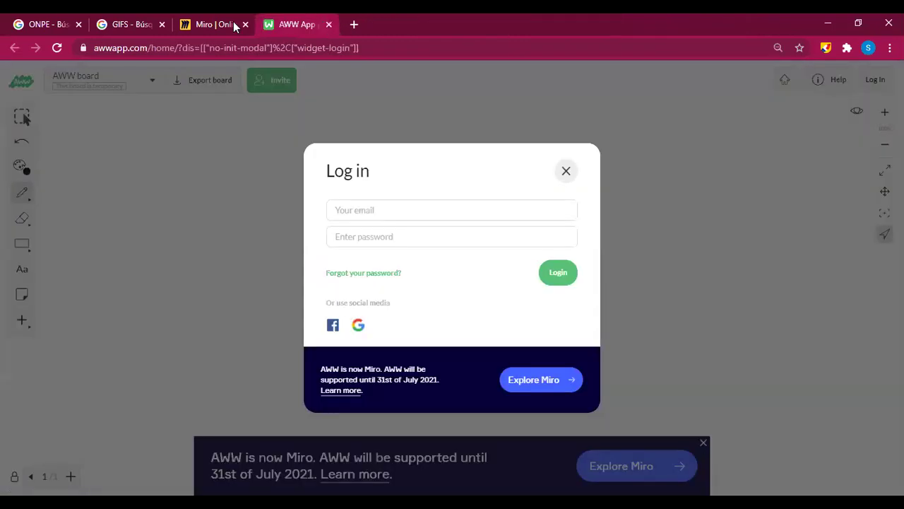
{"action": "left_click", "coordinate": [236, 24]}
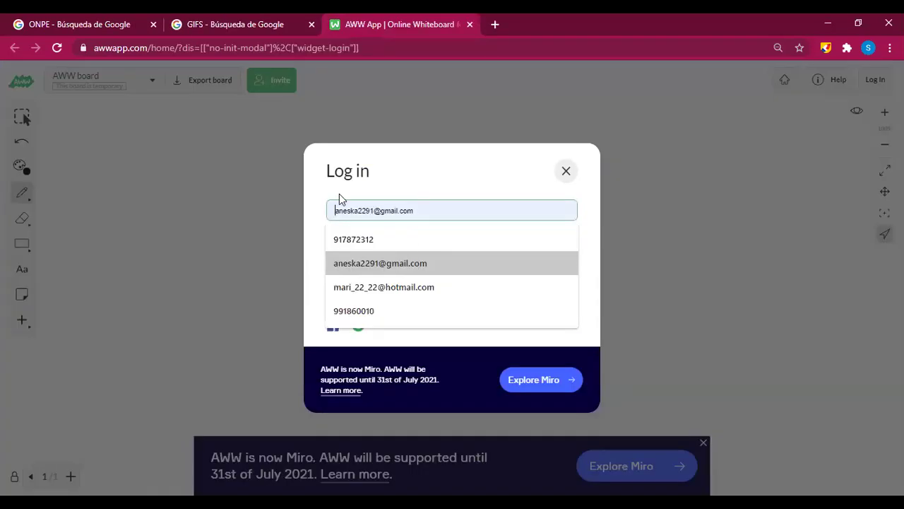
{"action": "key", "text": "ctrl+w"}
Step: Try to log in to AWW with the email and password fields left empty
{"action": "left_click", "coordinate": [340, 205]}
{"action": "left_click", "coordinate": [346, 292]}
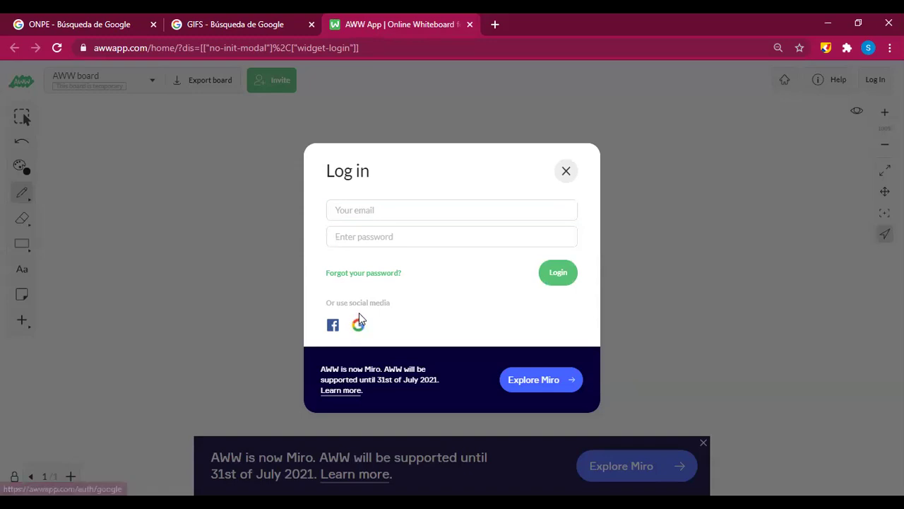
{"action": "left_click", "coordinate": [547, 275]}
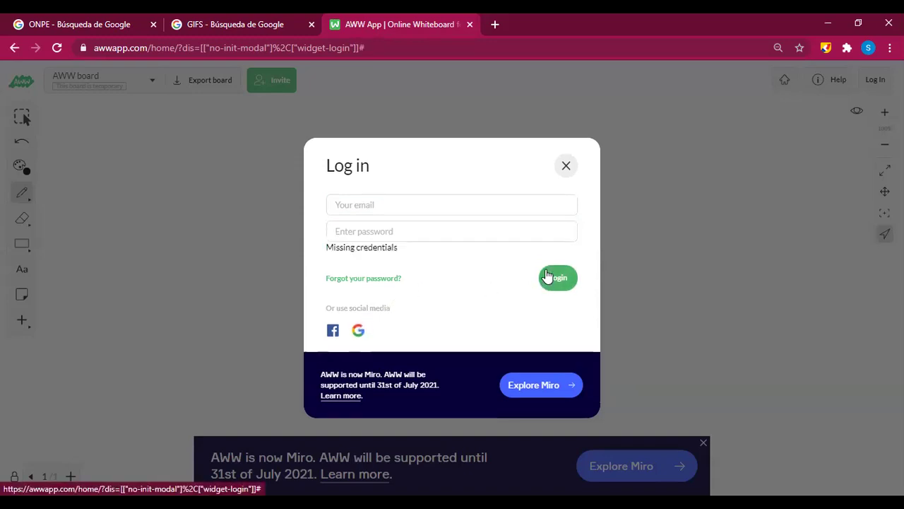
Step: Sign in to AWW with the third listed Google account and go to AWW from the Miro announcement
{"action": "left_click", "coordinate": [359, 331]}
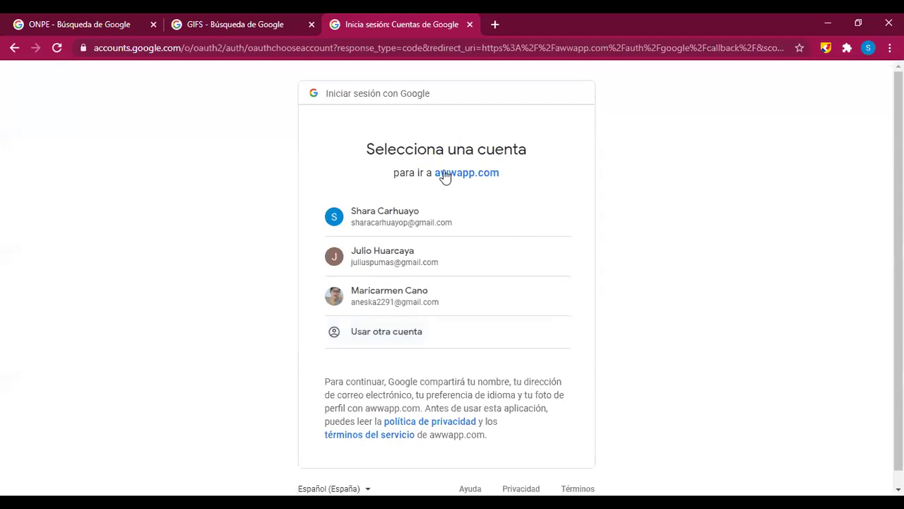
{"action": "left_click", "coordinate": [379, 294]}
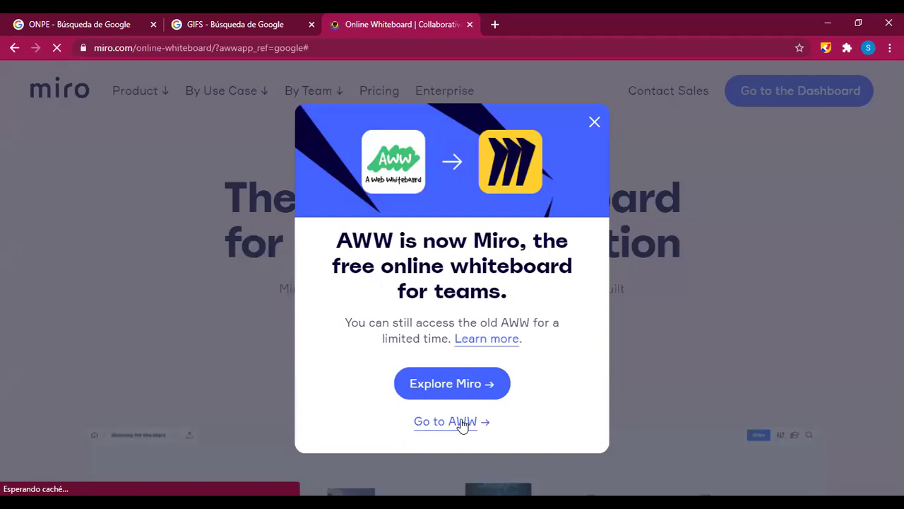
{"action": "left_click", "coordinate": [460, 422]}
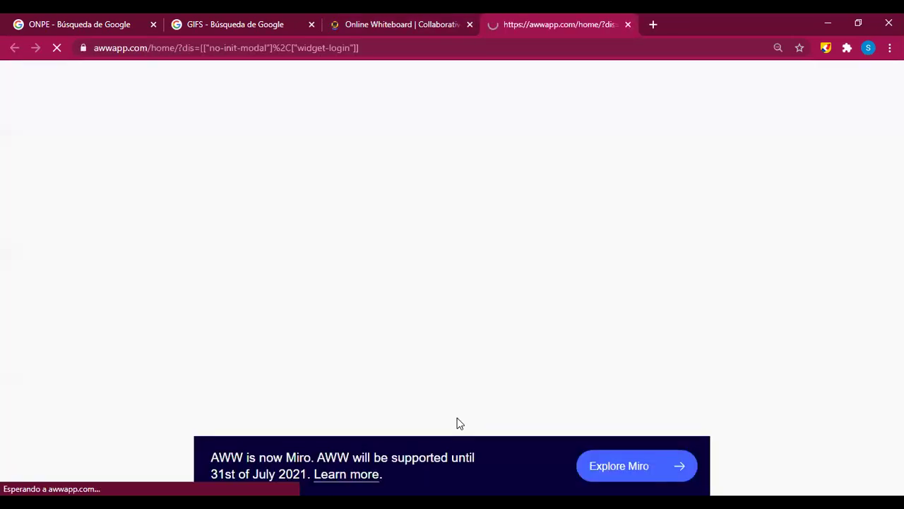
Step: Dismiss the login dialog, browse the AWW help topics and open the Contact page
{"action": "left_click", "coordinate": [567, 266]}
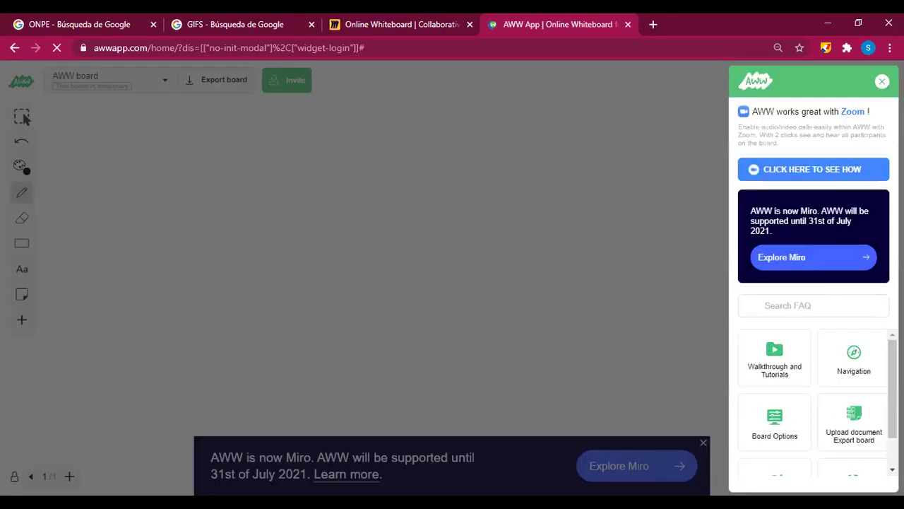
{"action": "scroll", "coordinate": [850, 416], "scroll_direction": "down", "scroll_amount": 2}
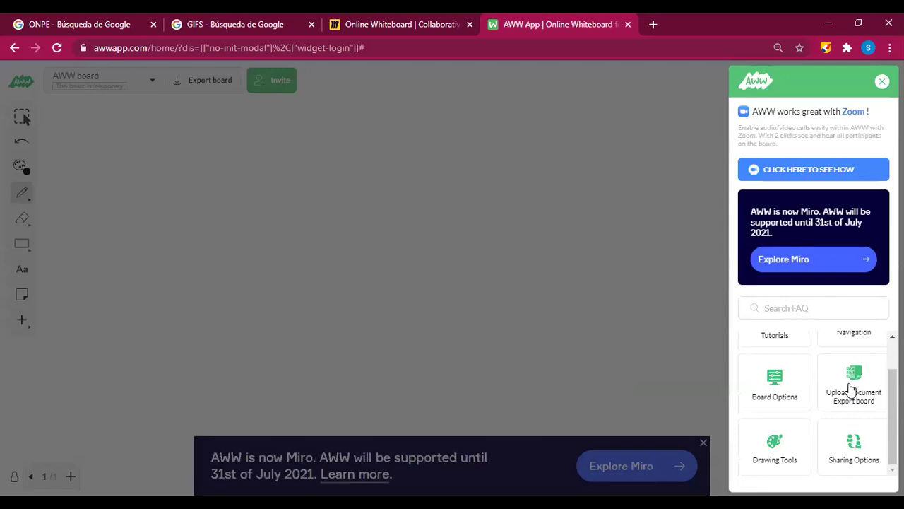
{"action": "left_click", "coordinate": [786, 81]}
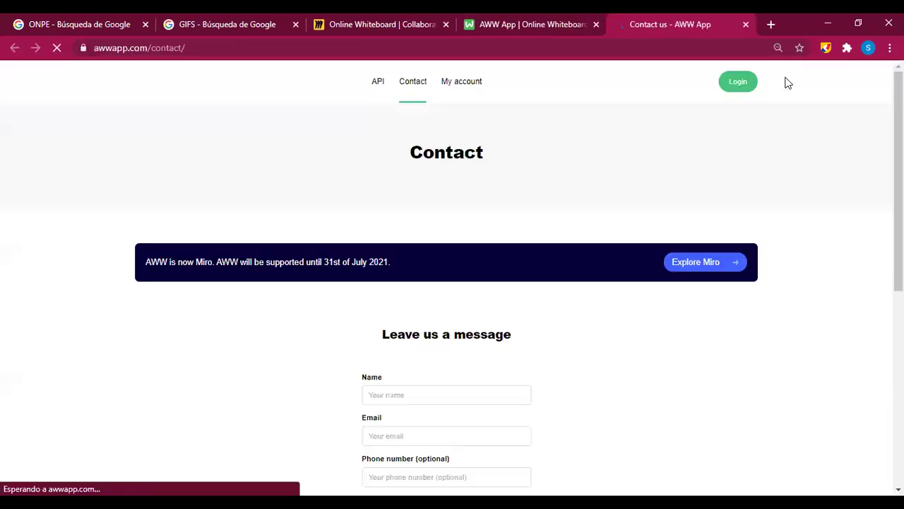
Step: Examine AWW's contact message form and the account options on the Contact page
{"action": "scroll", "coordinate": [502, 358], "scroll_direction": "down", "scroll_amount": 4}
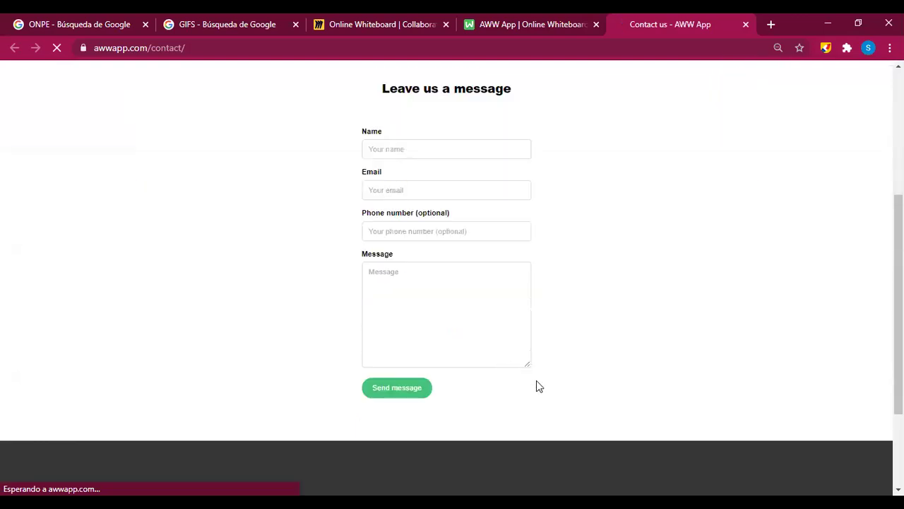
{"action": "scroll", "coordinate": [559, 396], "scroll_direction": "up", "scroll_amount": 4}
{"action": "mouse_move", "coordinate": [516, 92]}
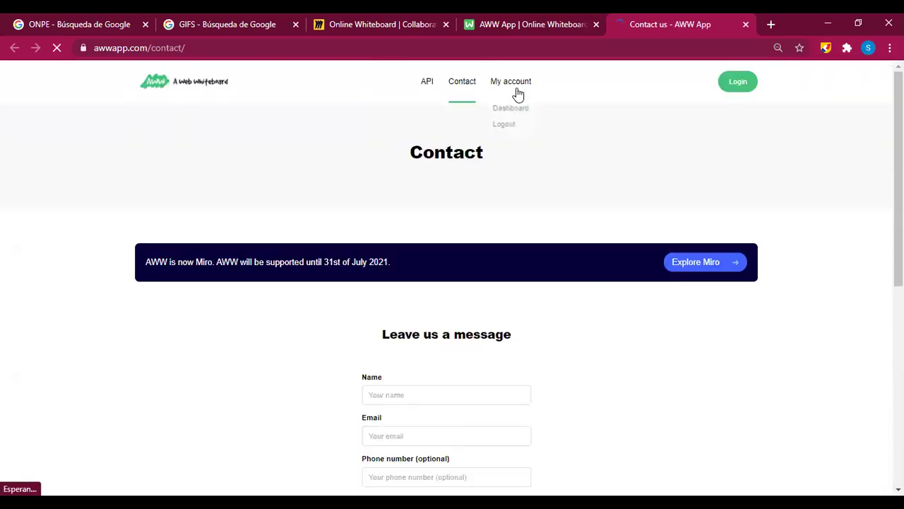
{"action": "scroll", "coordinate": [507, 347], "scroll_direction": "down", "scroll_amount": 4}
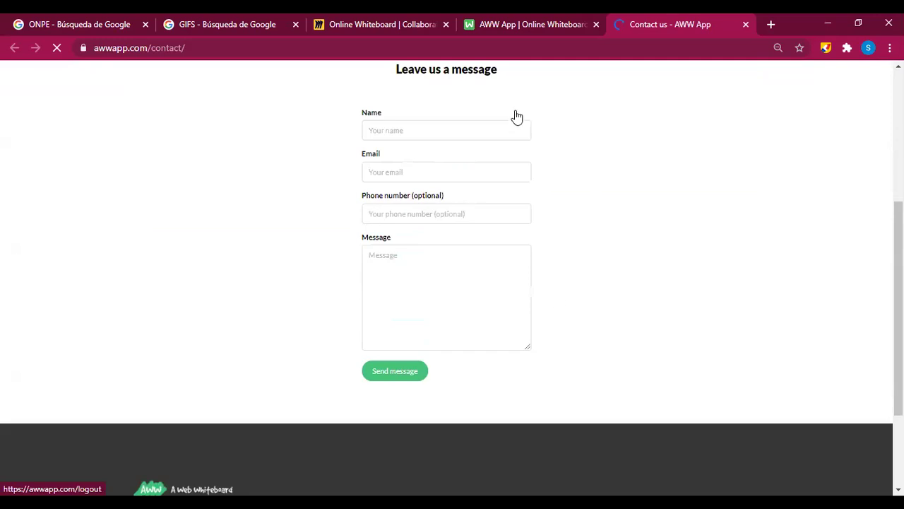
{"action": "scroll", "coordinate": [515, 118], "scroll_direction": "up", "scroll_amount": 4}
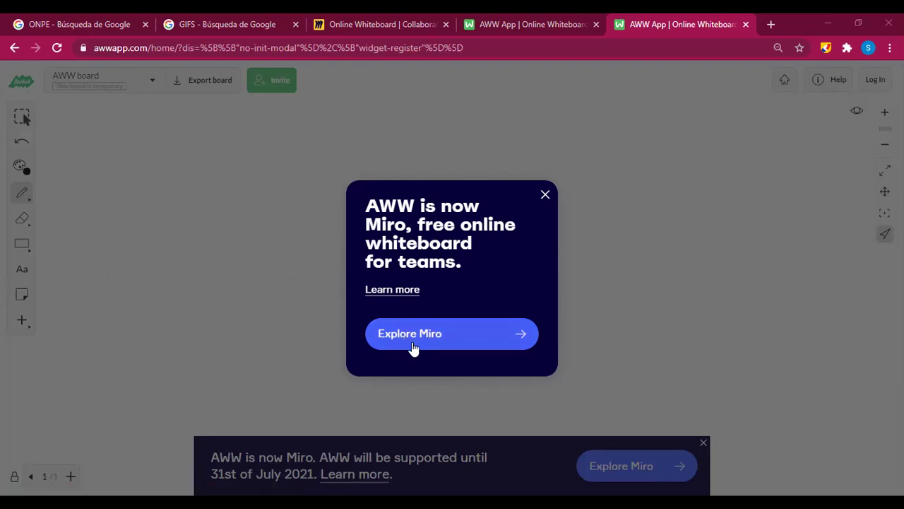
Step: Dismiss both Miro notices on the AWW board and log in through Google
{"action": "left_click", "coordinate": [545, 194]}
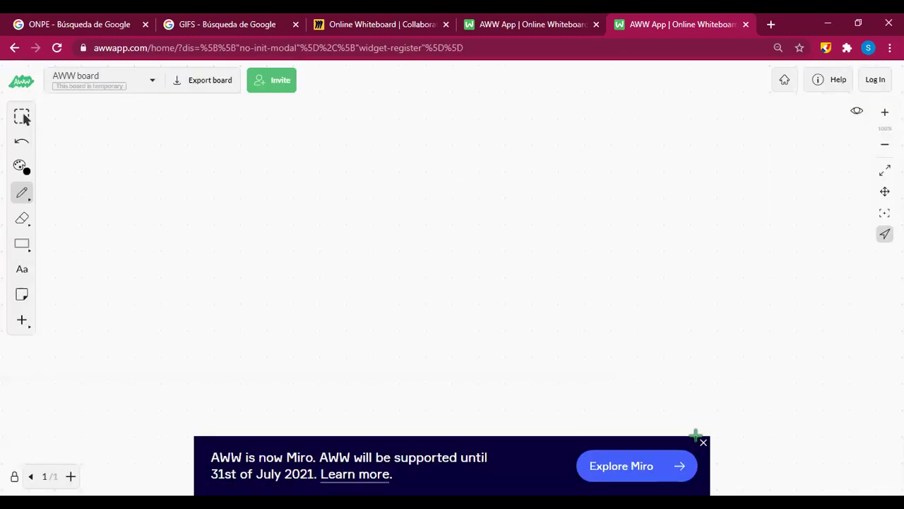
{"action": "left_click", "coordinate": [703, 444]}
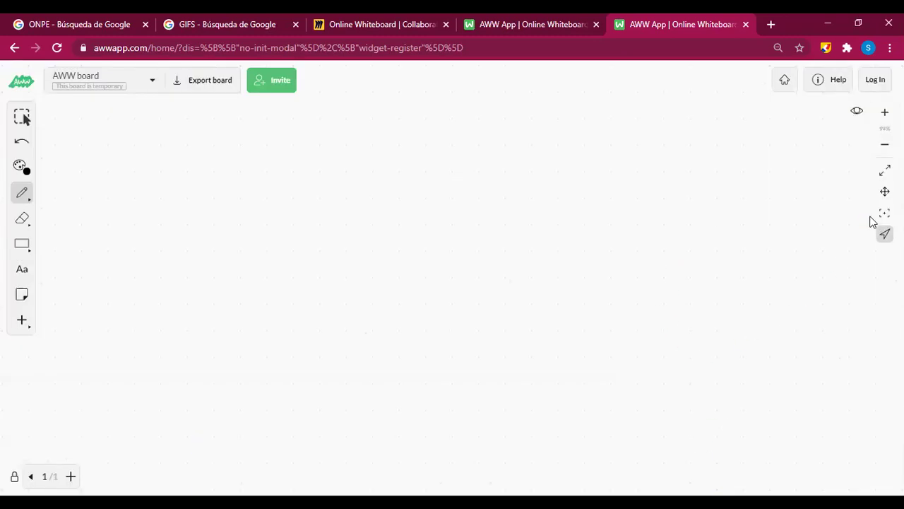
{"action": "left_click", "coordinate": [875, 81]}
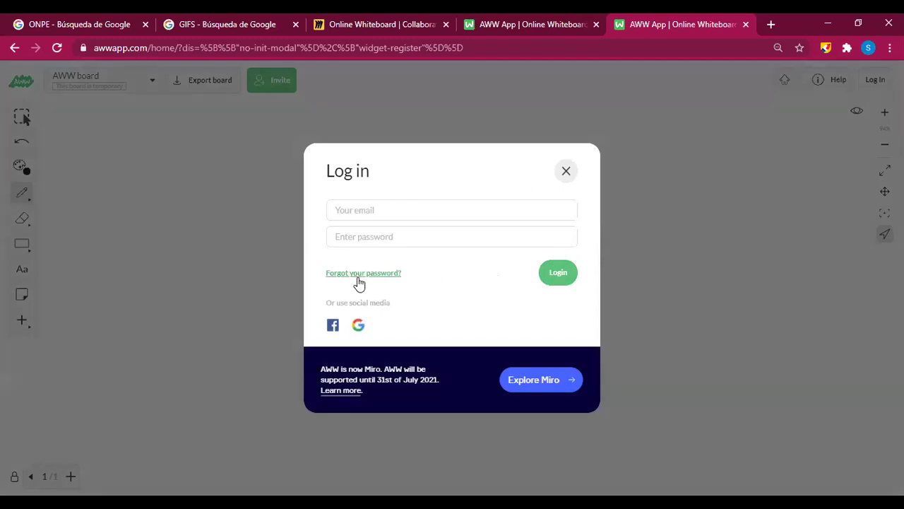
{"action": "left_click", "coordinate": [334, 327]}
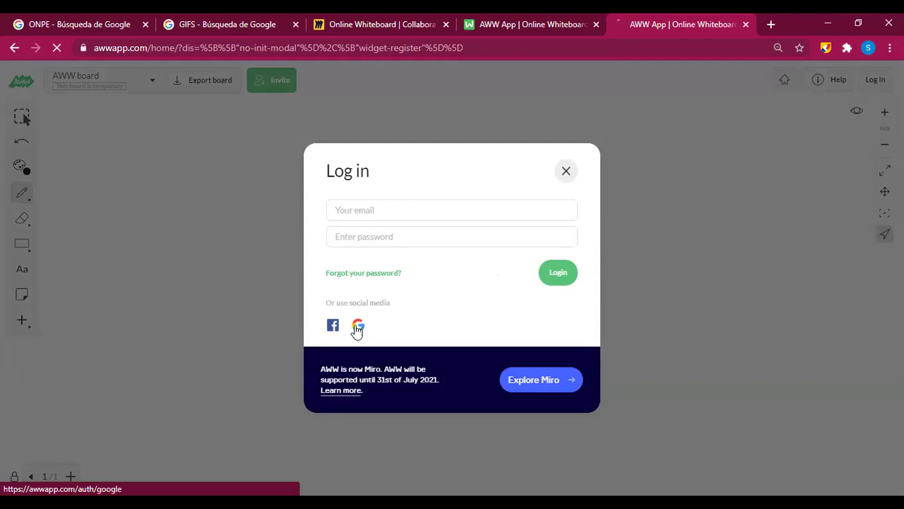
{"action": "left_click", "coordinate": [357, 329]}
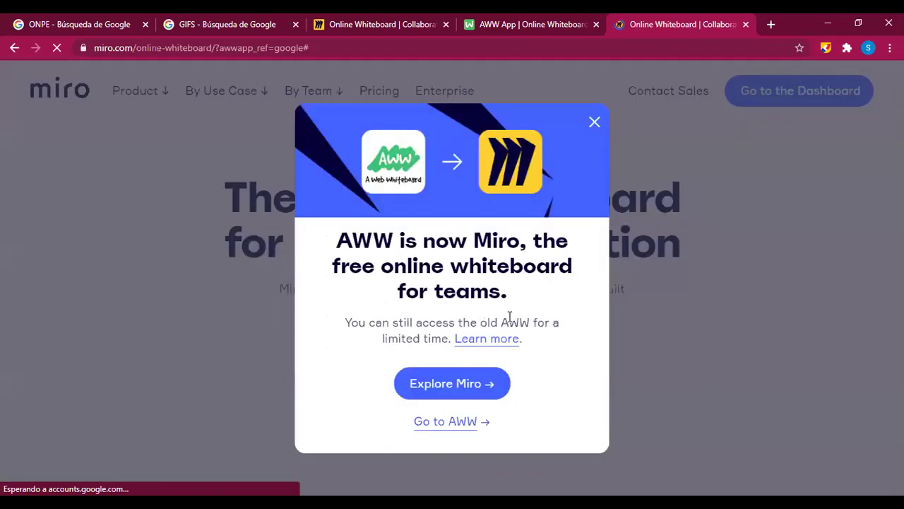
Step: Close the AWW login page reopened from the Miro announcement and get started with Miro on a new board instead
{"action": "left_click", "coordinate": [438, 424]}
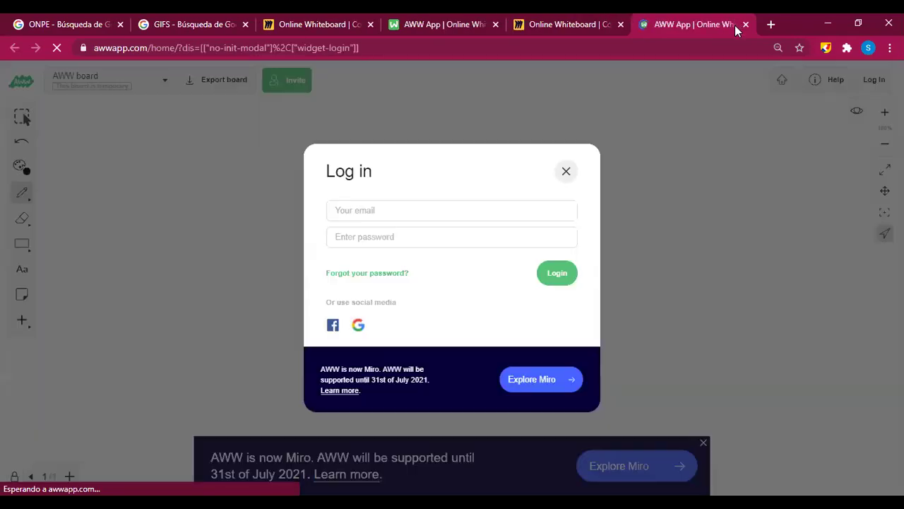
{"action": "left_click", "coordinate": [745, 24]}
{"action": "left_click", "coordinate": [457, 387]}
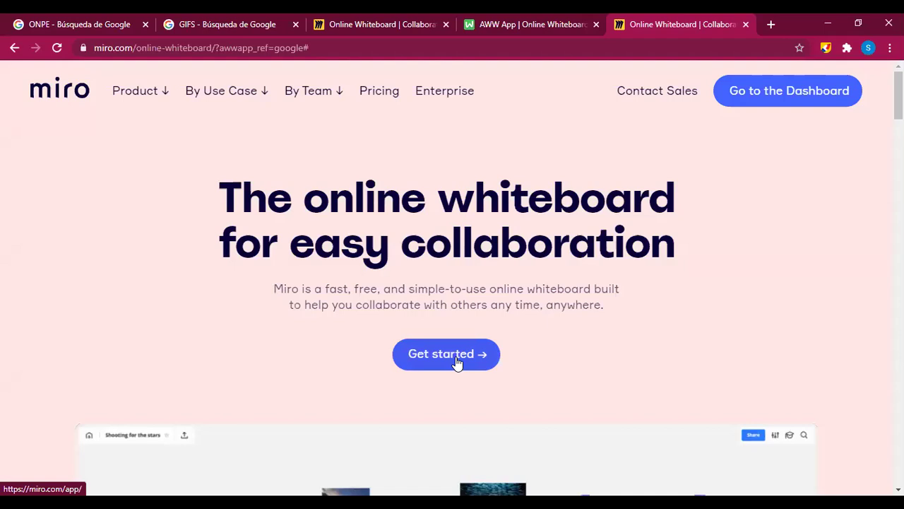
{"action": "left_click", "coordinate": [456, 361]}
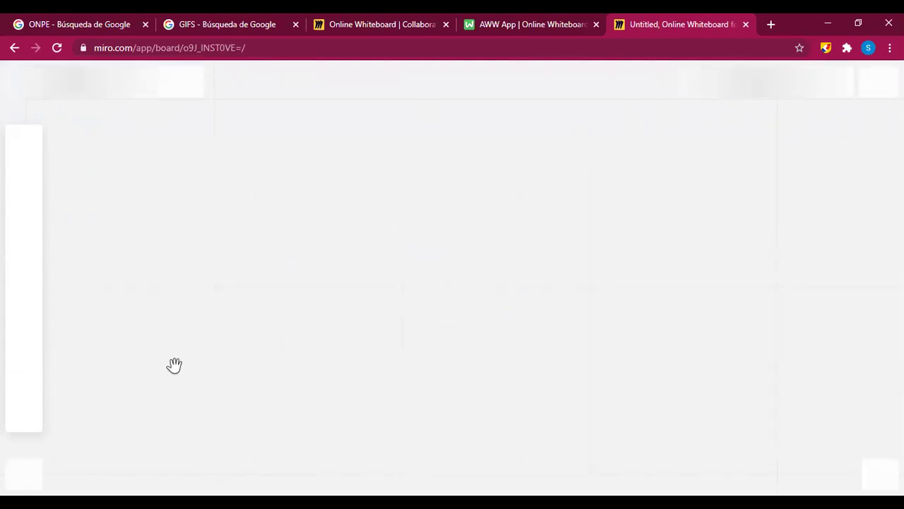
Step: Get past the template picker and collaboration tips on the Miro board, and look through its list of apps
{"action": "left_click", "coordinate": [23, 422]}
{"action": "left_click", "coordinate": [20, 445]}
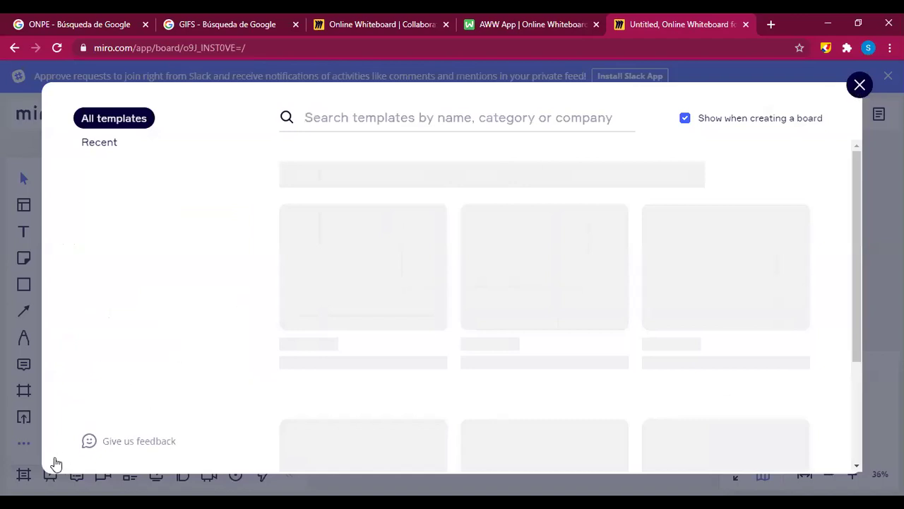
{"action": "left_click", "coordinate": [33, 444]}
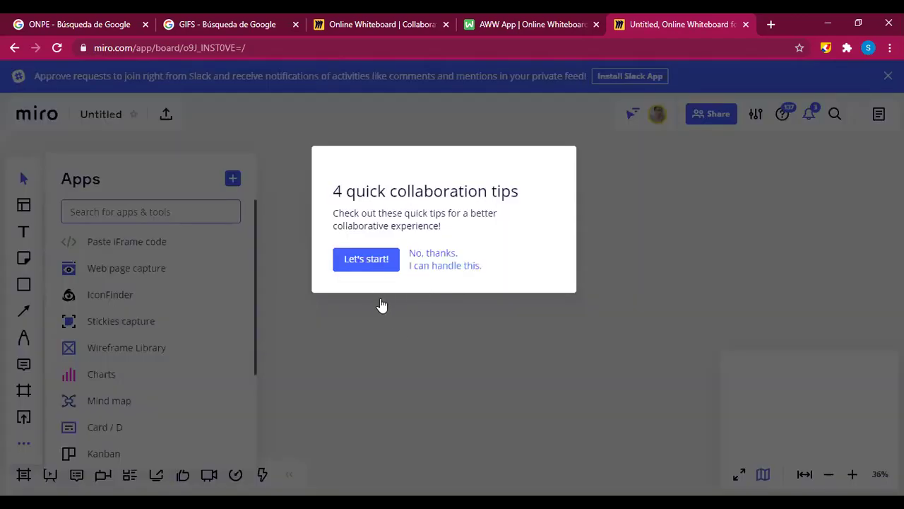
{"action": "key", "text": "Return"}
{"action": "left_click", "coordinate": [101, 389]}
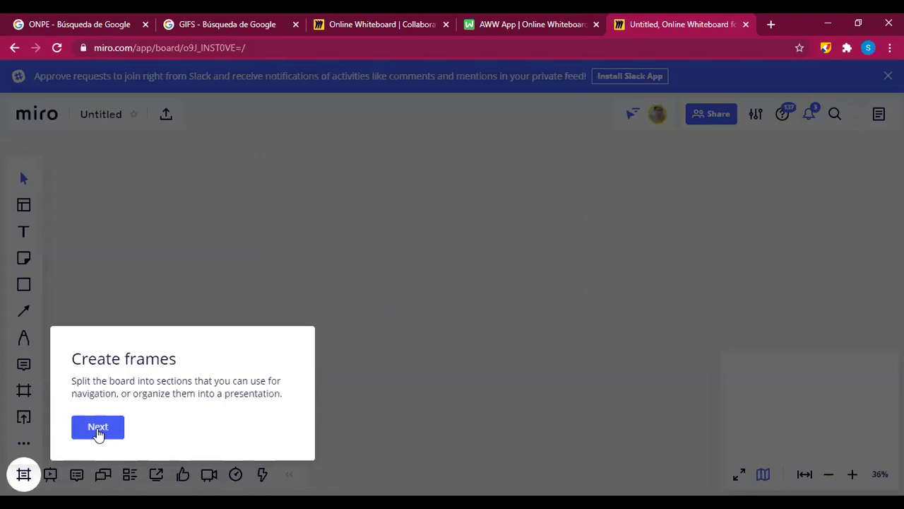
{"action": "left_click", "coordinate": [99, 430]}
{"action": "left_click", "coordinate": [24, 445]}
{"action": "scroll", "coordinate": [147, 426], "scroll_direction": "down", "scroll_amount": 3}
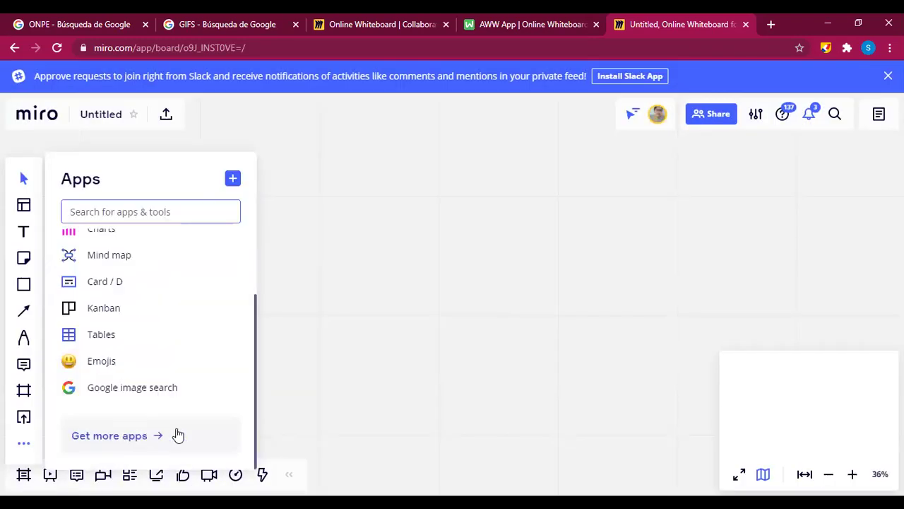
{"action": "scroll", "coordinate": [178, 436], "scroll_direction": "up", "scroll_amount": 5}
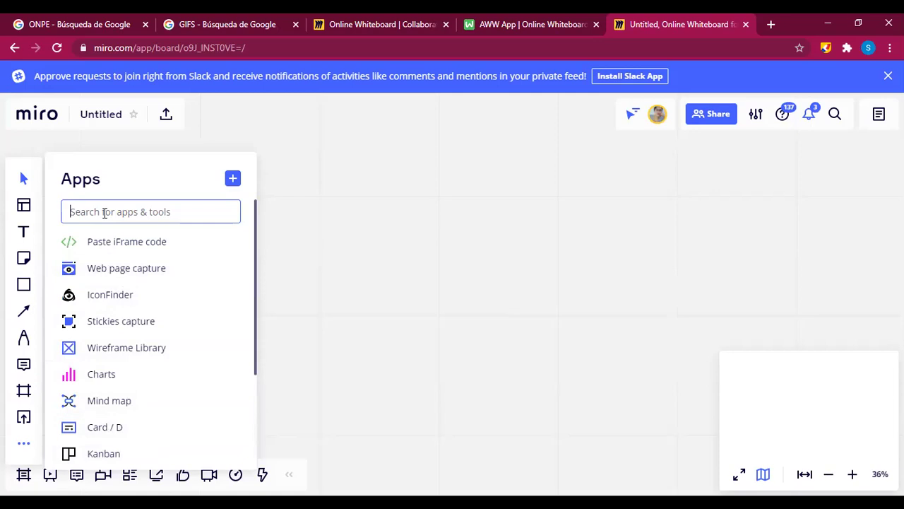
Step: Browse the featured and full app listings in the Miro Marketplace, and close it
{"action": "left_click", "coordinate": [234, 178]}
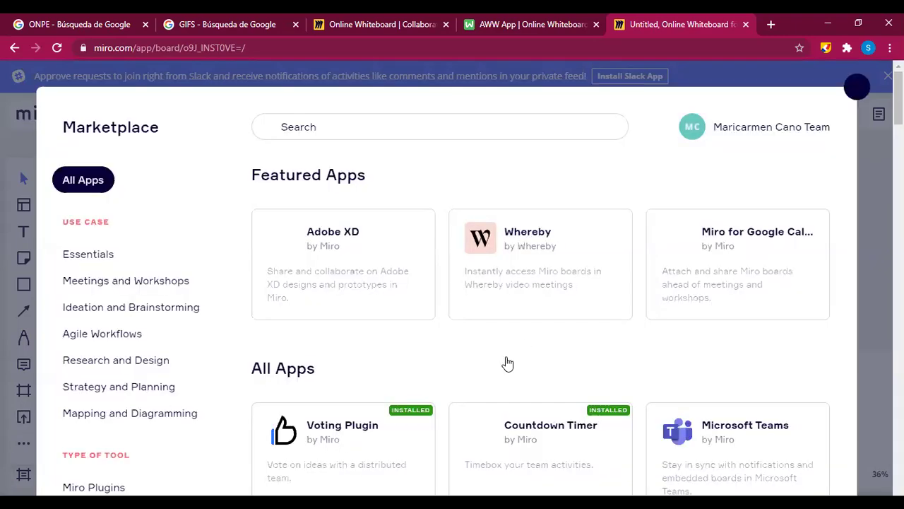
{"action": "scroll", "coordinate": [506, 362], "scroll_direction": "down", "scroll_amount": 2}
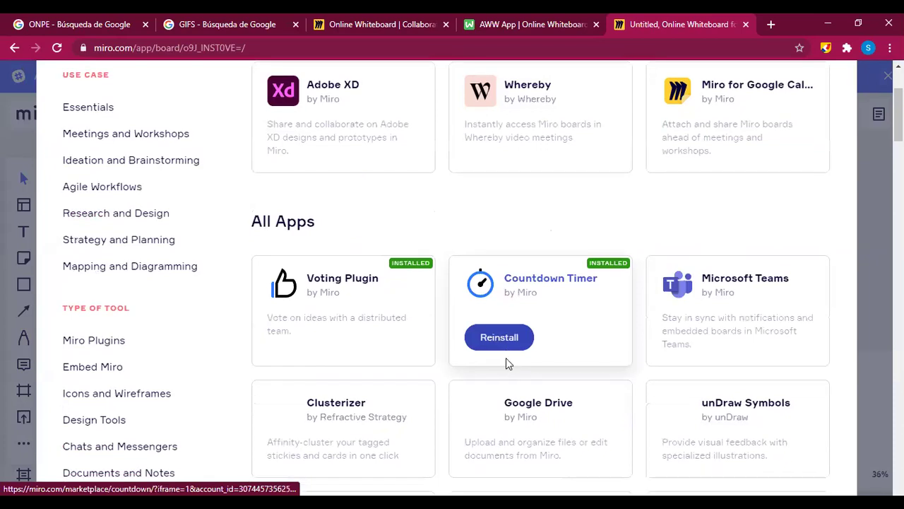
{"action": "scroll", "coordinate": [650, 419], "scroll_direction": "down", "scroll_amount": 3}
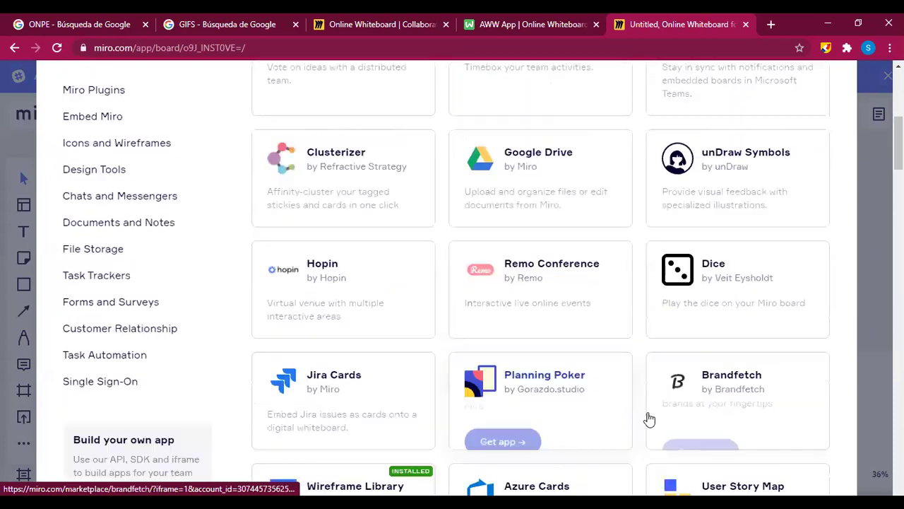
{"action": "scroll", "coordinate": [673, 439], "scroll_direction": "down", "scroll_amount": 5}
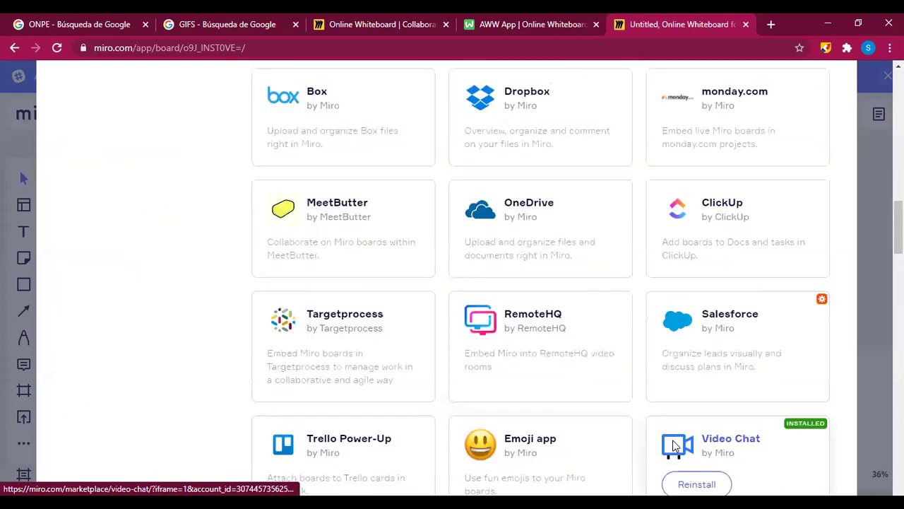
{"action": "scroll", "coordinate": [672, 446], "scroll_direction": "down", "scroll_amount": 5}
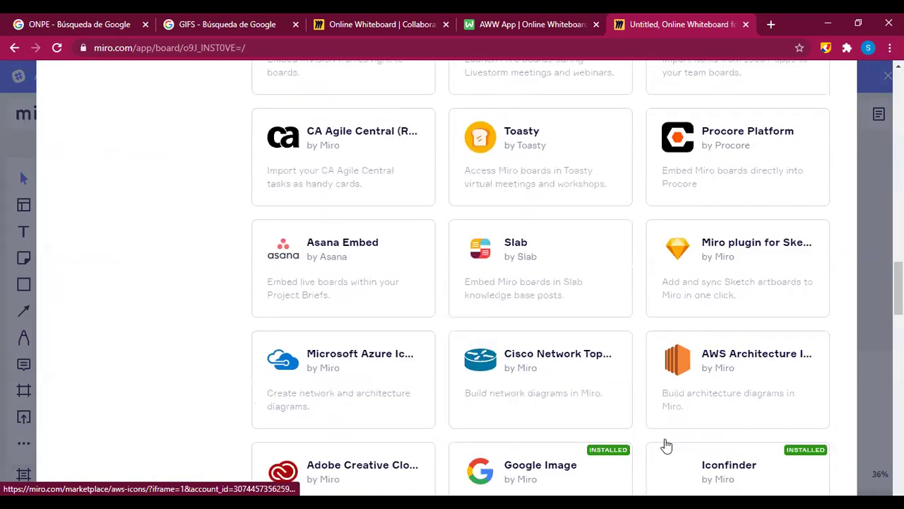
{"action": "scroll", "coordinate": [665, 442], "scroll_direction": "down", "scroll_amount": 5}
{"action": "scroll", "coordinate": [663, 443], "scroll_direction": "down", "scroll_amount": 5}
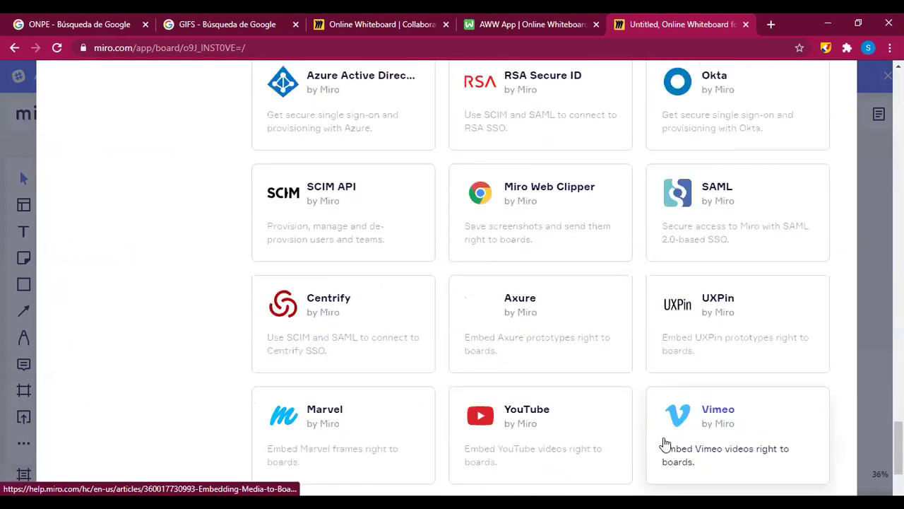
{"action": "scroll", "coordinate": [664, 443], "scroll_direction": "down", "scroll_amount": 3}
{"action": "scroll", "coordinate": [665, 443], "scroll_direction": "up", "scroll_amount": 5}
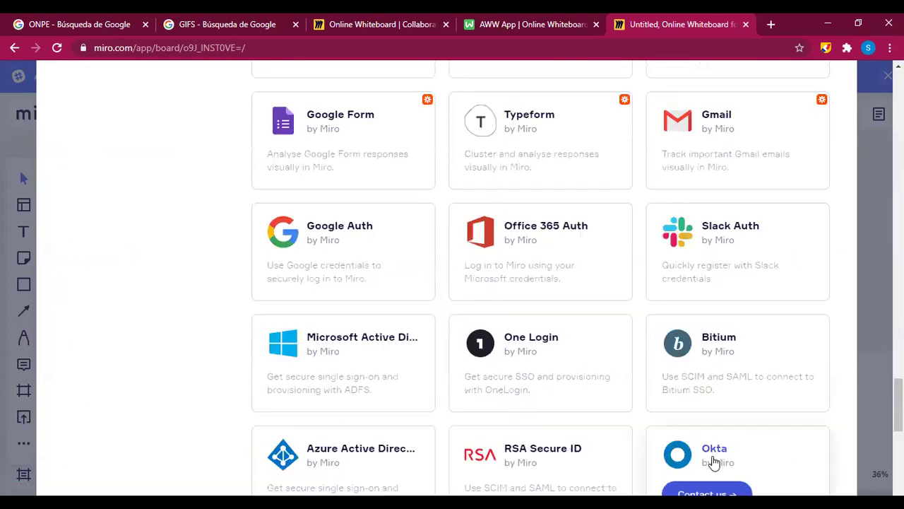
{"action": "scroll", "coordinate": [713, 460], "scroll_direction": "up", "scroll_amount": 5}
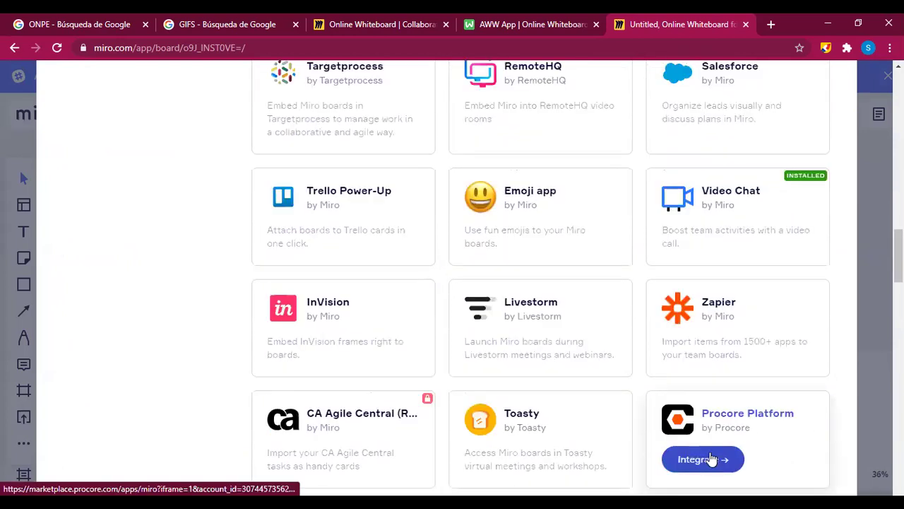
{"action": "scroll", "coordinate": [798, 354], "scroll_direction": "up", "scroll_amount": 10}
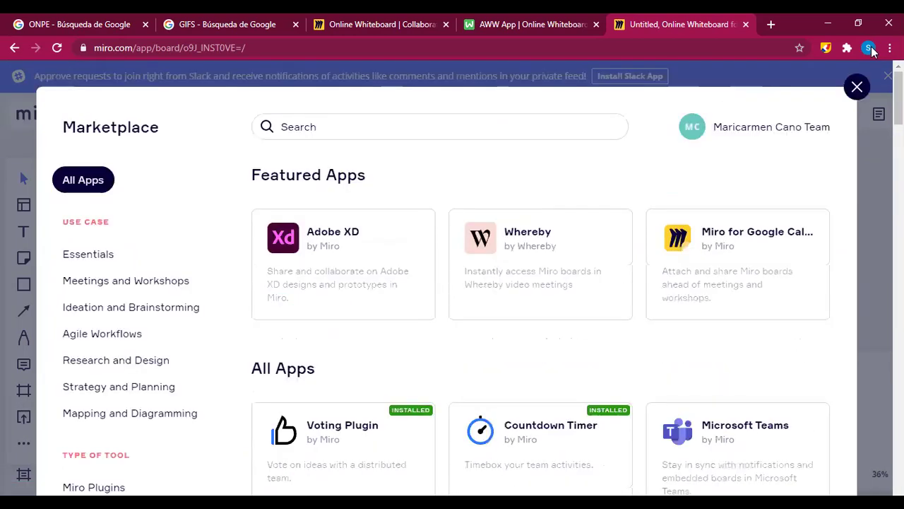
{"action": "left_click", "coordinate": [858, 87]}
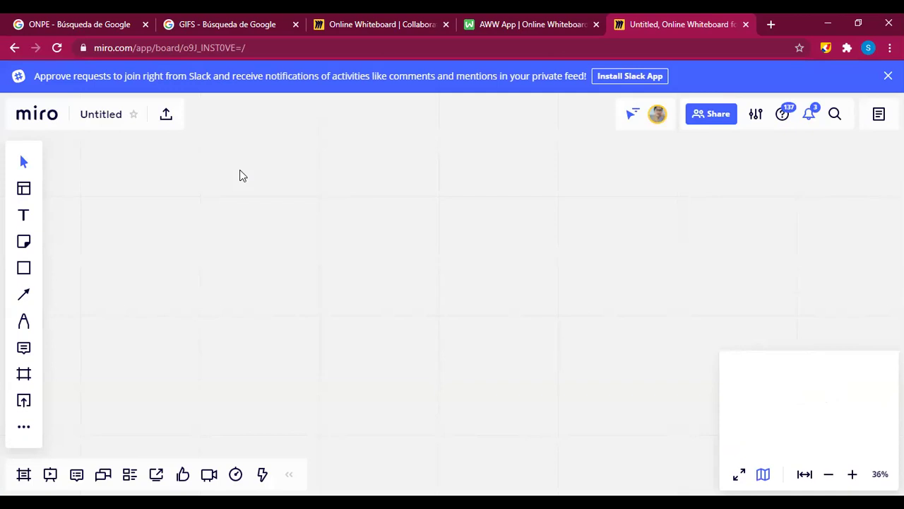
Step: Replace the Miro board page with the Google home page and close the remaining AWW page
{"action": "left_click", "coordinate": [283, 51]}
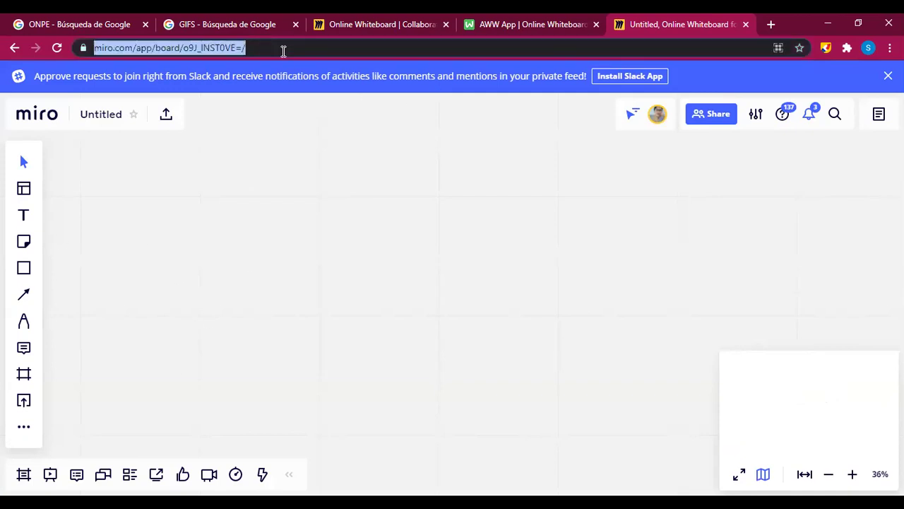
{"action": "type", "text": "g"}
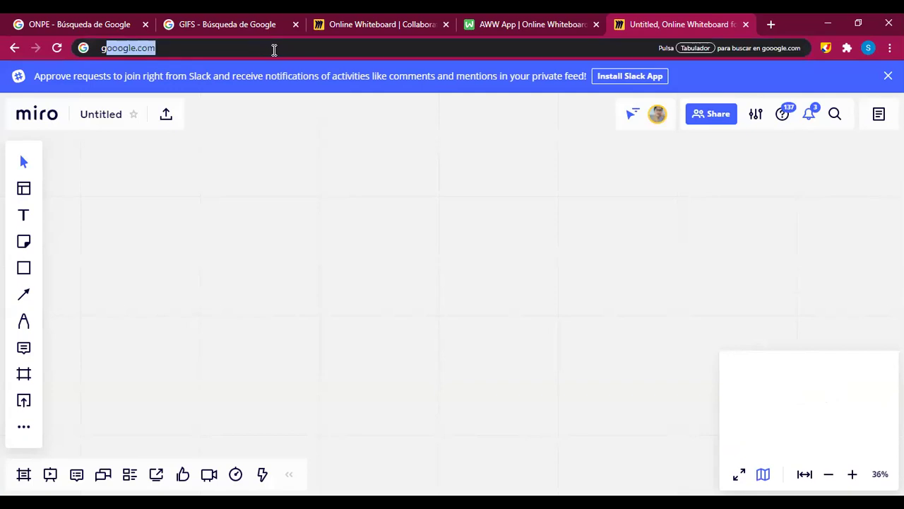
{"action": "type", "text": "oogle"}
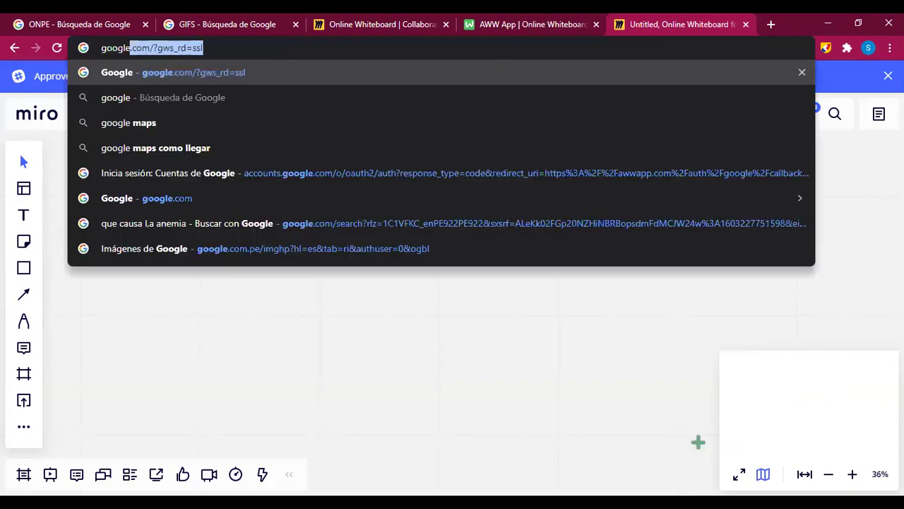
{"action": "left_click", "coordinate": [595, 25]}
{"action": "key", "text": "Return"}
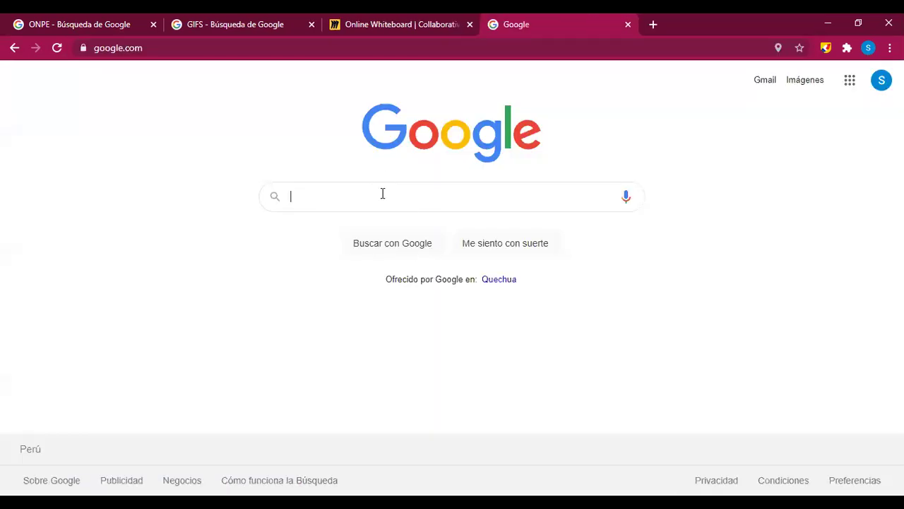
Step: Search Google for "draw chat" and open the Draw.Chat virtual classroom site
{"action": "left_click", "coordinate": [382, 193]}
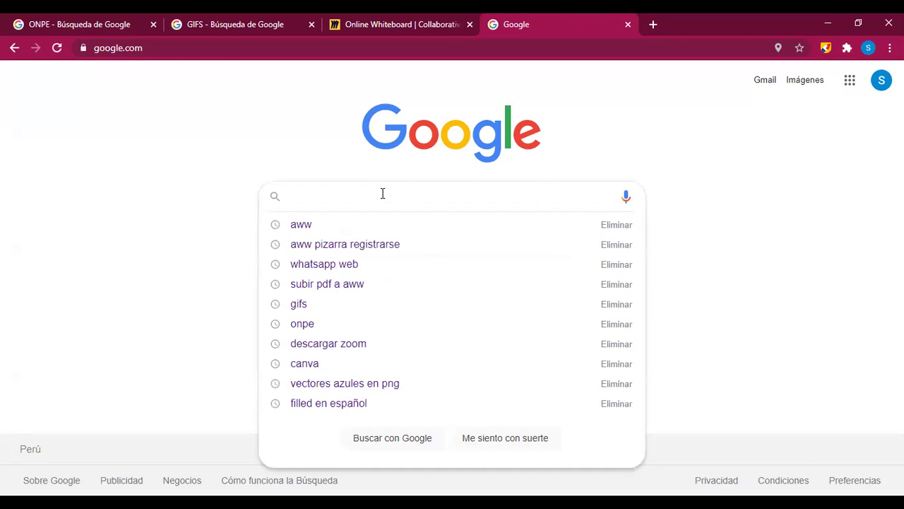
{"action": "type", "text": "drawch"}
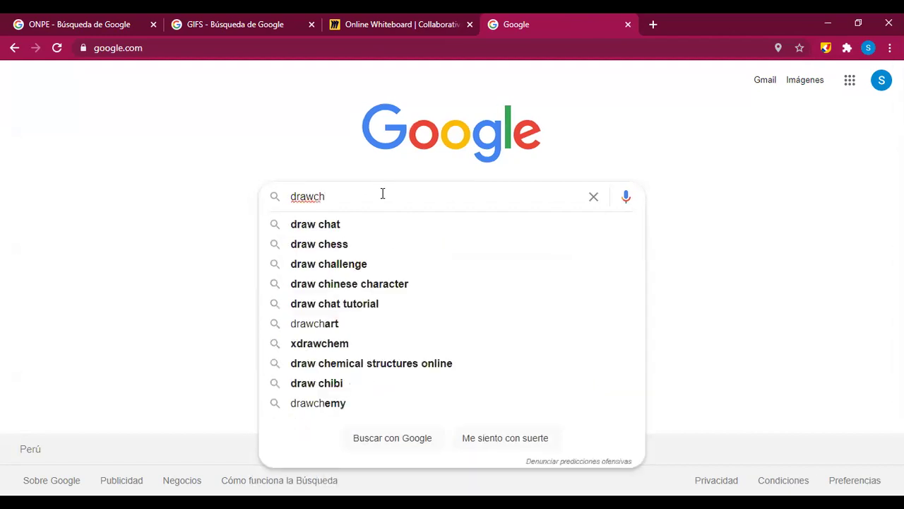
{"action": "key", "text": "Down"}
{"action": "key", "text": "Return"}
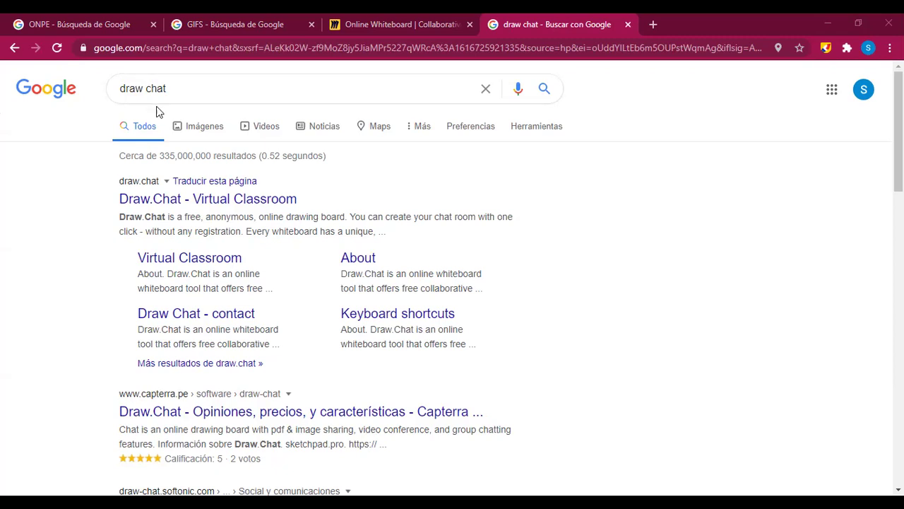
{"action": "left_click", "coordinate": [205, 200]}
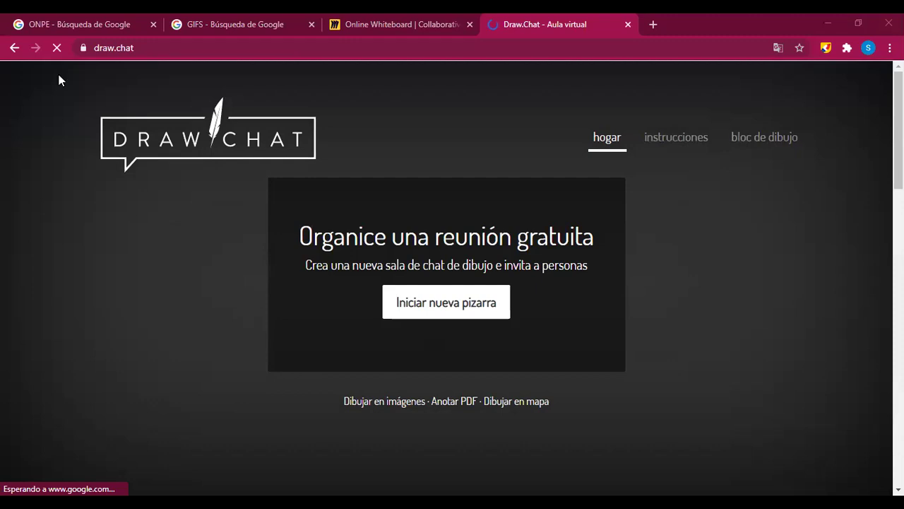
Step: Reopen Draw.Chat from the Google results for "draw chat" and start a new whiteboard
{"action": "left_click", "coordinate": [13, 49]}
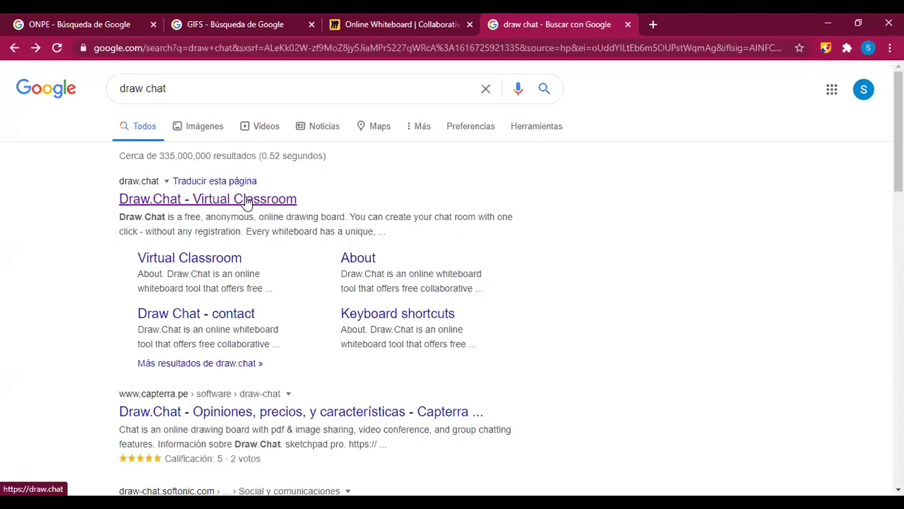
{"action": "left_click", "coordinate": [245, 201]}
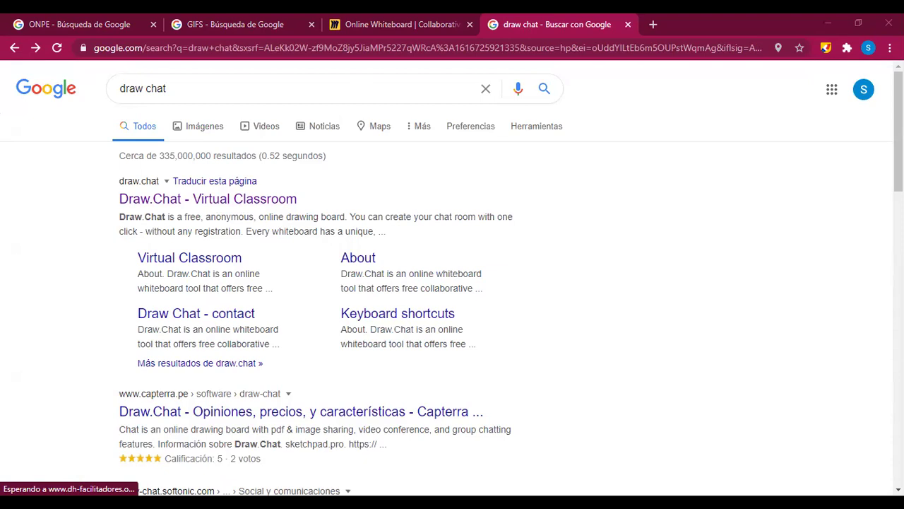
{"action": "left_click", "coordinate": [188, 200]}
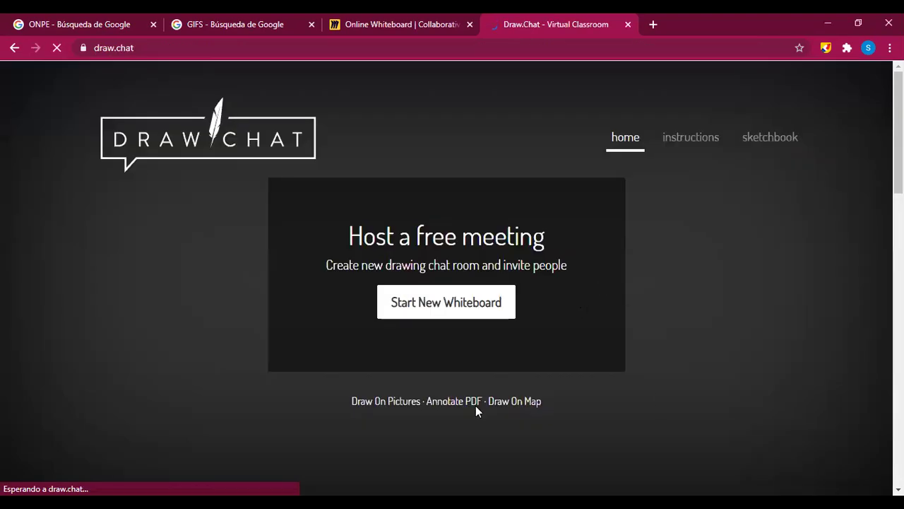
{"action": "right_click", "coordinate": [605, 218]}
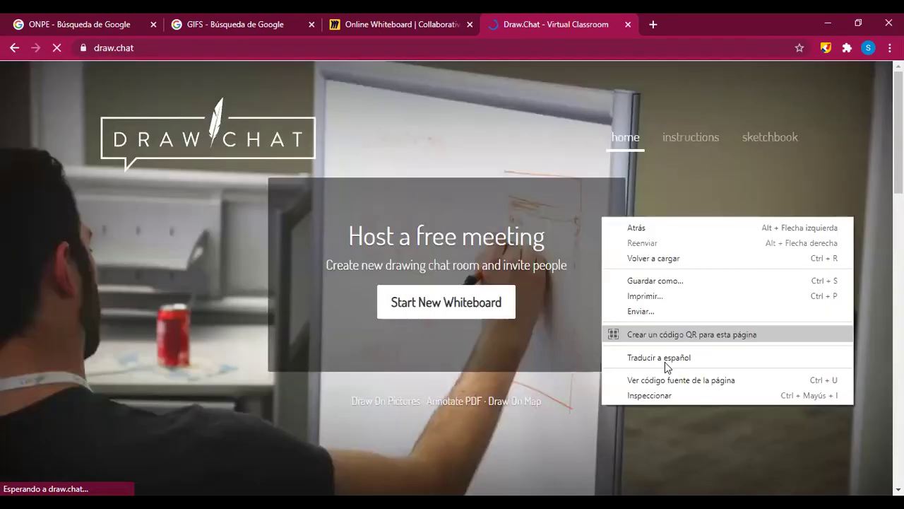
{"action": "key", "text": "Return"}
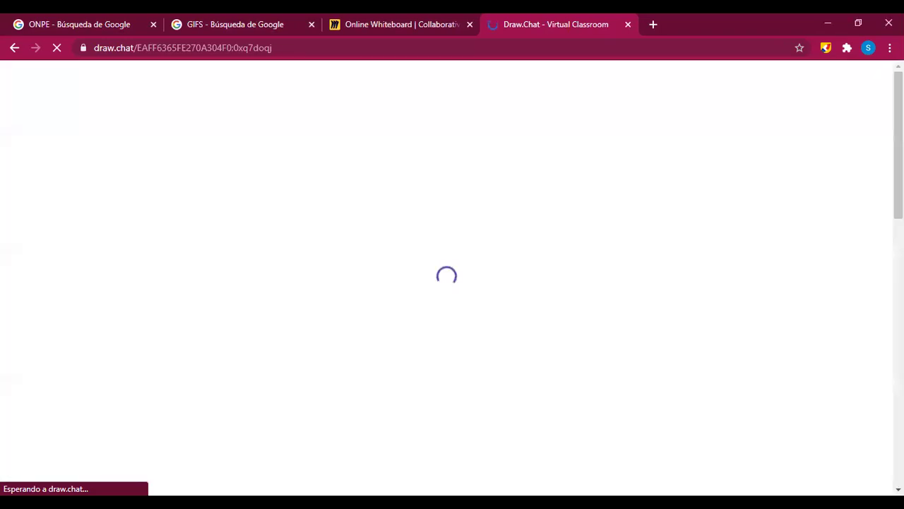
Step: Close the other browser tabs and select the new whiteboard's web address
{"action": "left_click", "coordinate": [445, 27]}
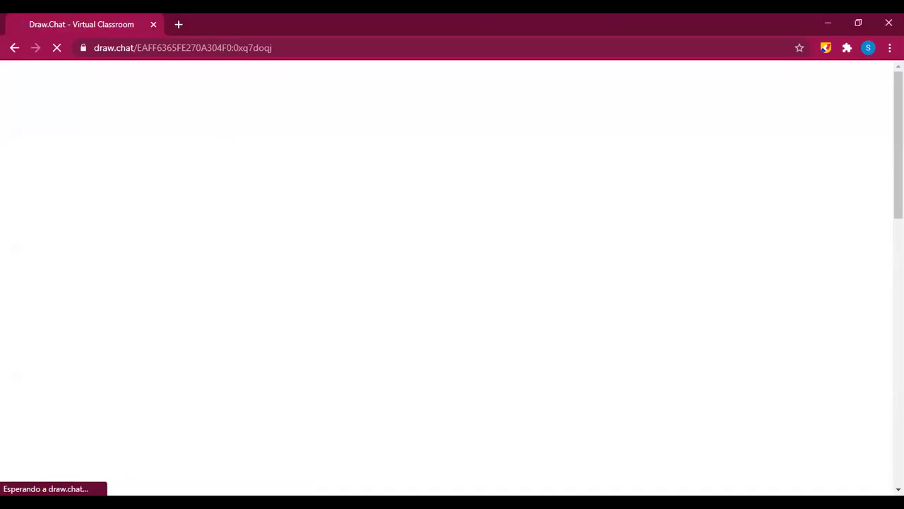
{"action": "left_click", "coordinate": [289, 48]}
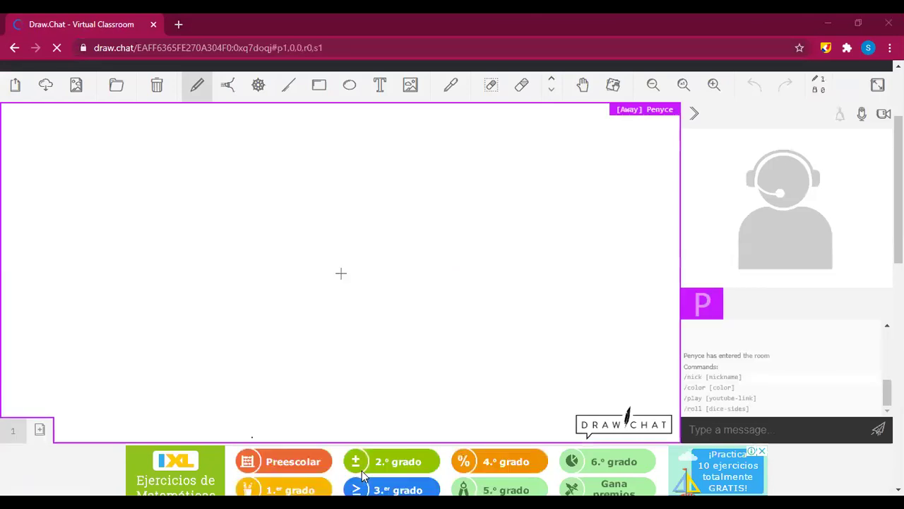
Step: Look at the section for sharing the whiteboard link, and translate the page into Spanish
{"action": "scroll", "coordinate": [835, 390], "scroll_direction": "down", "scroll_amount": 2}
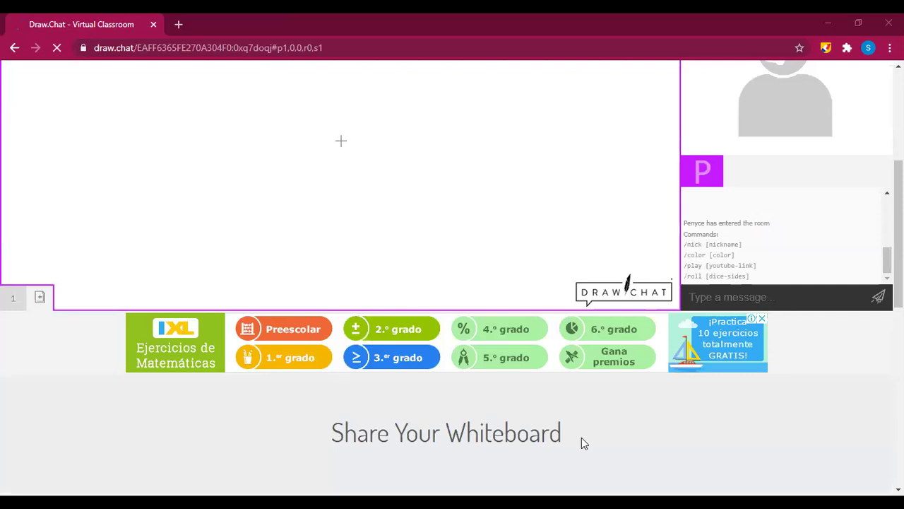
{"action": "scroll", "coordinate": [581, 437], "scroll_direction": "down", "scroll_amount": 3}
{"action": "right_click", "coordinate": [631, 253]}
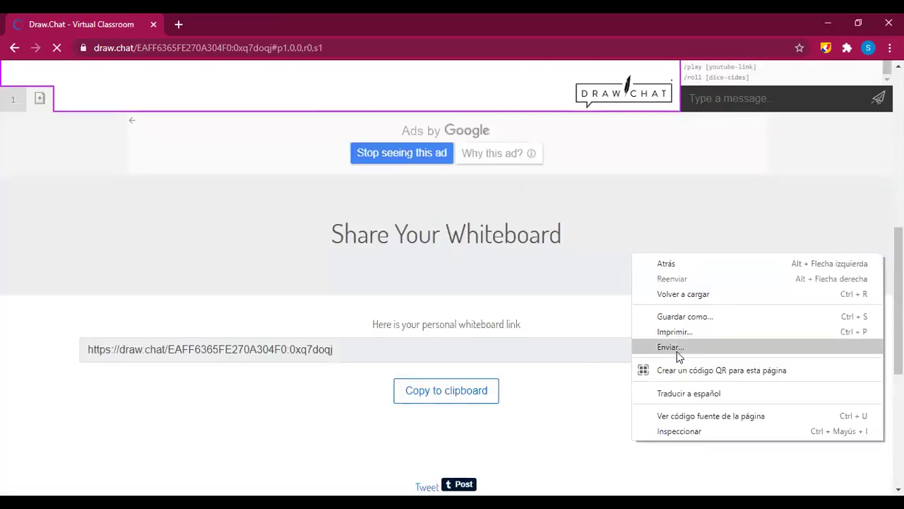
{"action": "left_click", "coordinate": [683, 394]}
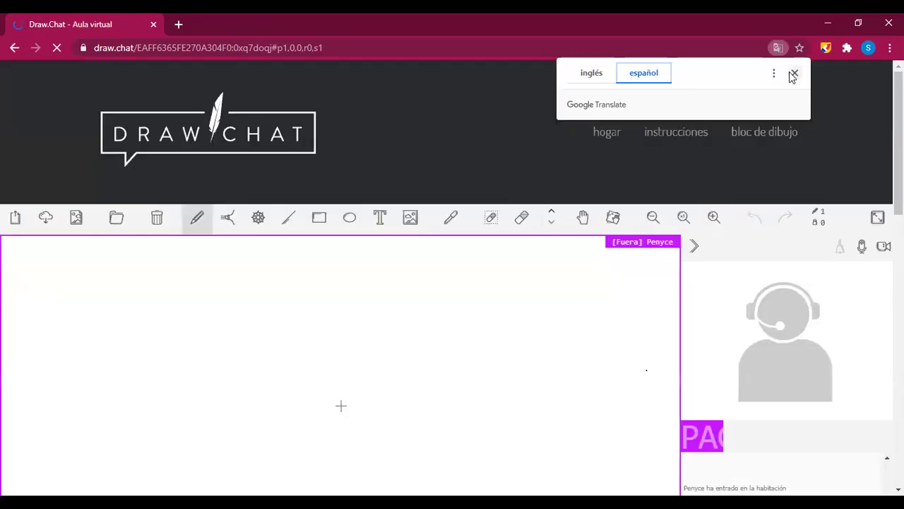
{"action": "left_click", "coordinate": [794, 73]}
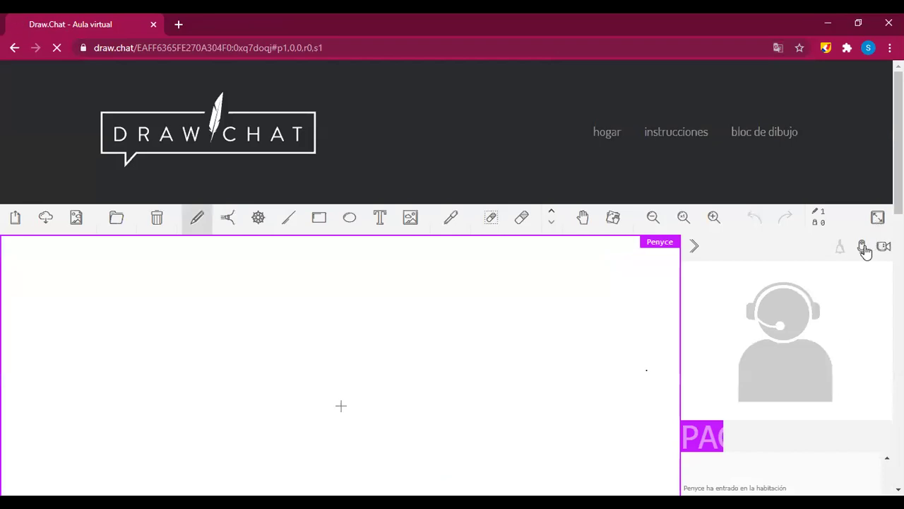
Step: Send the message "hola" in the whiteboard's chat
{"action": "scroll", "coordinate": [772, 324], "scroll_direction": "down", "scroll_amount": 2}
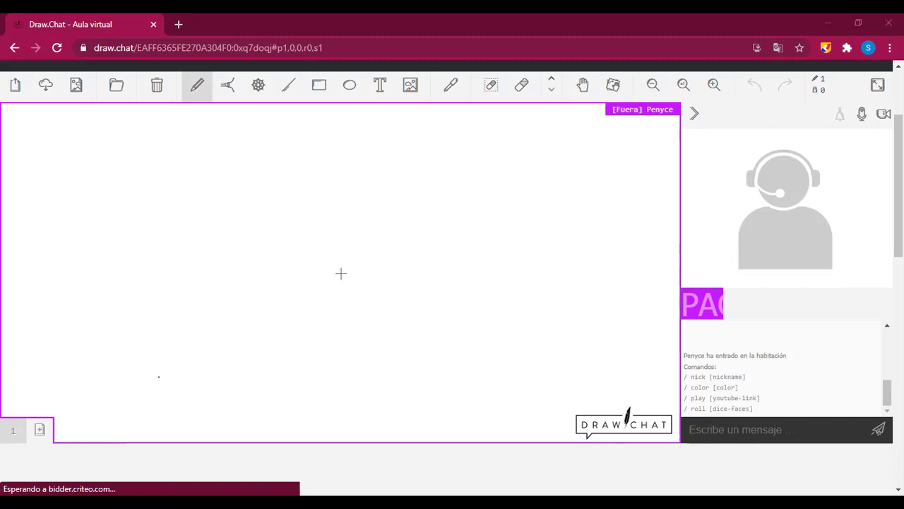
{"action": "scroll", "coordinate": [784, 370], "scroll_direction": "down", "scroll_amount": 1}
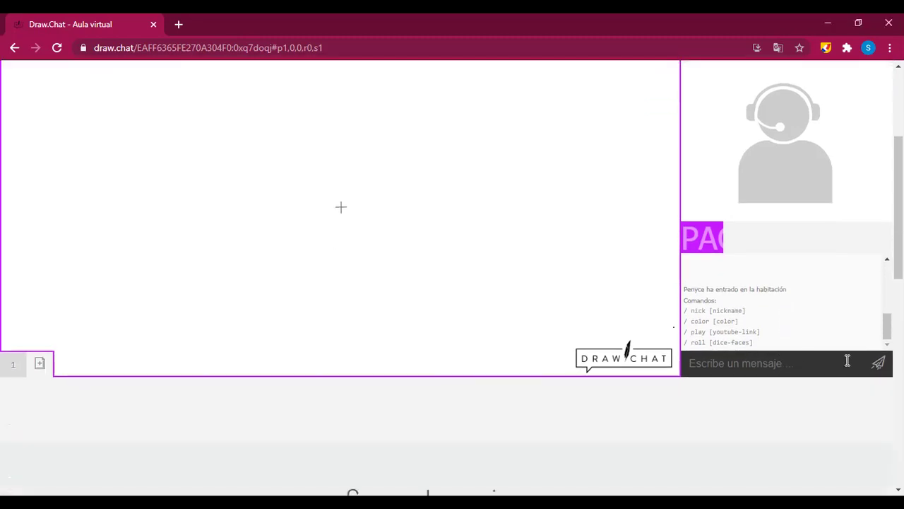
{"action": "left_click", "coordinate": [791, 368]}
{"action": "type", "text": "hola"}
{"action": "key", "text": "Return"}
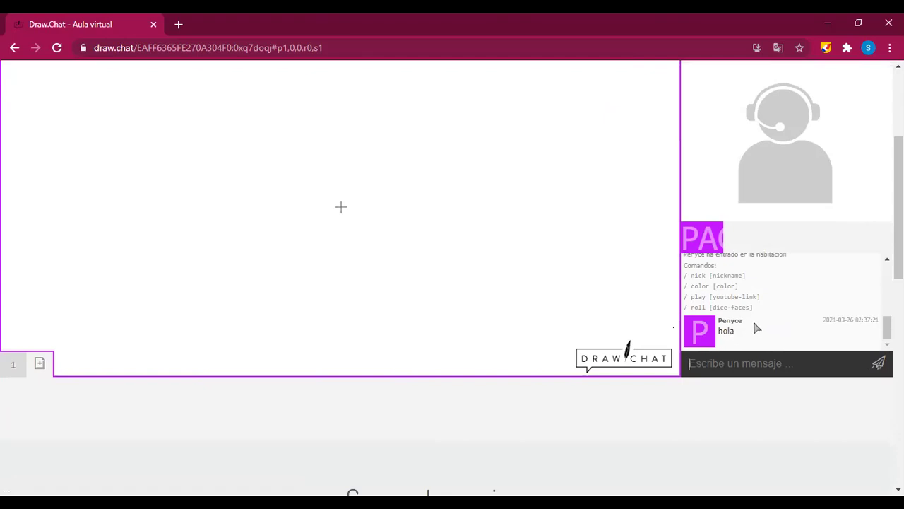
{"action": "right_click", "coordinate": [711, 238]}
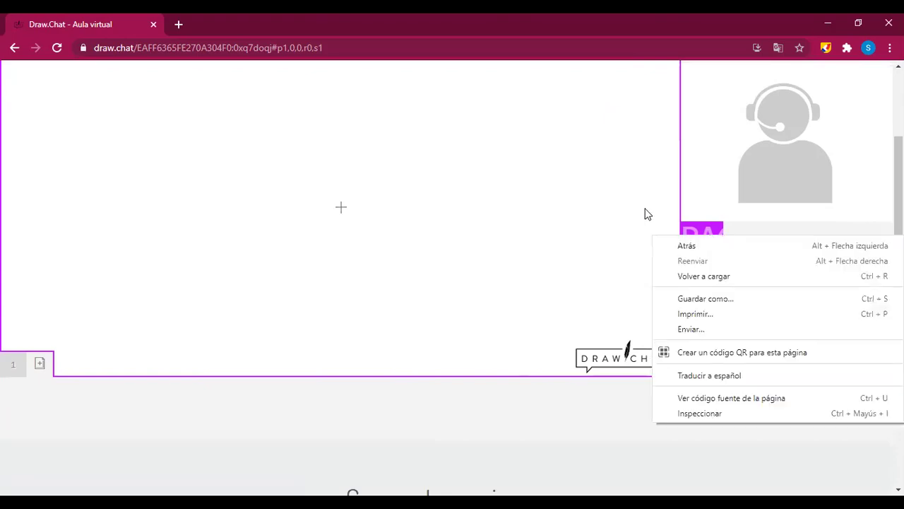
{"action": "left_click", "coordinate": [584, 216]}
Step: Try the whiteboard's microphone and camera by turning them on with camera access allowed, and turn both off again
{"action": "scroll", "coordinate": [710, 323], "scroll_direction": "up", "scroll_amount": 3}
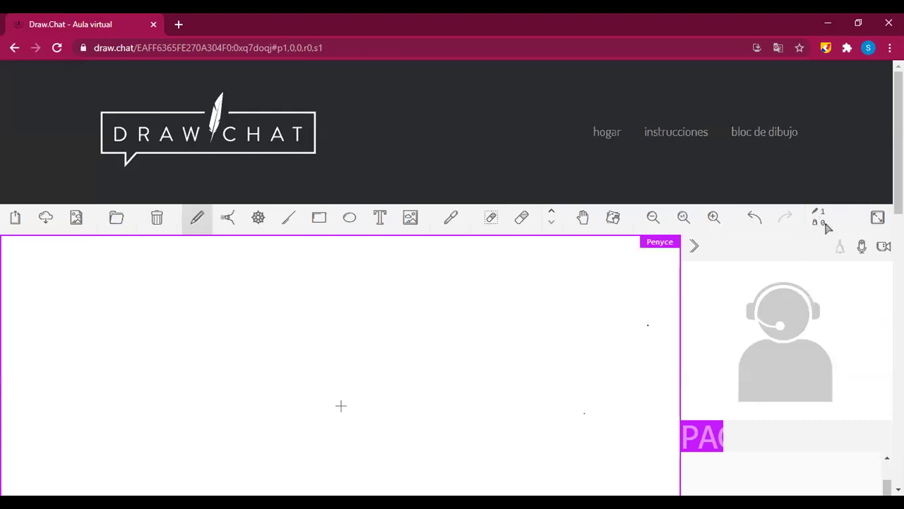
{"action": "left_click", "coordinate": [862, 254]}
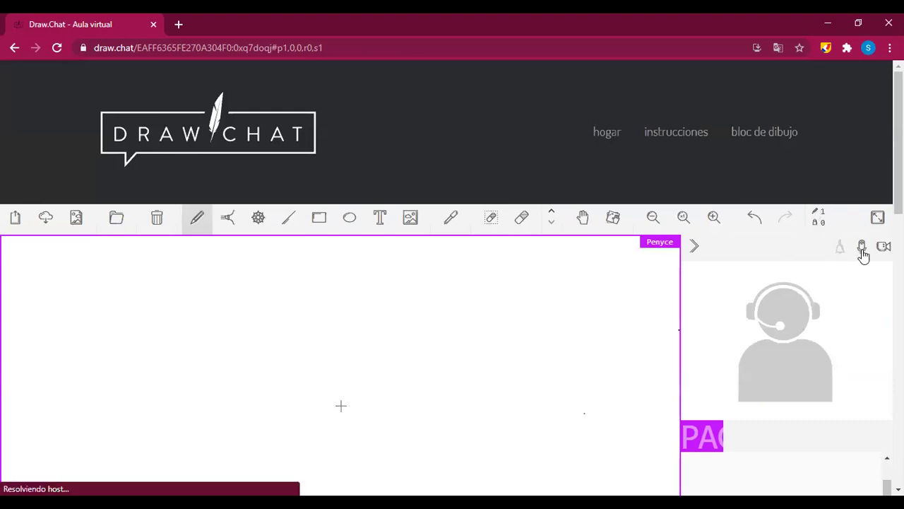
{"action": "left_click", "coordinate": [883, 249]}
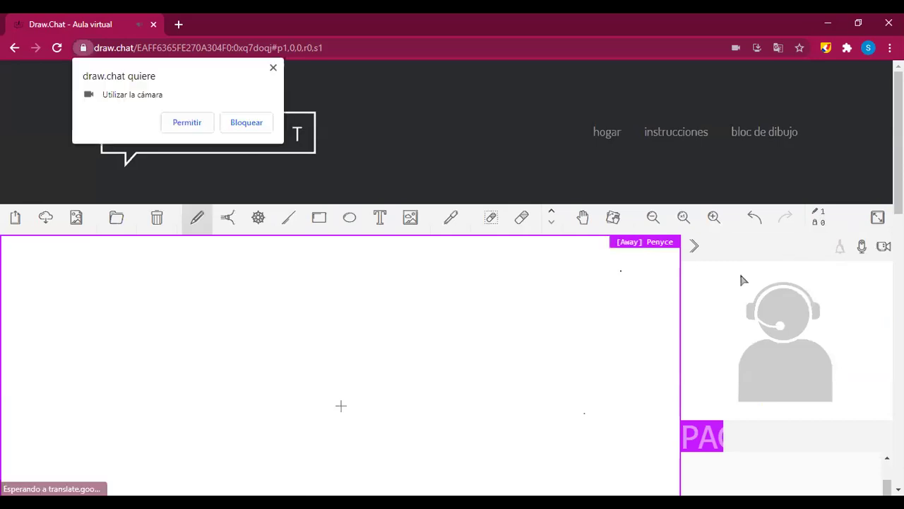
{"action": "scroll", "coordinate": [883, 120], "scroll_direction": "down", "scroll_amount": 2}
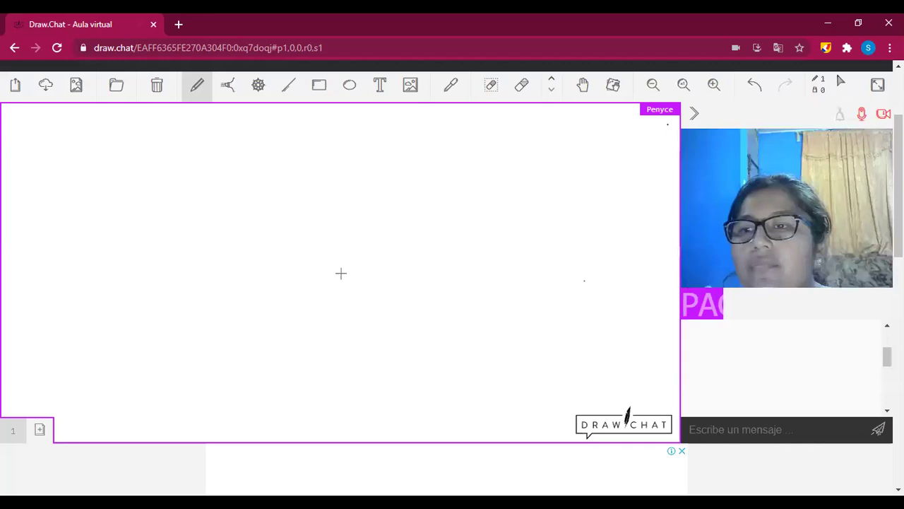
{"action": "scroll", "coordinate": [711, 379], "scroll_direction": "up", "scroll_amount": 1}
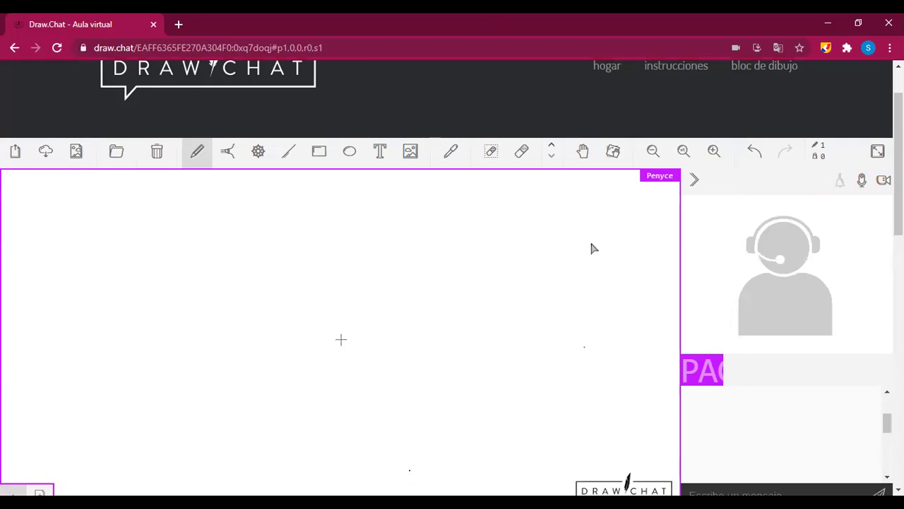
{"action": "right_click", "coordinate": [654, 180]}
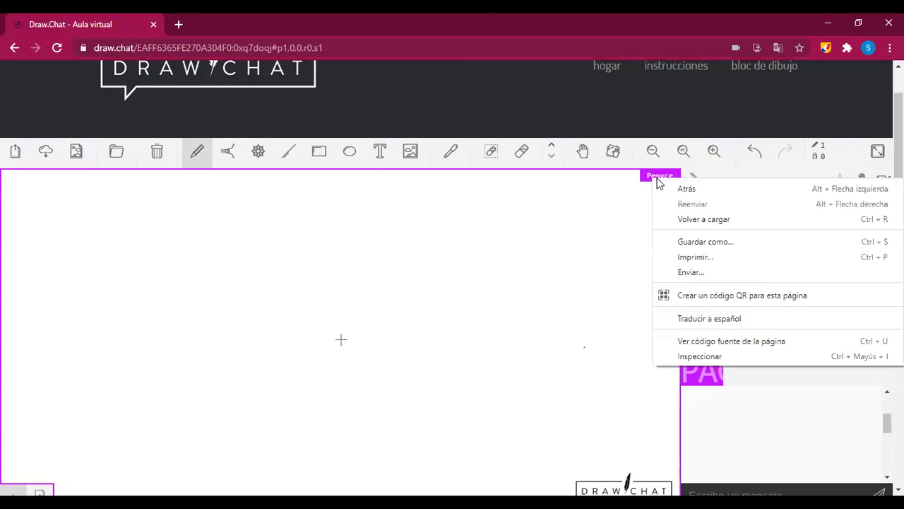
{"action": "left_click", "coordinate": [631, 212]}
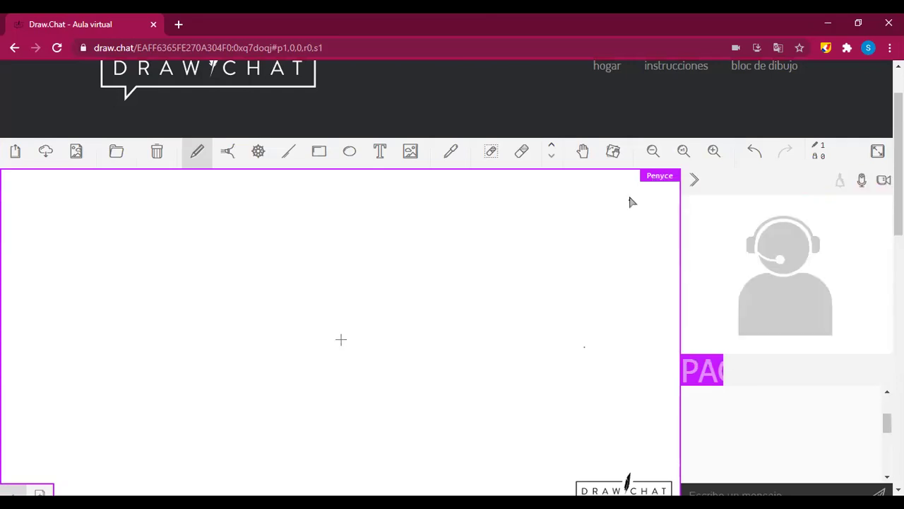
Step: Open the instructions page past the ad, view it in Spanish, and return to the whiteboard
{"action": "scroll", "coordinate": [633, 212], "scroll_direction": "up", "scroll_amount": 1}
{"action": "left_click", "coordinate": [676, 136]}
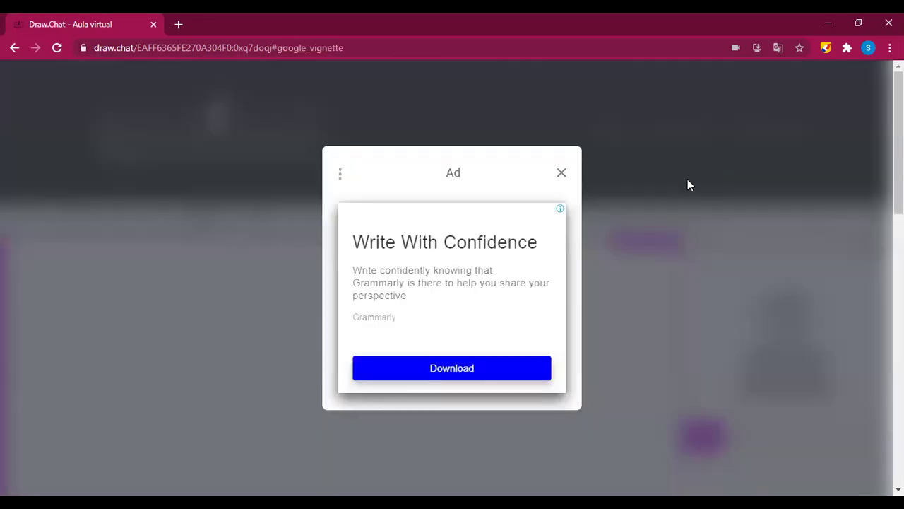
{"action": "left_click", "coordinate": [576, 264]}
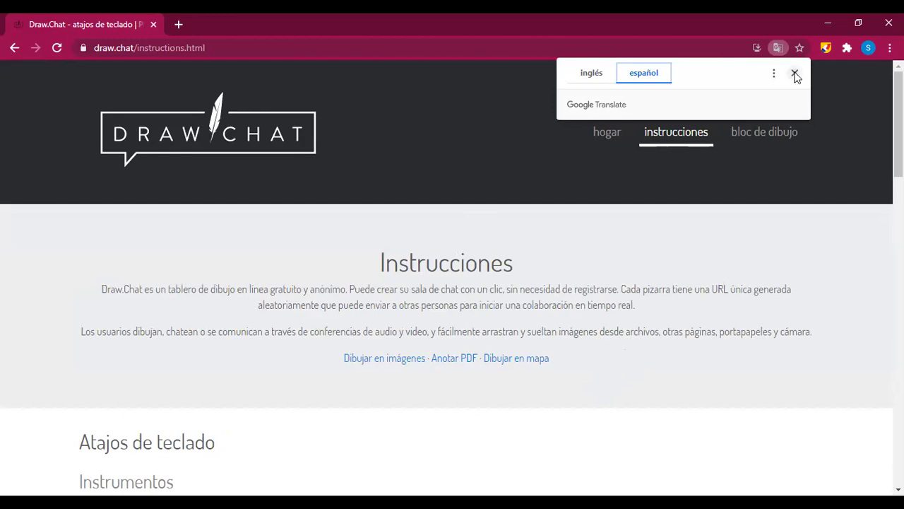
{"action": "left_click", "coordinate": [5, 47]}
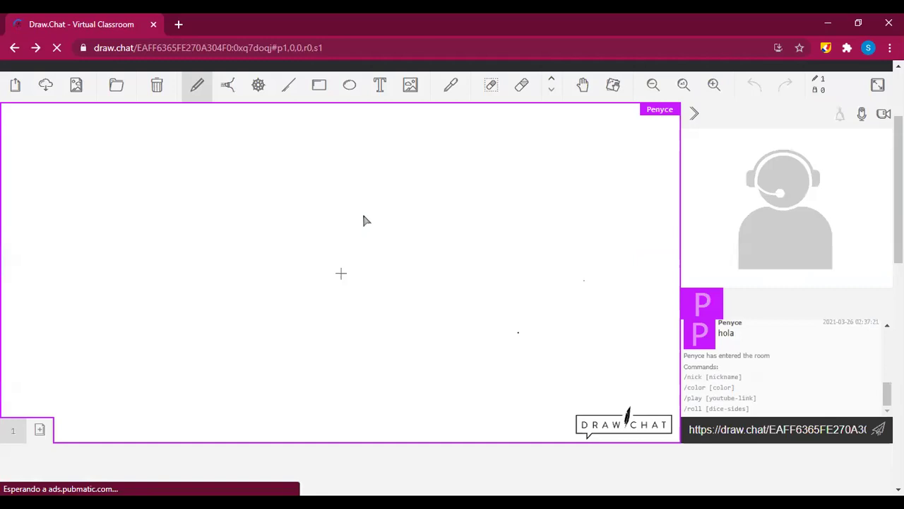
Step: Show the prompts for saving the board as a sketchpad file and exporting it as PNG, cancelling each one
{"action": "scroll", "coordinate": [4, 149], "scroll_direction": "up", "scroll_amount": 1}
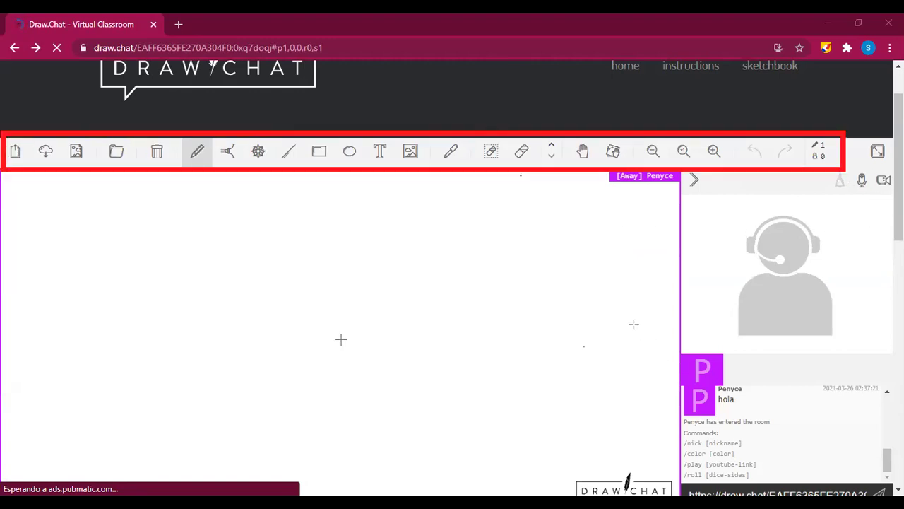
{"action": "scroll", "coordinate": [629, 322], "scroll_direction": "down", "scroll_amount": 1}
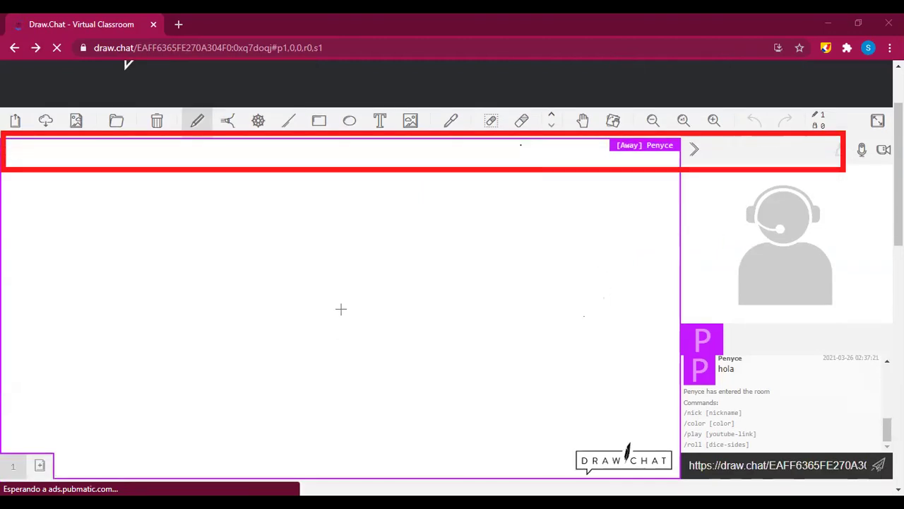
{"action": "scroll", "coordinate": [512, 68], "scroll_direction": "down", "scroll_amount": 1}
{"action": "scroll", "coordinate": [434, 162], "scroll_direction": "up", "scroll_amount": 3}
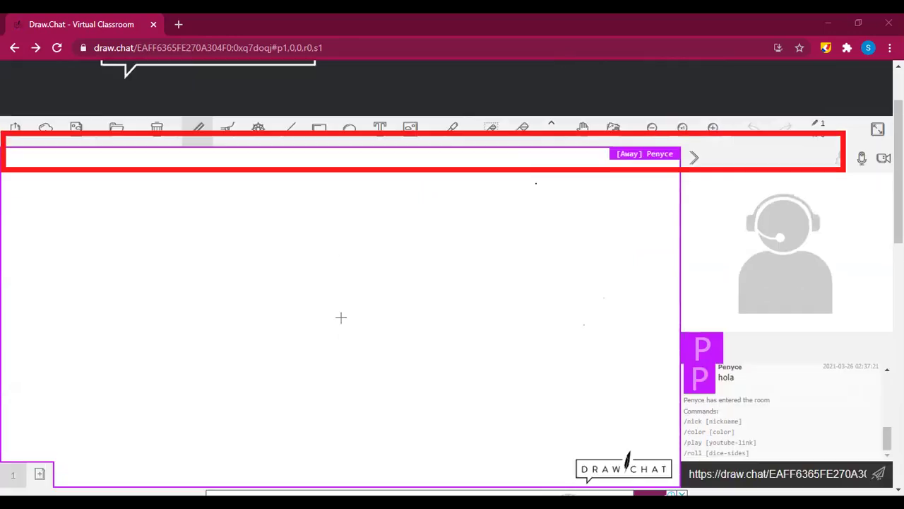
{"action": "scroll", "coordinate": [495, 166], "scroll_direction": "down", "scroll_amount": 2}
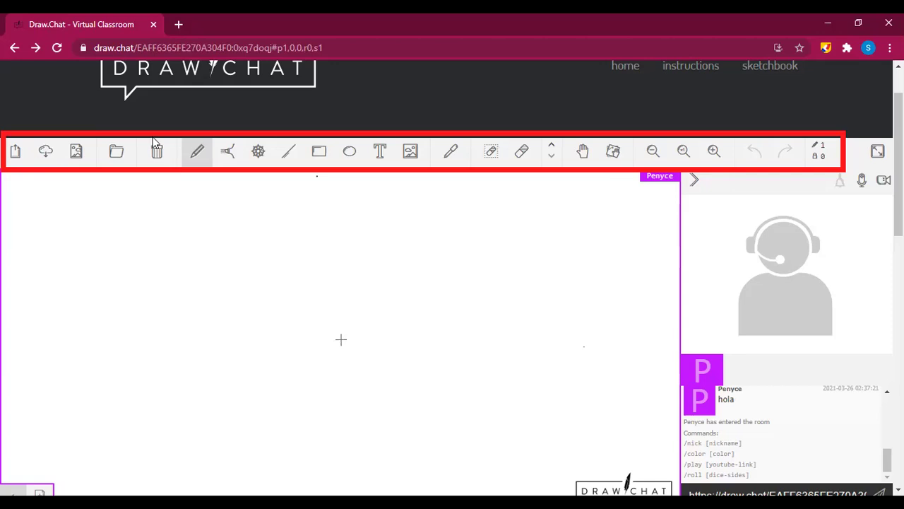
{"action": "left_click", "coordinate": [46, 155]}
{"action": "left_click", "coordinate": [580, 156]}
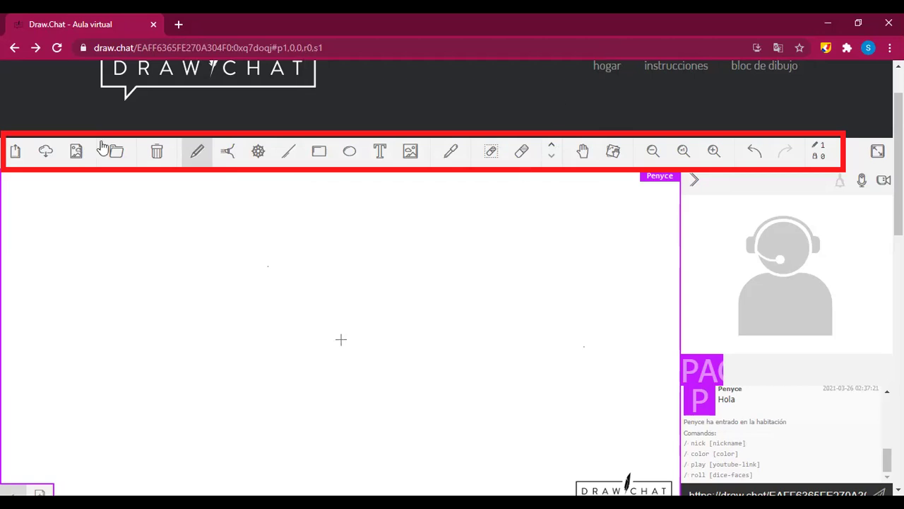
{"action": "left_click", "coordinate": [78, 153]}
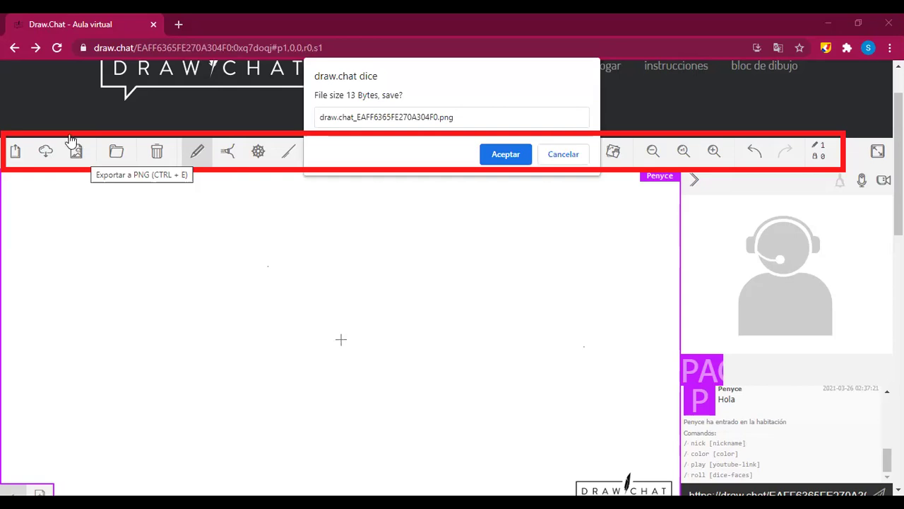
{"action": "left_click", "coordinate": [563, 154]}
{"action": "left_click", "coordinate": [45, 152]}
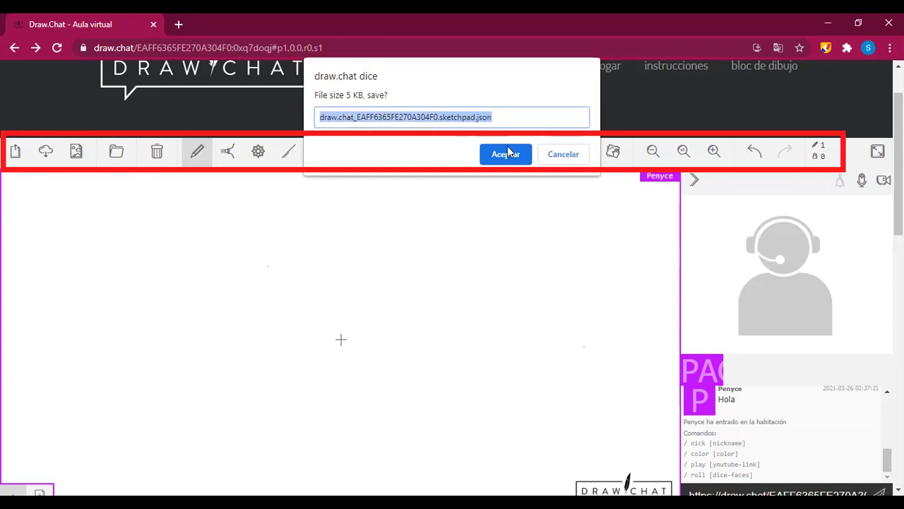
{"action": "left_click", "coordinate": [565, 155]}
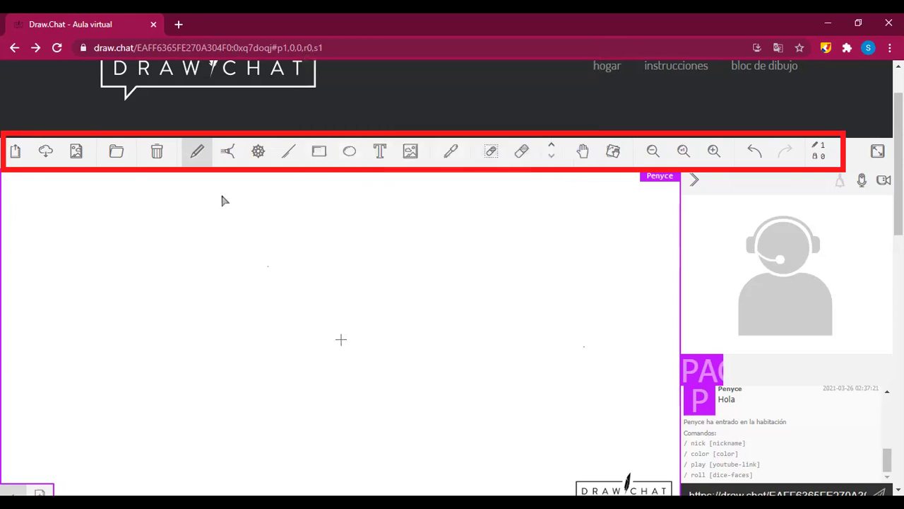
Step: Try to open a file from the "archivos" folder in the whiteboard
{"action": "left_click", "coordinate": [116, 153]}
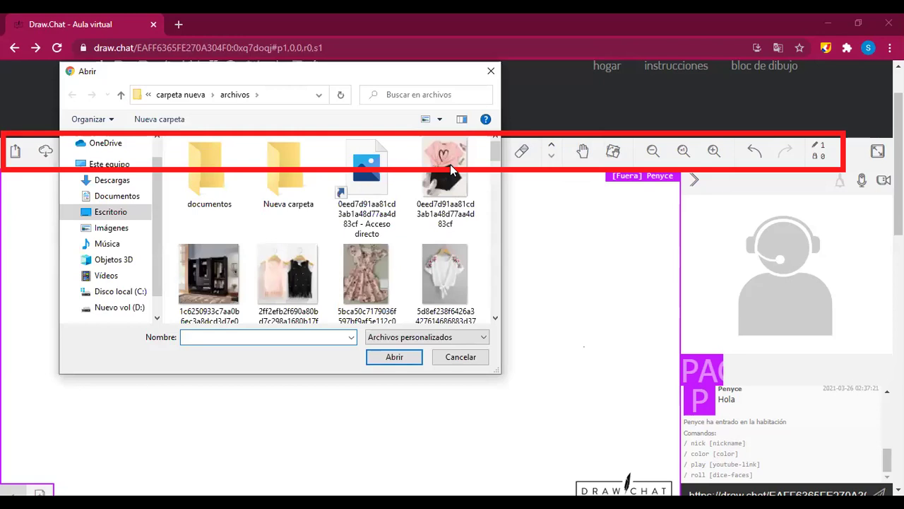
{"action": "left_click", "coordinate": [394, 357]}
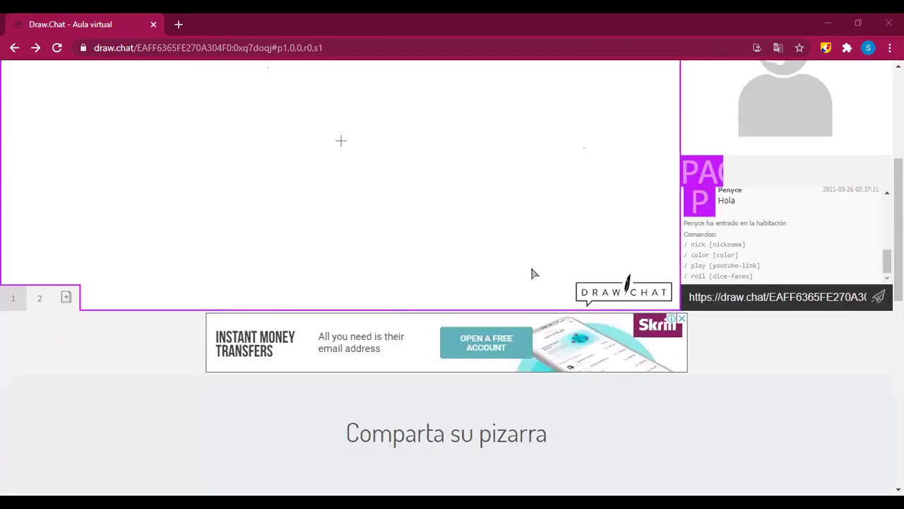
Step: On page 2, undo the line drawn over the outfit picture and pan the board until the picture is near its left edge
{"action": "scroll", "coordinate": [531, 273], "scroll_direction": "up", "scroll_amount": 2}
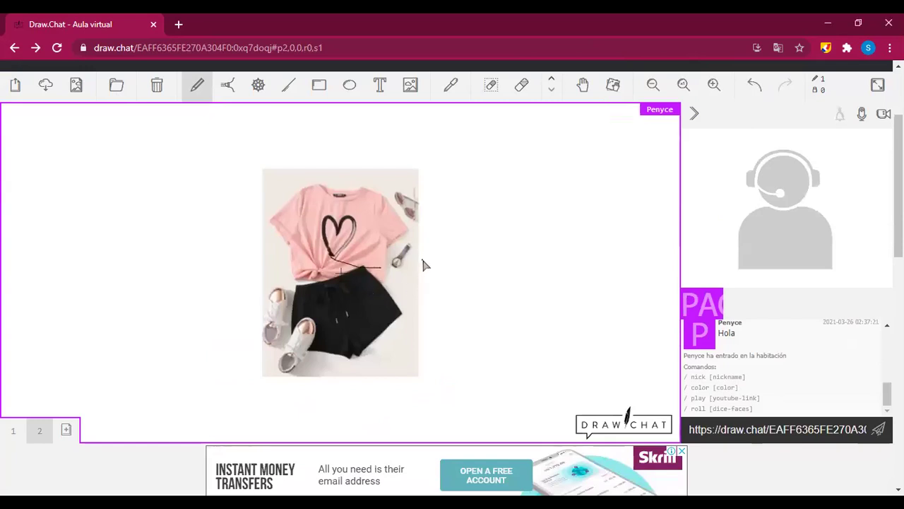
{"action": "key", "text": "ctrl+z"}
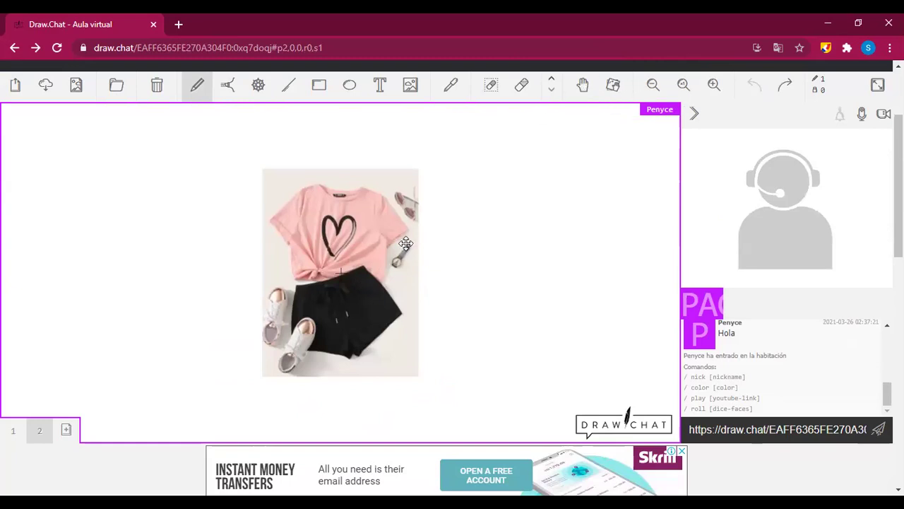
{"action": "mouse_move", "coordinate": [265, 271]}
{"action": "left_mouse_down"}
{"action": "mouse_move", "coordinate": [146, 266]}
{"action": "mouse_move", "coordinate": [108, 251]}
{"action": "left_mouse_up"}
{"action": "left_click", "coordinate": [582, 85]}
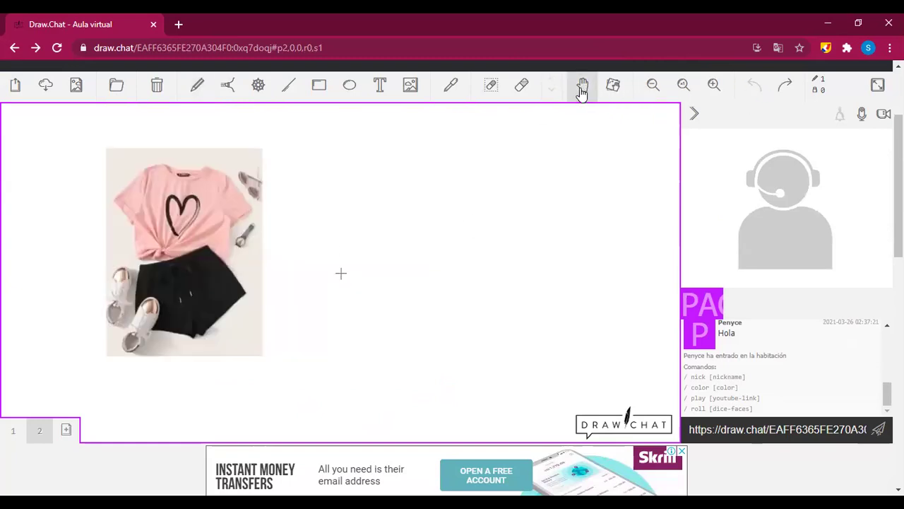
{"action": "left_click_drag", "start_coordinate": [204, 197], "coordinate": [149, 175]}
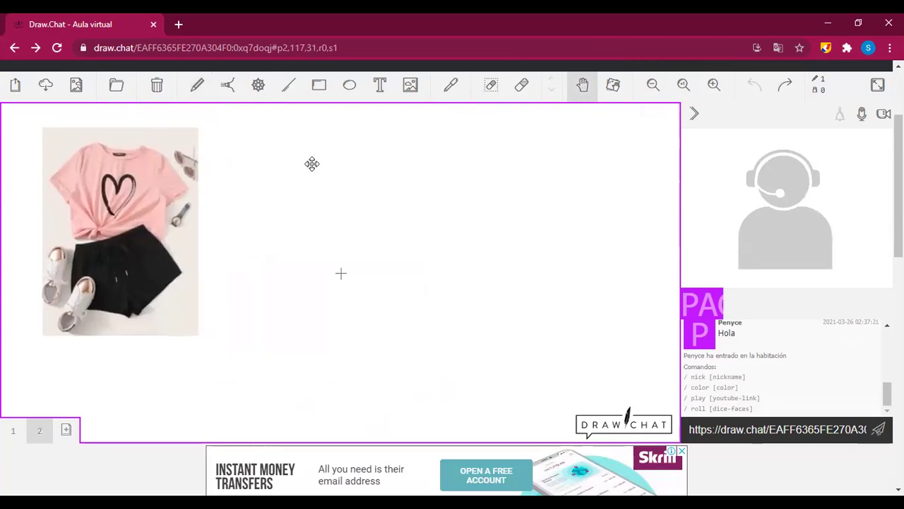
Step: Try rotating page 2 slightly and pan the outfit picture back toward the board's upper-left area
{"action": "left_click", "coordinate": [613, 84]}
{"action": "left_click_drag", "start_coordinate": [300, 181], "coordinate": [338, 254]}
{"action": "left_click", "coordinate": [581, 85]}
{"action": "left_click_drag", "start_coordinate": [302, 223], "coordinate": [154, 261]}
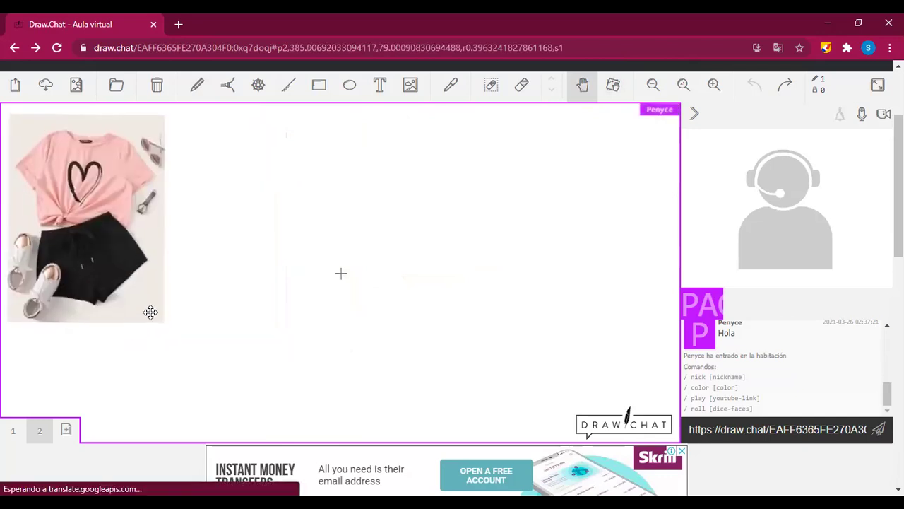
{"action": "left_click_drag", "start_coordinate": [152, 299], "coordinate": [145, 261]}
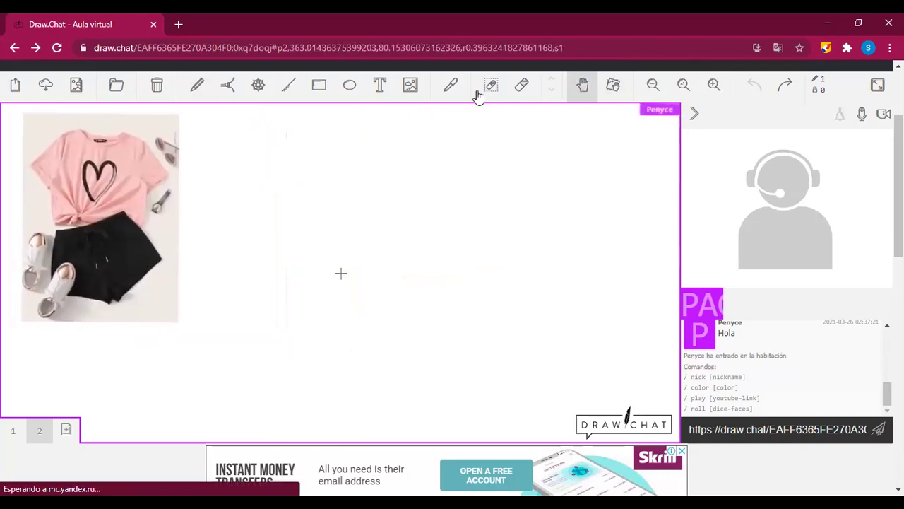
Step: Try to insert another image on page 2
{"action": "left_click", "coordinate": [412, 85]}
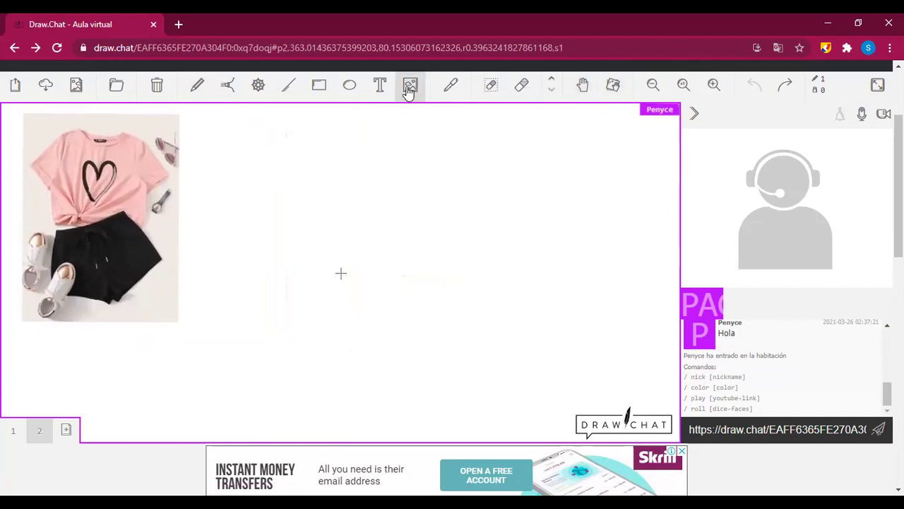
{"action": "left_click", "coordinate": [408, 86]}
{"action": "left_click", "coordinate": [491, 72]}
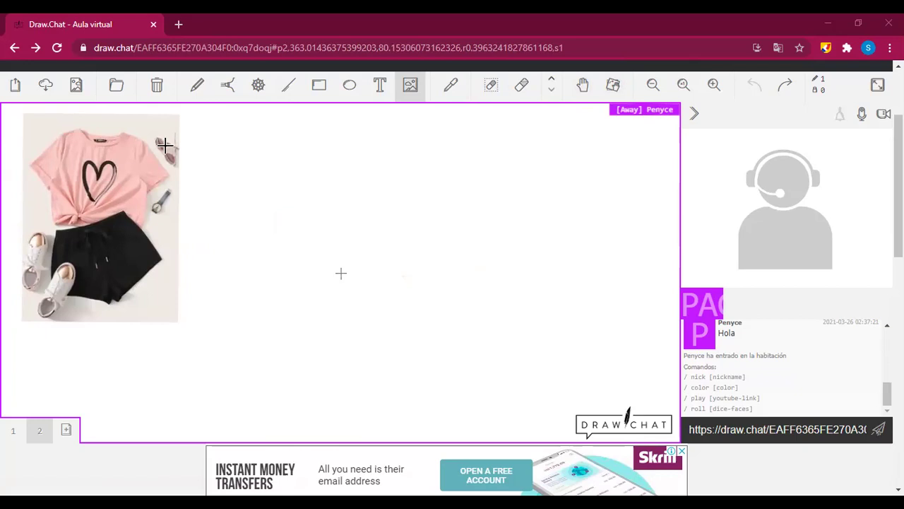
Step: Switch back and forth between pages 1 and 2 to compare their contents
{"action": "left_click", "coordinate": [15, 431]}
{"action": "left_click", "coordinate": [40, 432]}
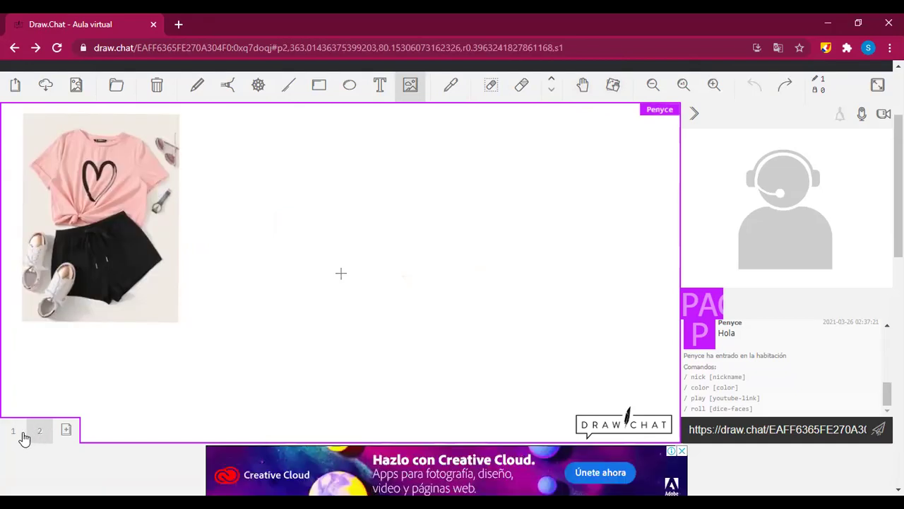
{"action": "left_click", "coordinate": [19, 433]}
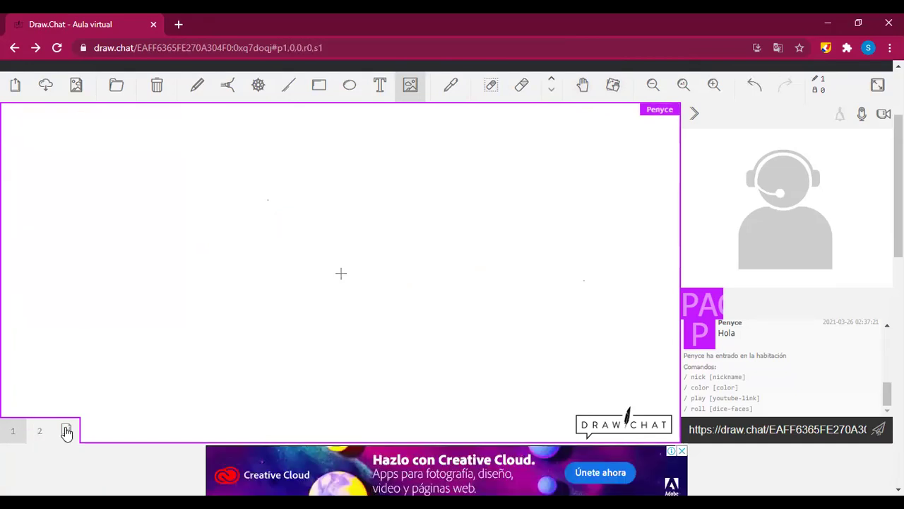
{"action": "left_click", "coordinate": [40, 433]}
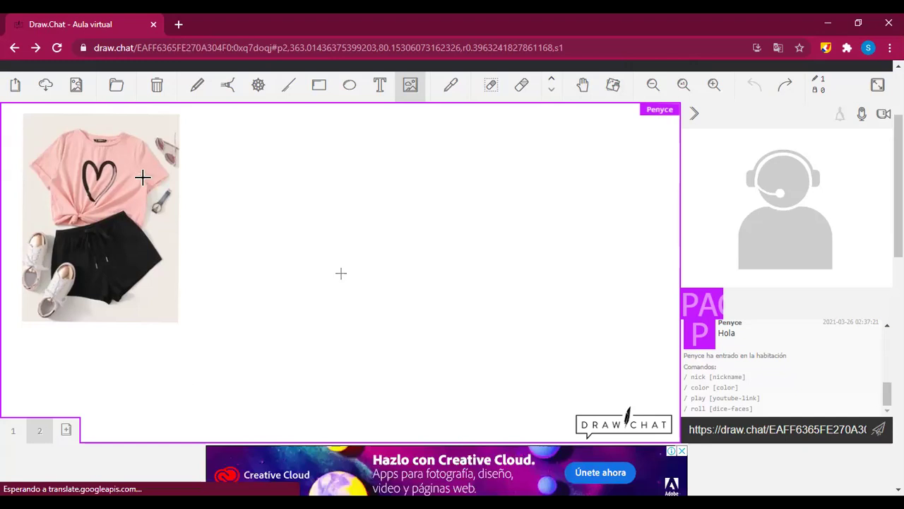
{"action": "left_click", "coordinate": [167, 210]}
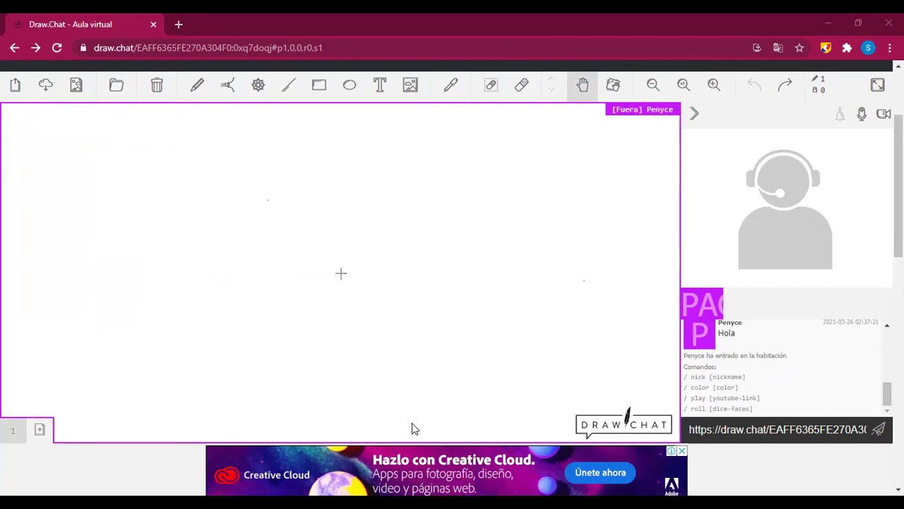
Step: Send the whiteboard's link as a message in the chat
{"action": "key", "text": "i"}
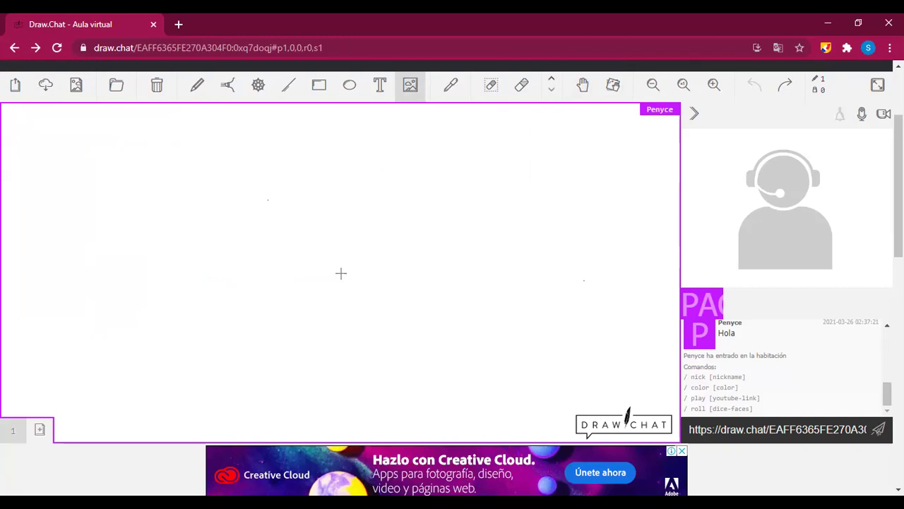
{"action": "scroll", "coordinate": [842, 319], "scroll_direction": "down", "scroll_amount": 2}
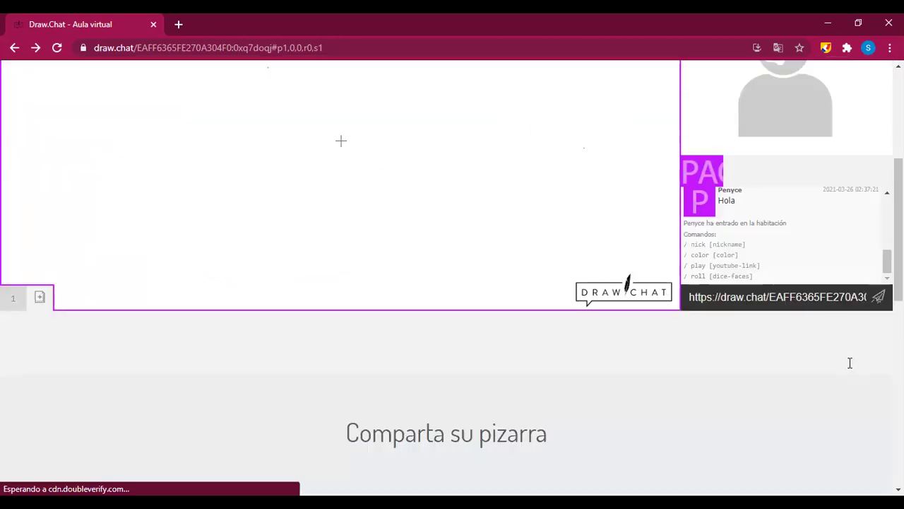
{"action": "scroll", "coordinate": [850, 362], "scroll_direction": "up", "scroll_amount": 1}
{"action": "left_click", "coordinate": [877, 365]}
{"action": "scroll", "coordinate": [636, 332], "scroll_direction": "up", "scroll_amount": 1}
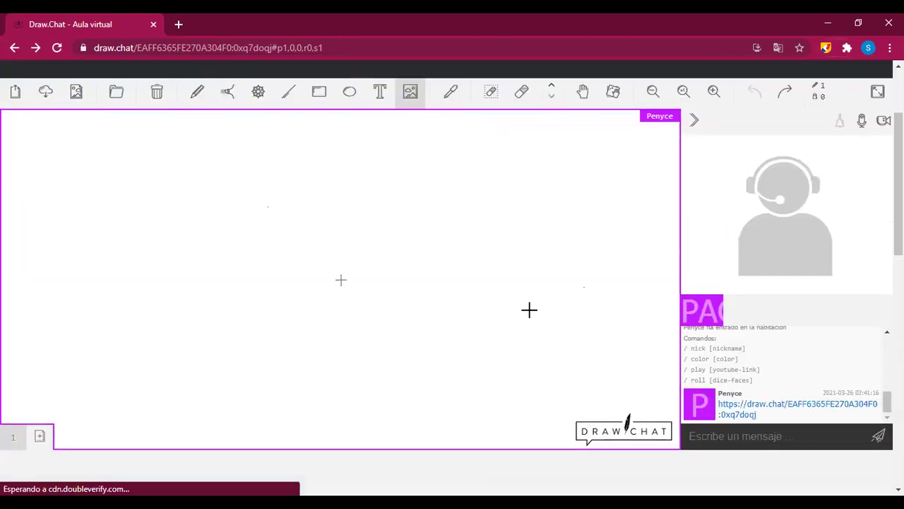
{"action": "scroll", "coordinate": [529, 309], "scroll_direction": "up", "scroll_amount": 1}
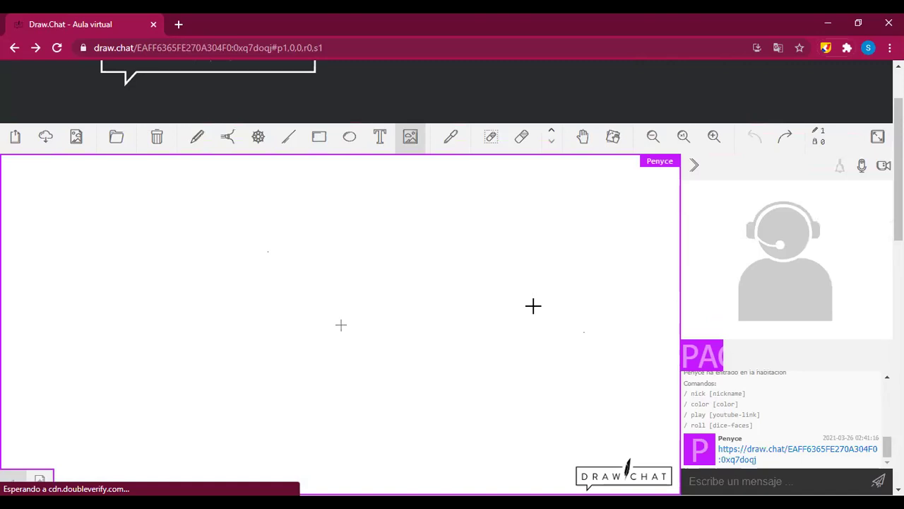
{"action": "scroll", "coordinate": [532, 305], "scroll_direction": "down", "scroll_amount": 1}
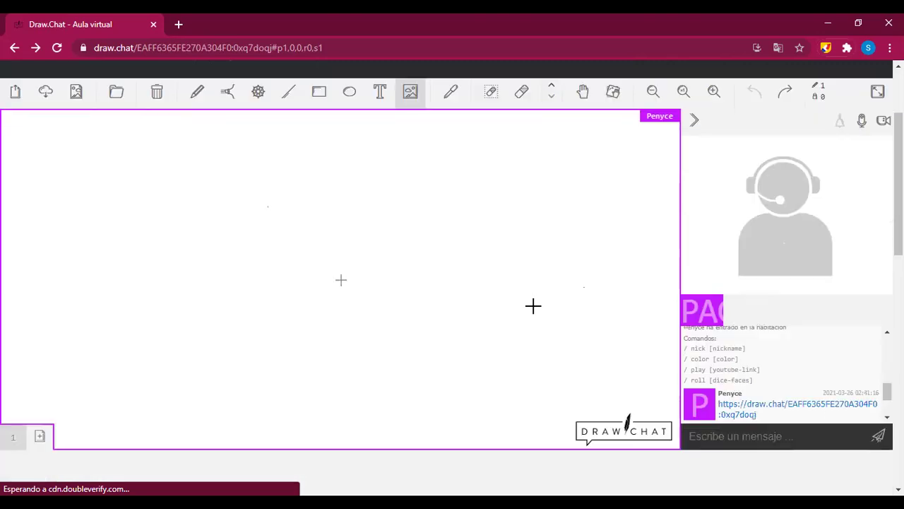
Step: Insert the pink shirt and black shorts picture from the "archivos" folder in the middle of page 1
{"action": "scroll", "coordinate": [407, 156], "scroll_direction": "up", "scroll_amount": 1}
{"action": "left_click", "coordinate": [408, 154]}
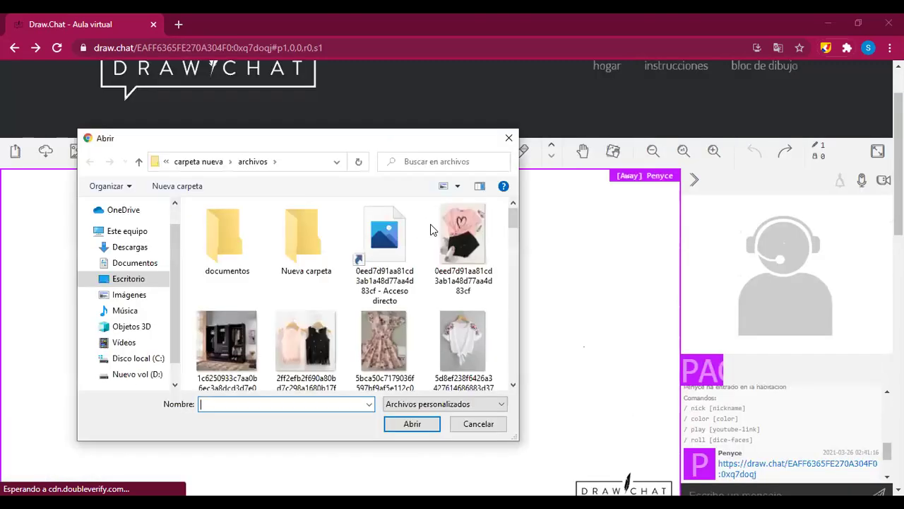
{"action": "left_click", "coordinate": [397, 426]}
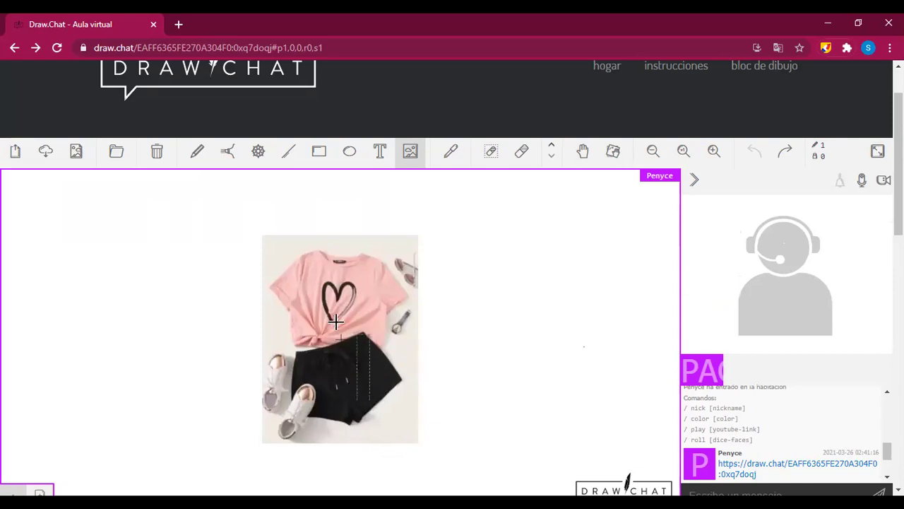
{"action": "left_click", "coordinate": [392, 304]}
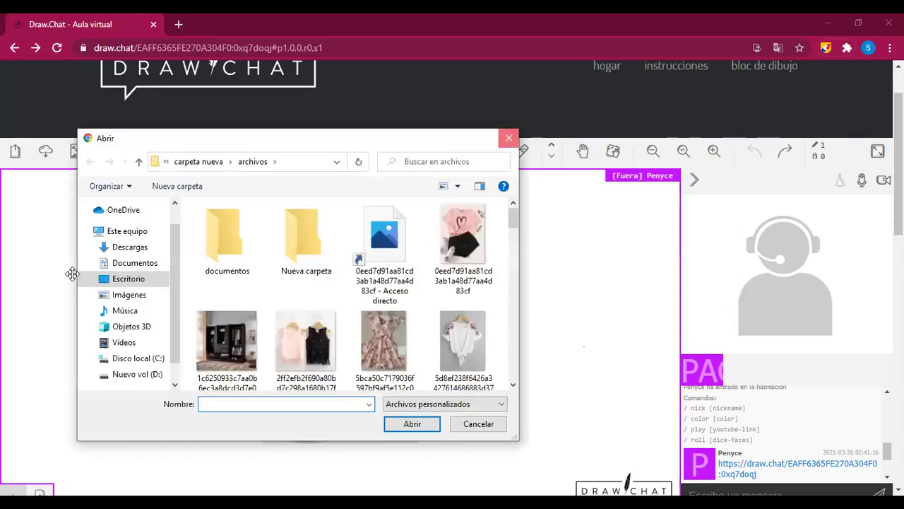
{"action": "double_click", "coordinate": [463, 233]}
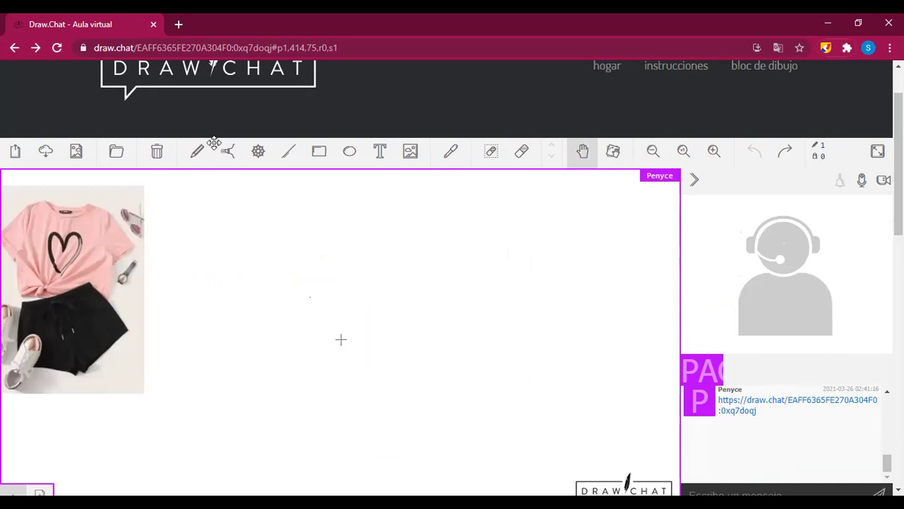
Step: Examine the outfit picture on page 1 at double, half and original scale, panning the board between zooms
{"action": "left_click", "coordinate": [711, 154]}
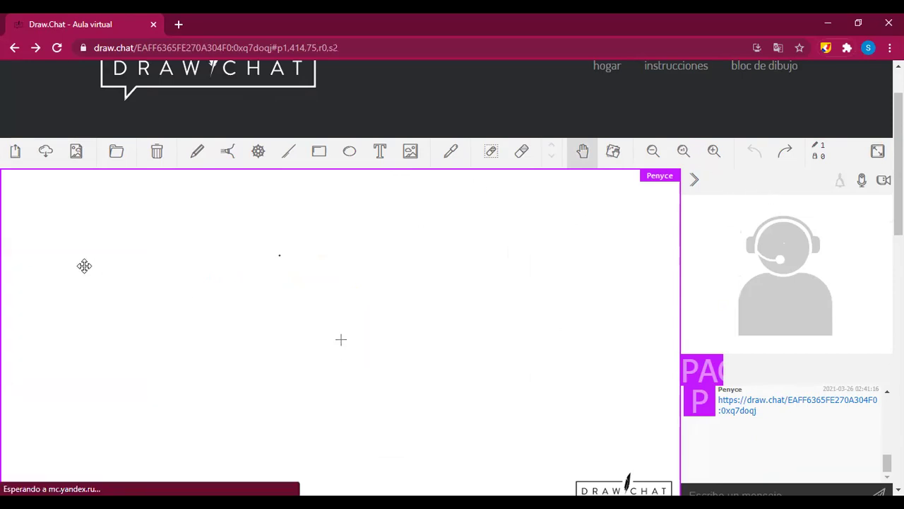
{"action": "left_click_drag", "start_coordinate": [217, 260], "coordinate": [527, 283]}
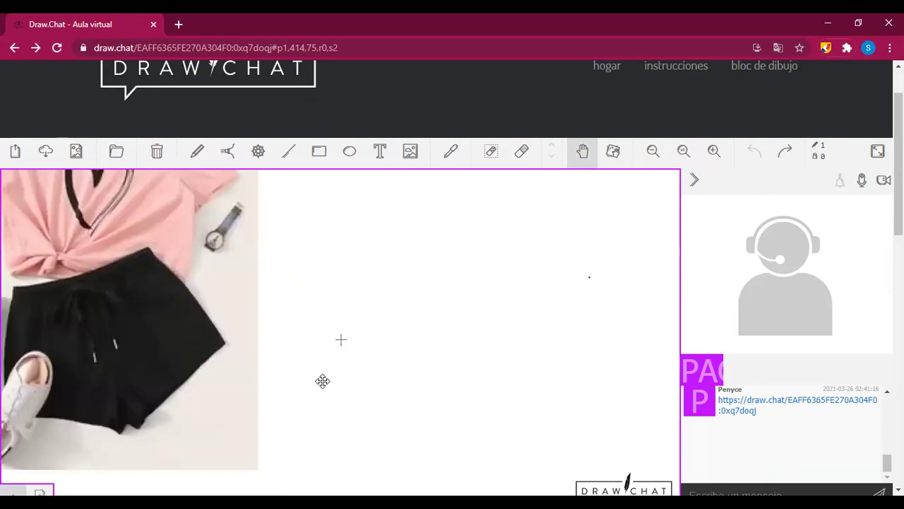
{"action": "left_click", "coordinate": [683, 152]}
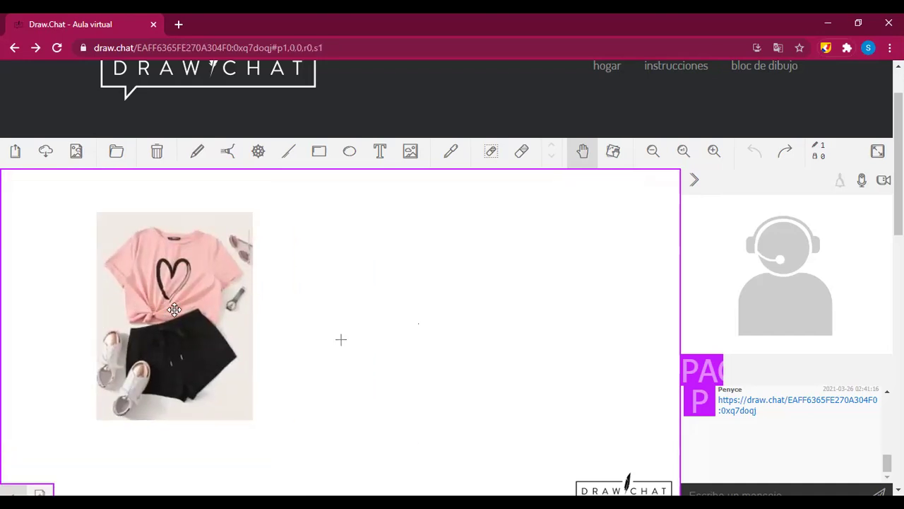
{"action": "left_click", "coordinate": [652, 152]}
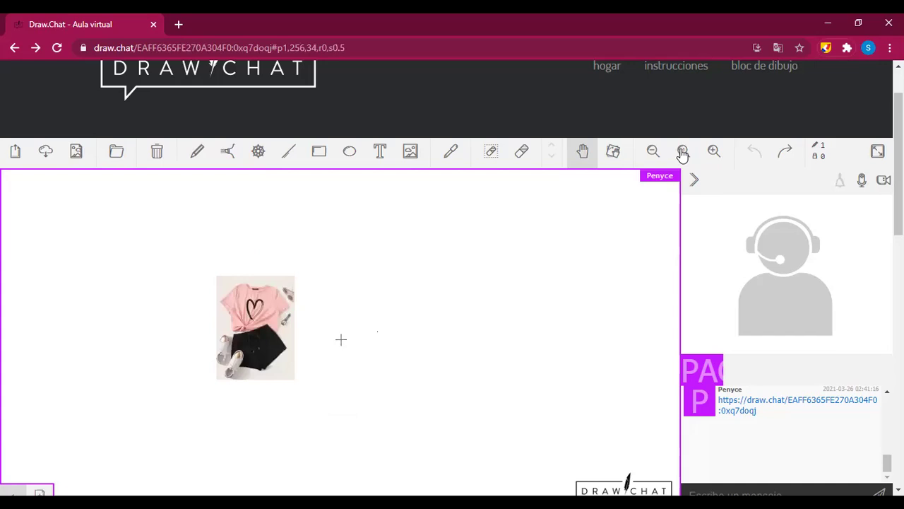
{"action": "left_click", "coordinate": [683, 151]}
{"action": "left_click_drag", "start_coordinate": [344, 312], "coordinate": [106, 283]}
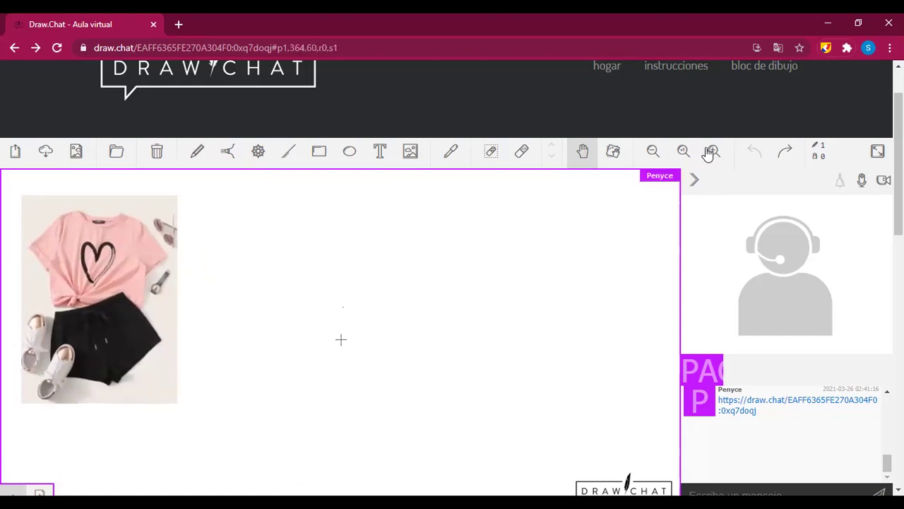
{"action": "left_click", "coordinate": [653, 154]}
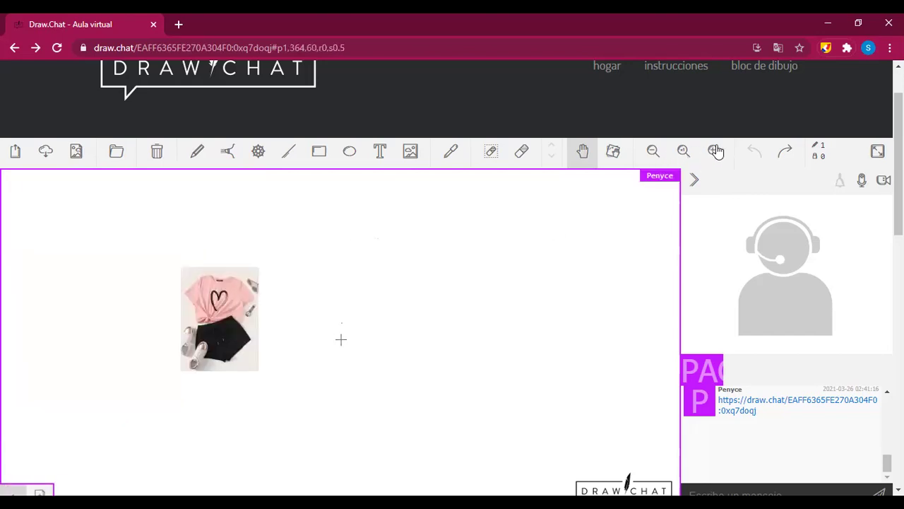
{"action": "left_click", "coordinate": [715, 152]}
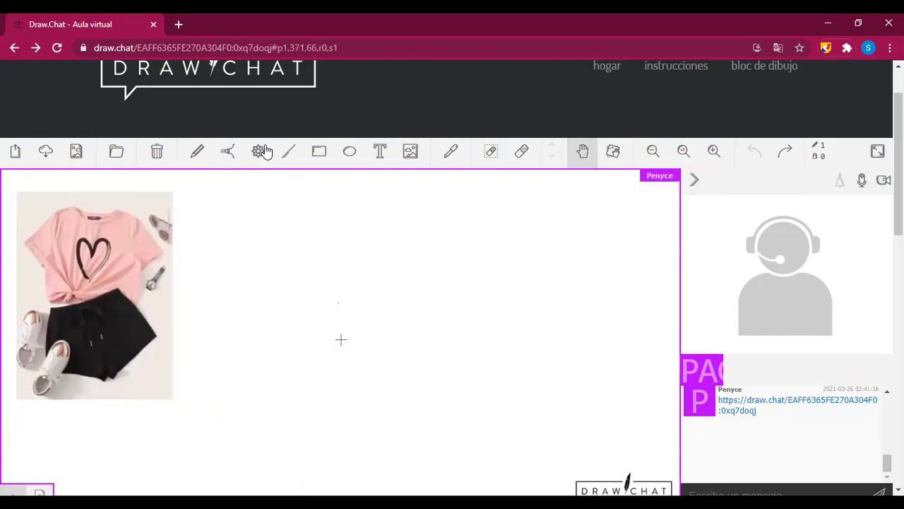
Step: Draw freehand strokes across page 1 in thin black, thick yellow and translucent olive with the pencil and brush
{"action": "left_click", "coordinate": [197, 152]}
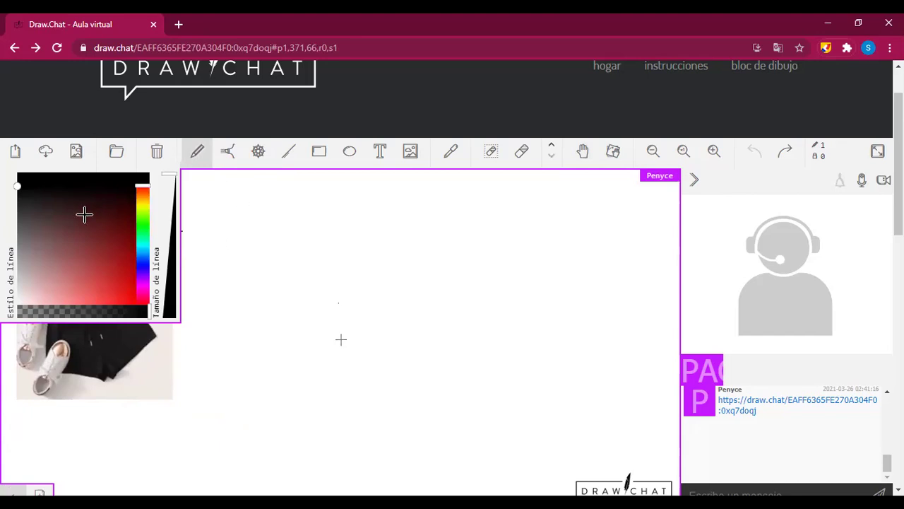
{"action": "left_click_drag", "start_coordinate": [535, 340], "coordinate": [571, 350]}
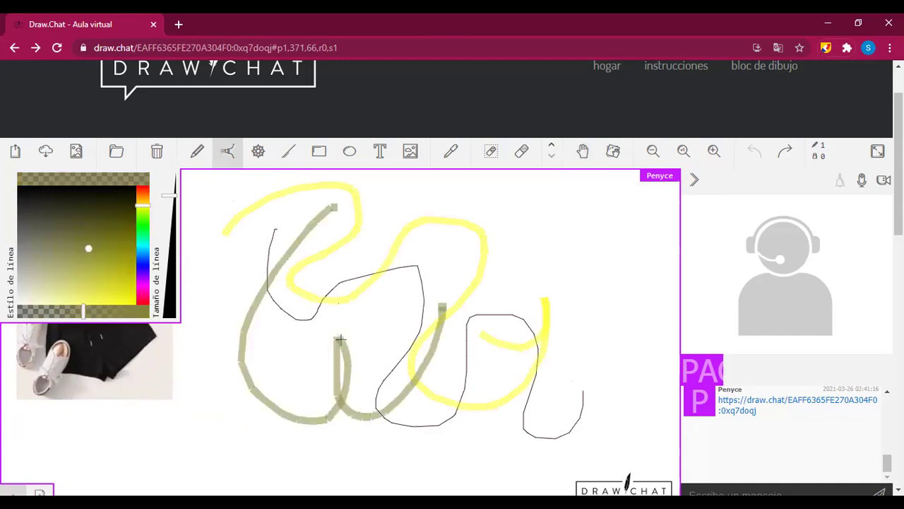
Step: Draw a mandala over page 1 with 9 axes, the V, H and VH mirrors and the rainbow option enabled
{"action": "left_click", "coordinate": [258, 153]}
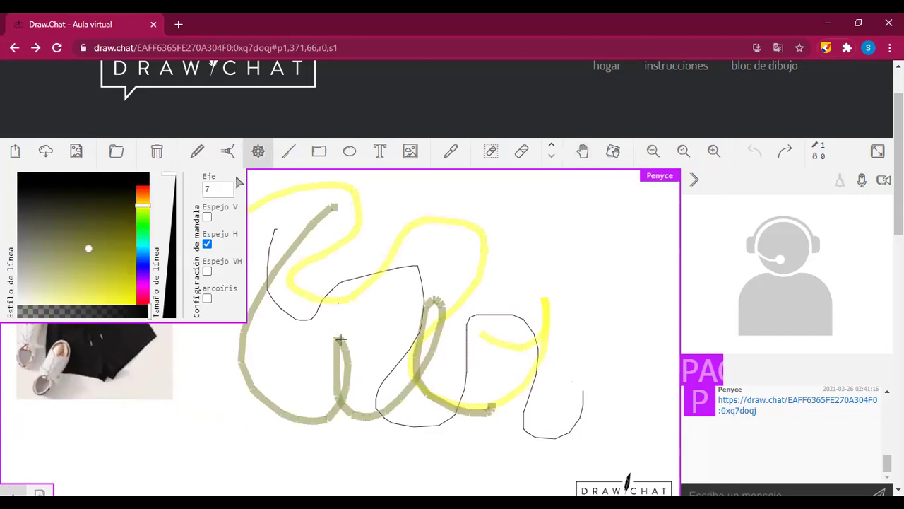
{"action": "left_click", "coordinate": [207, 217]}
{"action": "left_click", "coordinate": [208, 272]}
{"action": "left_click", "coordinate": [206, 299]}
{"action": "left_click", "coordinate": [227, 185]}
{"action": "left_click", "coordinate": [227, 186]}
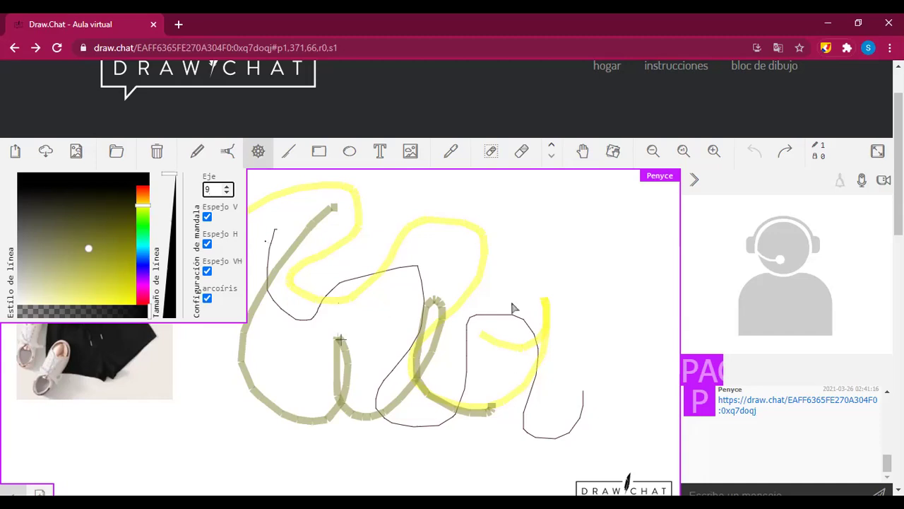
{"action": "mouse_move", "coordinate": [479, 366]}
{"action": "left_mouse_down"}
{"action": "mouse_move", "coordinate": [329, 390]}
{"action": "mouse_move", "coordinate": [297, 327]}
{"action": "left_mouse_up"}
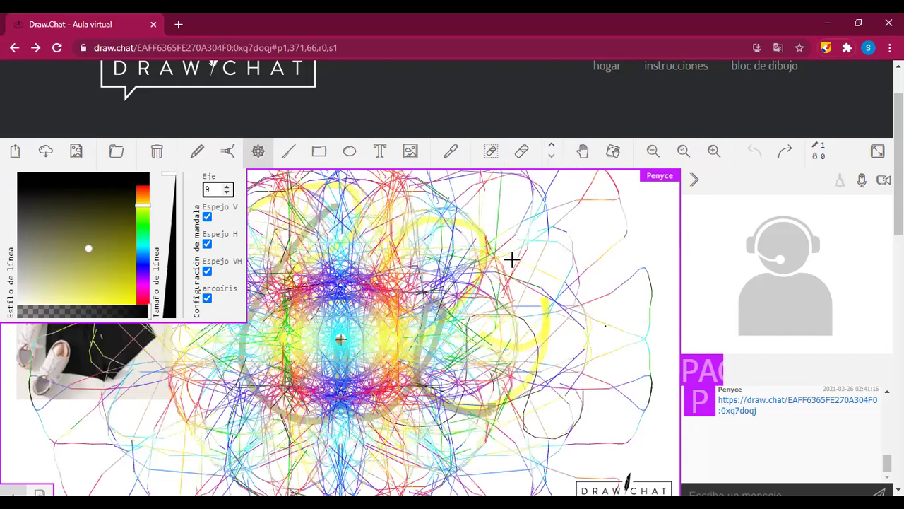
Step: Erase strips across the picture and mandala on page 1 with the freehand eraser, and clear the whole page
{"action": "key", "text": "e"}
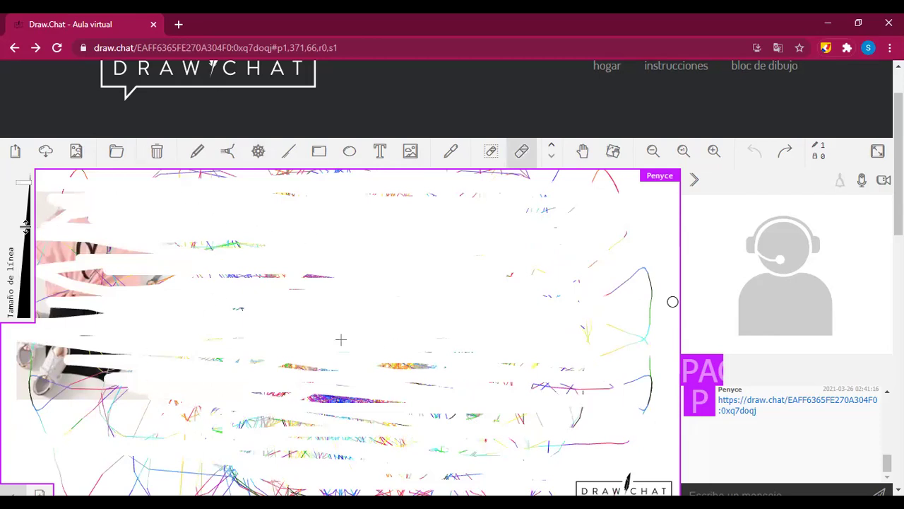
{"action": "left_click", "coordinate": [157, 153]}
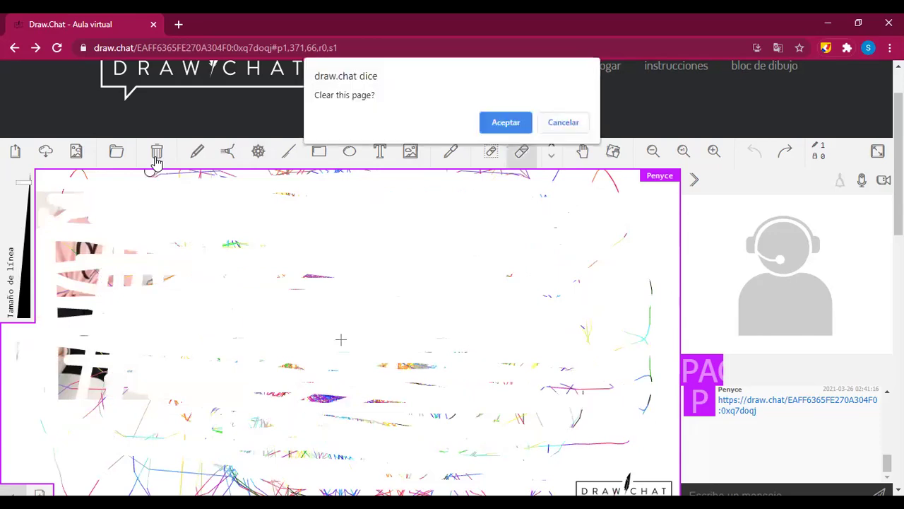
{"action": "left_click", "coordinate": [505, 123]}
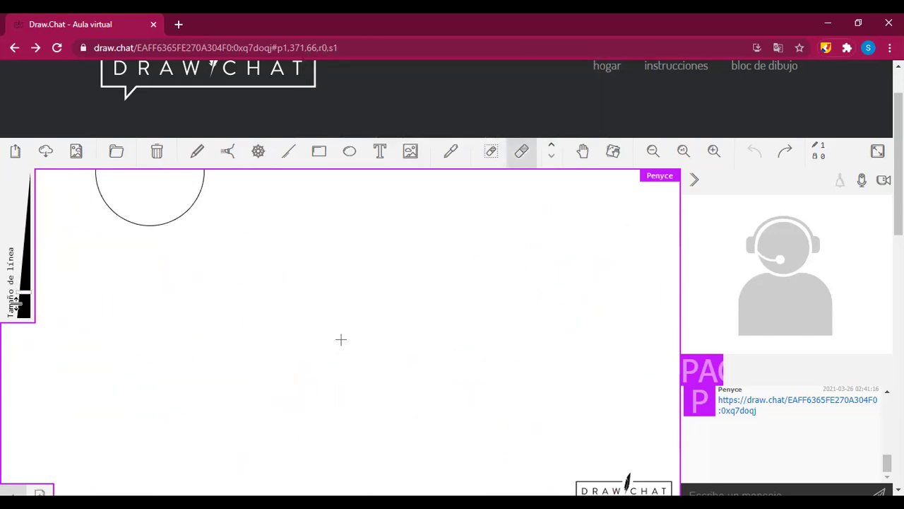
Step: Draw an olive mandala on page 1 with 9 axes and only the V and H mirrors enabled
{"action": "left_click", "coordinate": [258, 151]}
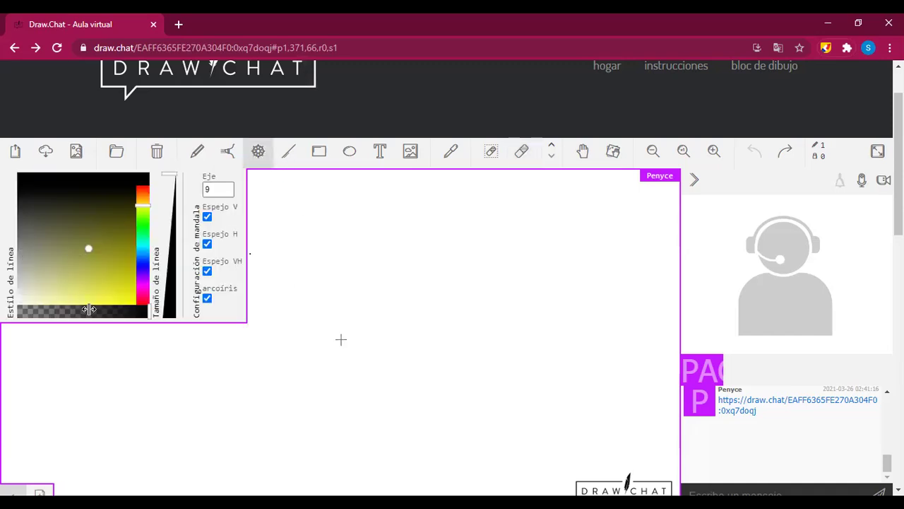
{"action": "left_click", "coordinate": [110, 245]}
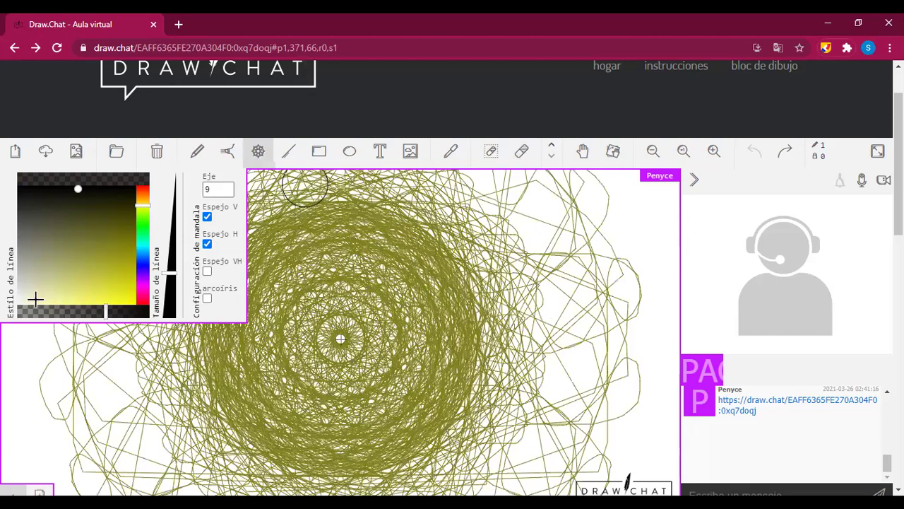
Step: Wipe the olive mandala off page 1 with the wide freehand eraser and the rectangular area eraser
{"action": "left_click", "coordinate": [521, 151]}
{"action": "left_click_drag", "start_coordinate": [428, 285], "coordinate": [365, 472]}
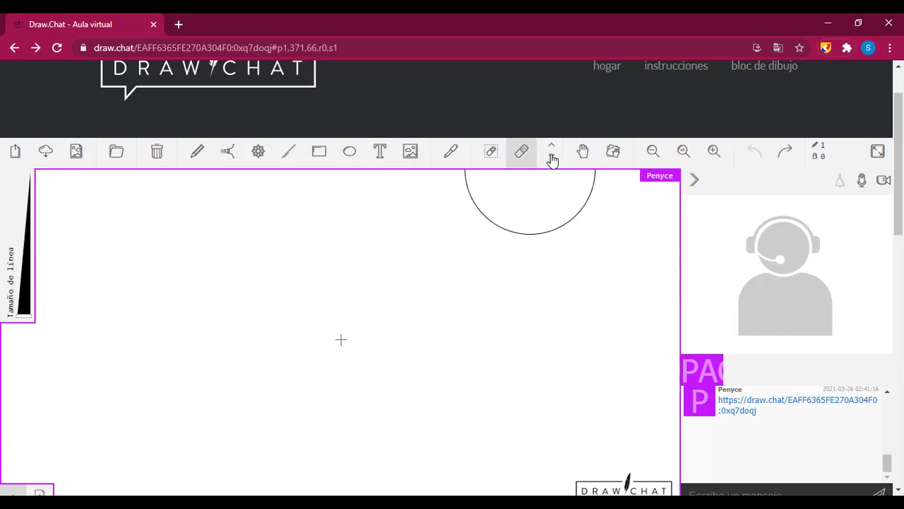
{"action": "left_click", "coordinate": [493, 152]}
{"action": "left_click_drag", "start_coordinate": [448, 238], "coordinate": [358, 414]}
{"action": "left_click_drag", "start_coordinate": [458, 218], "coordinate": [198, 445]}
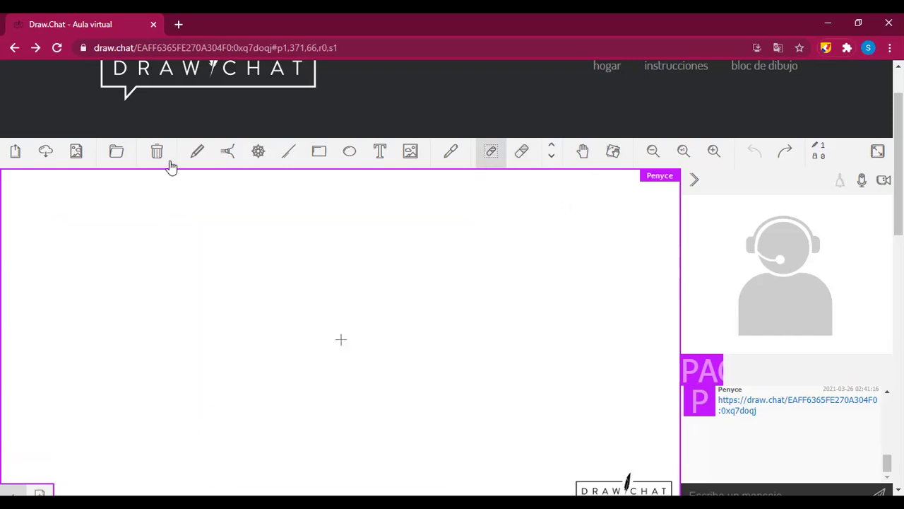
Step: Draw a thick translucent olive mandala with 9 axes and the V and H mirrors turned off
{"action": "left_click", "coordinate": [258, 151]}
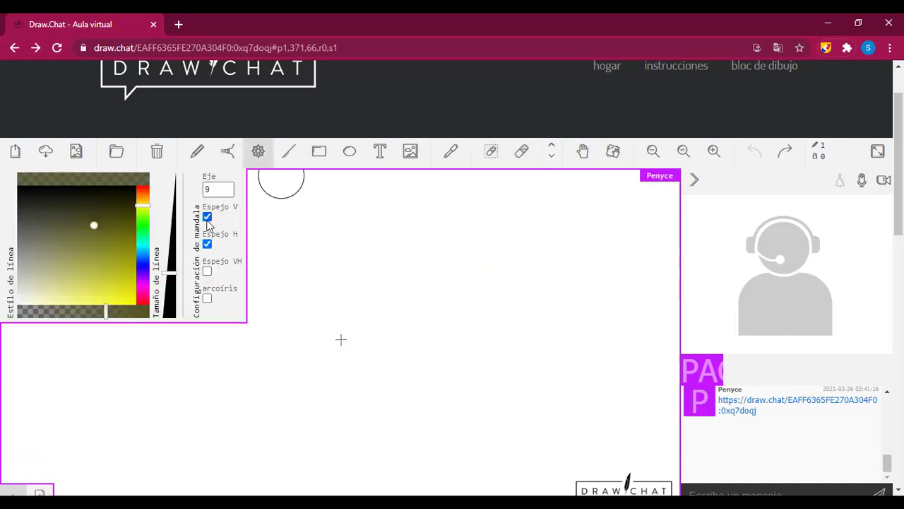
{"action": "left_click", "coordinate": [207, 244]}
{"action": "left_click", "coordinate": [258, 151]}
{"action": "mouse_move", "coordinate": [226, 185]}
{"action": "left_mouse_down"}
{"action": "mouse_move", "coordinate": [273, 288]}
{"action": "mouse_move", "coordinate": [196, 260]}
{"action": "left_mouse_up"}
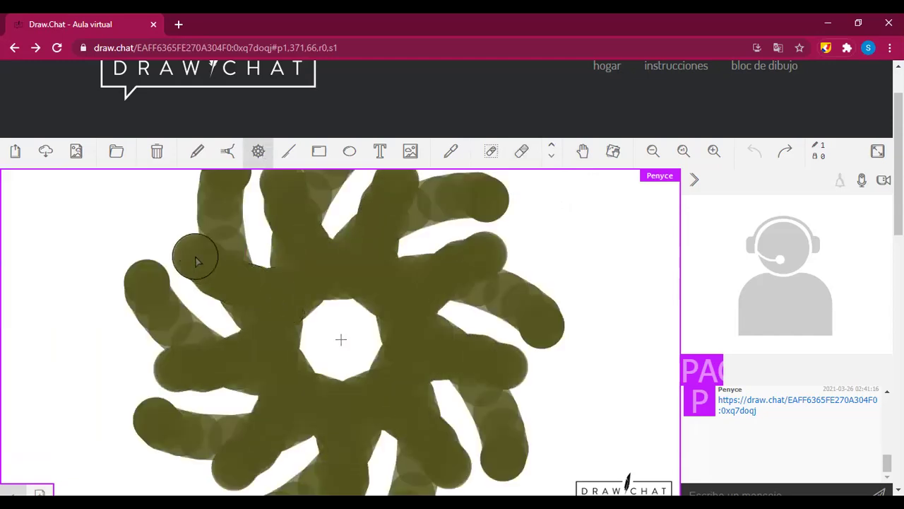
Step: Erase one rectangular area from the mandala's right half and another from its upper left
{"action": "left_click", "coordinate": [491, 151]}
{"action": "mouse_move", "coordinate": [399, 188]}
{"action": "left_mouse_down"}
{"action": "mouse_move", "coordinate": [521, 424]}
{"action": "mouse_move", "coordinate": [581, 462]}
{"action": "left_mouse_up"}
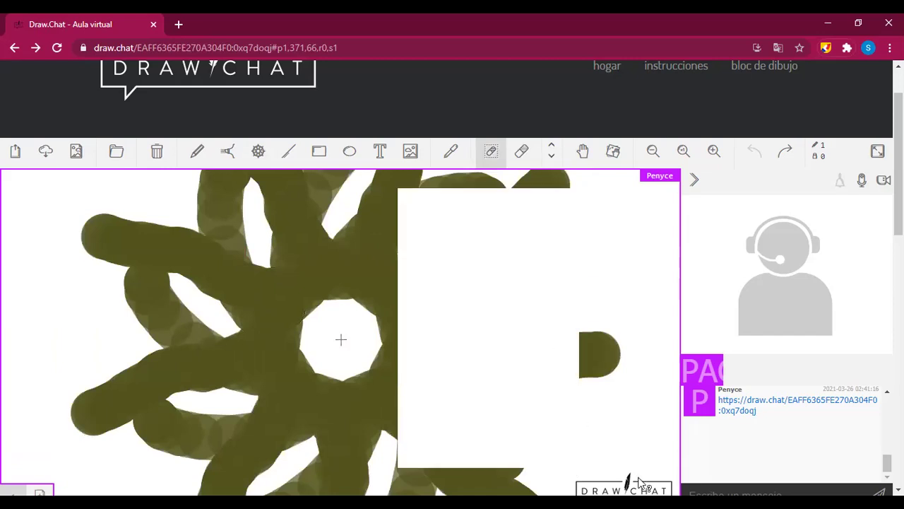
{"action": "left_click_drag", "start_coordinate": [73, 199], "coordinate": [300, 491]}
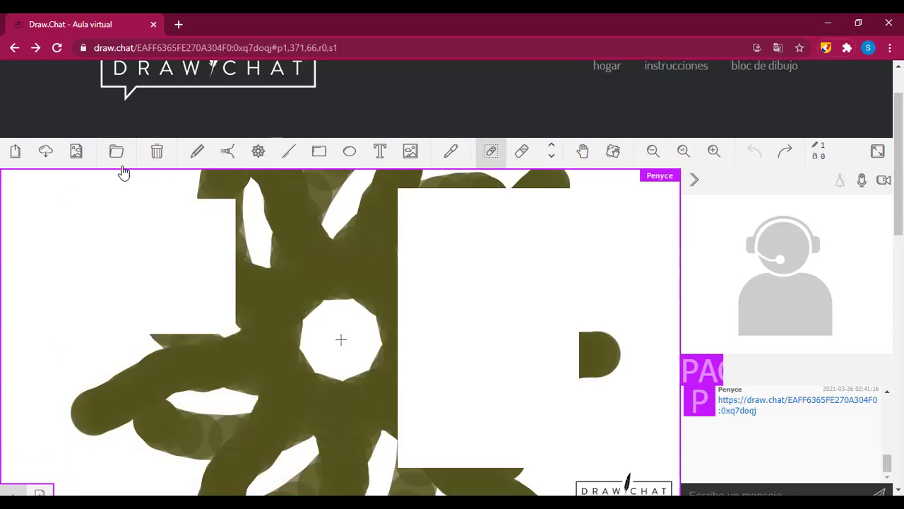
Step: Try the ellipse tool with an olive outline across the left part of the mandala
{"action": "left_click", "coordinate": [349, 151]}
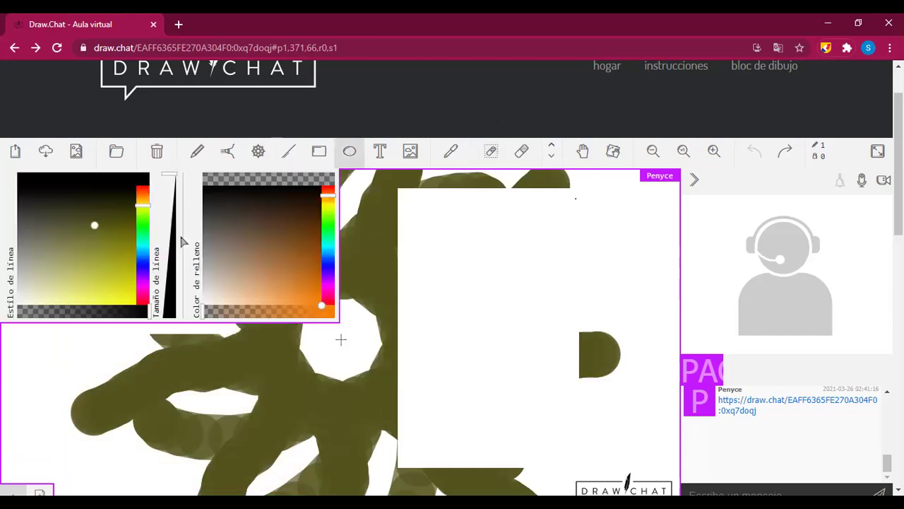
{"action": "left_click_drag", "start_coordinate": [91, 341], "coordinate": [307, 434]}
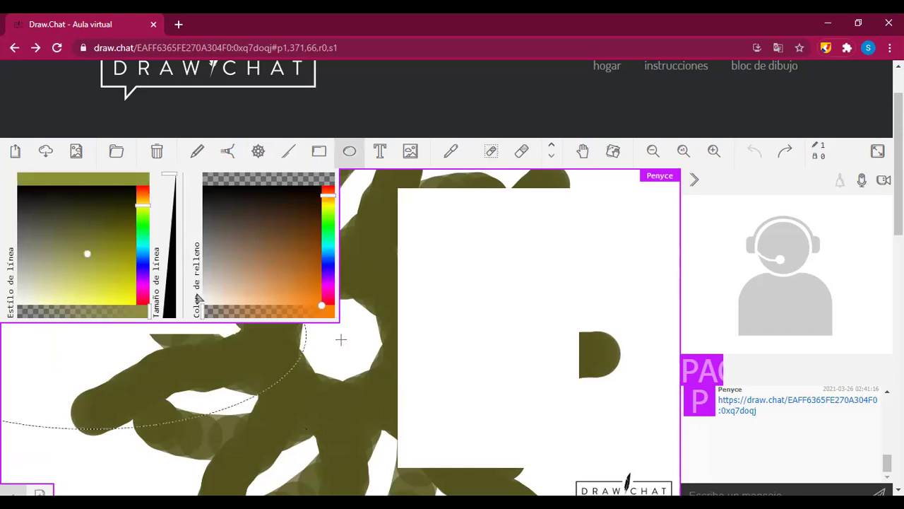
Step: Erase everything left on page 1 with the widest freehand eraser and try the redo command
{"action": "left_click", "coordinate": [534, 154]}
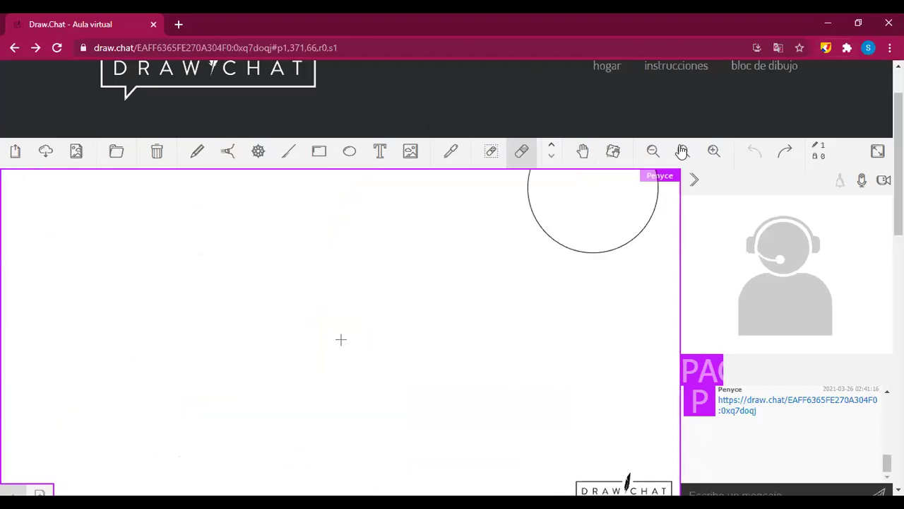
{"action": "left_click", "coordinate": [785, 151]}
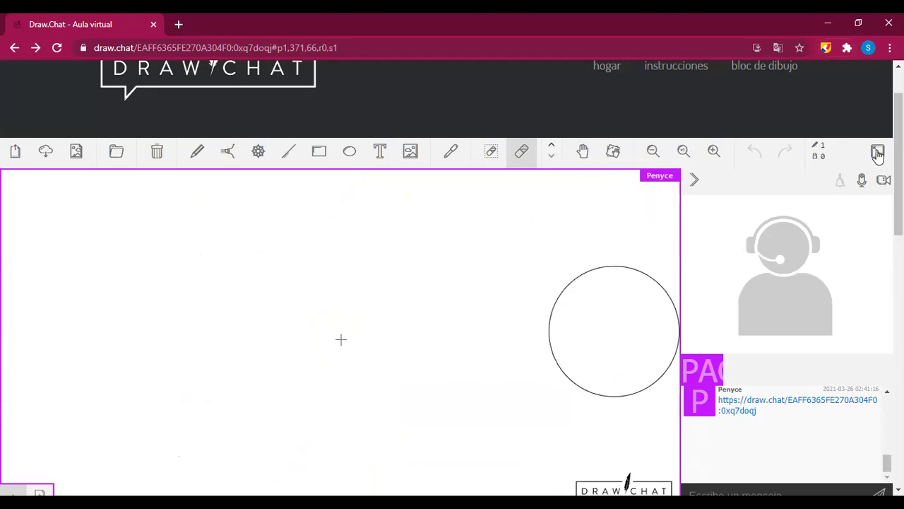
{"action": "left_click", "coordinate": [695, 181]}
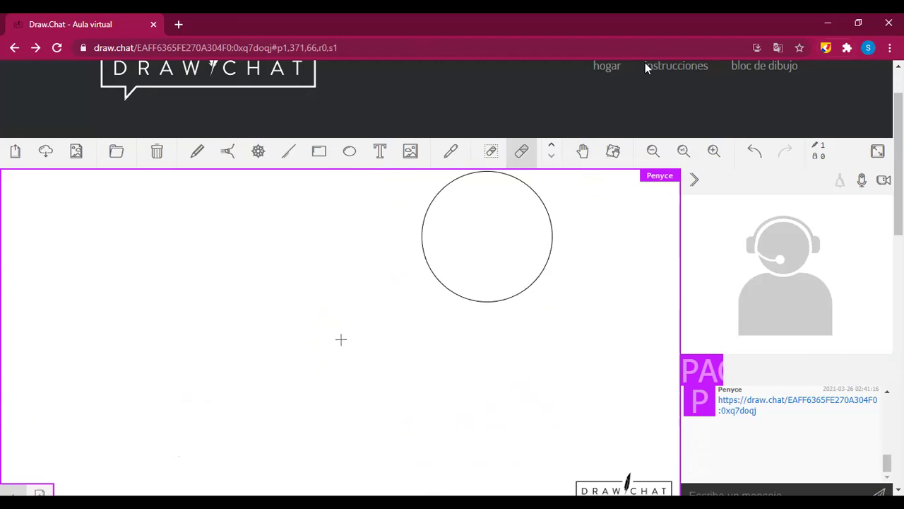
Step: Draw three thin black diagonal straight lines side by side on page 1
{"action": "left_click", "coordinate": [287, 157]}
{"action": "left_click_drag", "start_coordinate": [238, 251], "coordinate": [412, 400]}
{"action": "mouse_move", "coordinate": [414, 269]}
{"action": "left_mouse_down"}
{"action": "mouse_move", "coordinate": [445, 402]}
{"action": "mouse_move", "coordinate": [498, 465]}
{"action": "left_mouse_up"}
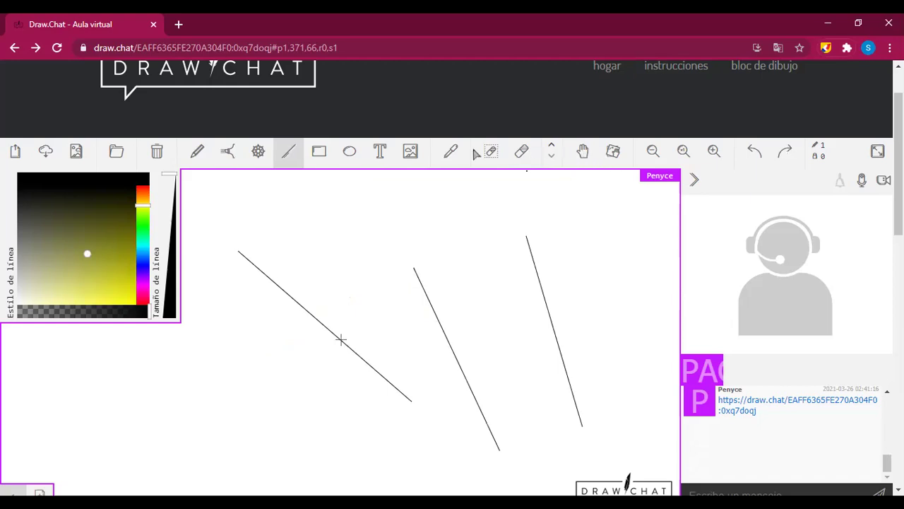
{"action": "left_click", "coordinate": [411, 157]}
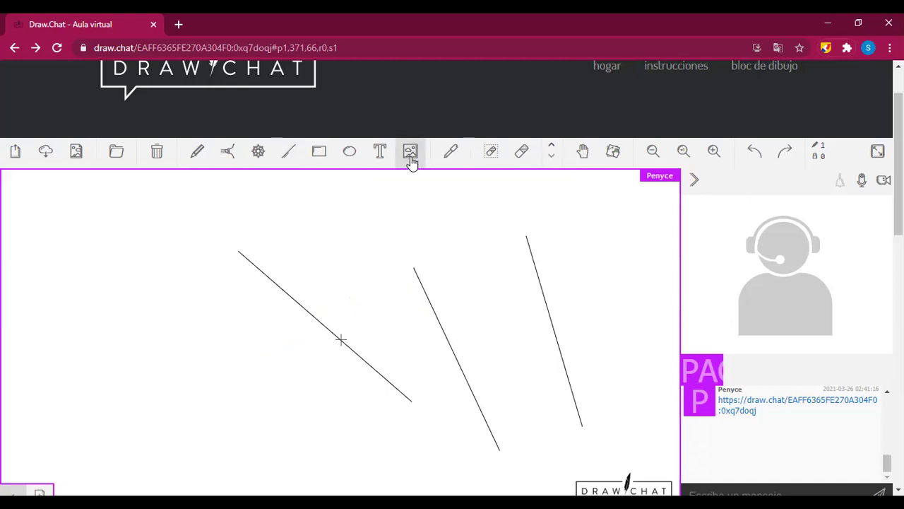
{"action": "left_click", "coordinate": [410, 157]}
{"action": "left_click", "coordinate": [509, 140]}
{"action": "scroll", "coordinate": [636, 405], "scroll_direction": "down", "scroll_amount": 2}
{"action": "left_click", "coordinate": [682, 416]}
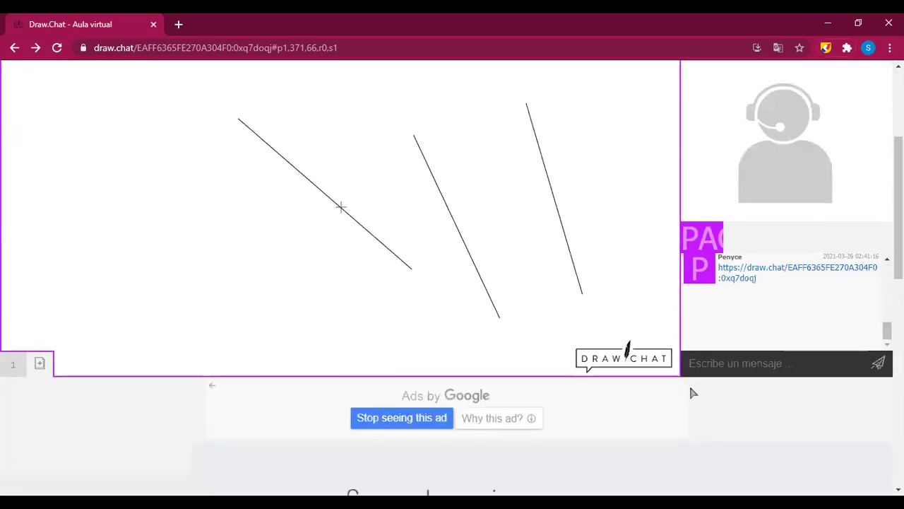
{"action": "scroll", "coordinate": [691, 410], "scroll_direction": "up", "scroll_amount": 2}
{"action": "scroll", "coordinate": [424, 240], "scroll_direction": "up", "scroll_amount": 2}
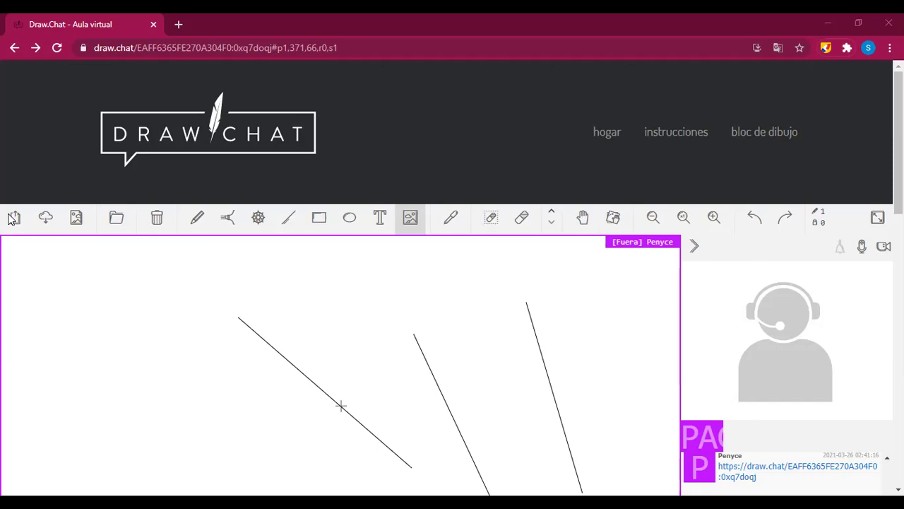
Step: Review the save prompts for the sketchpad JSON file and the PNG image, cancelling both
{"action": "left_click", "coordinate": [15, 218]}
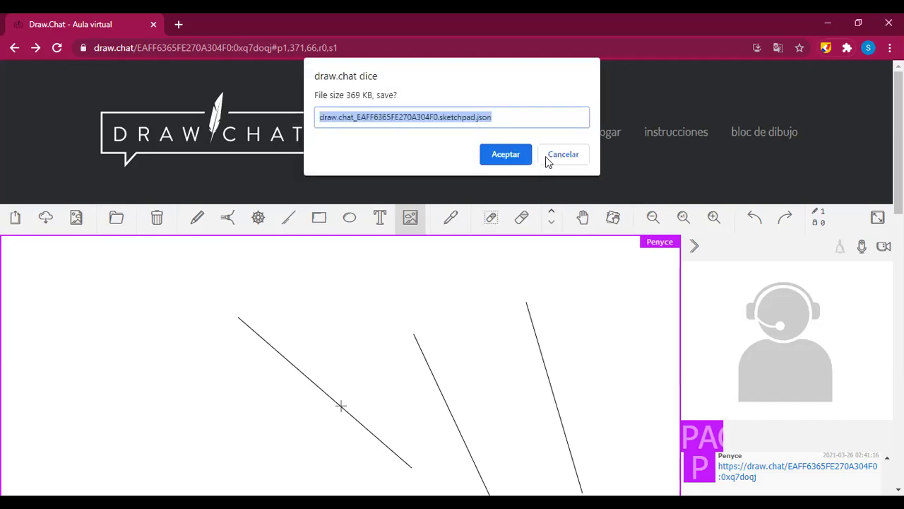
{"action": "left_click", "coordinate": [553, 156]}
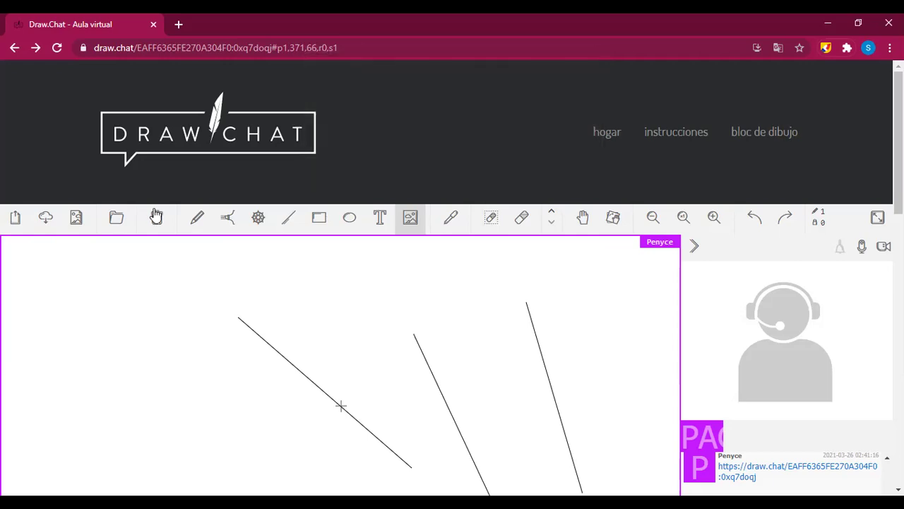
{"action": "left_click", "coordinate": [76, 219]}
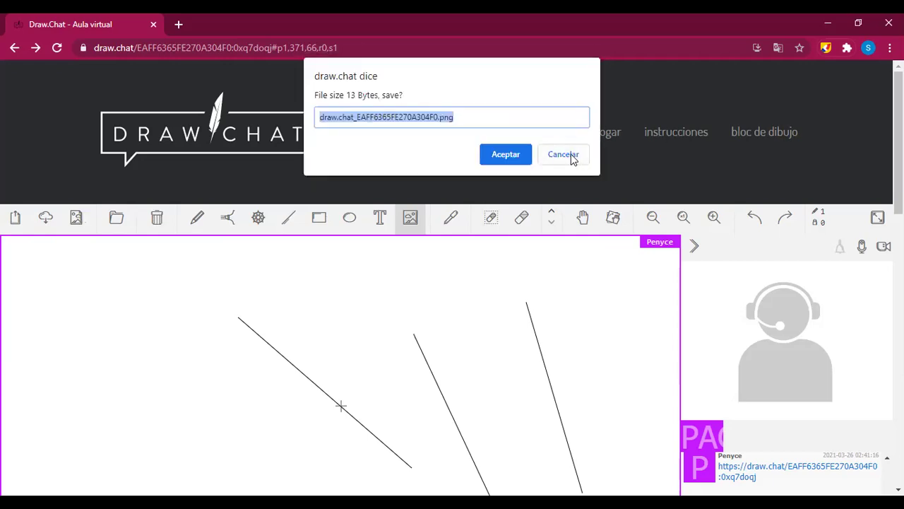
{"action": "left_click", "coordinate": [572, 158]}
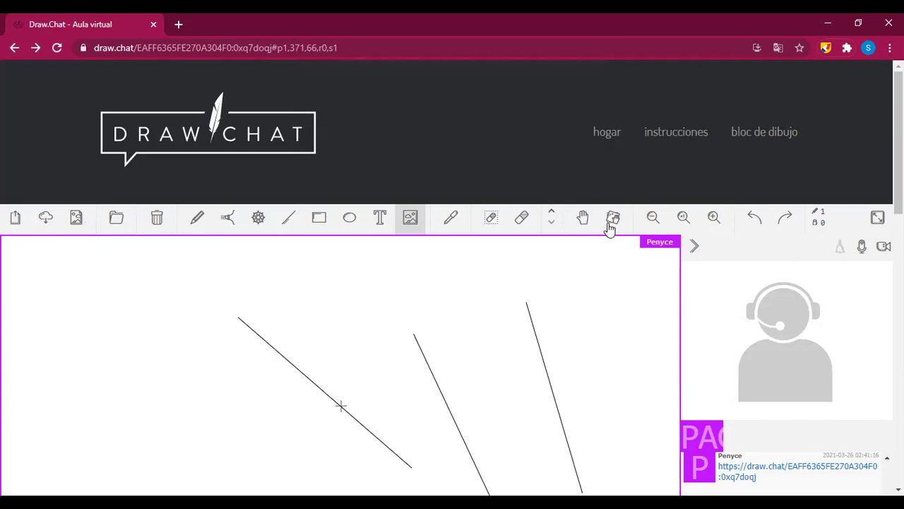
Step: Erase the three straight lines from page 1 with the freehand eraser
{"action": "left_click", "coordinate": [522, 217]}
{"action": "mouse_move", "coordinate": [518, 246]}
{"action": "left_mouse_down"}
{"action": "mouse_move", "coordinate": [542, 382]}
{"action": "mouse_move", "coordinate": [398, 448]}
{"action": "mouse_move", "coordinate": [397, 406]}
{"action": "mouse_move", "coordinate": [99, 368]}
{"action": "mouse_move", "coordinate": [263, 318]}
{"action": "mouse_move", "coordinate": [317, 387]}
{"action": "mouse_move", "coordinate": [3, 317]}
{"action": "left_mouse_up"}
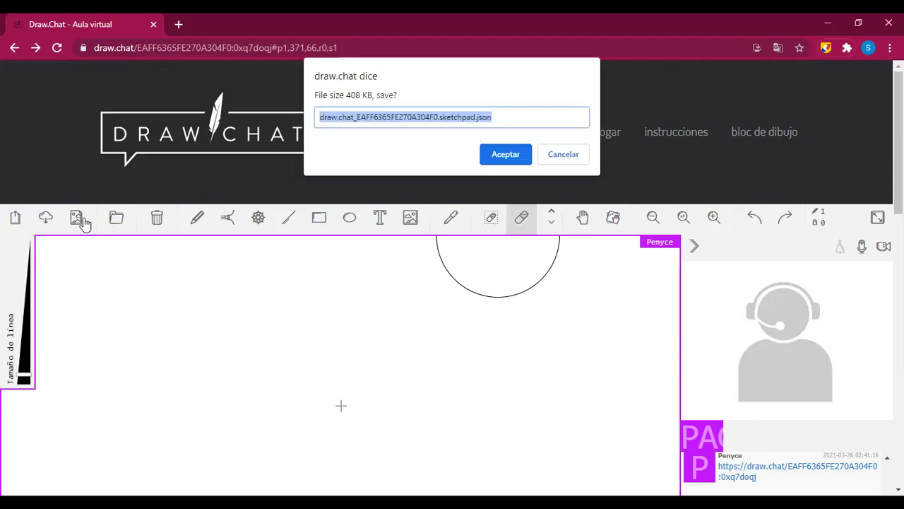
Step: Save the board as a sketchpad JSON file, and review the PNG save prompt without saving the image
{"action": "left_click", "coordinate": [507, 160]}
{"action": "left_click", "coordinate": [77, 221]}
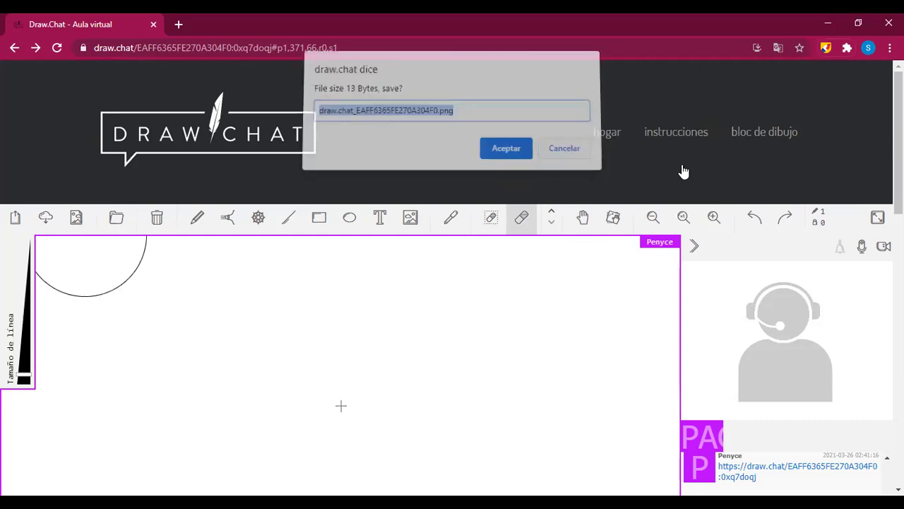
{"action": "left_click", "coordinate": [566, 154]}
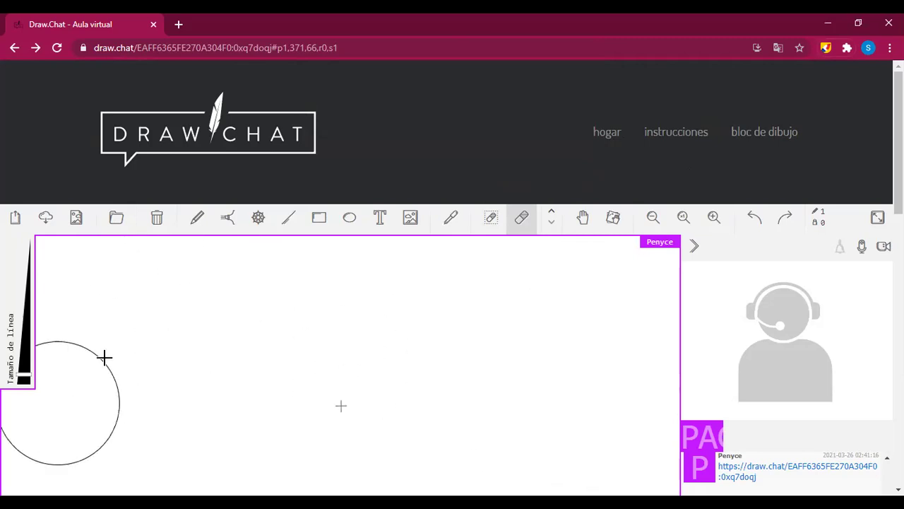
{"action": "left_click", "coordinate": [76, 216]}
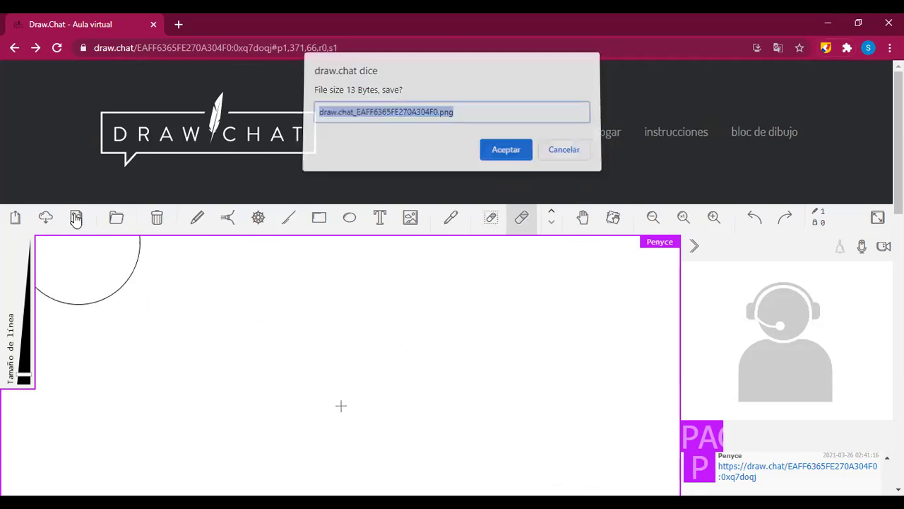
{"action": "left_click", "coordinate": [568, 156]}
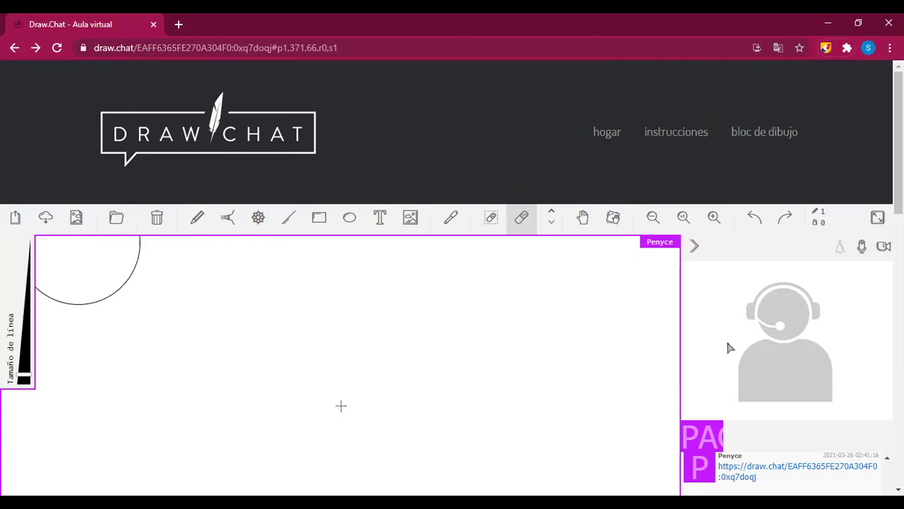
Step: Add pages 2 to 5 to the board
{"action": "scroll", "coordinate": [730, 347], "scroll_direction": "down", "scroll_amount": 3}
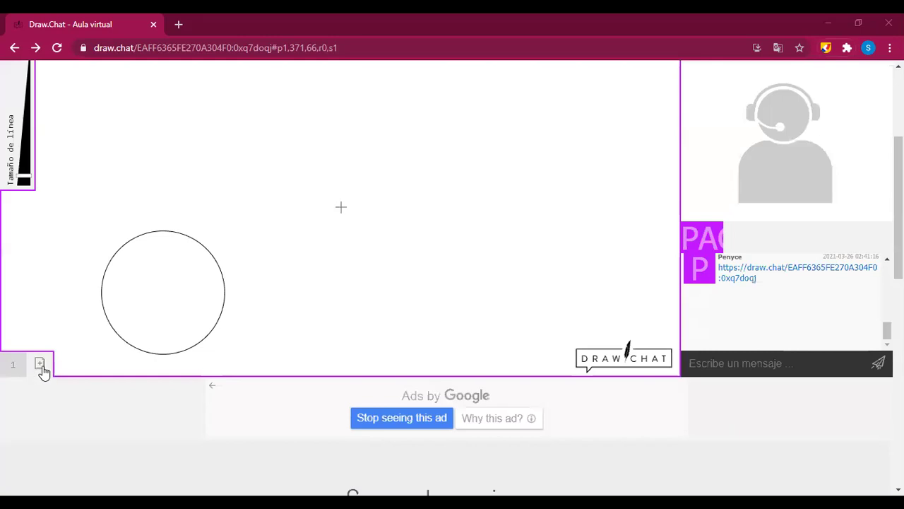
{"action": "scroll", "coordinate": [43, 379], "scroll_direction": "up", "scroll_amount": 1}
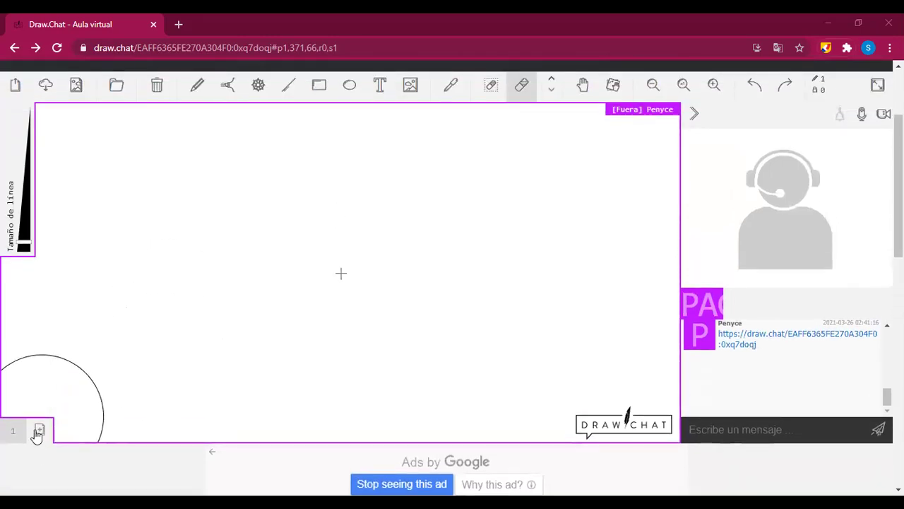
{"action": "left_click", "coordinate": [39, 432]}
{"action": "left_click", "coordinate": [66, 432]}
{"action": "left_click", "coordinate": [93, 432]}
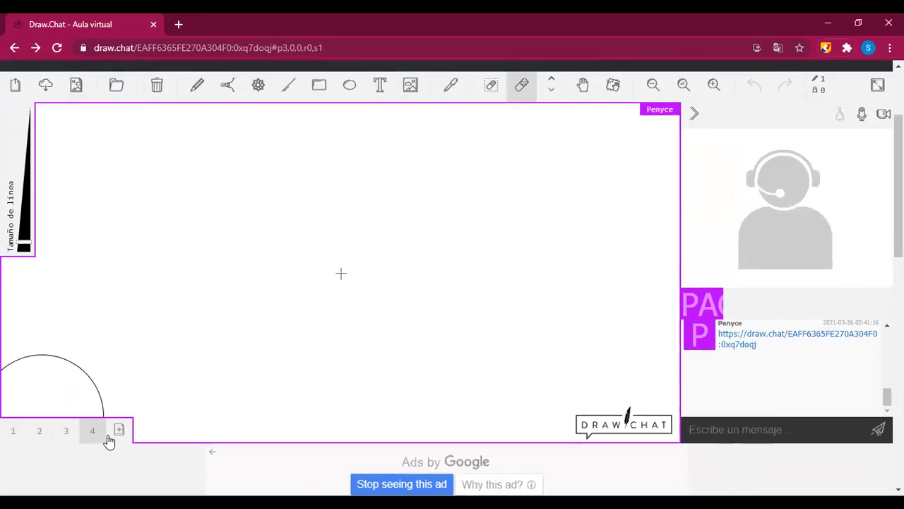
{"action": "left_click", "coordinate": [119, 430]}
Step: Revisit pages 3, 2 and 1, and go to the "Comparta su pizarra" section below the board
{"action": "left_click", "coordinate": [66, 432]}
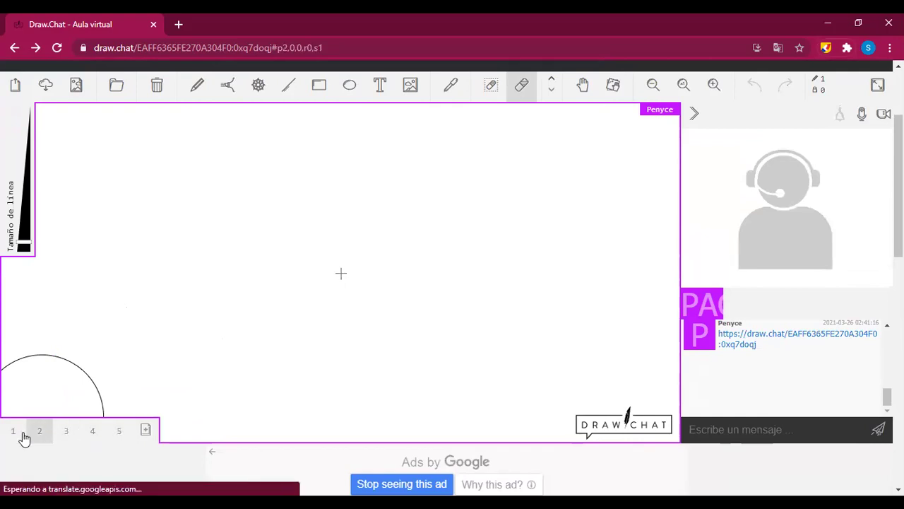
{"action": "left_click", "coordinate": [21, 434]}
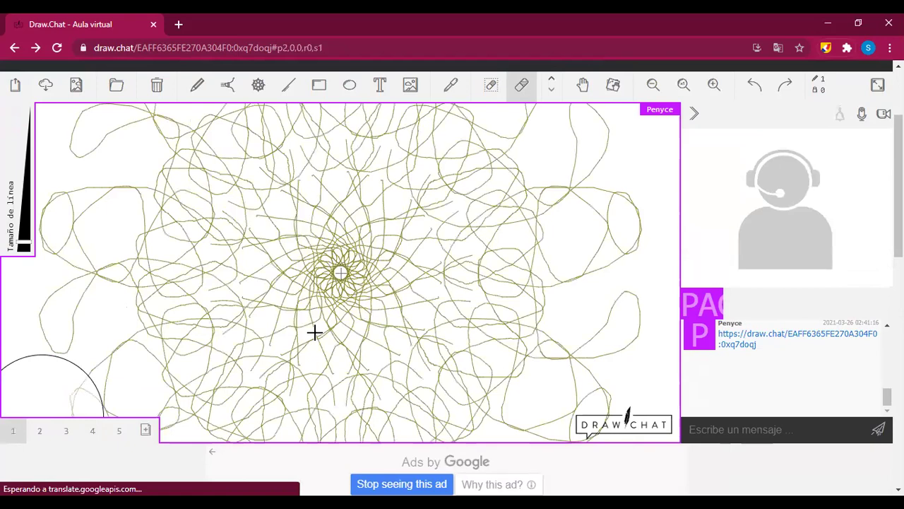
{"action": "scroll", "coordinate": [568, 375], "scroll_direction": "down", "scroll_amount": 3}
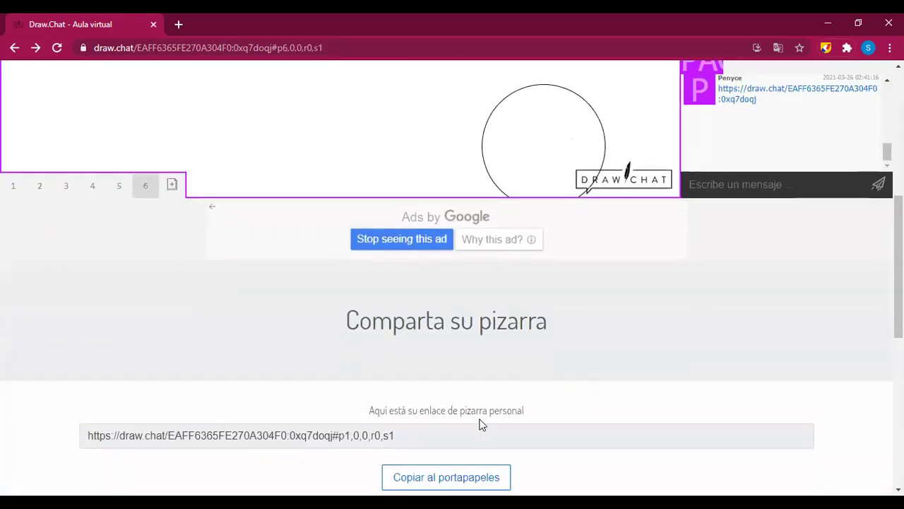
Step: Copy the personal board link from the "Comparta su pizarra" section to the clipboard, and return to the board on page 6
{"action": "scroll", "coordinate": [479, 424], "scroll_direction": "down", "scroll_amount": 2}
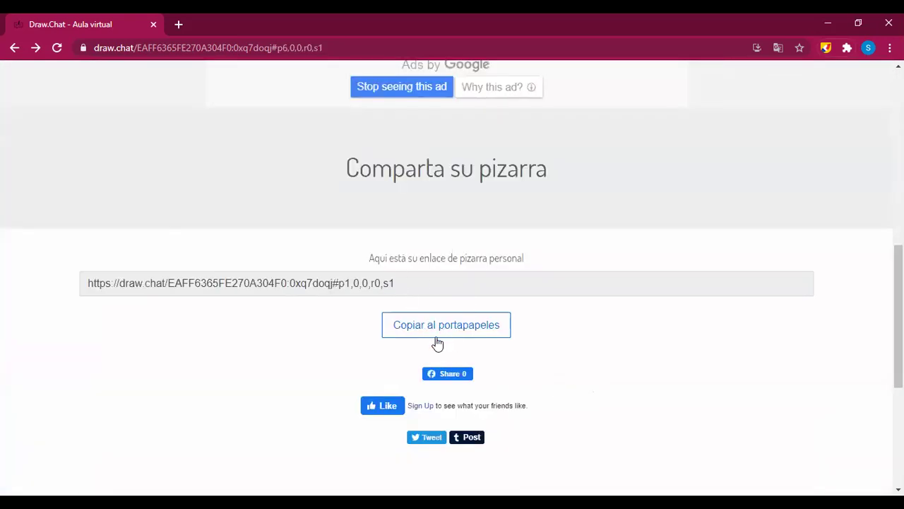
{"action": "left_click", "coordinate": [446, 325]}
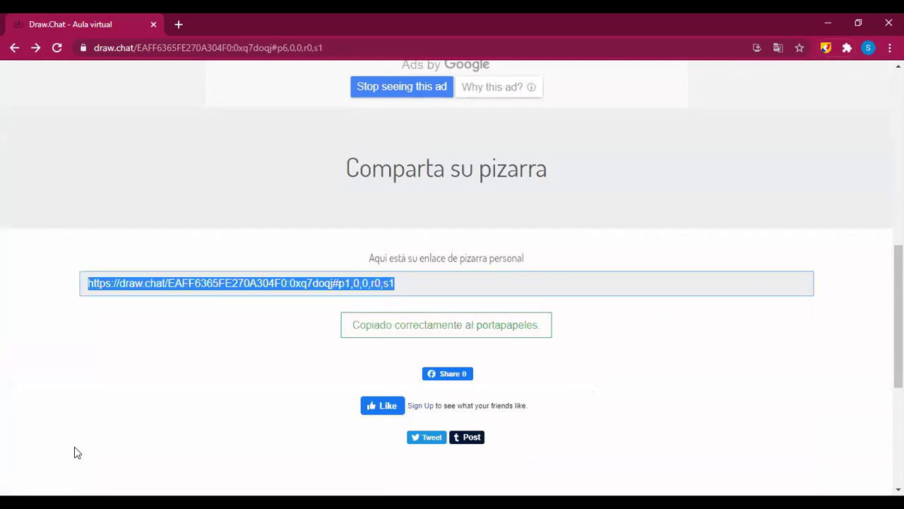
{"action": "key", "text": "alt+Tab"}
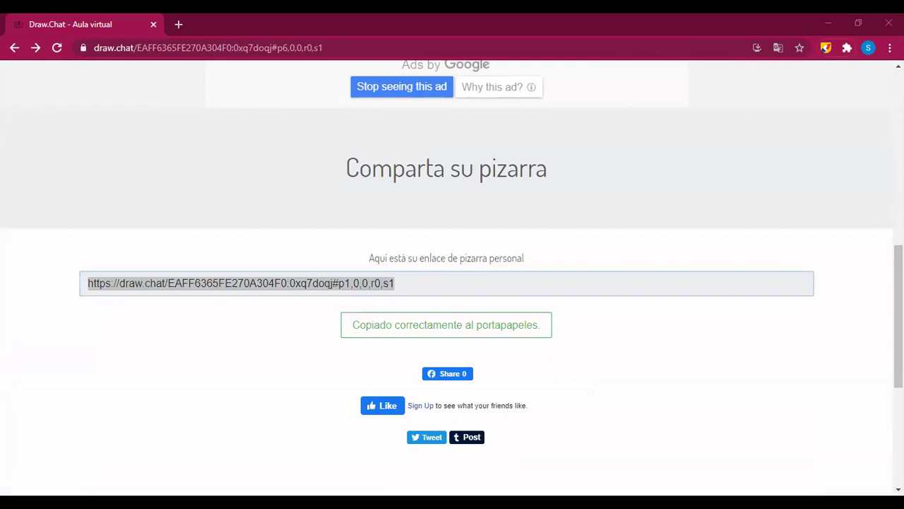
{"action": "left_click", "coordinate": [538, 129]}
{"action": "scroll", "coordinate": [601, 480], "scroll_direction": "up", "scroll_amount": 6}
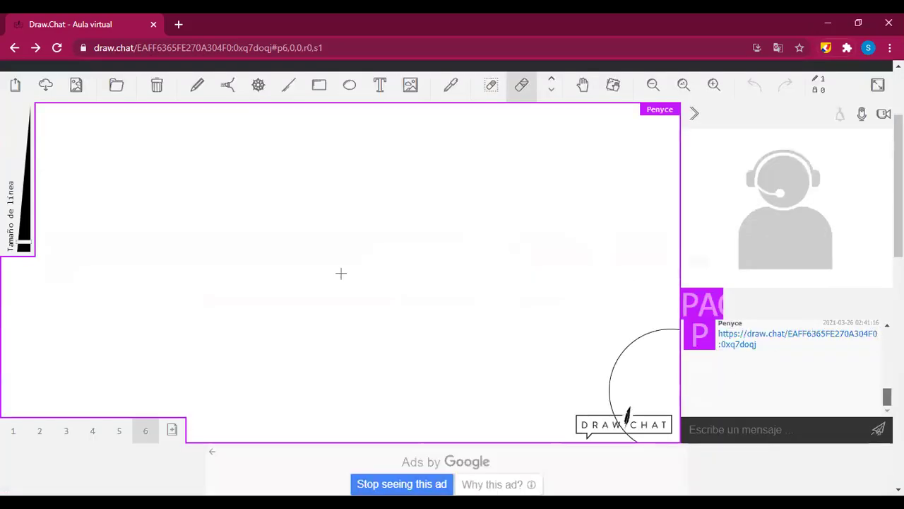
{"action": "scroll", "coordinate": [887, 381], "scroll_direction": "up", "scroll_amount": 3}
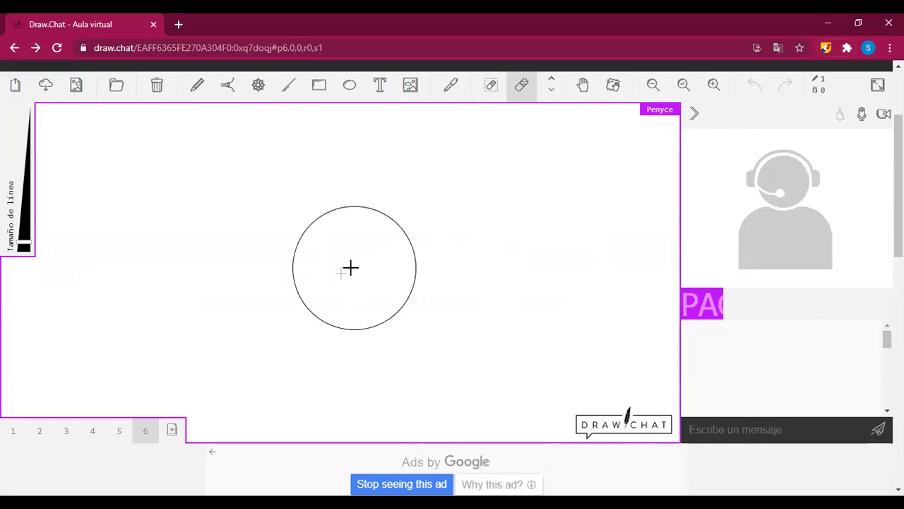
Step: Reduce the eraser's line size in two stages, and look through the earlier chat messages
{"action": "left_click_drag", "start_coordinate": [24, 243], "coordinate": [24, 199]}
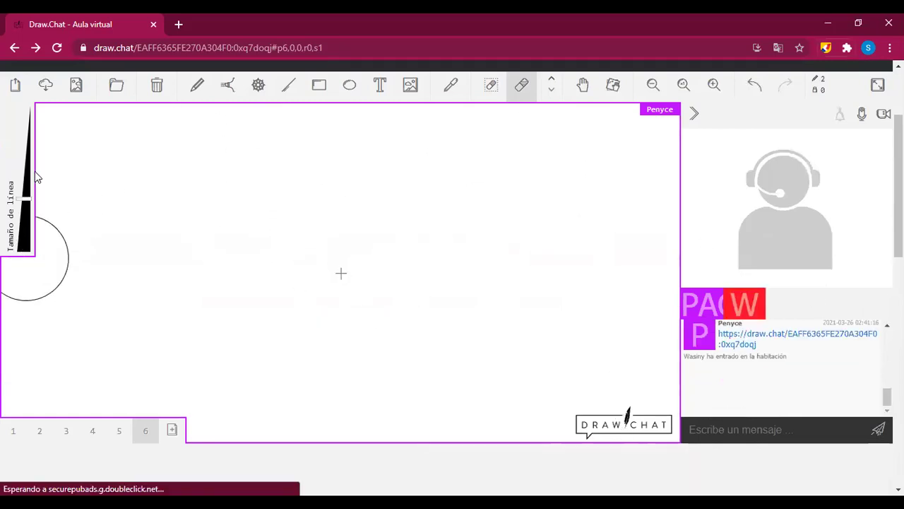
{"action": "left_click_drag", "start_coordinate": [25, 119], "coordinate": [25, 140]}
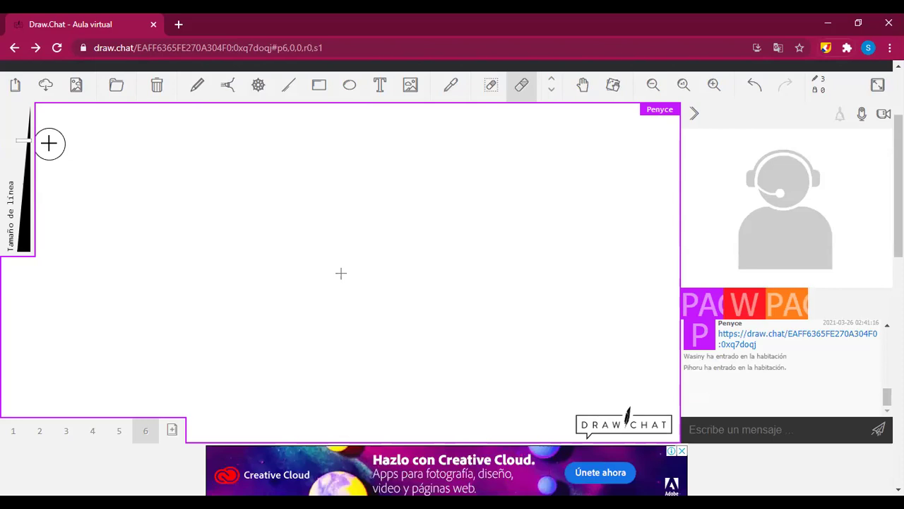
{"action": "scroll", "coordinate": [750, 367], "scroll_direction": "up", "scroll_amount": 3}
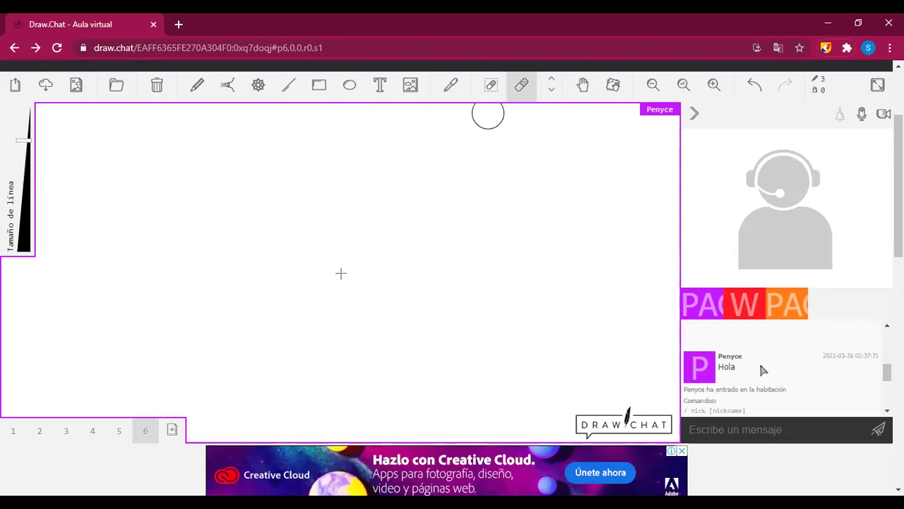
{"action": "scroll", "coordinate": [791, 378], "scroll_direction": "up", "scroll_amount": 2}
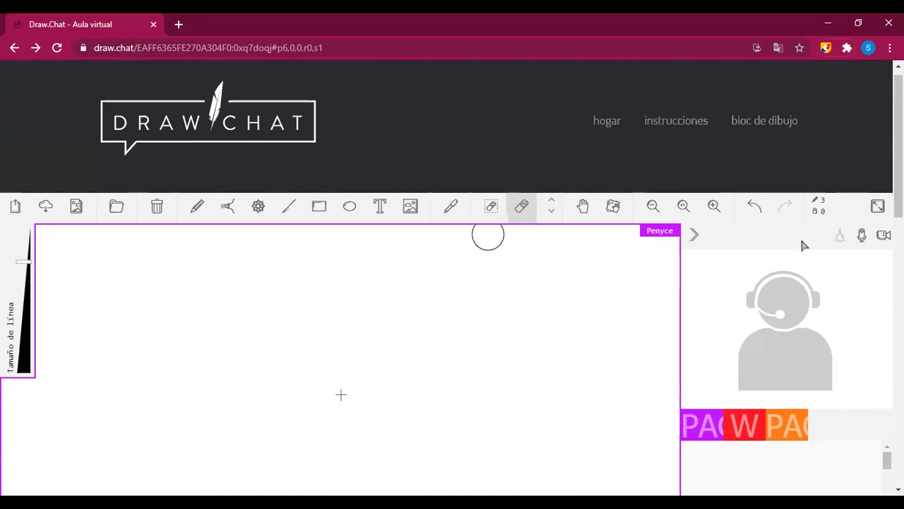
{"action": "scroll", "coordinate": [798, 247], "scroll_direction": "down", "scroll_amount": 3}
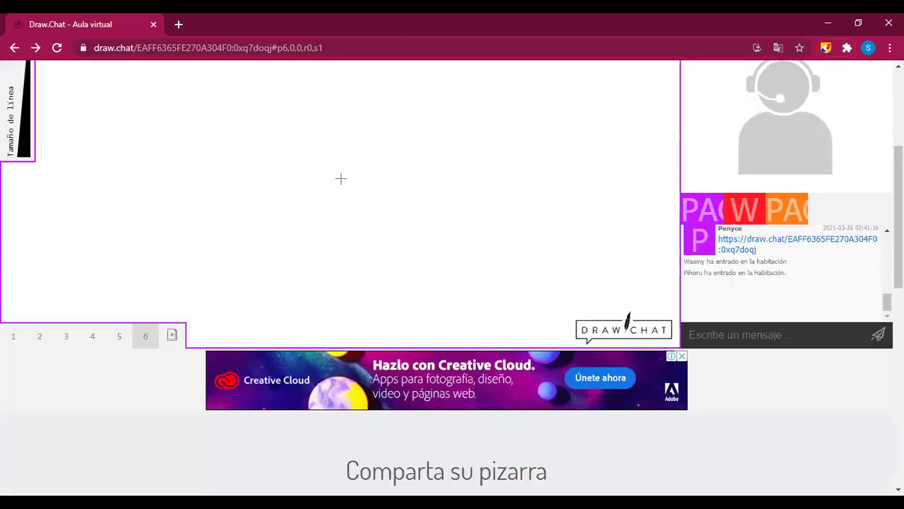
Step: Send the message "Hola" in the board's chat
{"action": "scroll", "coordinate": [768, 428], "scroll_direction": "up", "scroll_amount": 2}
{"action": "left_click", "coordinate": [768, 429]}
{"action": "type", "text": "hola"}
{"action": "key", "text": "Return"}
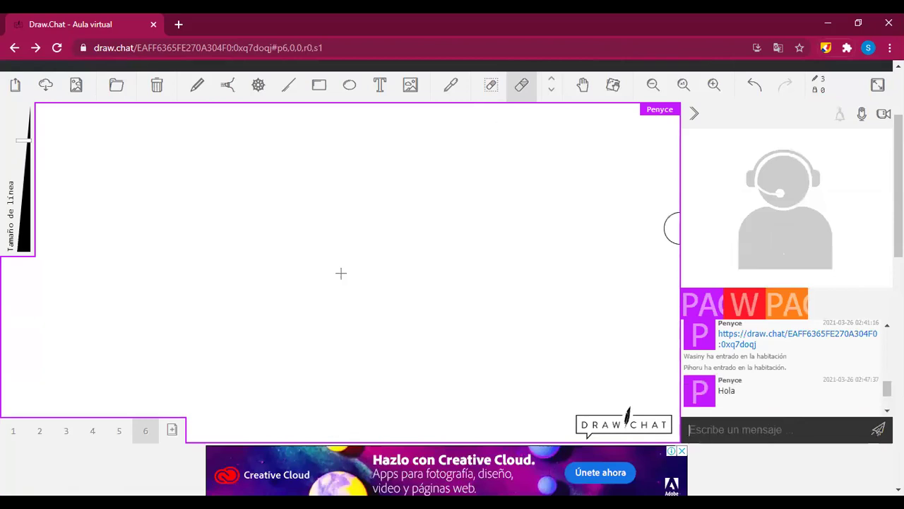
Step: Turn the microphone and camera on and off again, and collapse and reopen the chat area beside the board
{"action": "left_click", "coordinate": [861, 114]}
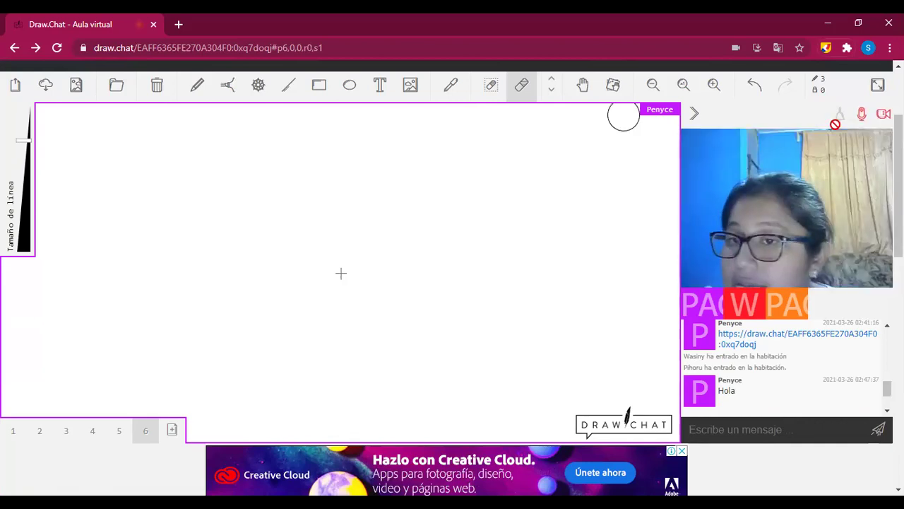
{"action": "left_click", "coordinate": [874, 118]}
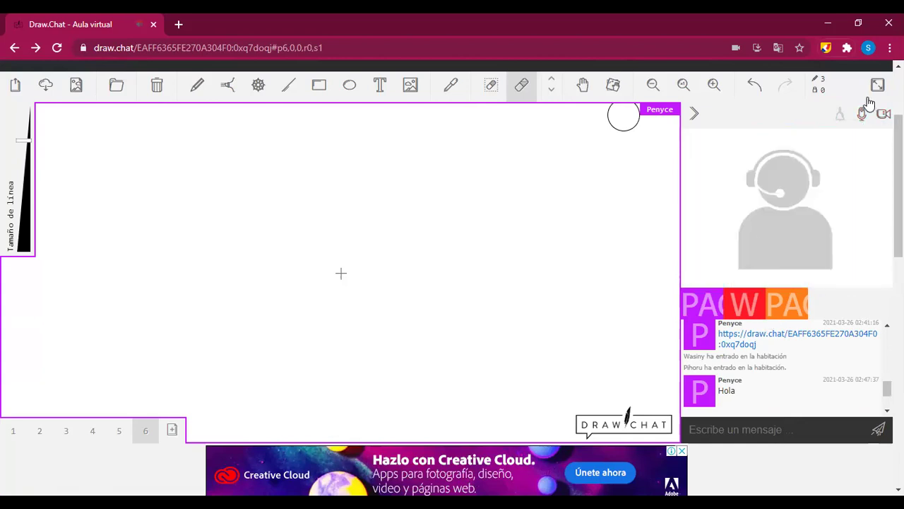
{"action": "left_click", "coordinate": [696, 116]}
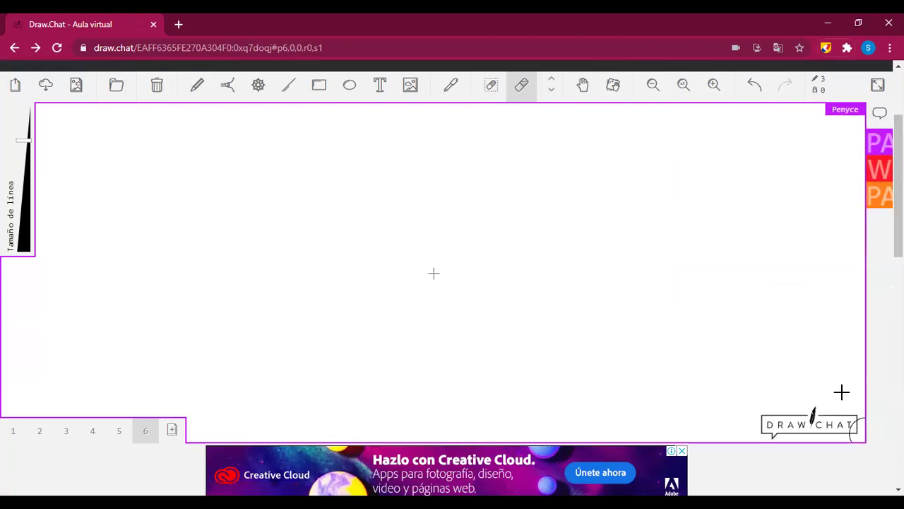
{"action": "left_click", "coordinate": [878, 117]}
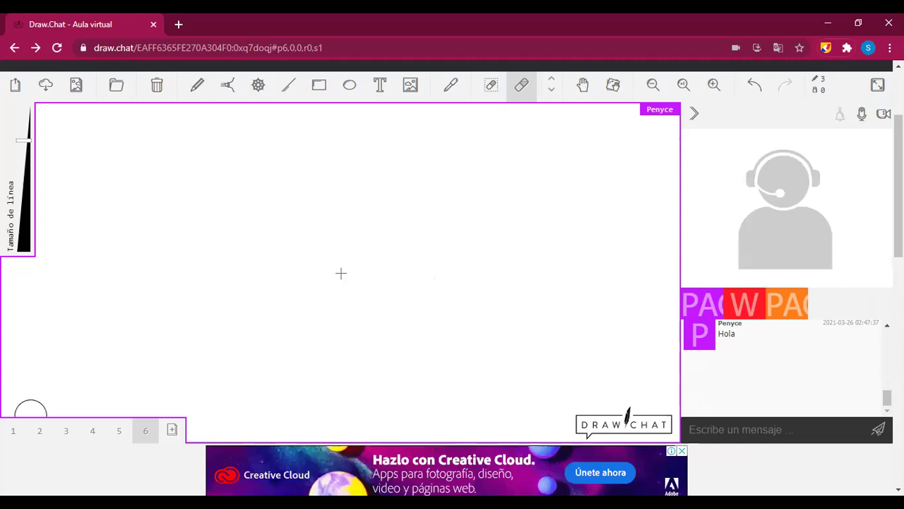
Step: Open page 1 and then page 2 to examine what the other participants have drawn
{"action": "left_click", "coordinate": [12, 429]}
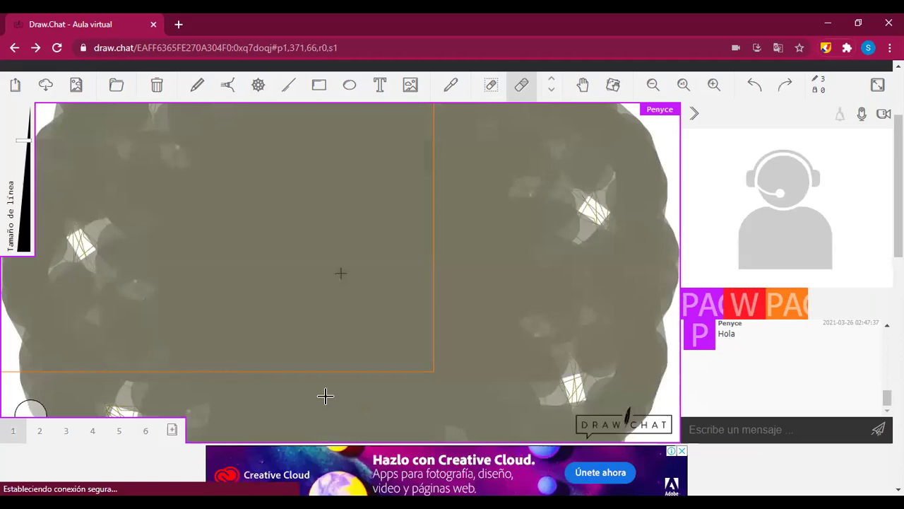
{"action": "left_click", "coordinate": [39, 430]}
{"action": "left_click", "coordinate": [92, 365]}
{"action": "left_click", "coordinate": [119, 365]}
{"action": "left_click", "coordinate": [145, 365]}
{"action": "scroll", "coordinate": [379, 431], "scroll_direction": "up", "scroll_amount": 3}
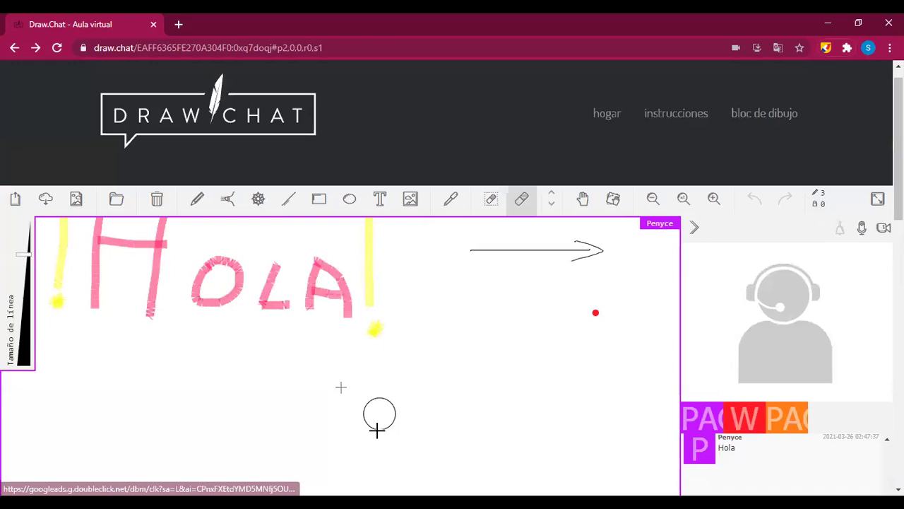
{"action": "scroll", "coordinate": [518, 332], "scroll_direction": "down", "scroll_amount": 3}
{"action": "scroll", "coordinate": [518, 330], "scroll_direction": "up", "scroll_amount": 2}
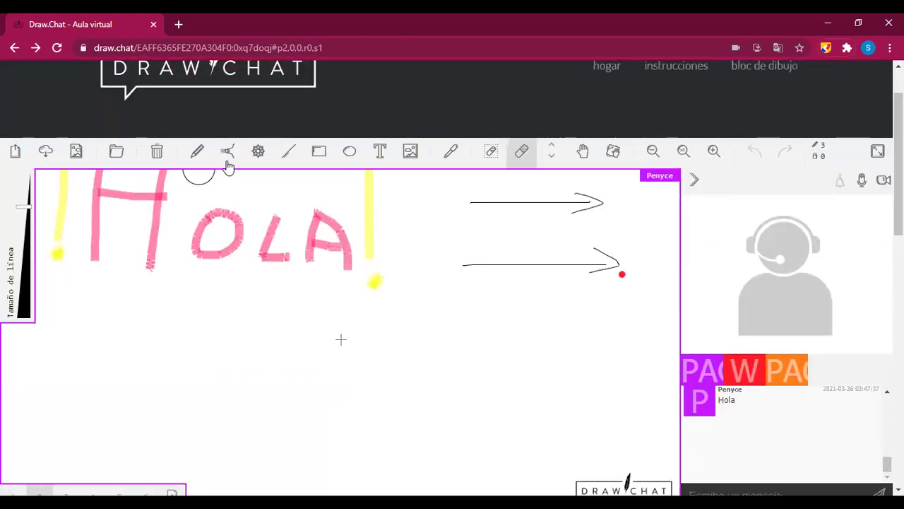
Step: Draw a thin freehand curve with the pencil below the "Hola!" lettering on page 2
{"action": "left_click", "coordinate": [198, 153]}
{"action": "left_click_drag", "start_coordinate": [274, 282], "coordinate": [325, 360]}
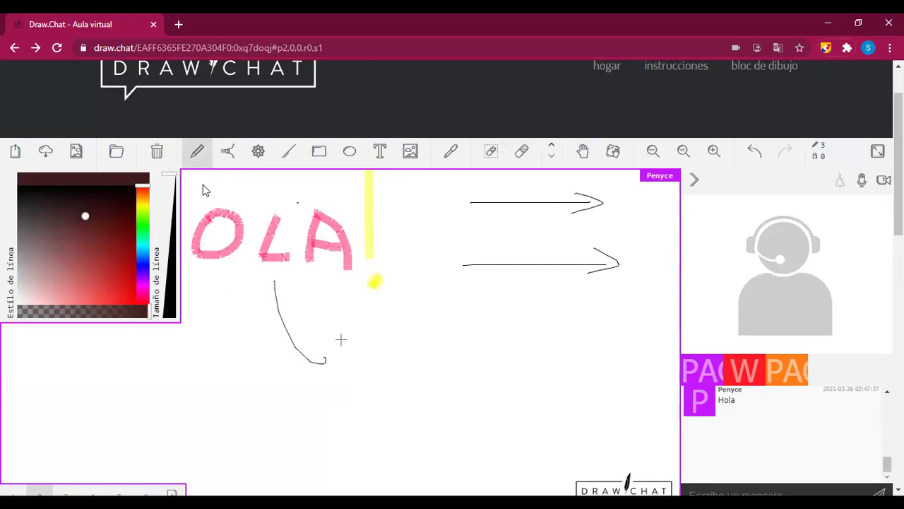
{"action": "key", "text": "Escape"}
Step: Add the text "hola" in the Lucida typewriter font beside the curve's lower end
{"action": "left_click", "coordinate": [289, 151]}
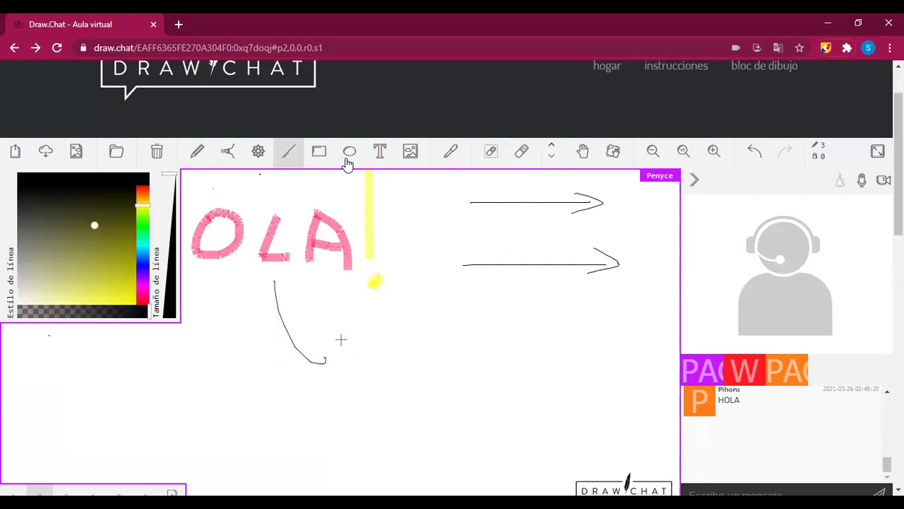
{"action": "left_click", "coordinate": [374, 152]}
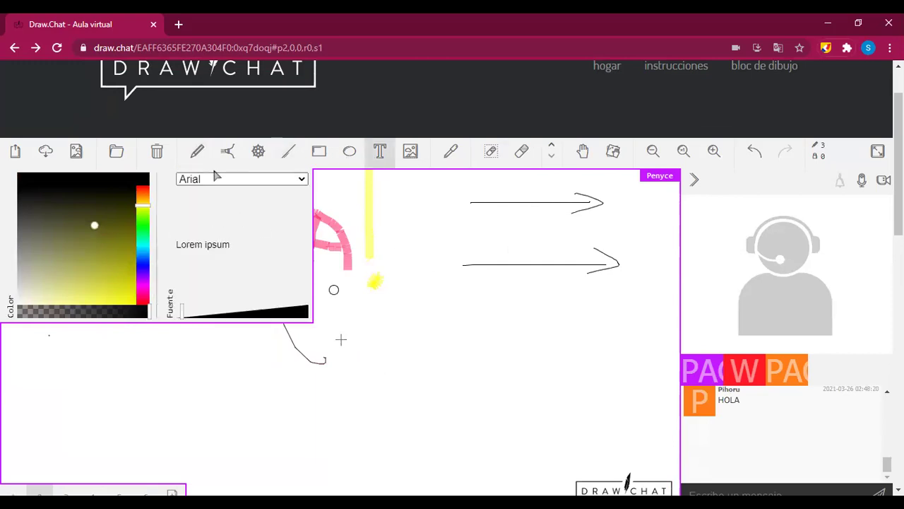
{"action": "left_click", "coordinate": [230, 179]}
{"action": "left_click", "coordinate": [248, 247]}
{"action": "left_click", "coordinate": [356, 368]}
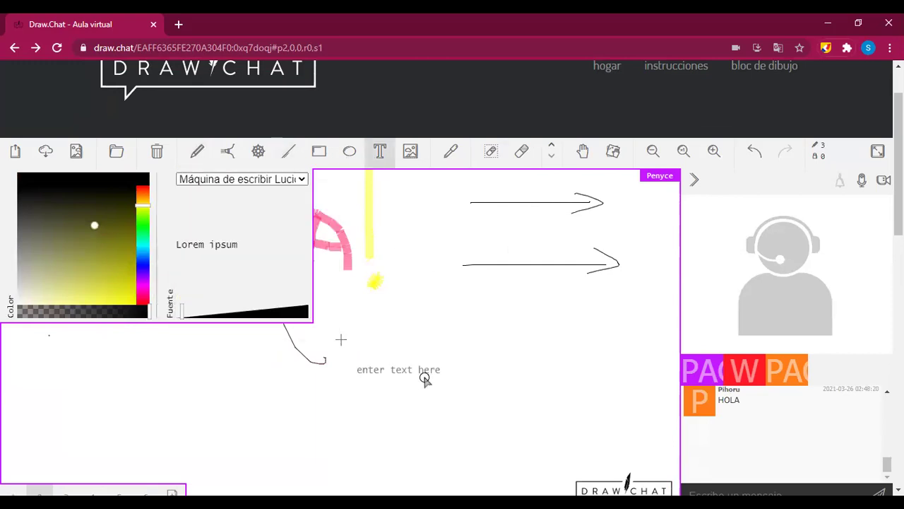
{"action": "type", "text": "hola"}
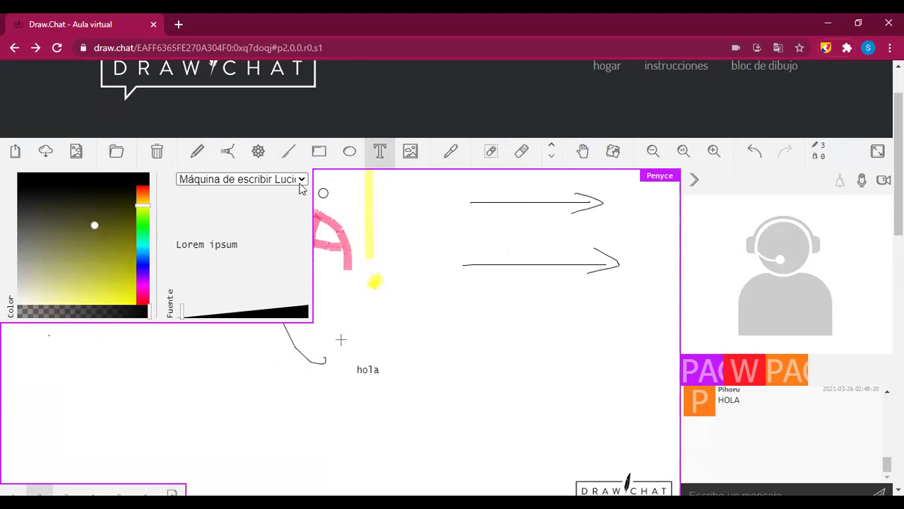
Step: Change the font to Trebuchet MS and add a second "hola" text to the right of the first one
{"action": "left_click", "coordinate": [269, 181]}
{"action": "left_click", "coordinate": [258, 300]}
{"action": "left_click", "coordinate": [484, 377]}
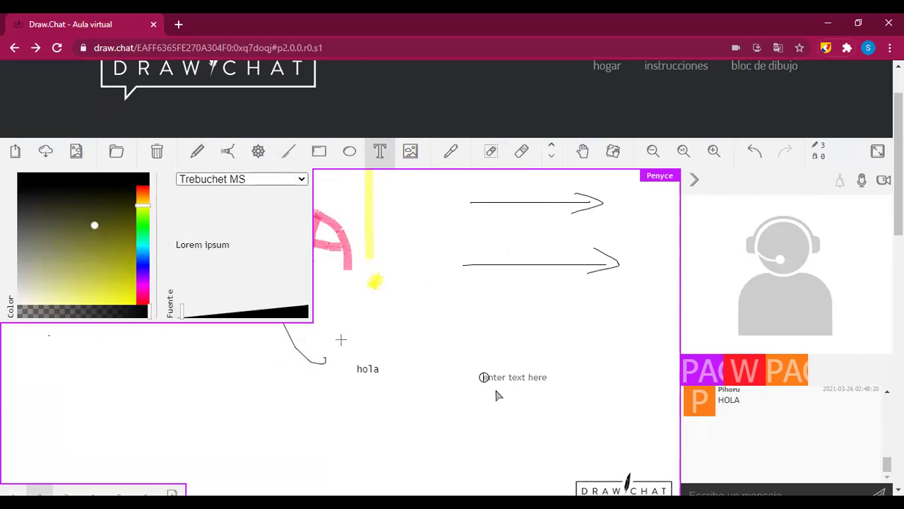
{"action": "type", "text": "H"}
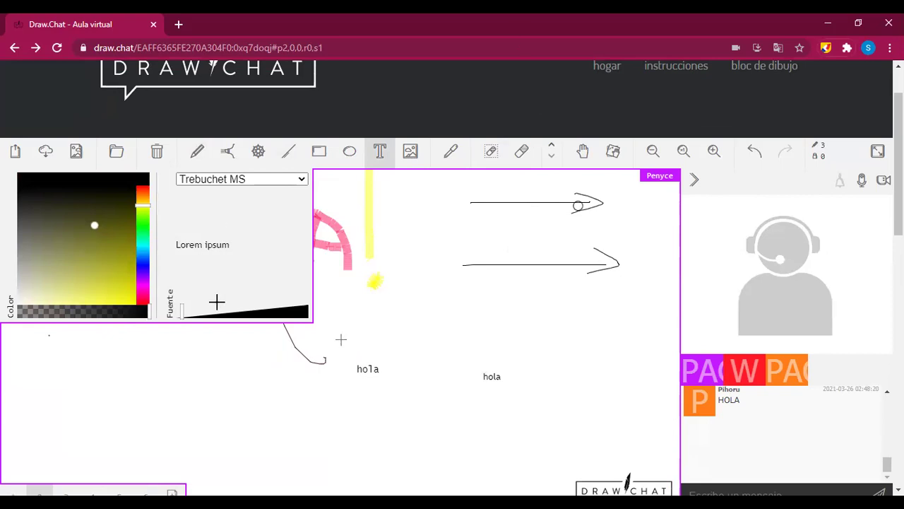
Step: Increase the font size and add a large "hola" text below the two small ones
{"action": "left_click_drag", "start_coordinate": [217, 304], "coordinate": [237, 311]}
{"action": "left_click", "coordinate": [445, 425]}
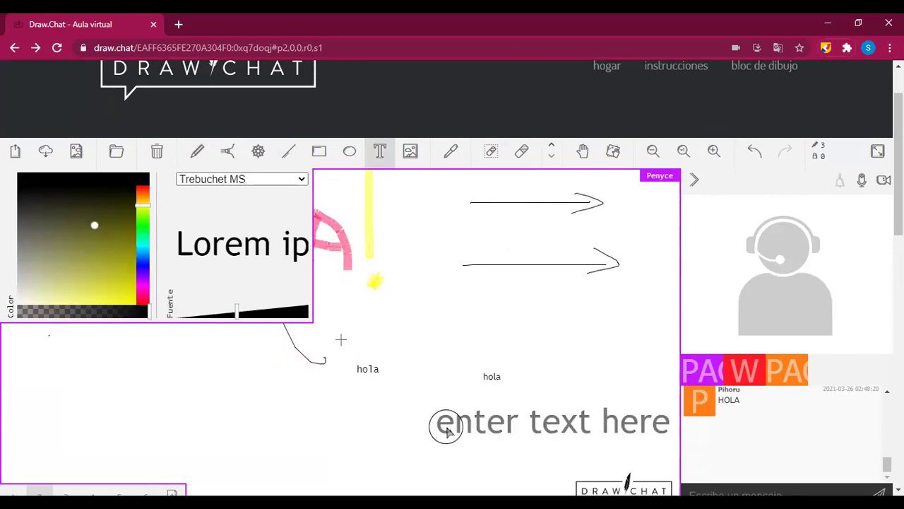
{"action": "type", "text": "hola"}
{"action": "key", "text": "Return"}
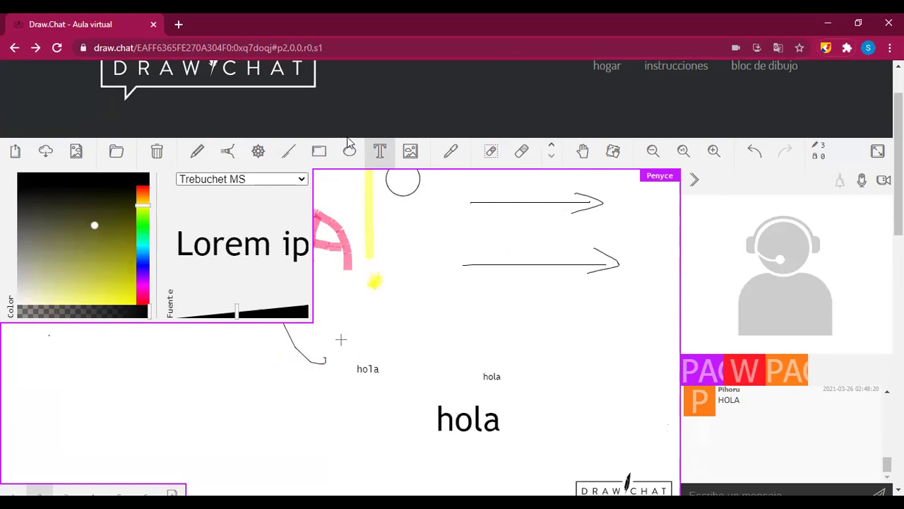
Step: Look through pages 3, 4, 5 and 1, and return to page 2 with the text options hidden
{"action": "scroll", "coordinate": [138, 431], "scroll_direction": "down", "scroll_amount": 1}
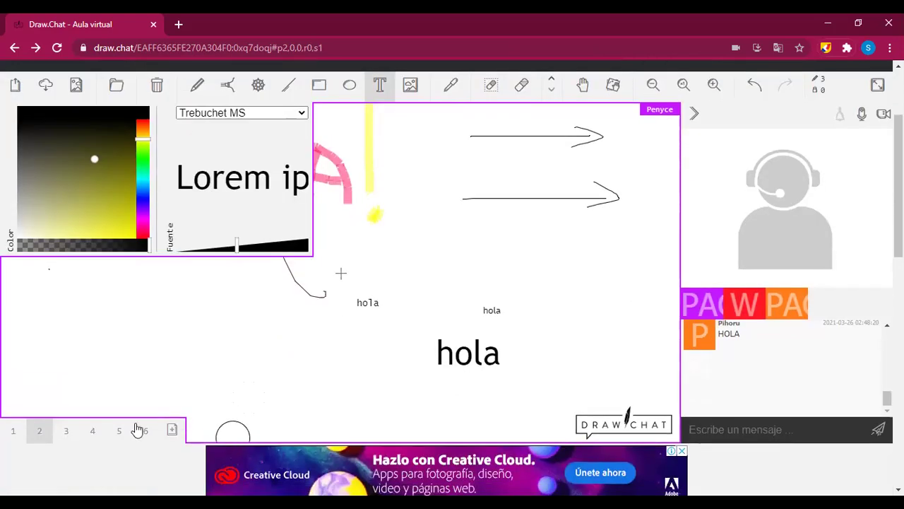
{"action": "left_click", "coordinate": [66, 430]}
{"action": "left_click", "coordinate": [93, 430]}
{"action": "left_click", "coordinate": [119, 430]}
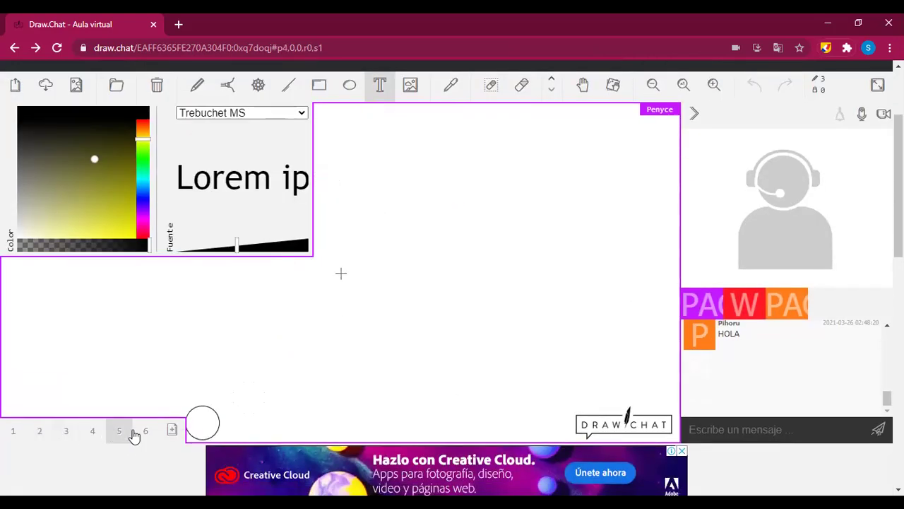
{"action": "left_click", "coordinate": [14, 431]}
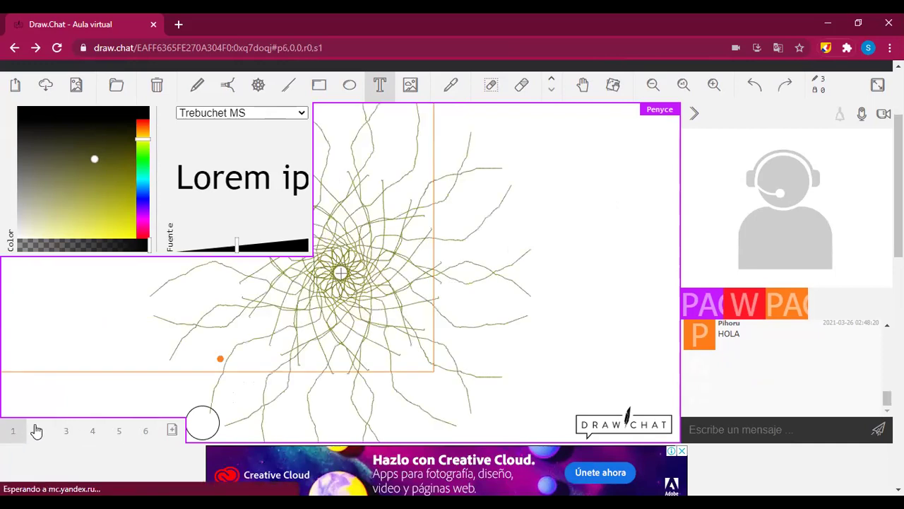
{"action": "left_click", "coordinate": [38, 431]}
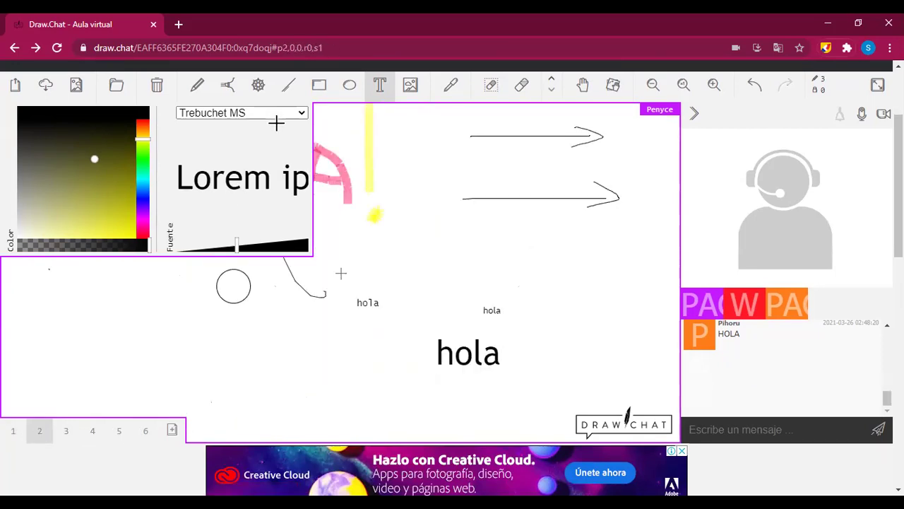
{"action": "left_click", "coordinate": [381, 86]}
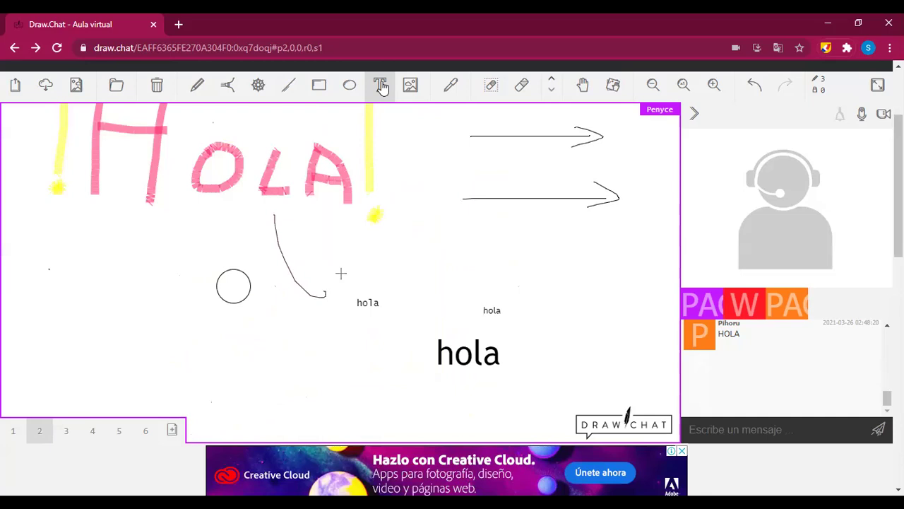
Step: Check the participants' contributions on pages 1, 3 and 4, and go to page 6
{"action": "left_click", "coordinate": [12, 433]}
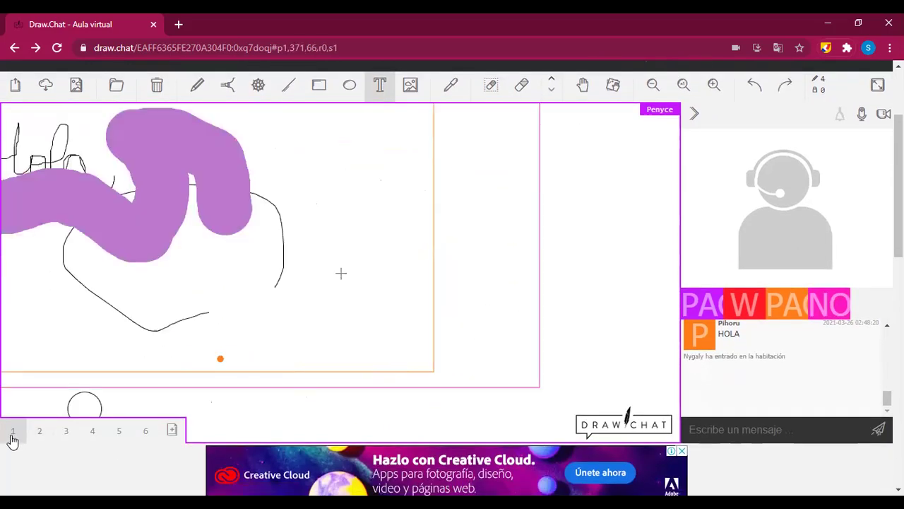
{"action": "left_click", "coordinate": [67, 430]}
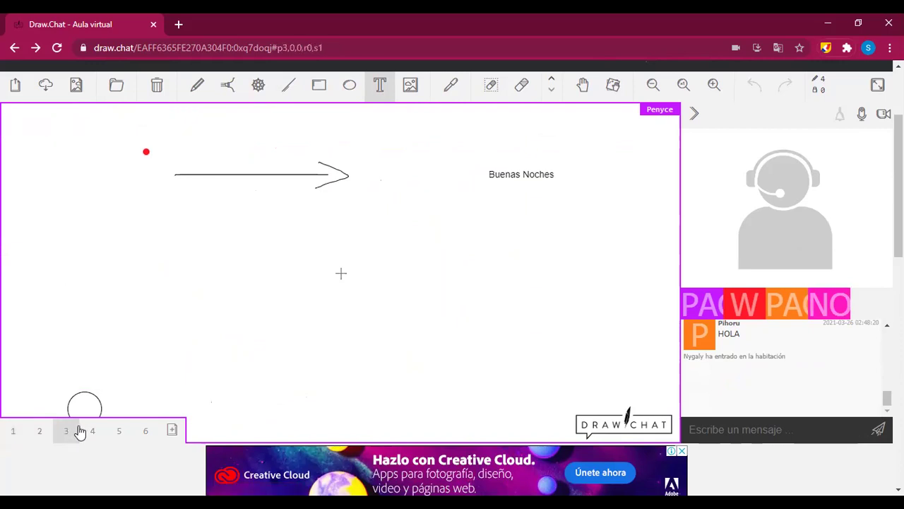
{"action": "left_click", "coordinate": [92, 431]}
{"action": "left_click", "coordinate": [171, 430]}
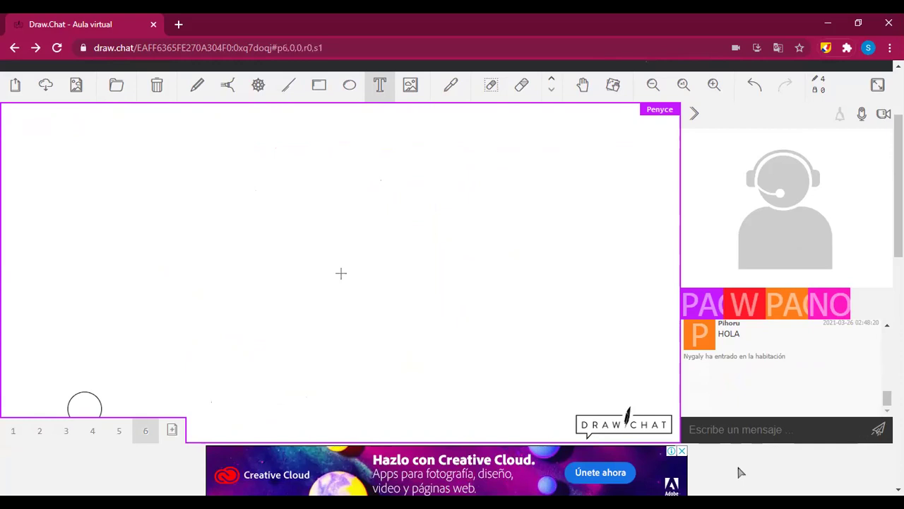
Step: Close the advertisement banner below the whiteboard
{"action": "left_click", "coordinate": [682, 450]}
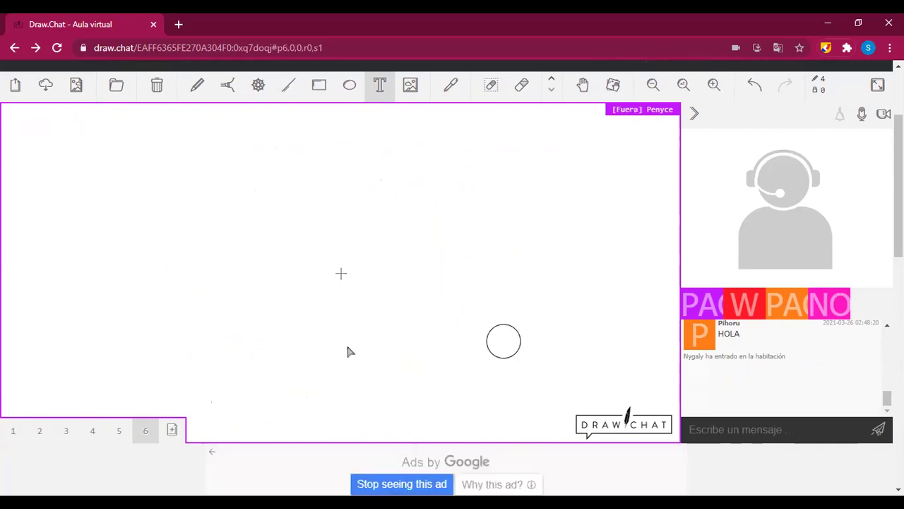
{"action": "right_click", "coordinate": [140, 439]}
{"action": "left_click", "coordinate": [660, 367]}
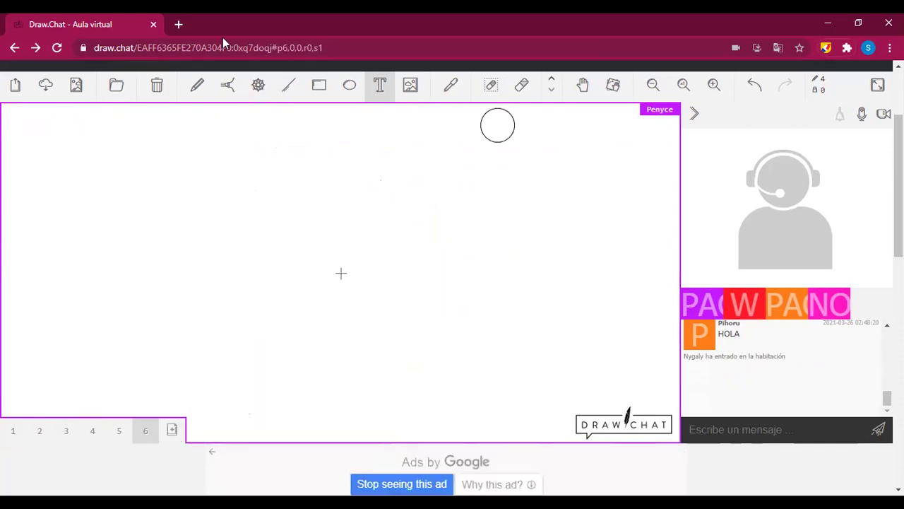
Step: Clear page 6 and remove surplus pages until four pages remain on the board
{"action": "left_click", "coordinate": [157, 85]}
{"action": "left_click", "coordinate": [488, 118]}
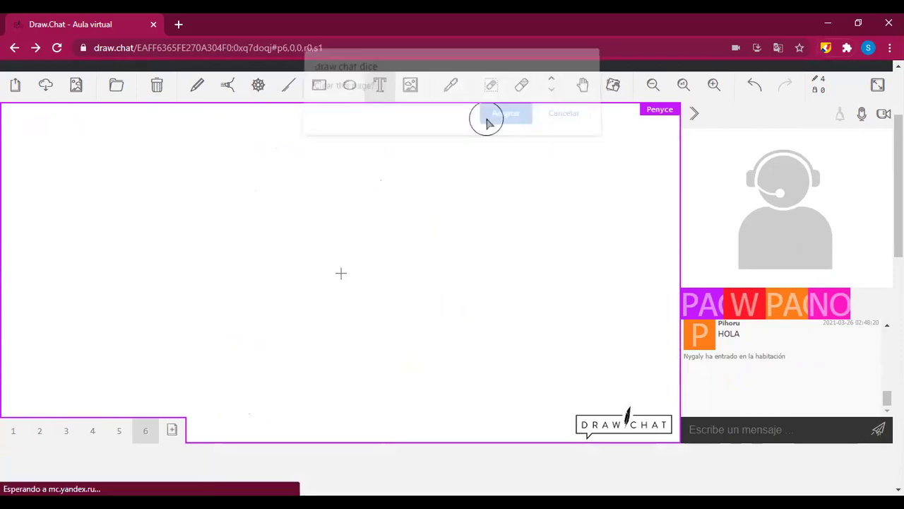
{"action": "left_click", "coordinate": [157, 91]}
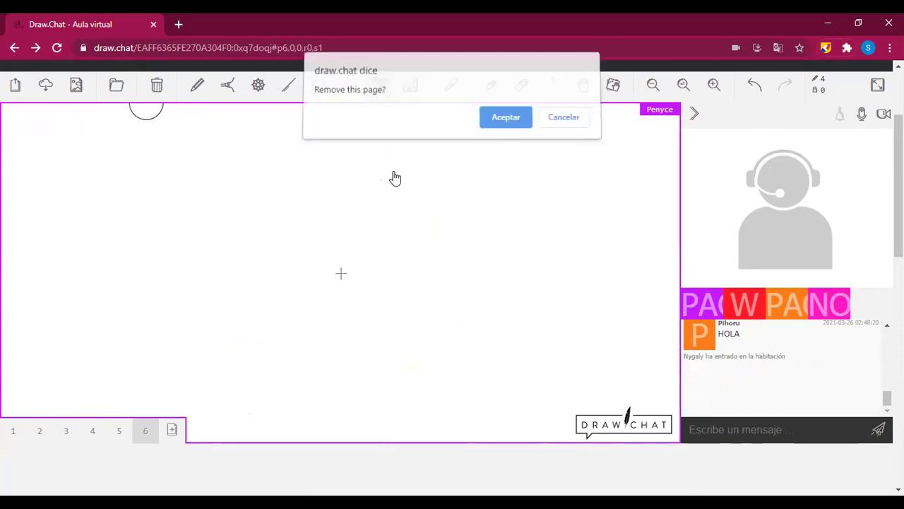
{"action": "left_click", "coordinate": [157, 86]}
{"action": "left_click", "coordinate": [510, 122]}
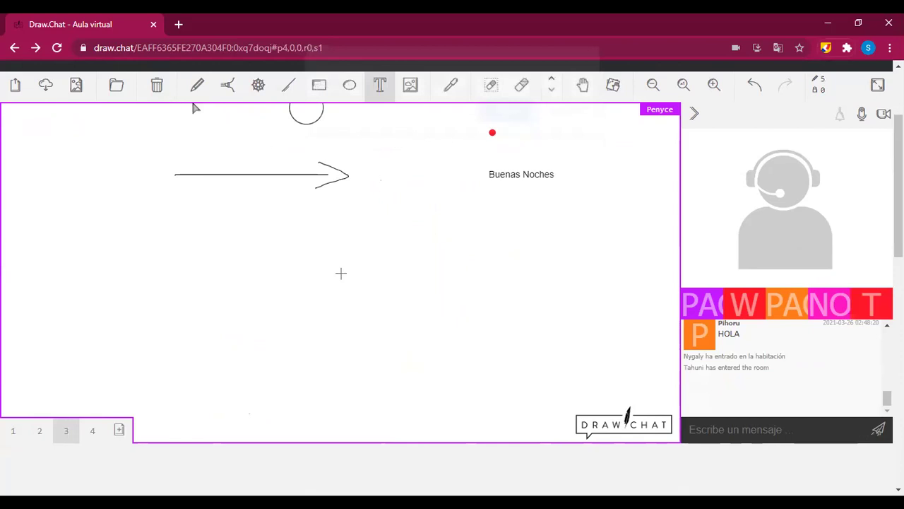
Step: Clear and remove the page with the arrow and "Buenas Noches", and remove blank page 3, leaving two pages
{"action": "left_click", "coordinate": [152, 90]}
{"action": "left_click", "coordinate": [494, 124]}
{"action": "left_click", "coordinate": [159, 88]}
{"action": "left_click", "coordinate": [504, 125]}
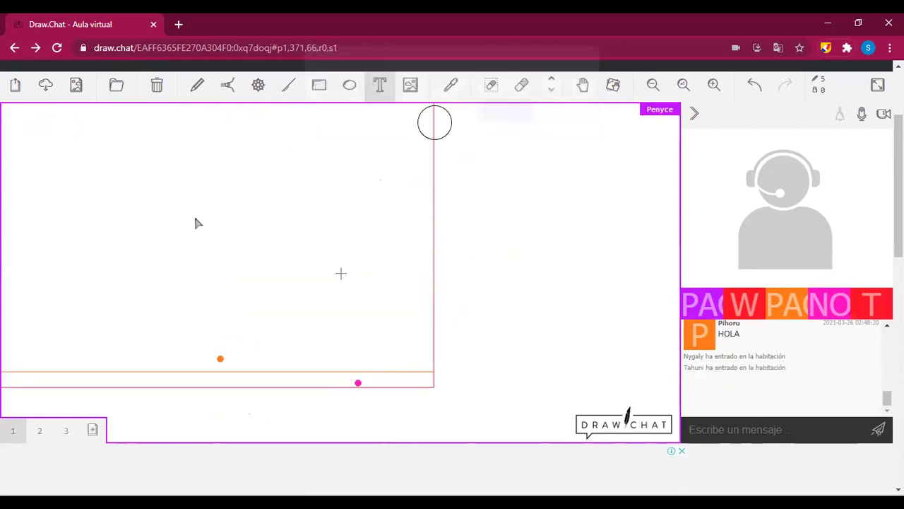
{"action": "left_click", "coordinate": [66, 430]}
{"action": "left_click", "coordinate": [157, 84]}
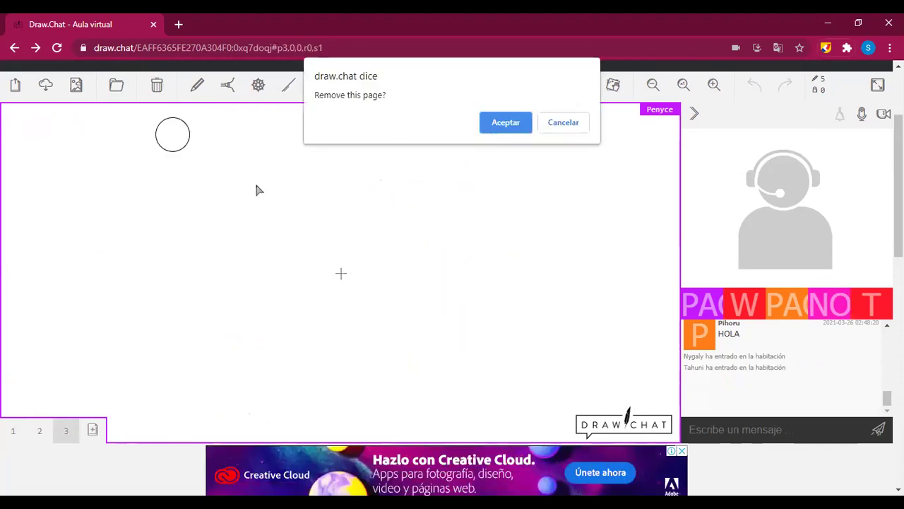
{"action": "key", "text": "Return"}
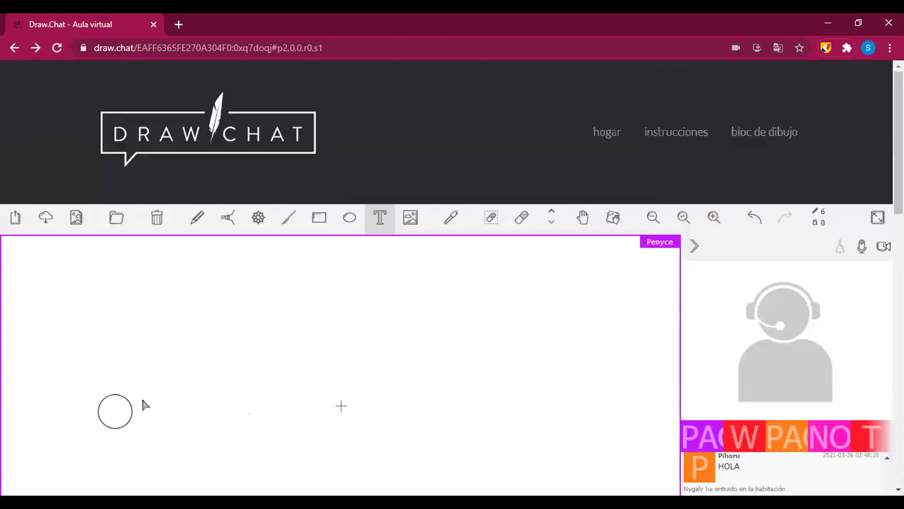
Step: Return to page 1 of the board
{"action": "scroll", "coordinate": [28, 315], "scroll_direction": "down", "scroll_amount": 4}
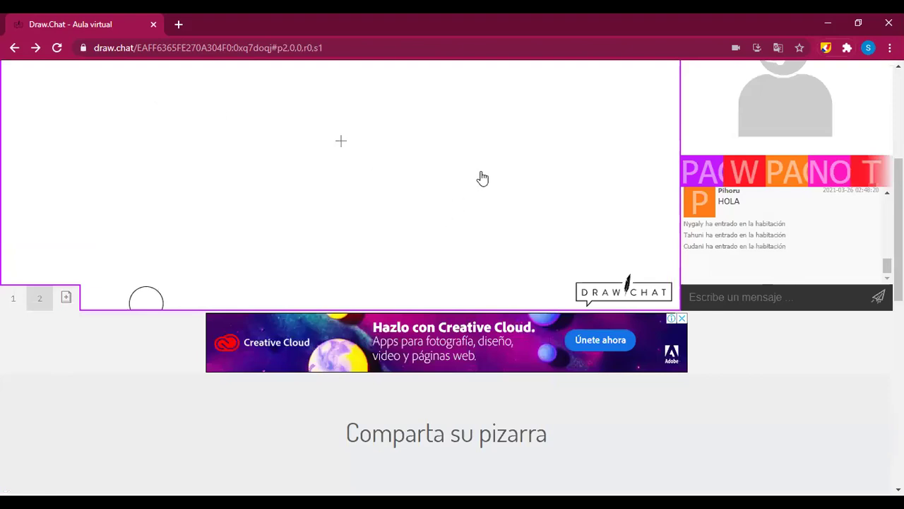
{"action": "scroll", "coordinate": [492, 141], "scroll_direction": "up", "scroll_amount": 2}
{"action": "key", "text": "Delete"}
{"action": "key", "text": "Return"}
{"action": "left_click", "coordinate": [14, 432]}
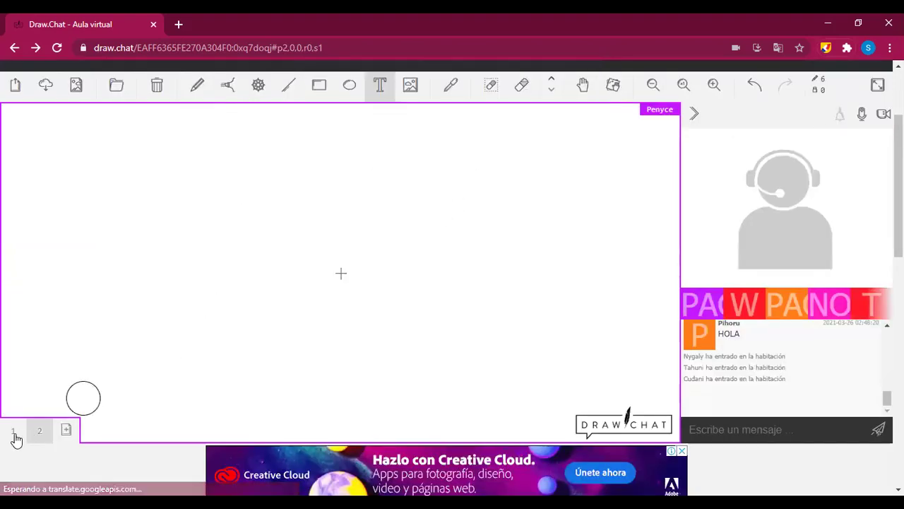
Step: Review the chat history, the whiteboard link-sharing section and the participants' live drawing on page 1
{"action": "scroll", "coordinate": [622, 339], "scroll_direction": "down", "scroll_amount": 1}
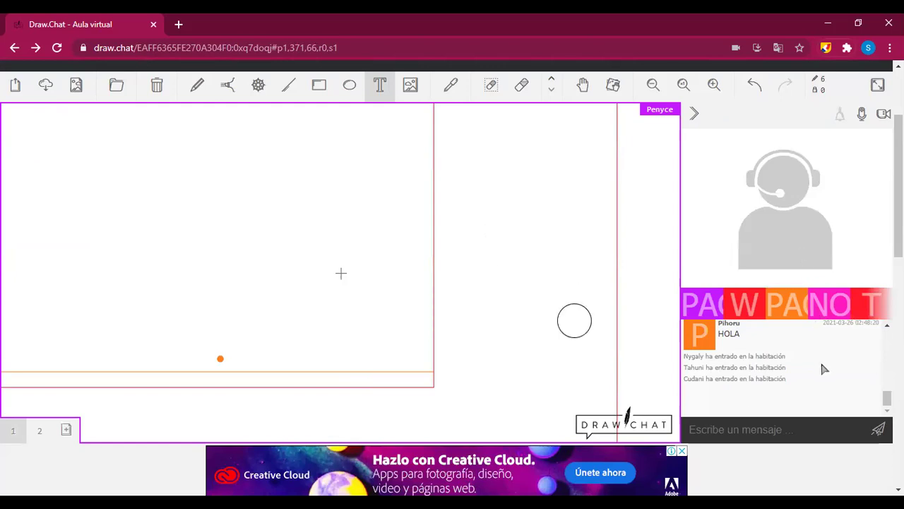
{"action": "scroll", "coordinate": [823, 364], "scroll_direction": "up", "scroll_amount": 2}
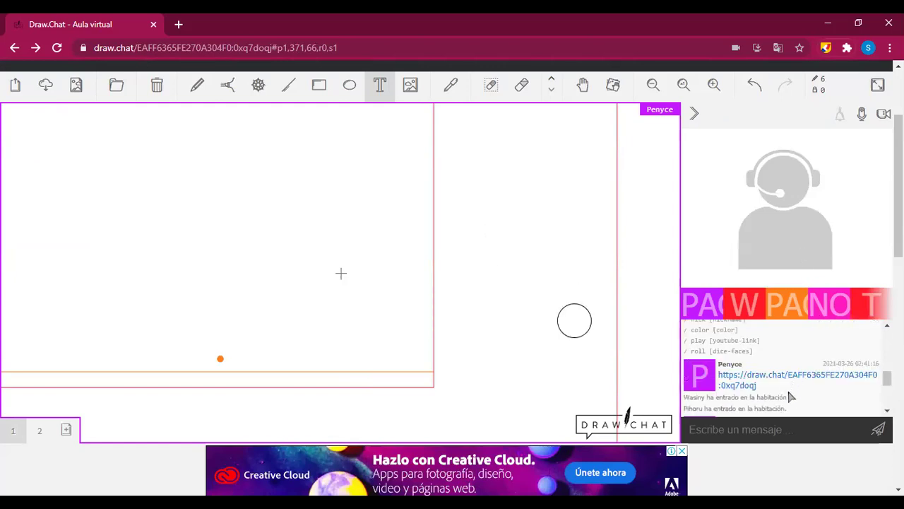
{"action": "scroll", "coordinate": [789, 394], "scroll_direction": "down", "scroll_amount": 5}
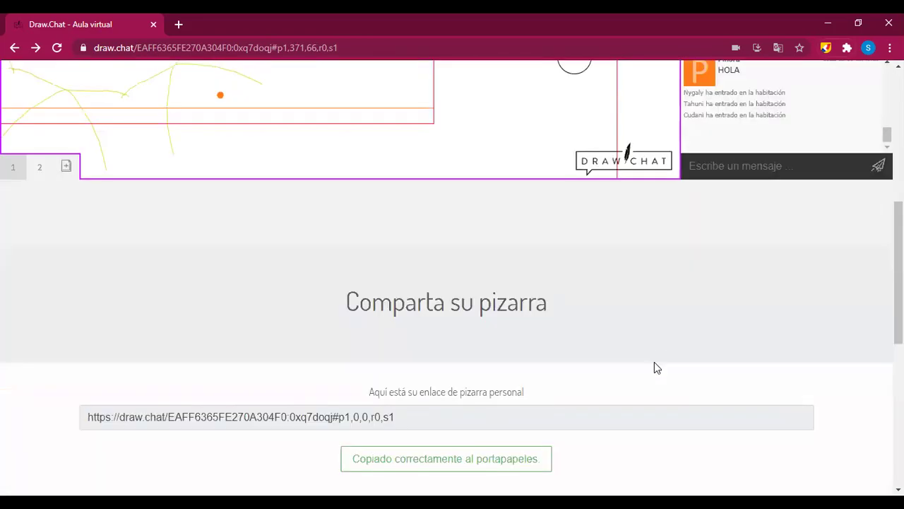
{"action": "scroll", "coordinate": [601, 402], "scroll_direction": "down", "scroll_amount": 2}
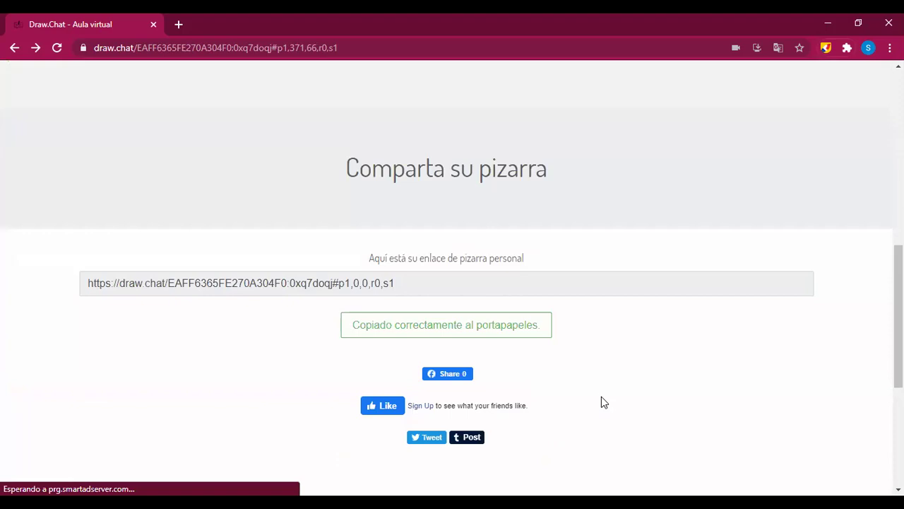
{"action": "scroll", "coordinate": [583, 427], "scroll_direction": "up", "scroll_amount": 5}
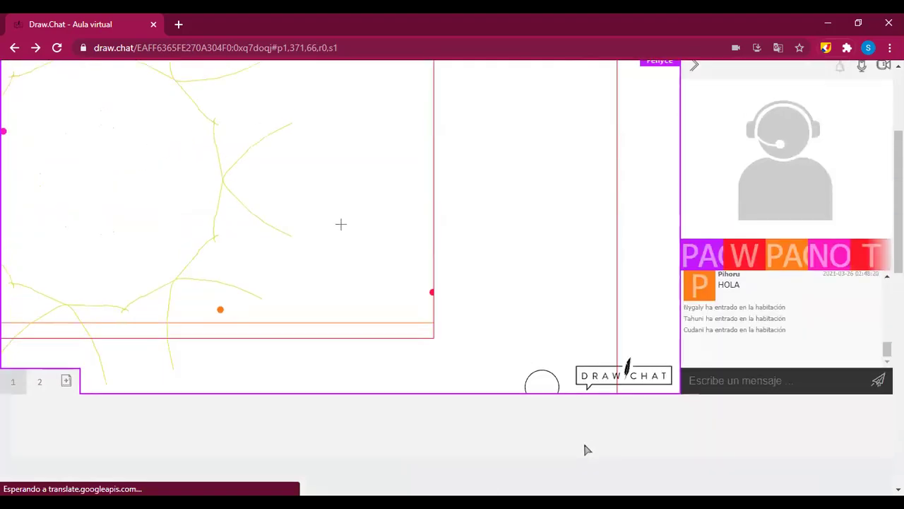
{"action": "scroll", "coordinate": [585, 450], "scroll_direction": "up", "scroll_amount": 3}
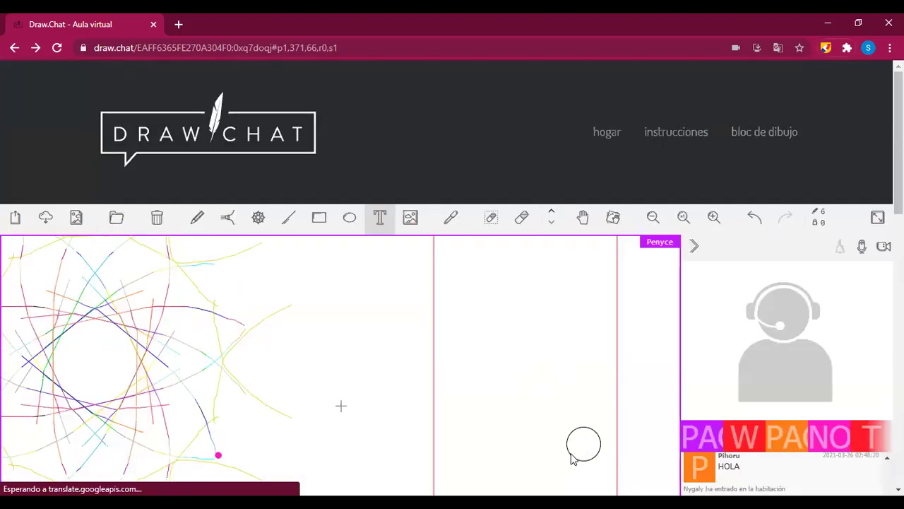
{"action": "scroll", "coordinate": [574, 458], "scroll_direction": "down", "scroll_amount": 2}
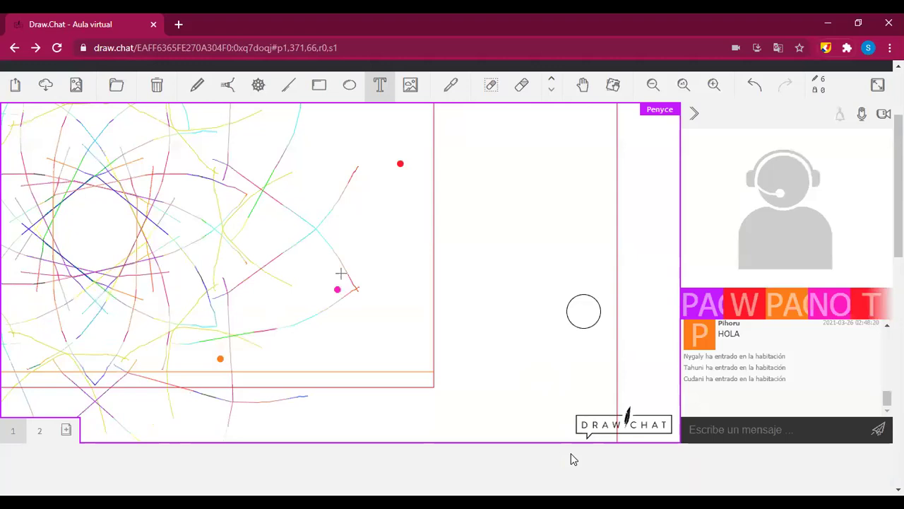